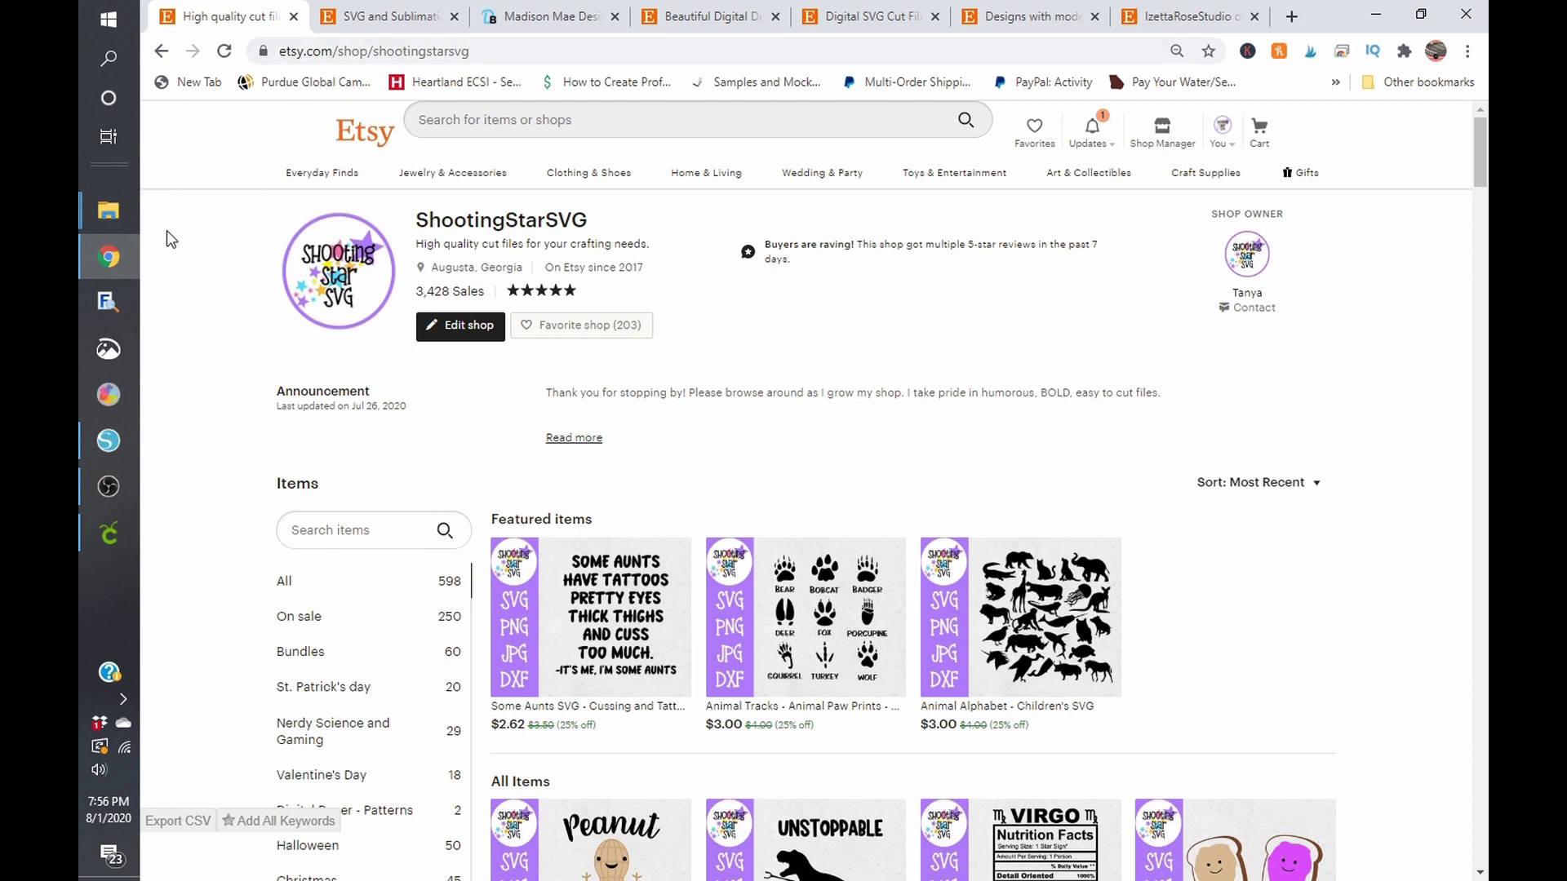
In the test document, reposition the hello lettering designs, nudging the top hello and the text up-left.
{"action": "left_click", "coordinate": [108, 441]}
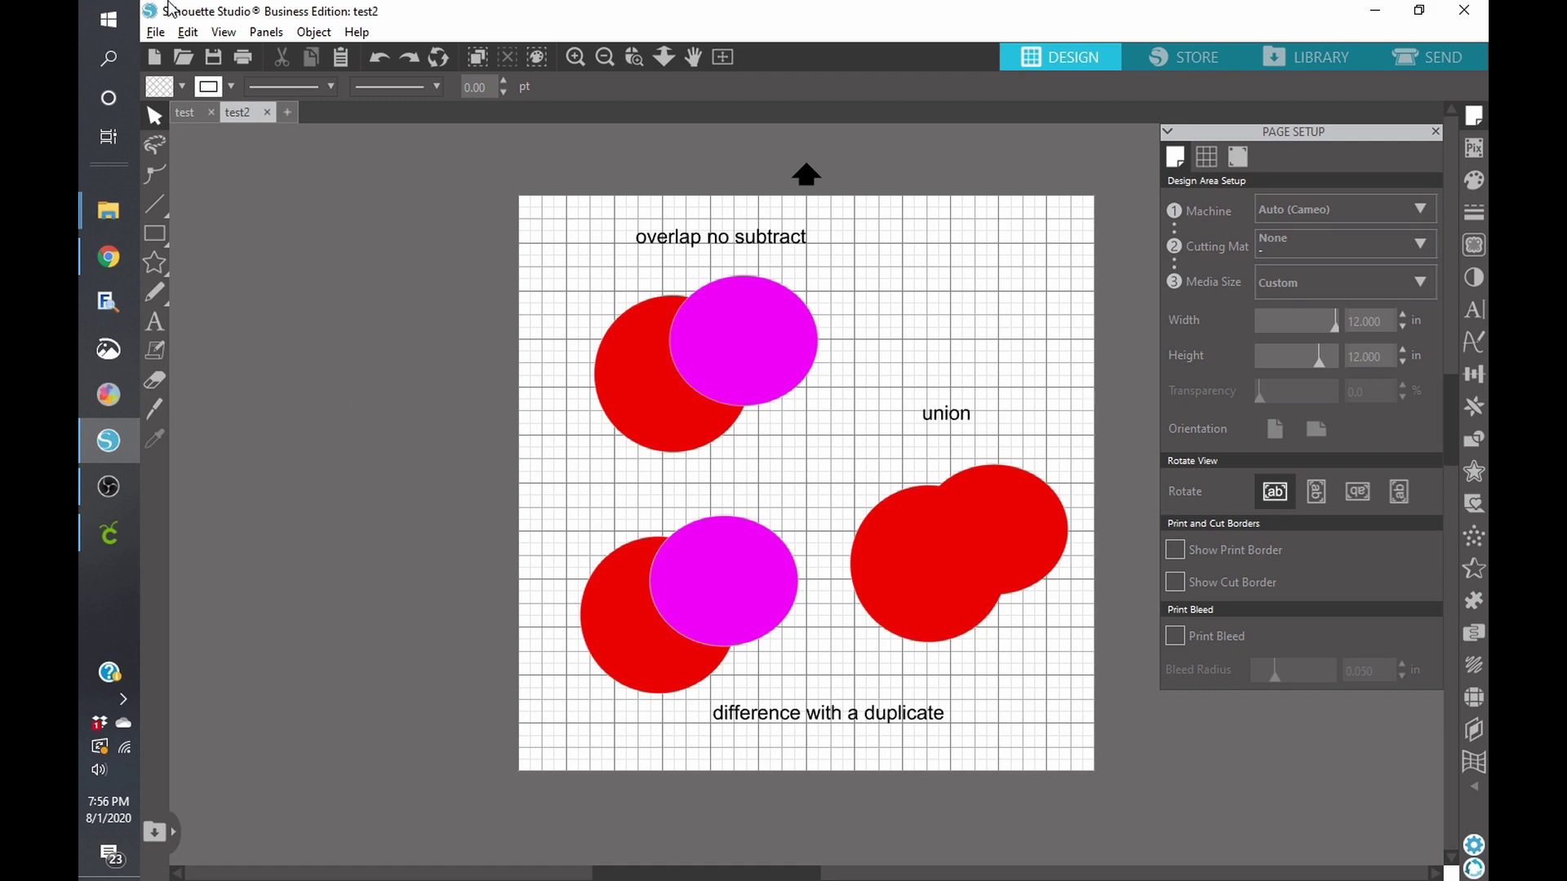
{"action": "left_click", "coordinate": [183, 114]}
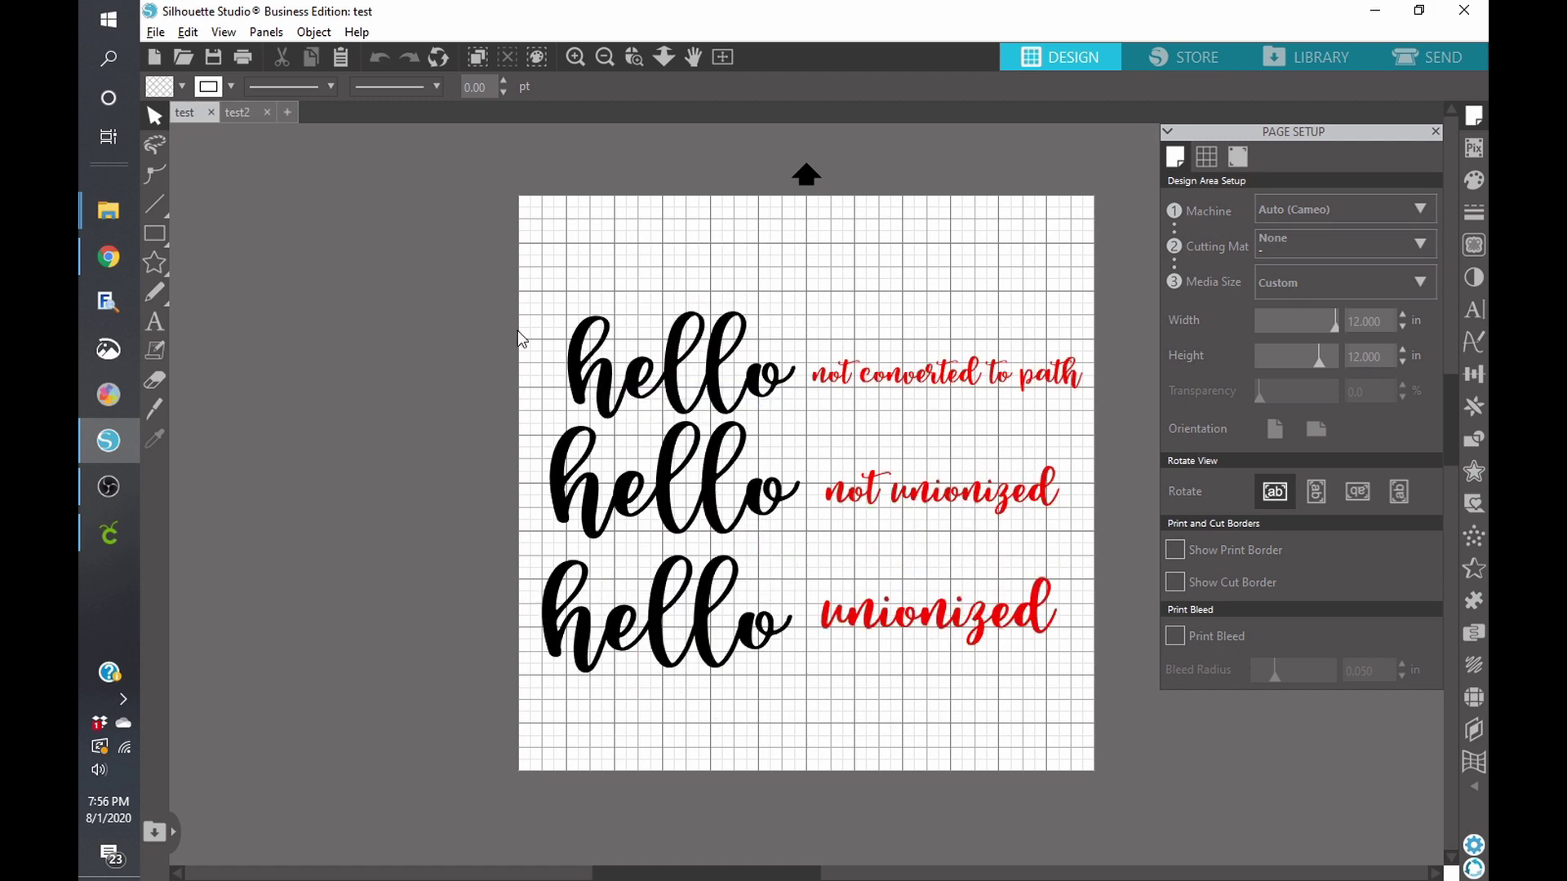
{"action": "left_click_drag", "start_coordinate": [655, 411], "coordinate": [649, 390]}
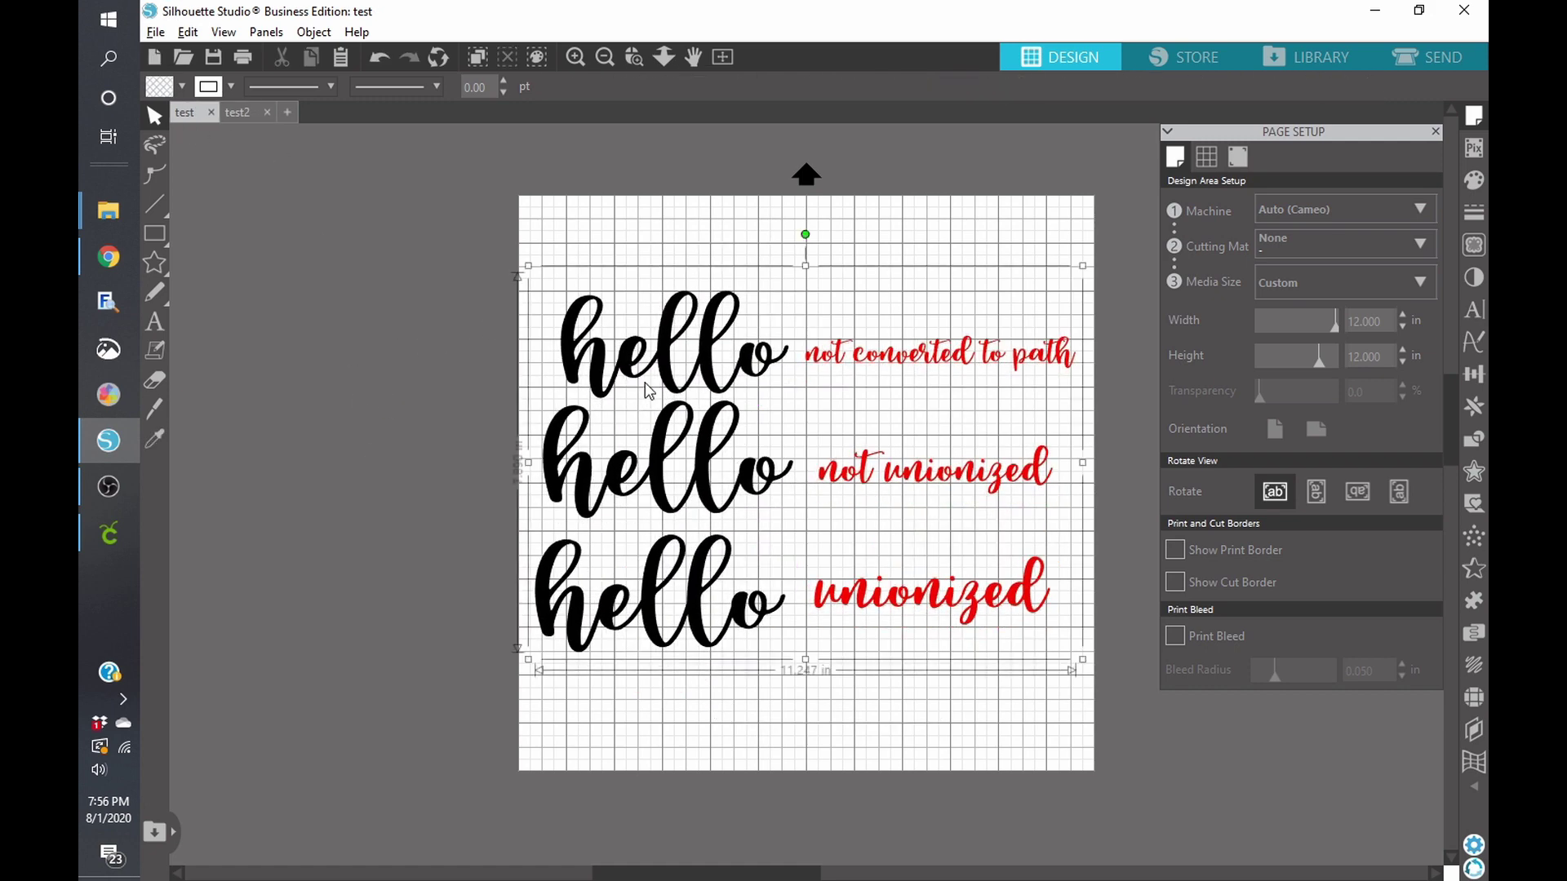
{"action": "left_click", "coordinate": [657, 414]}
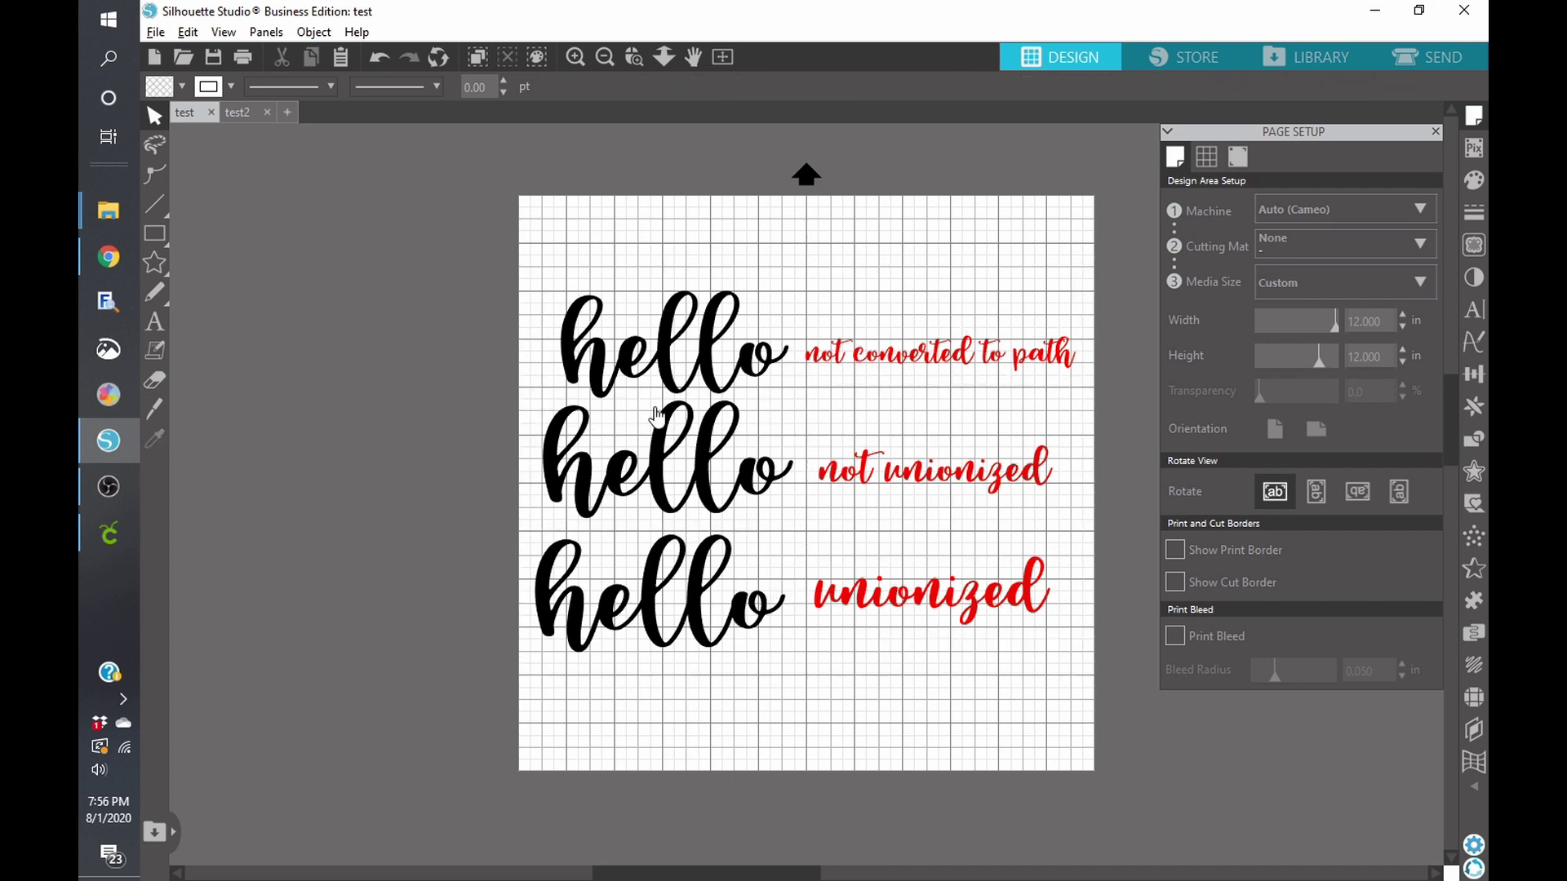
{"action": "left_click_drag", "start_coordinate": [668, 380], "coordinate": [654, 365]}
{"action": "left_click", "coordinate": [846, 372]}
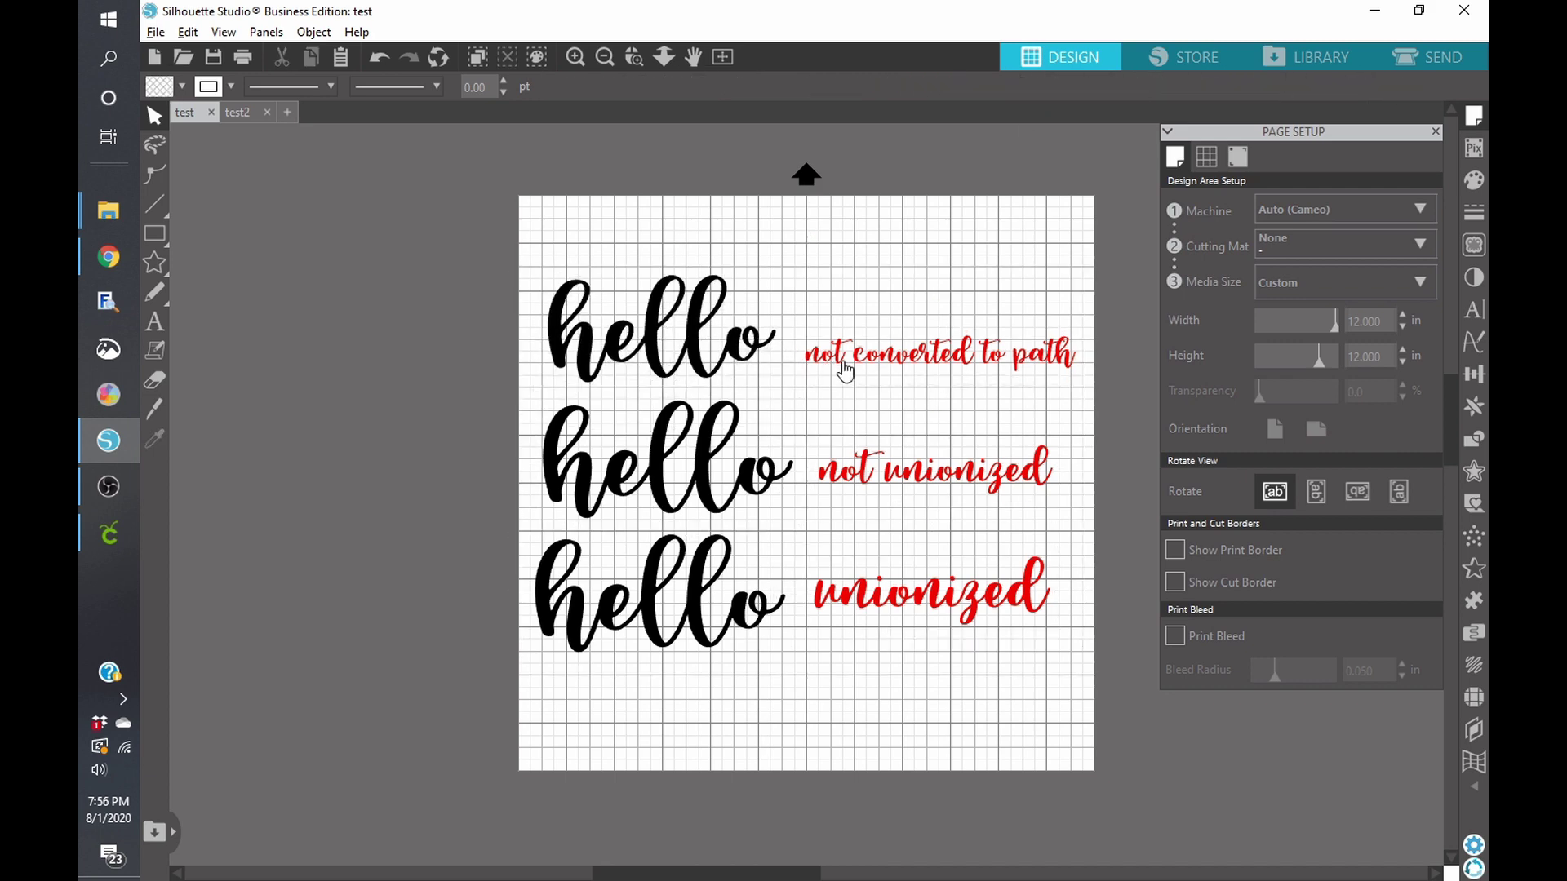
{"action": "left_click_drag", "start_coordinate": [846, 371], "coordinate": [842, 368]}
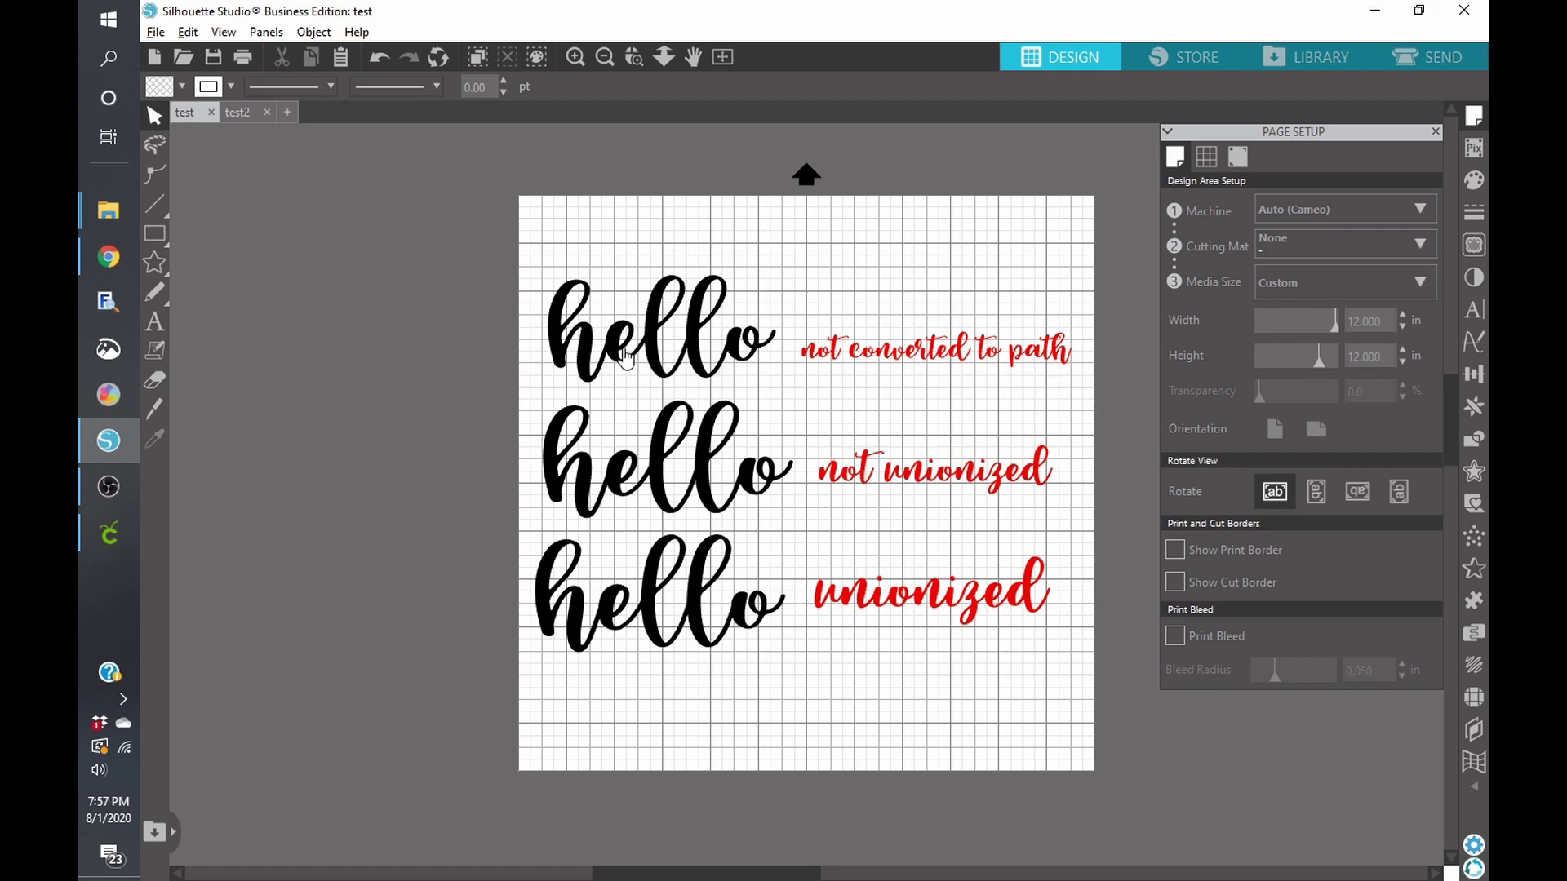
Select the middle hello and preview all three hellos' cut lines in Send.
{"action": "left_click", "coordinate": [659, 341]}
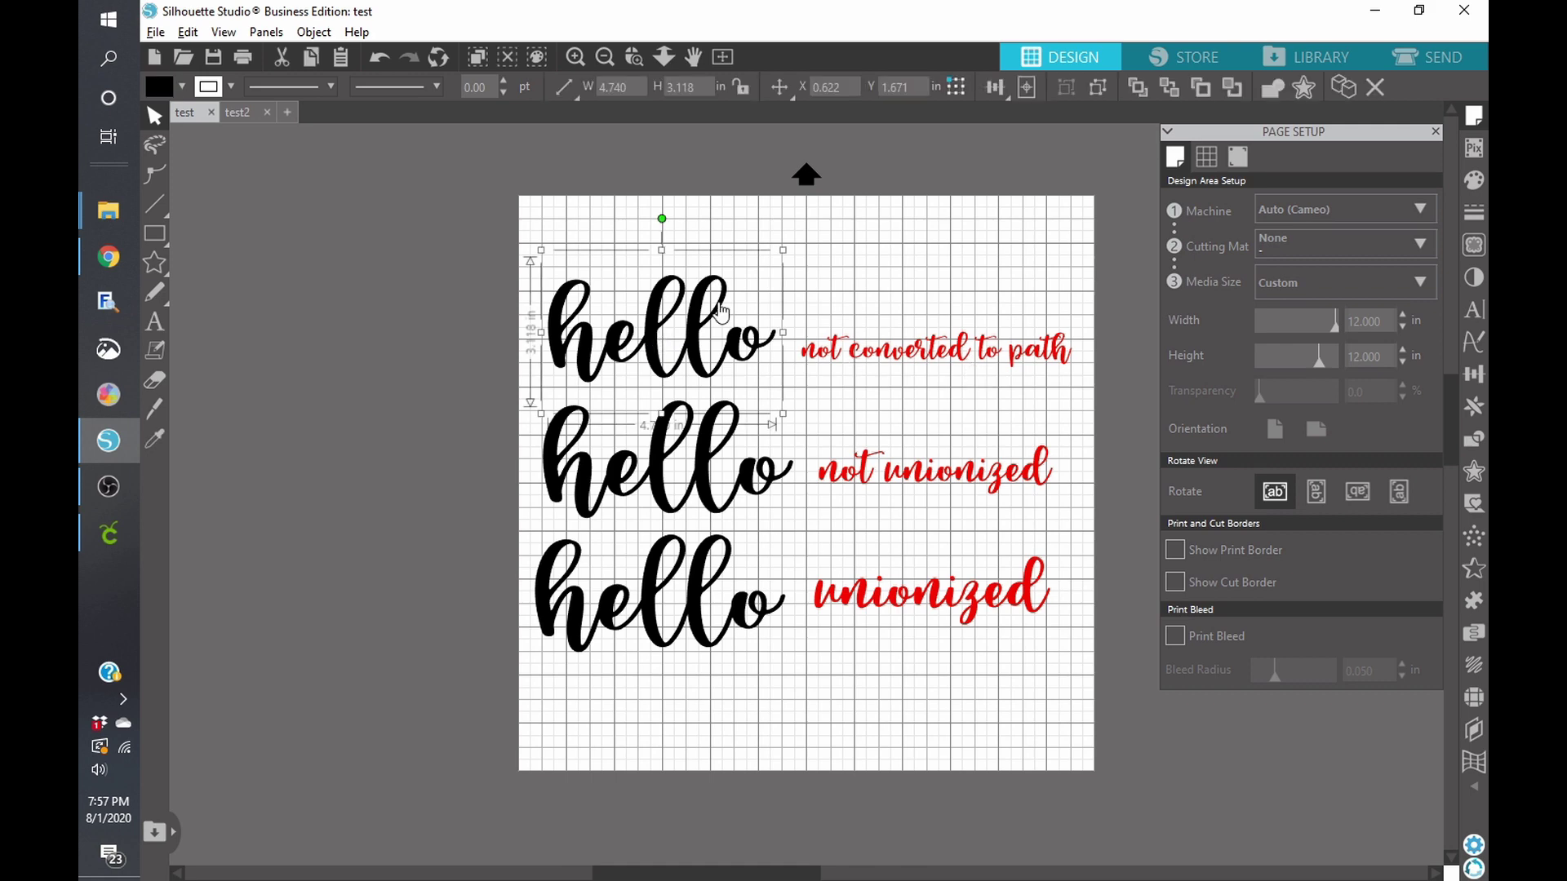
{"action": "left_click", "coordinate": [707, 488]}
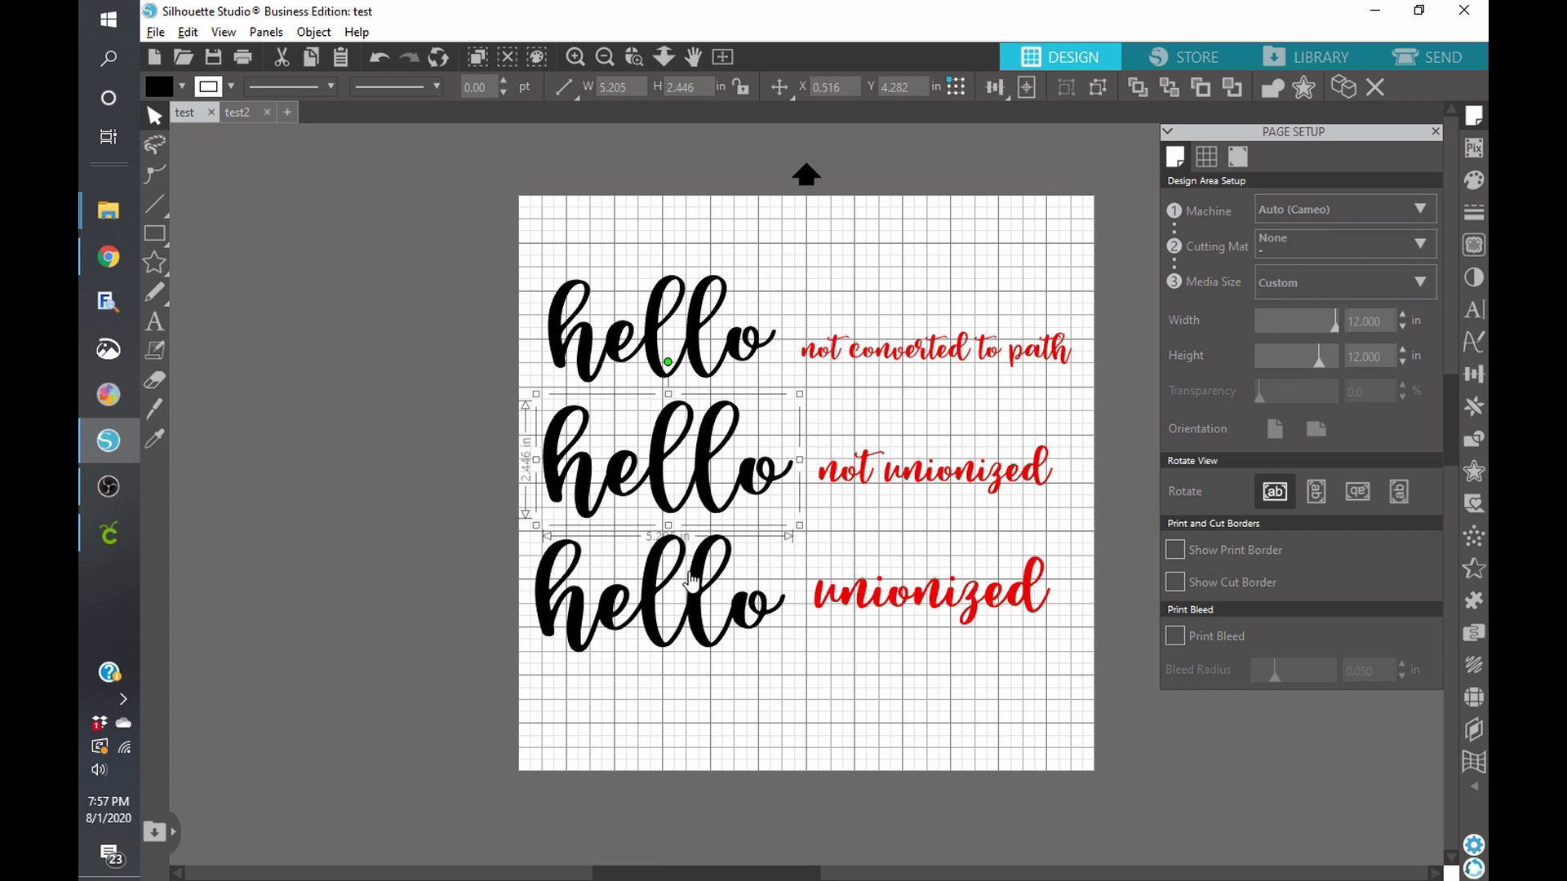
{"action": "left_click", "coordinate": [1432, 57]}
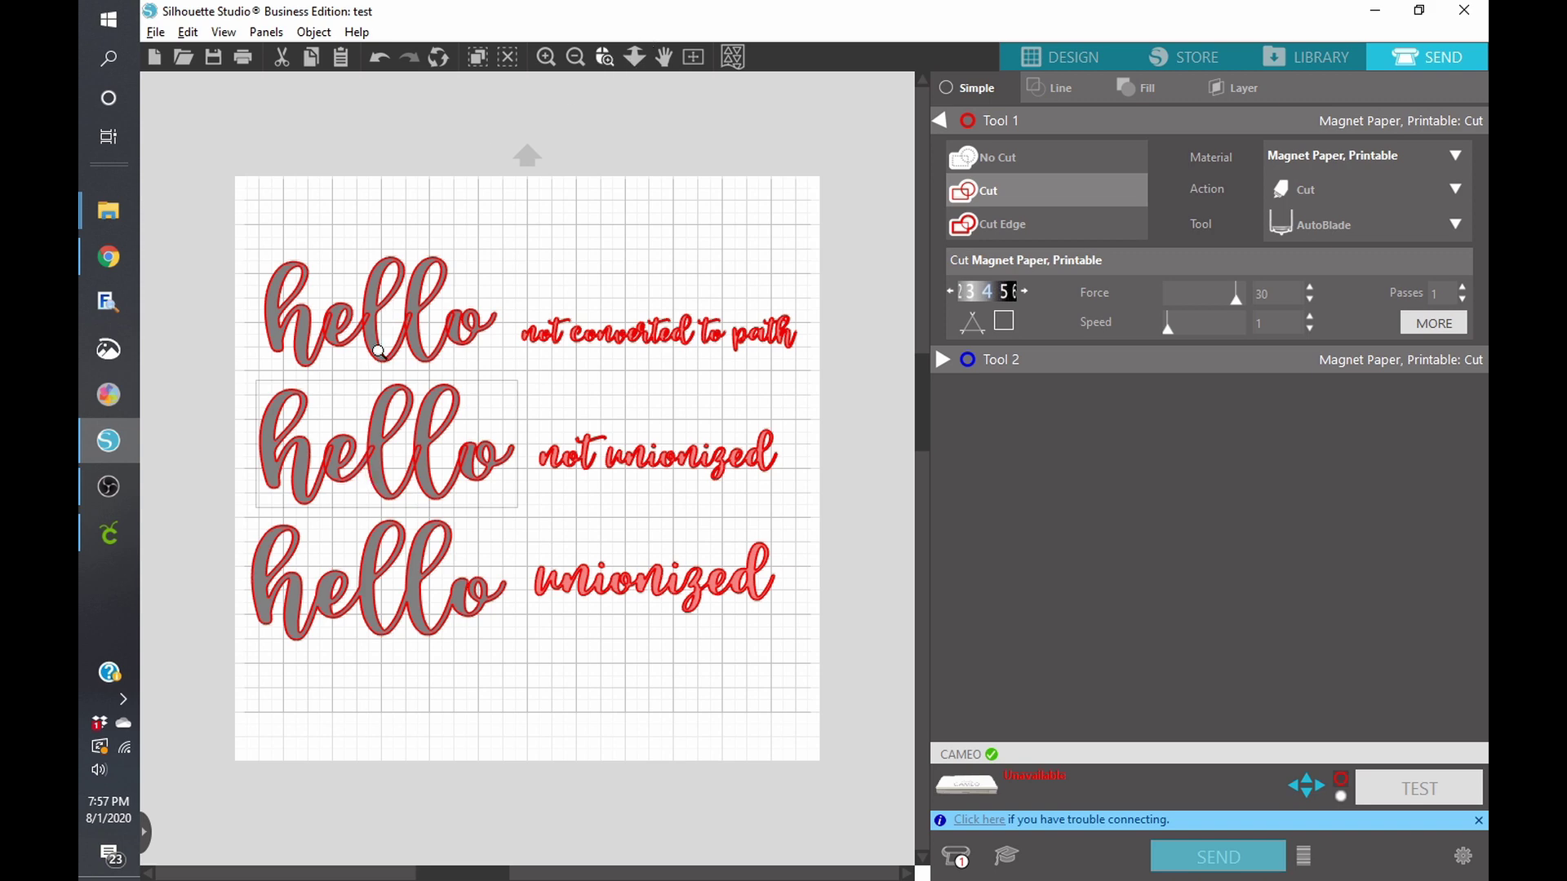
{"action": "scroll", "coordinate": [470, 519], "scroll_direction": "up", "scroll_amount": 5}
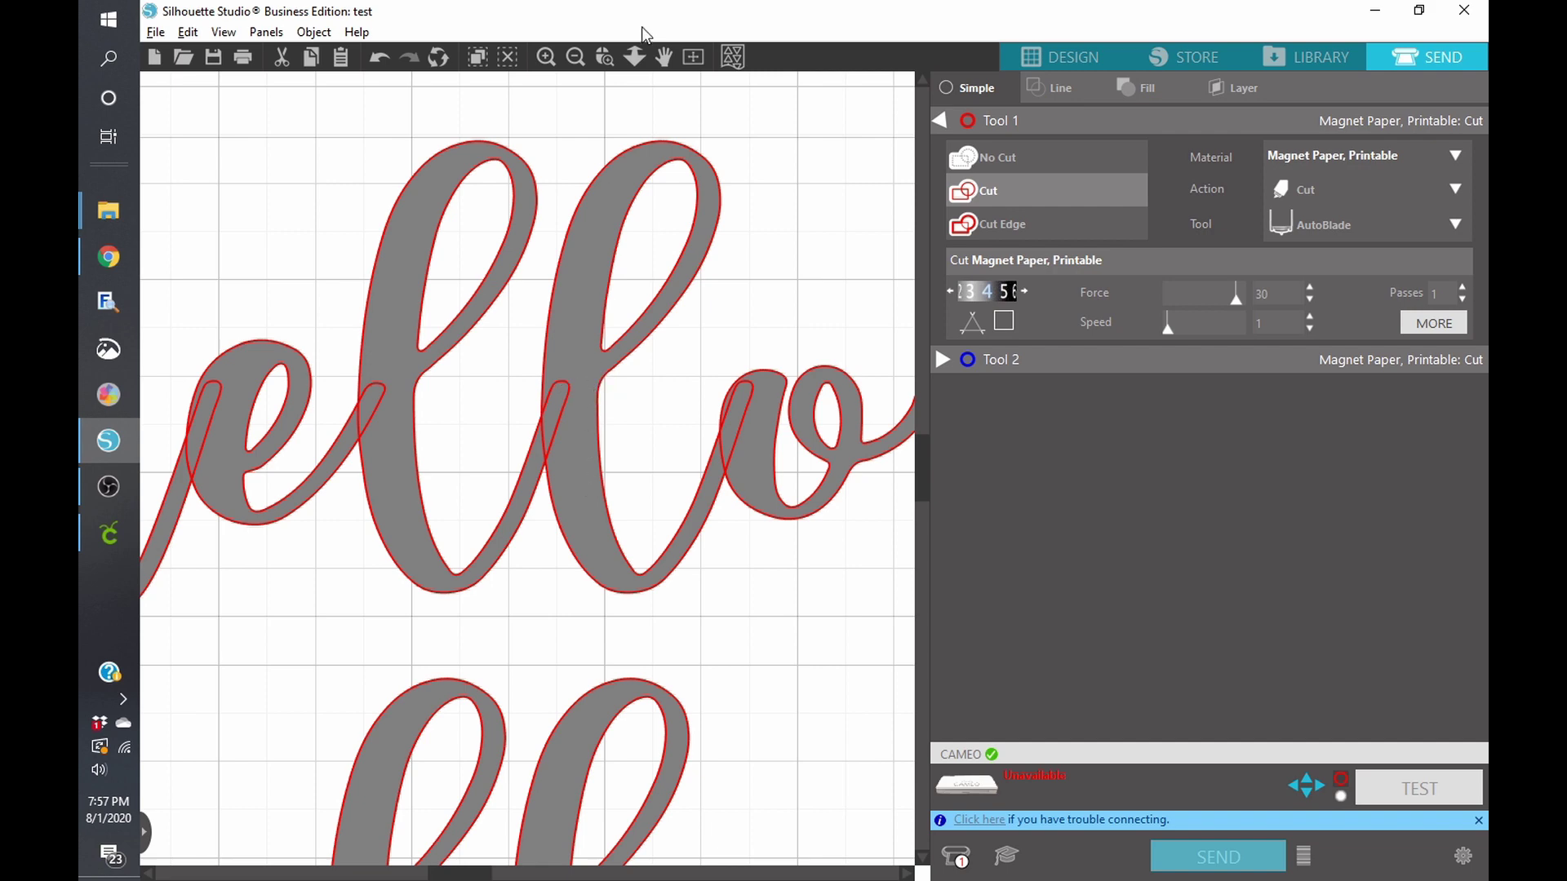
{"action": "left_click", "coordinate": [586, 59]}
{"action": "left_click", "coordinate": [589, 62]}
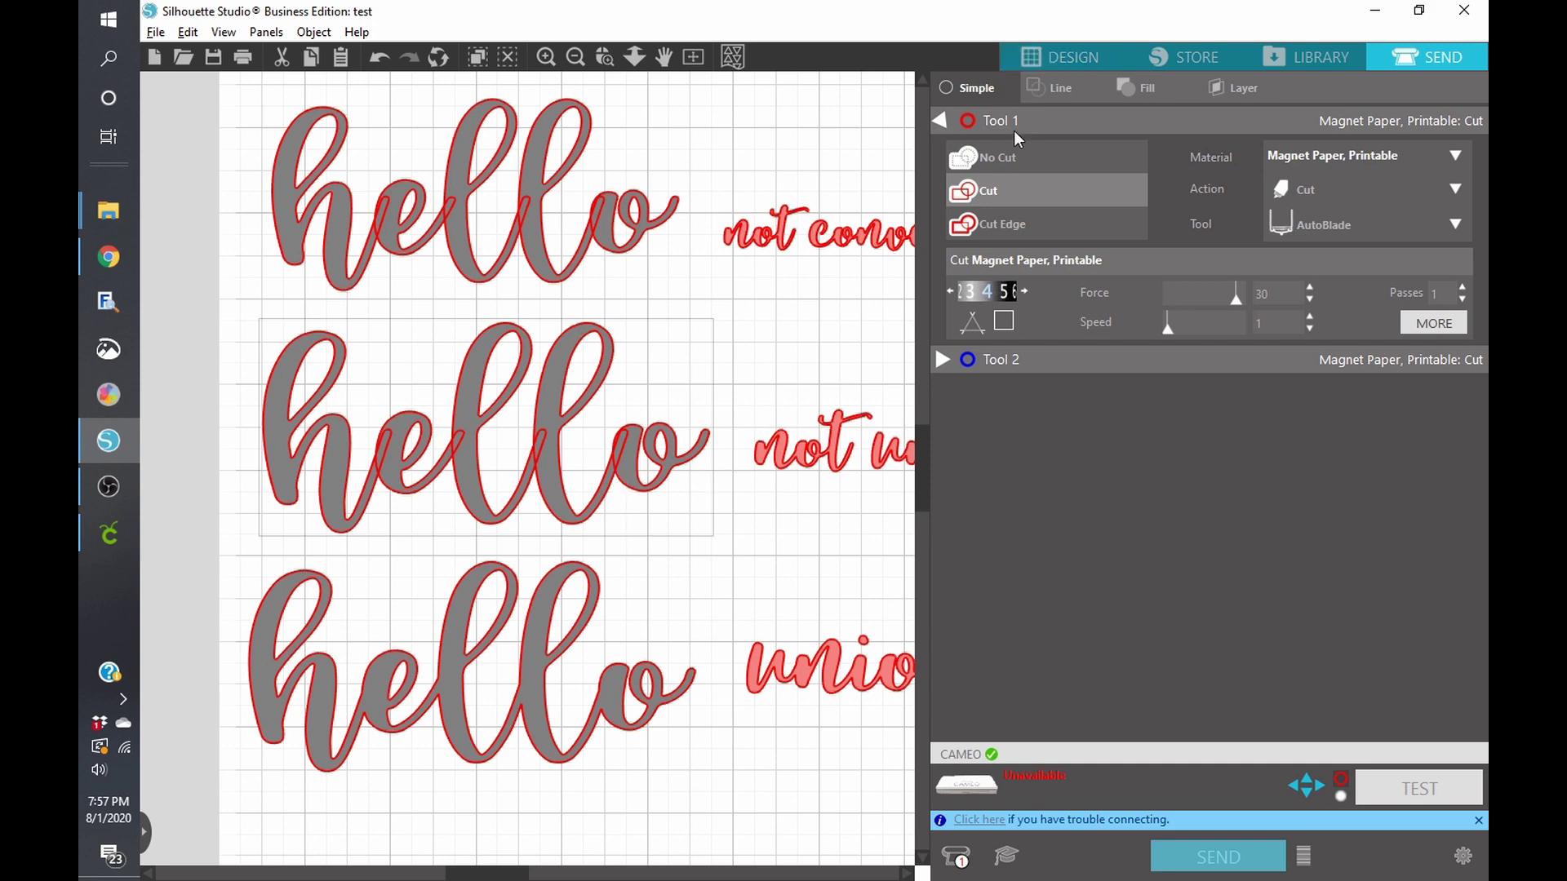
{"action": "left_click", "coordinate": [1078, 44]}
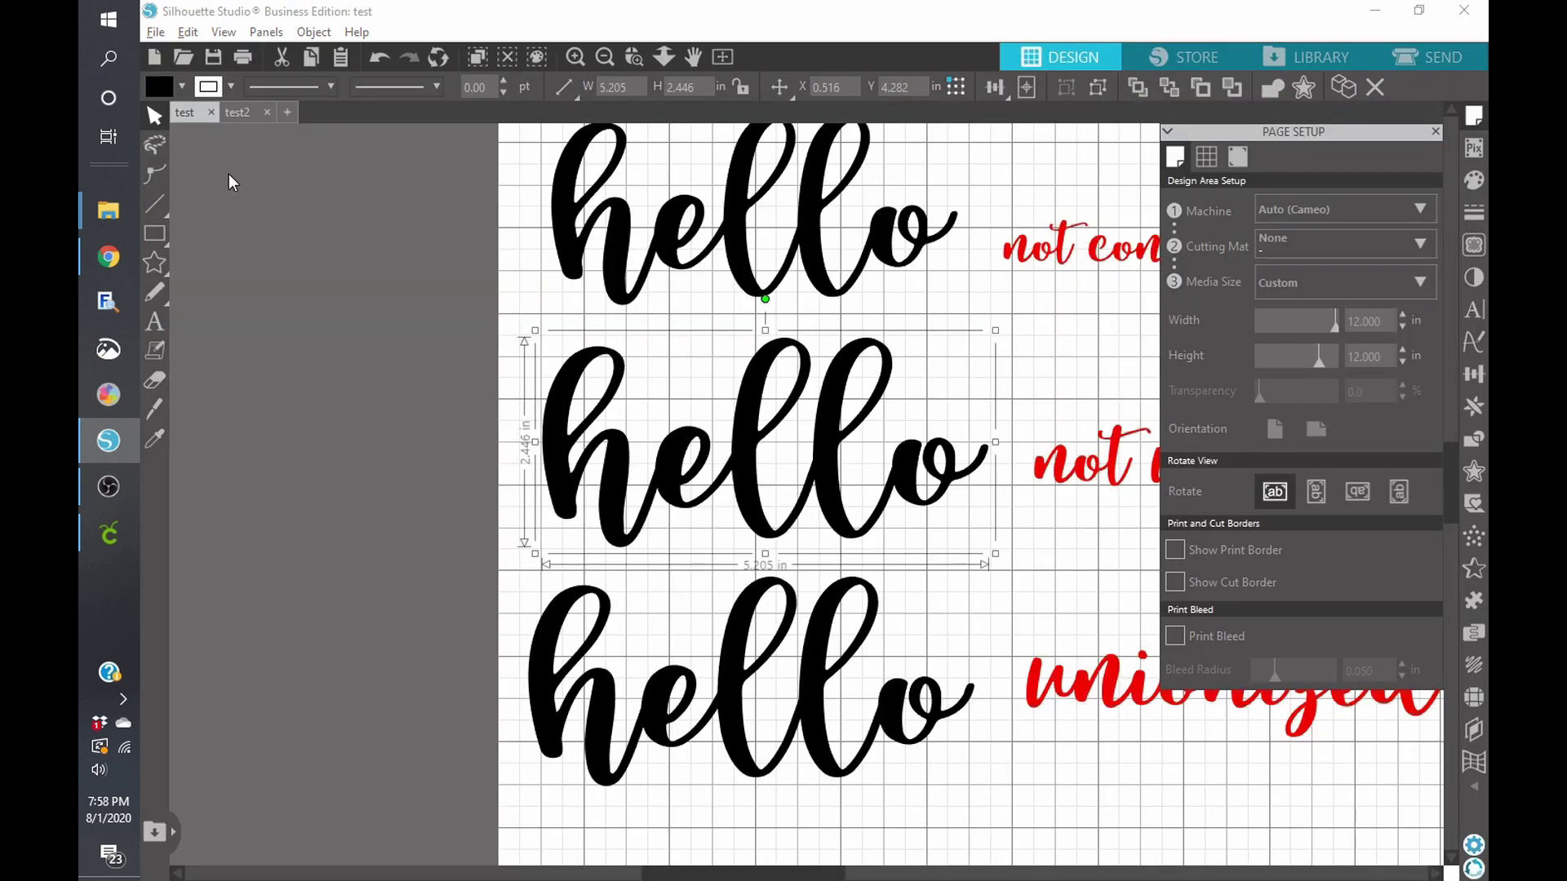
Close the test document without saving and preview test2's circle cut lines.
{"action": "left_click", "coordinate": [212, 112]}
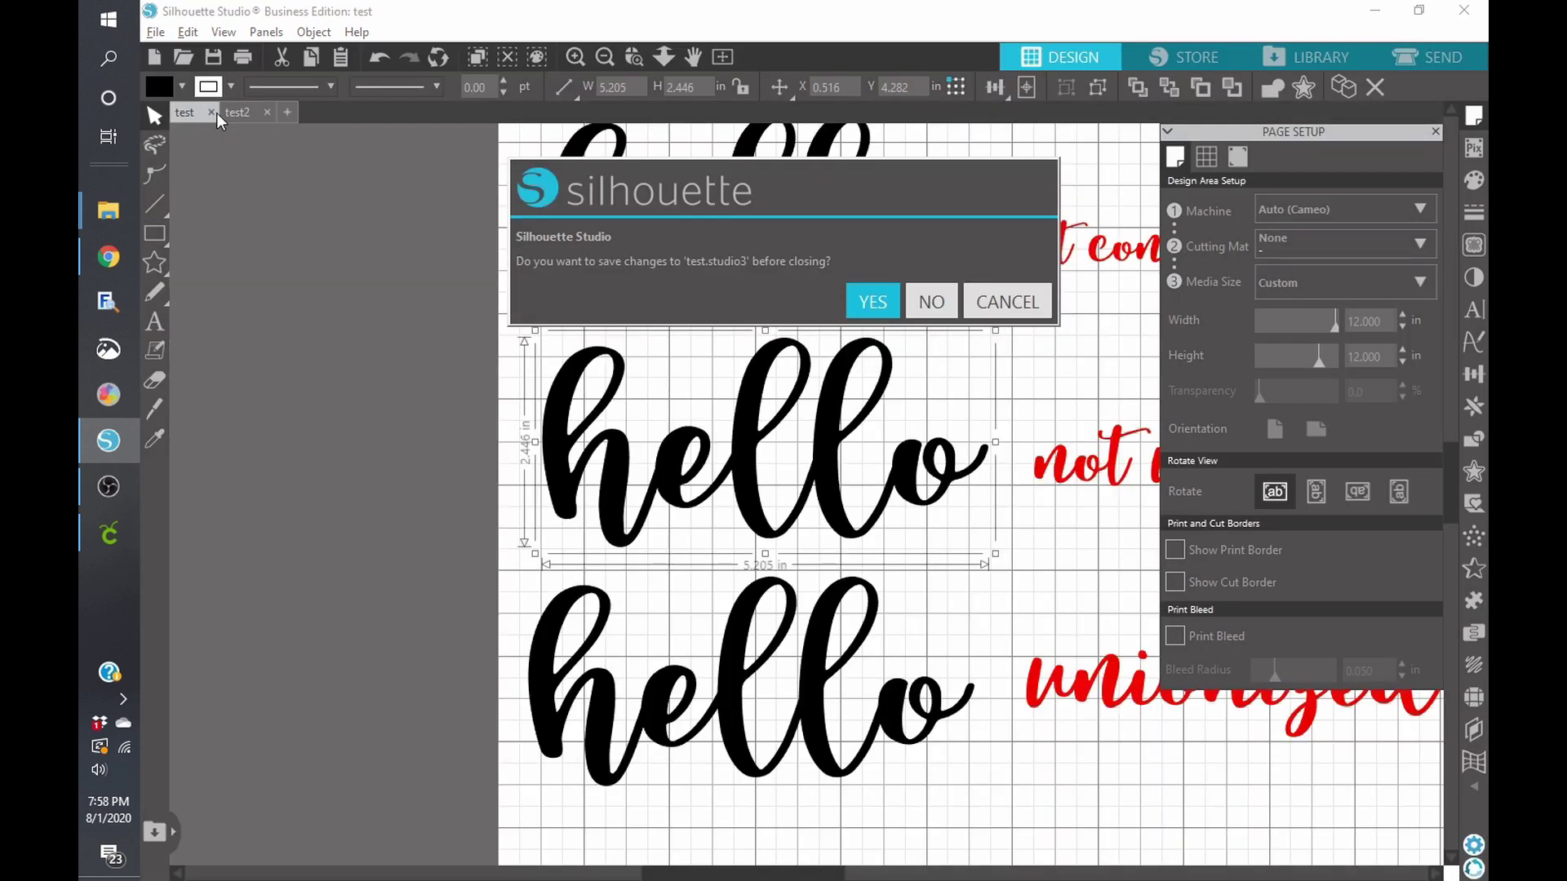
{"action": "left_click", "coordinate": [921, 299]}
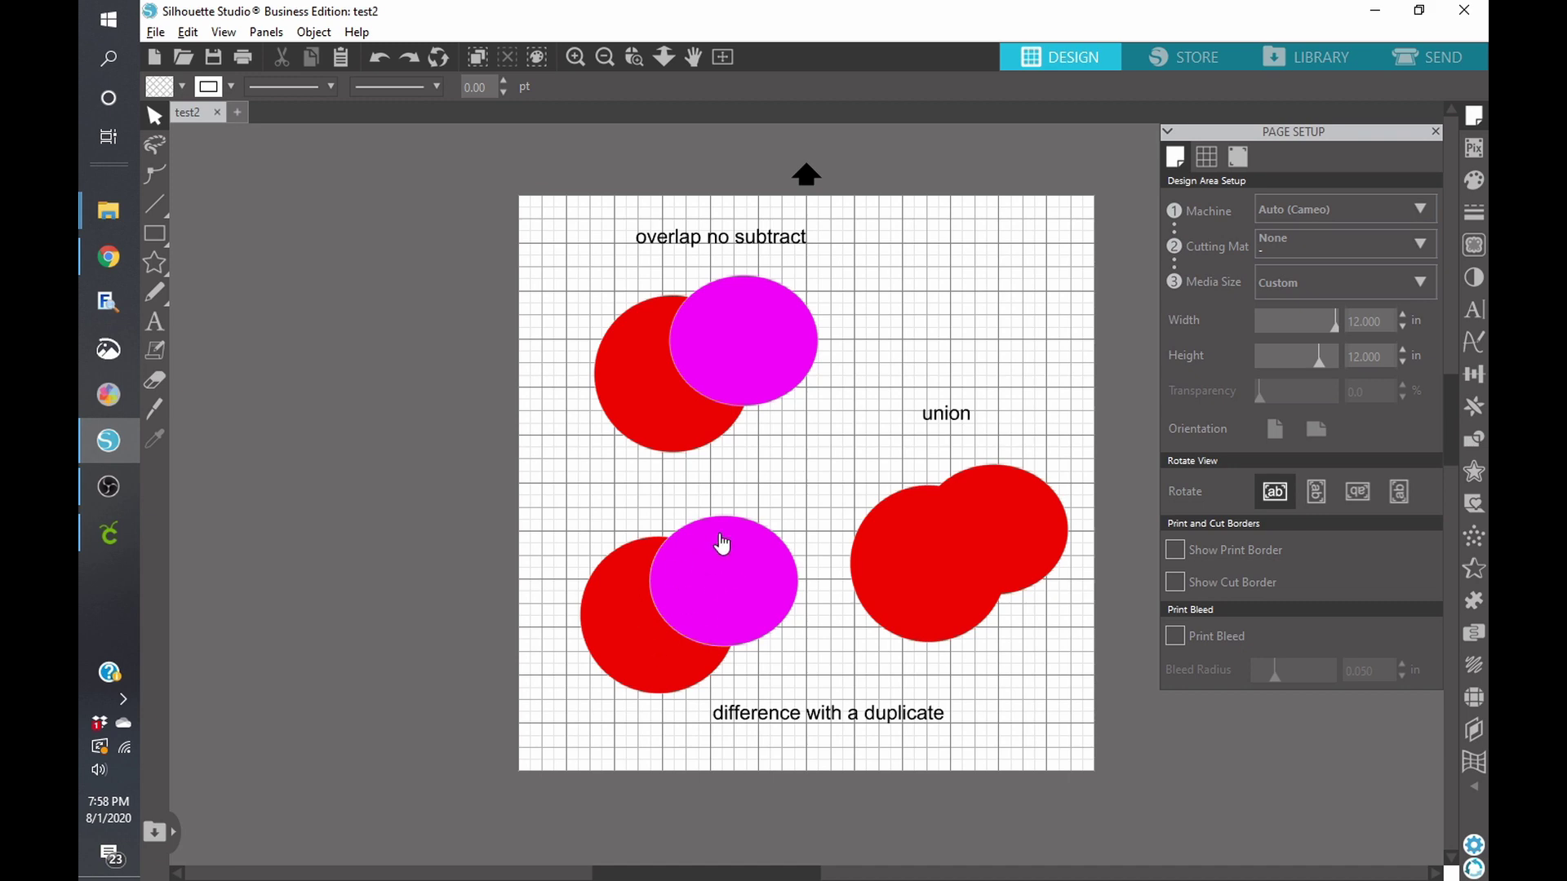
{"action": "left_click", "coordinate": [1433, 51]}
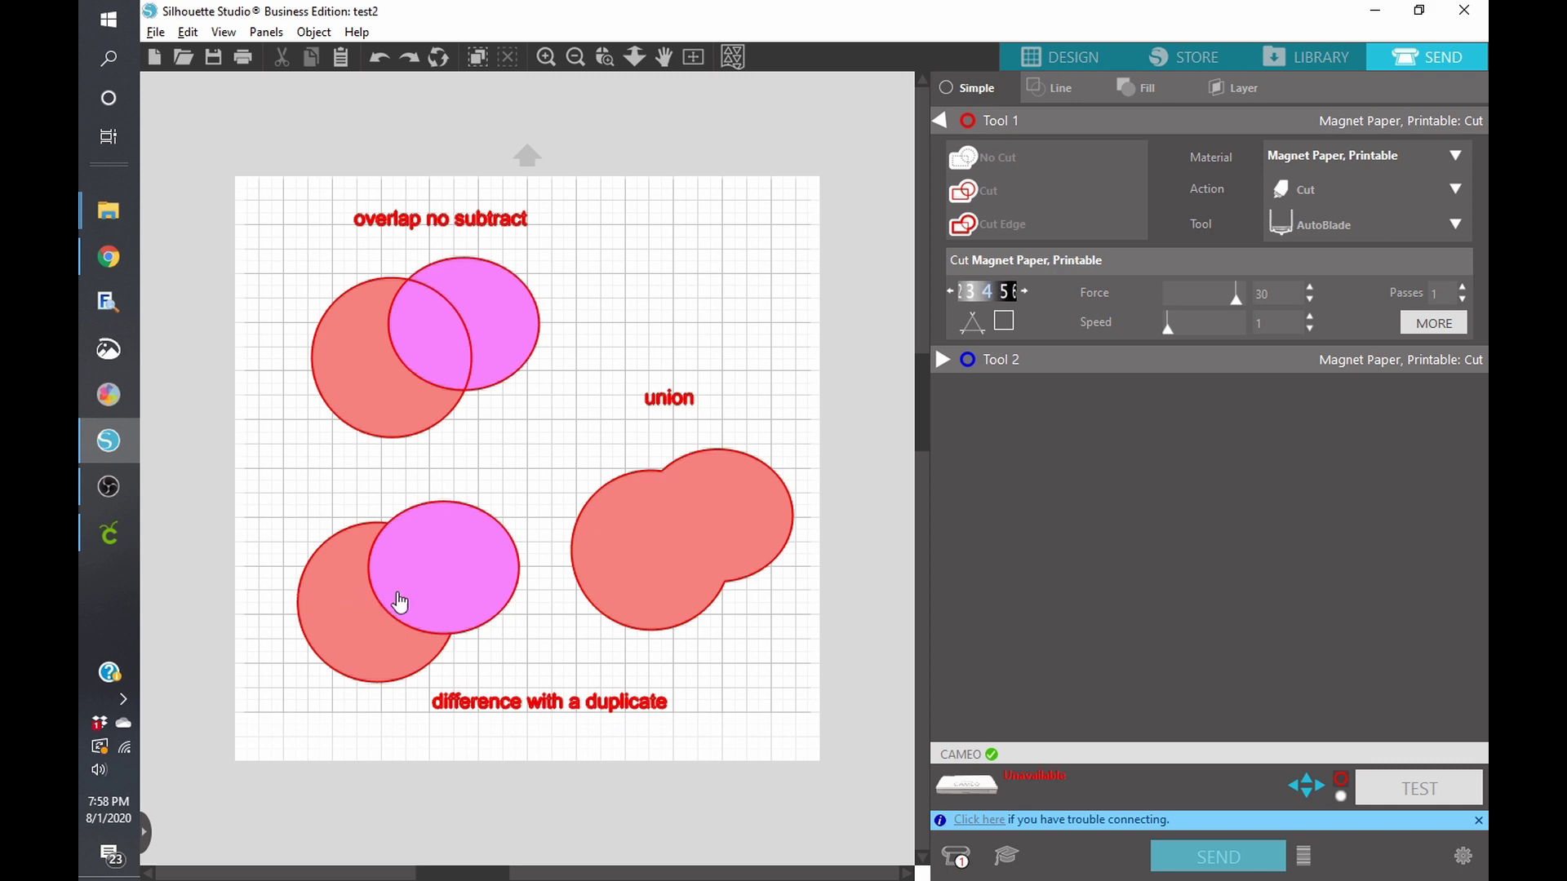
Drag the lower magenta circle onto the union shape, test-move the top circle, and return to Design.
{"action": "left_click", "coordinate": [424, 582]}
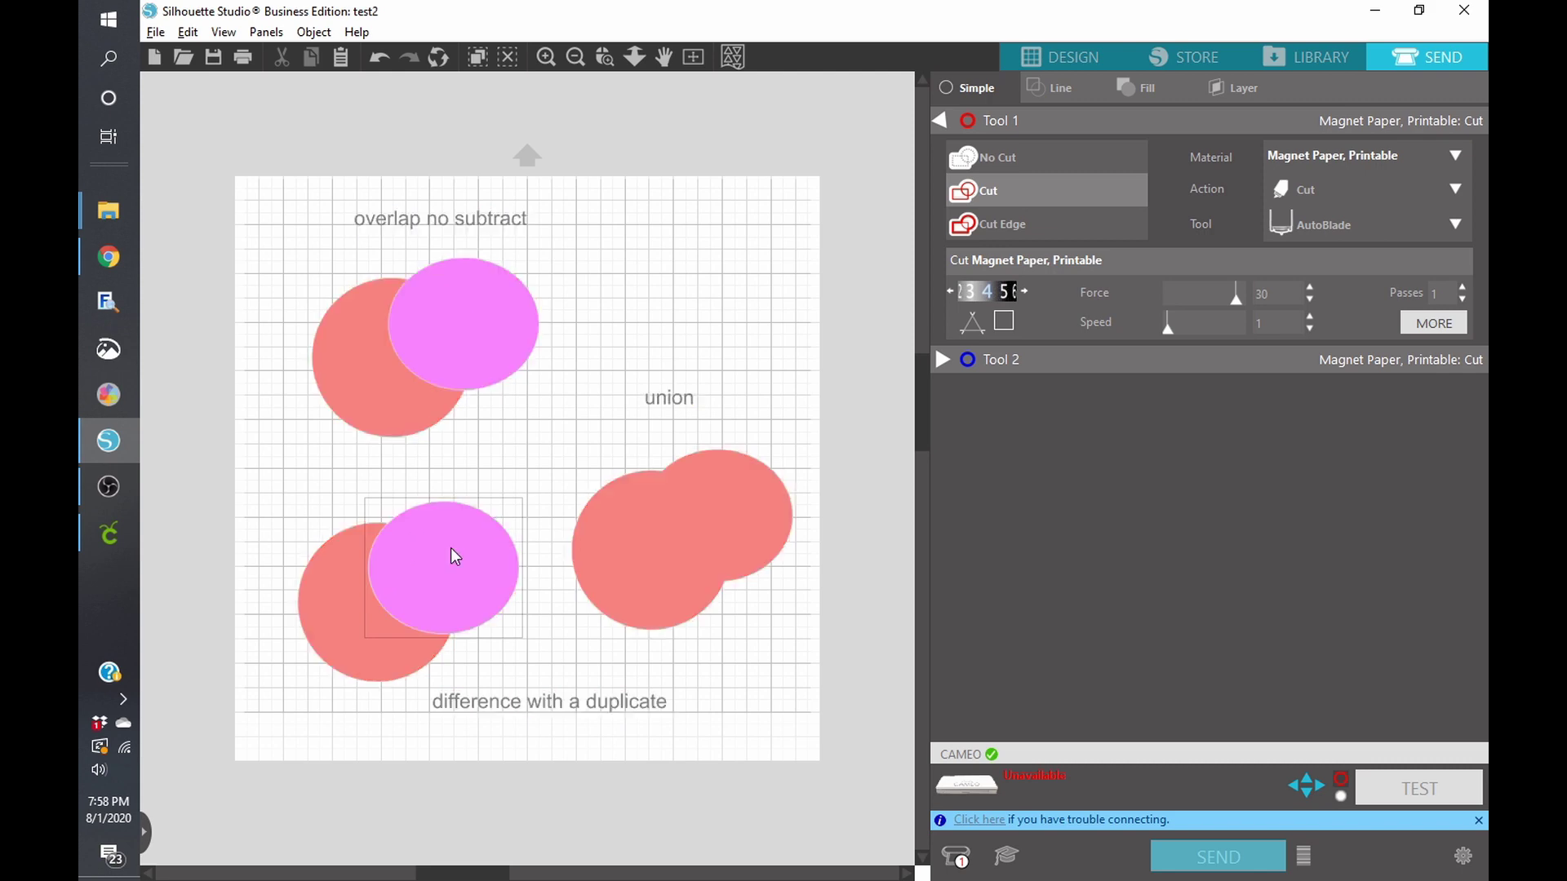
{"action": "left_click_drag", "start_coordinate": [455, 557], "coordinate": [526, 493]}
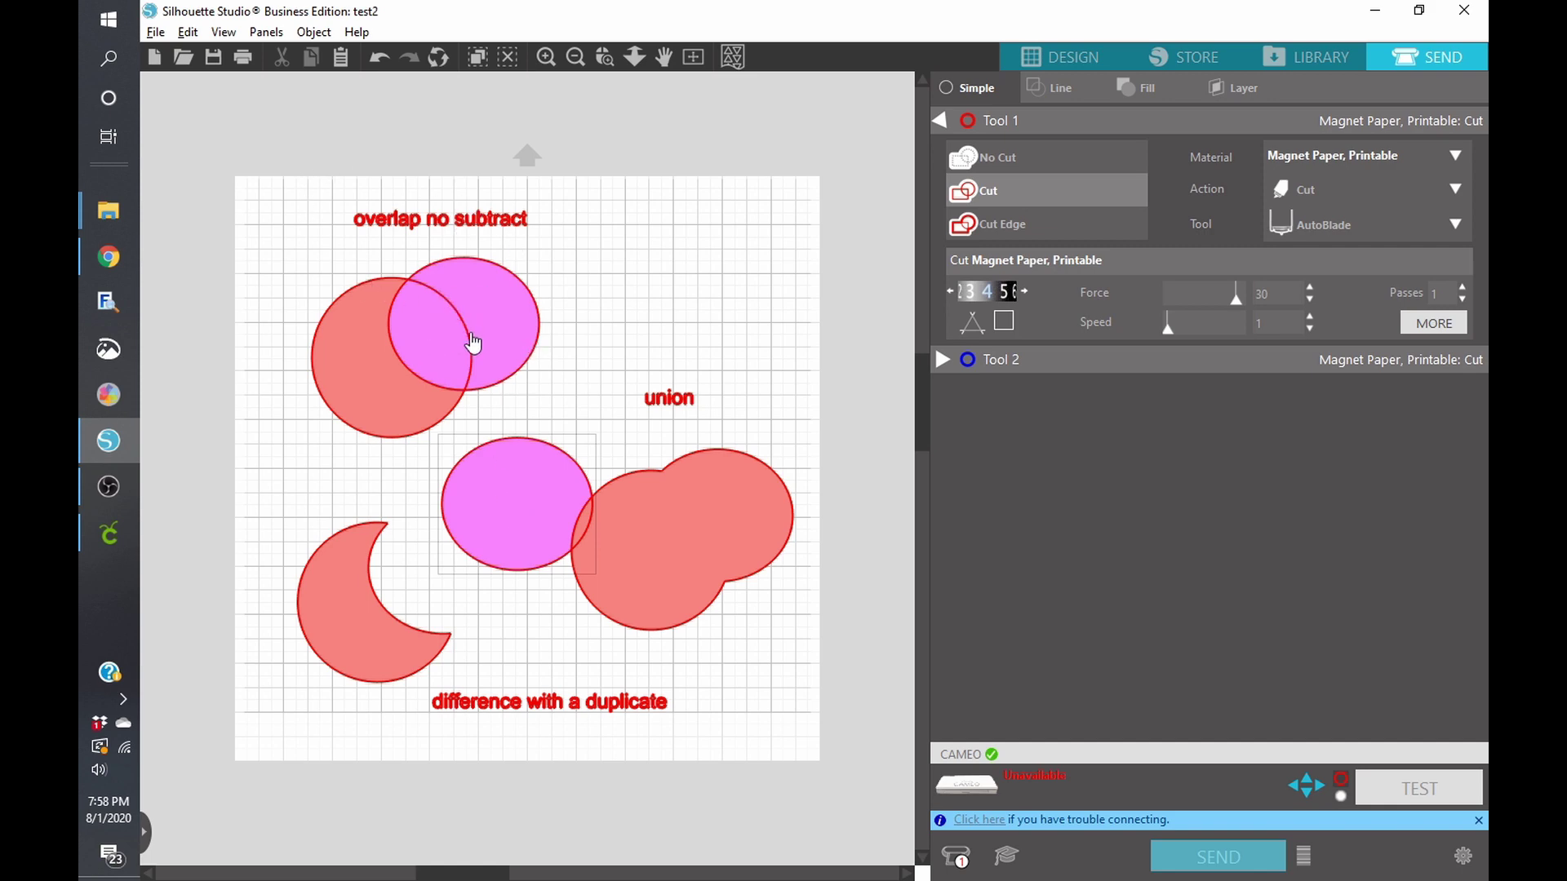
{"action": "left_click_drag", "start_coordinate": [491, 335], "coordinate": [600, 325]}
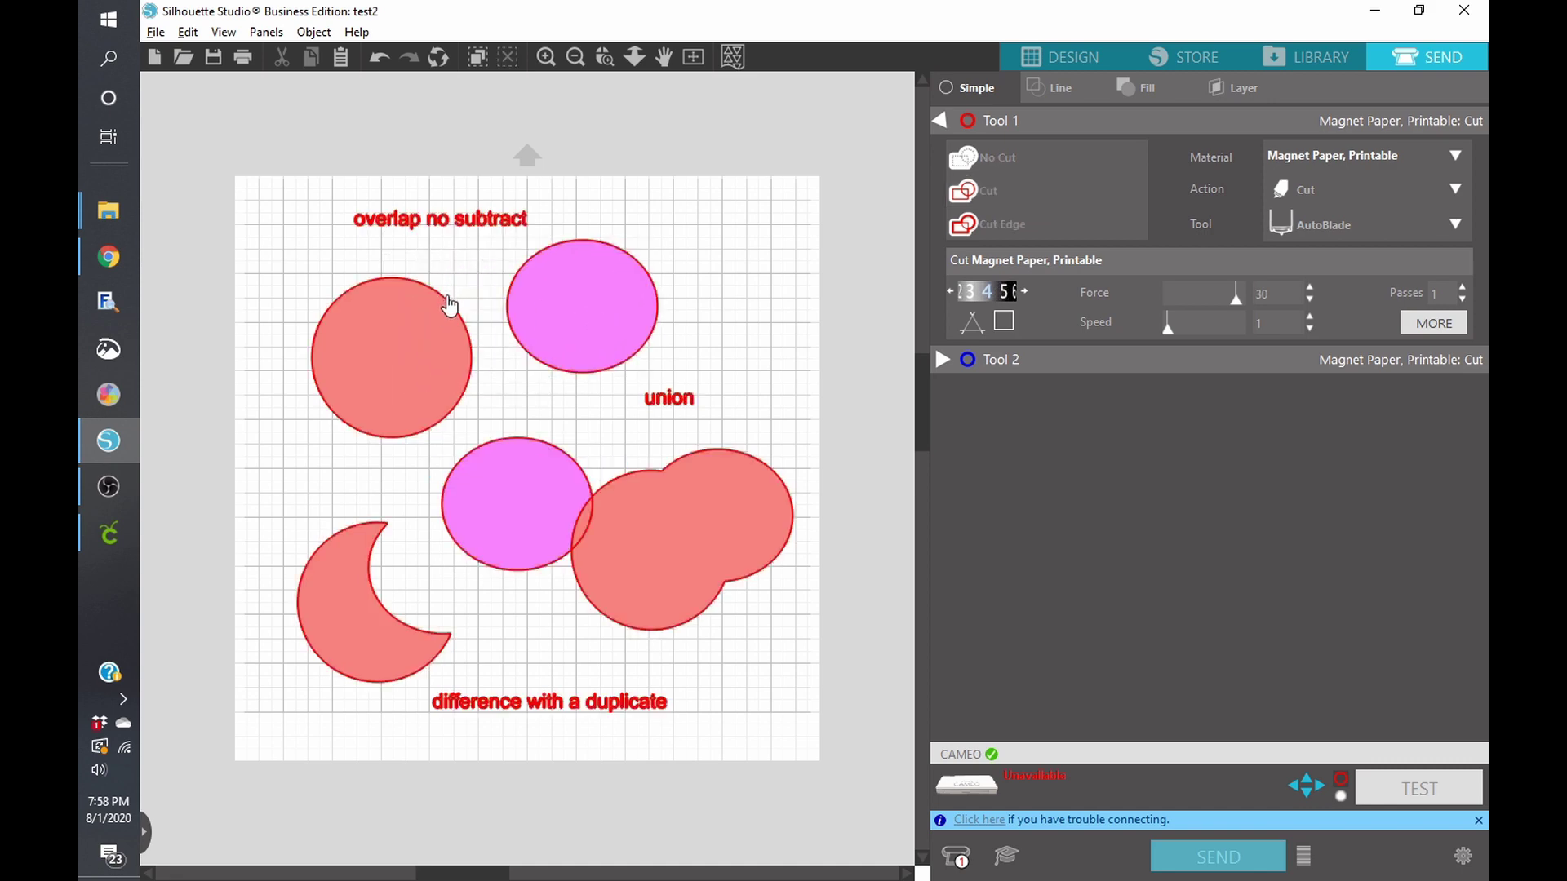
{"action": "mouse_move", "coordinate": [566, 322]}
{"action": "left_mouse_down"}
{"action": "mouse_move", "coordinate": [545, 310]}
{"action": "mouse_move", "coordinate": [438, 330]}
{"action": "left_mouse_up"}
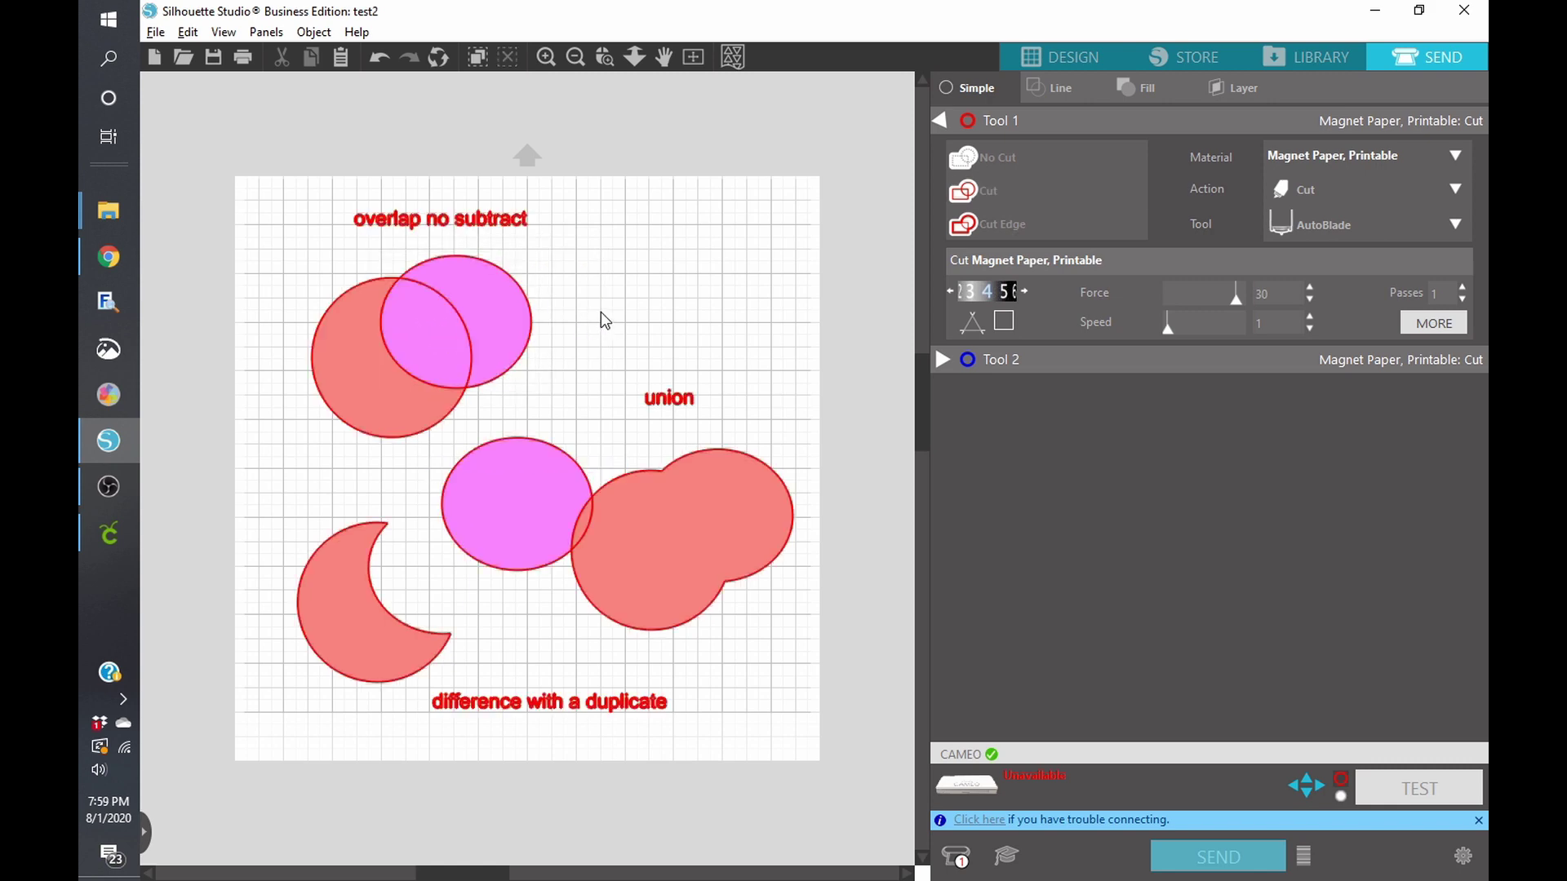
{"action": "left_click", "coordinate": [1085, 42]}
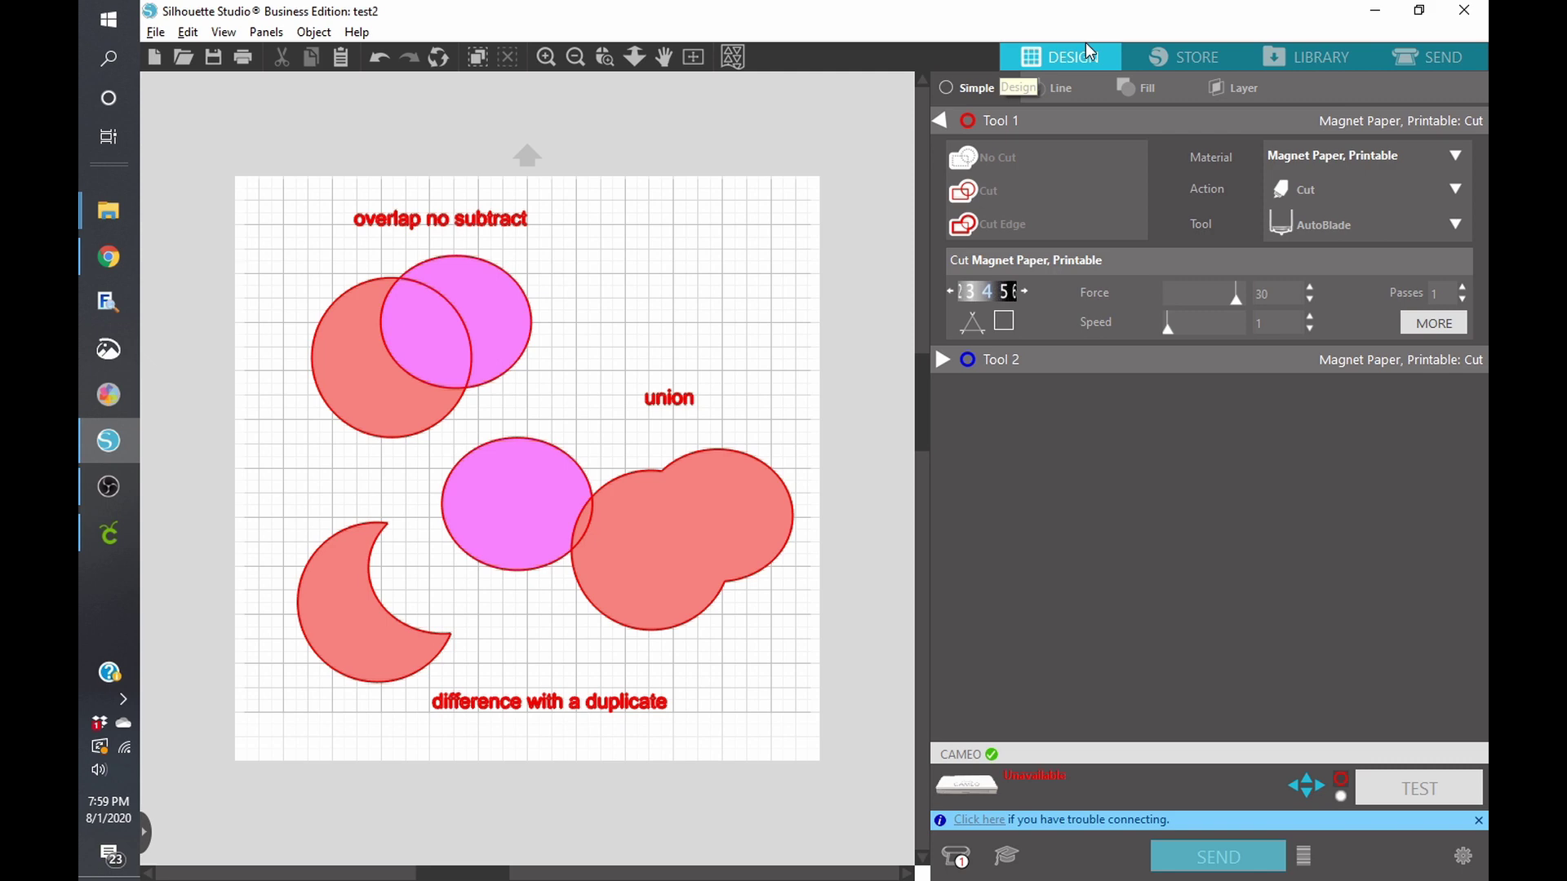
{"action": "left_click", "coordinate": [1032, 57]}
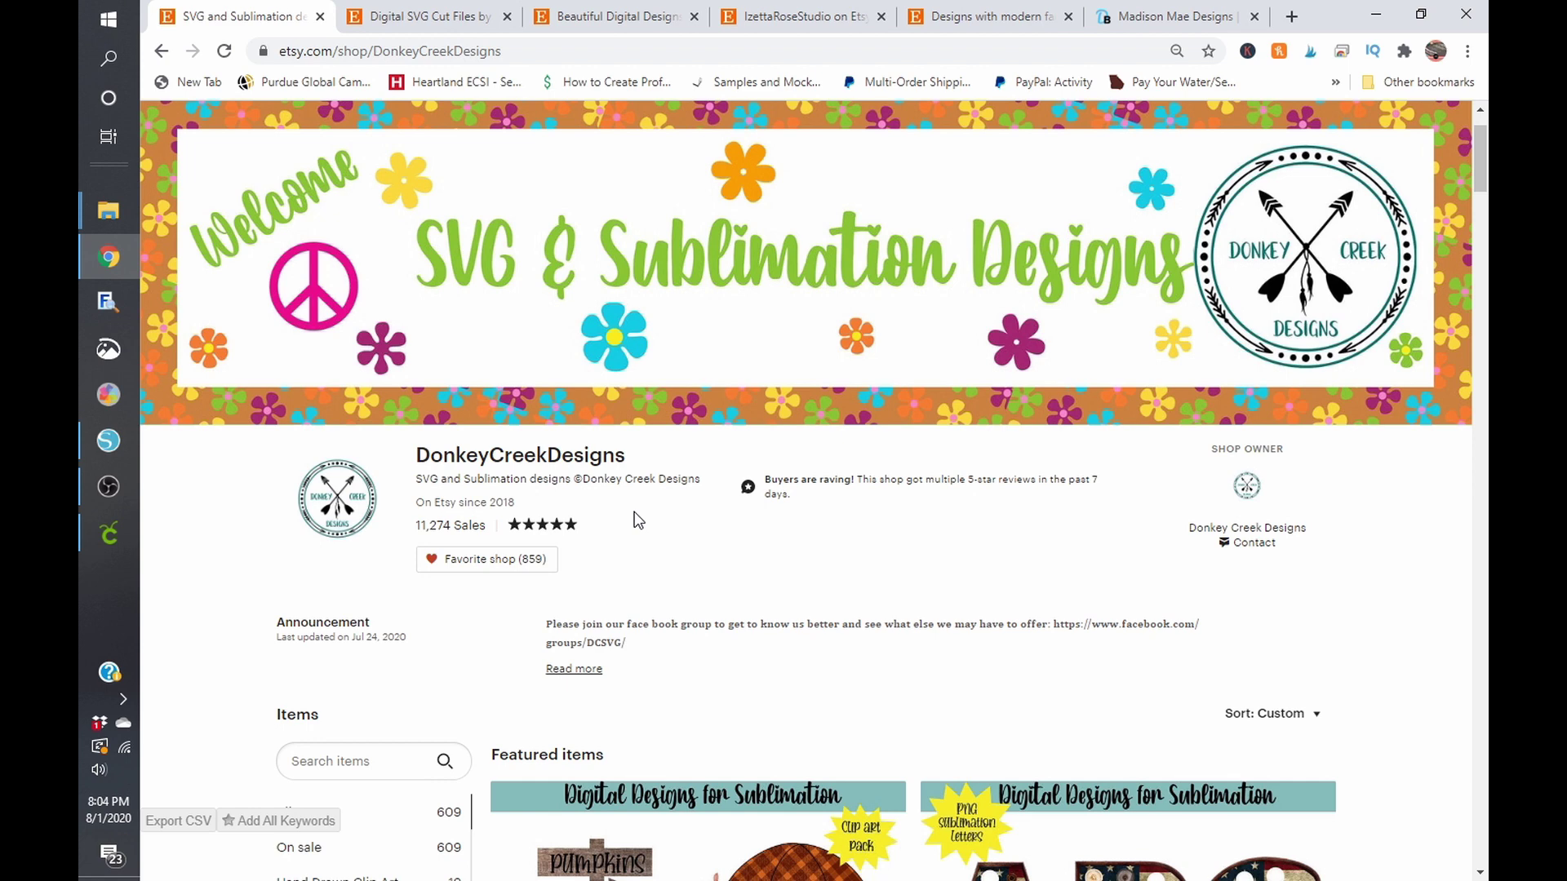
Scroll down through the DonkeyCreekDesigns shop's pumpkin listings.
{"action": "scroll", "coordinate": [743, 562], "scroll_direction": "down", "scroll_amount": 2}
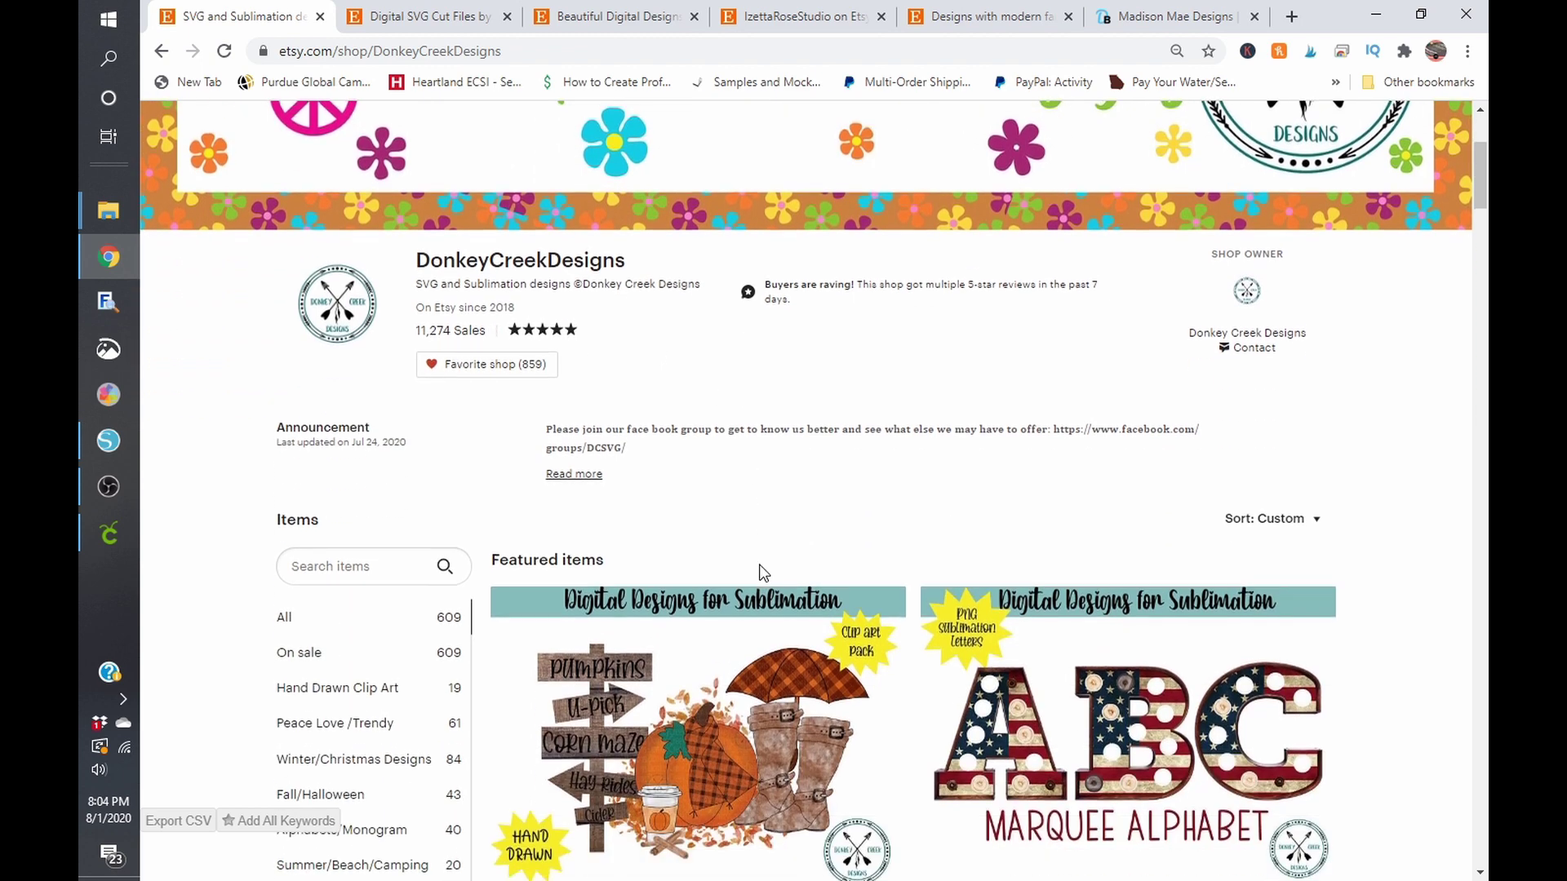
{"action": "scroll", "coordinate": [756, 399], "scroll_direction": "down", "scroll_amount": 2}
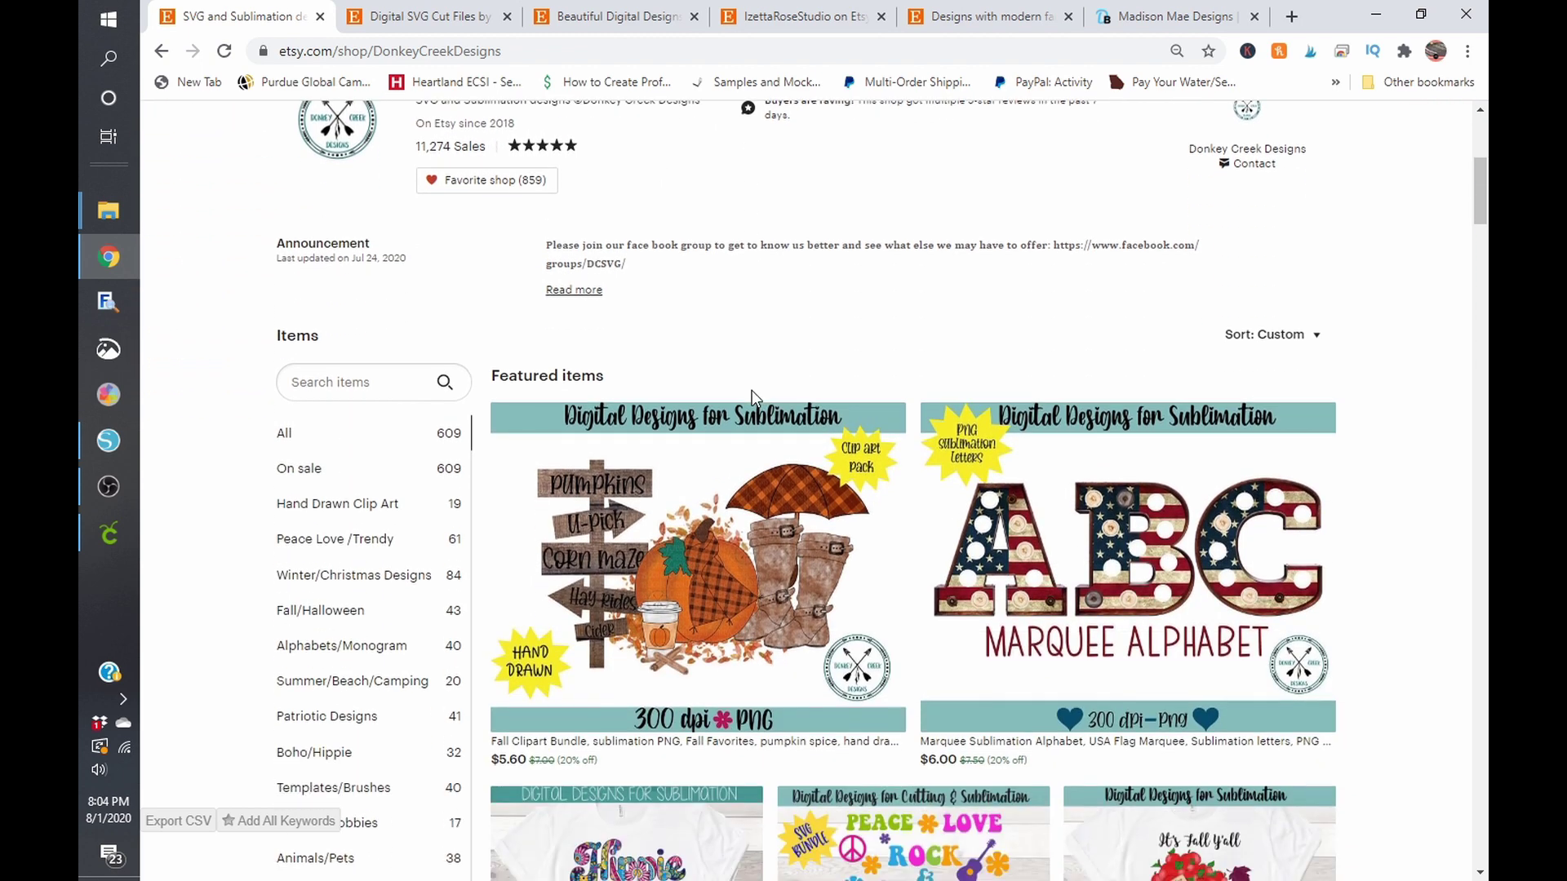
{"action": "scroll", "coordinate": [832, 277], "scroll_direction": "down", "scroll_amount": 2}
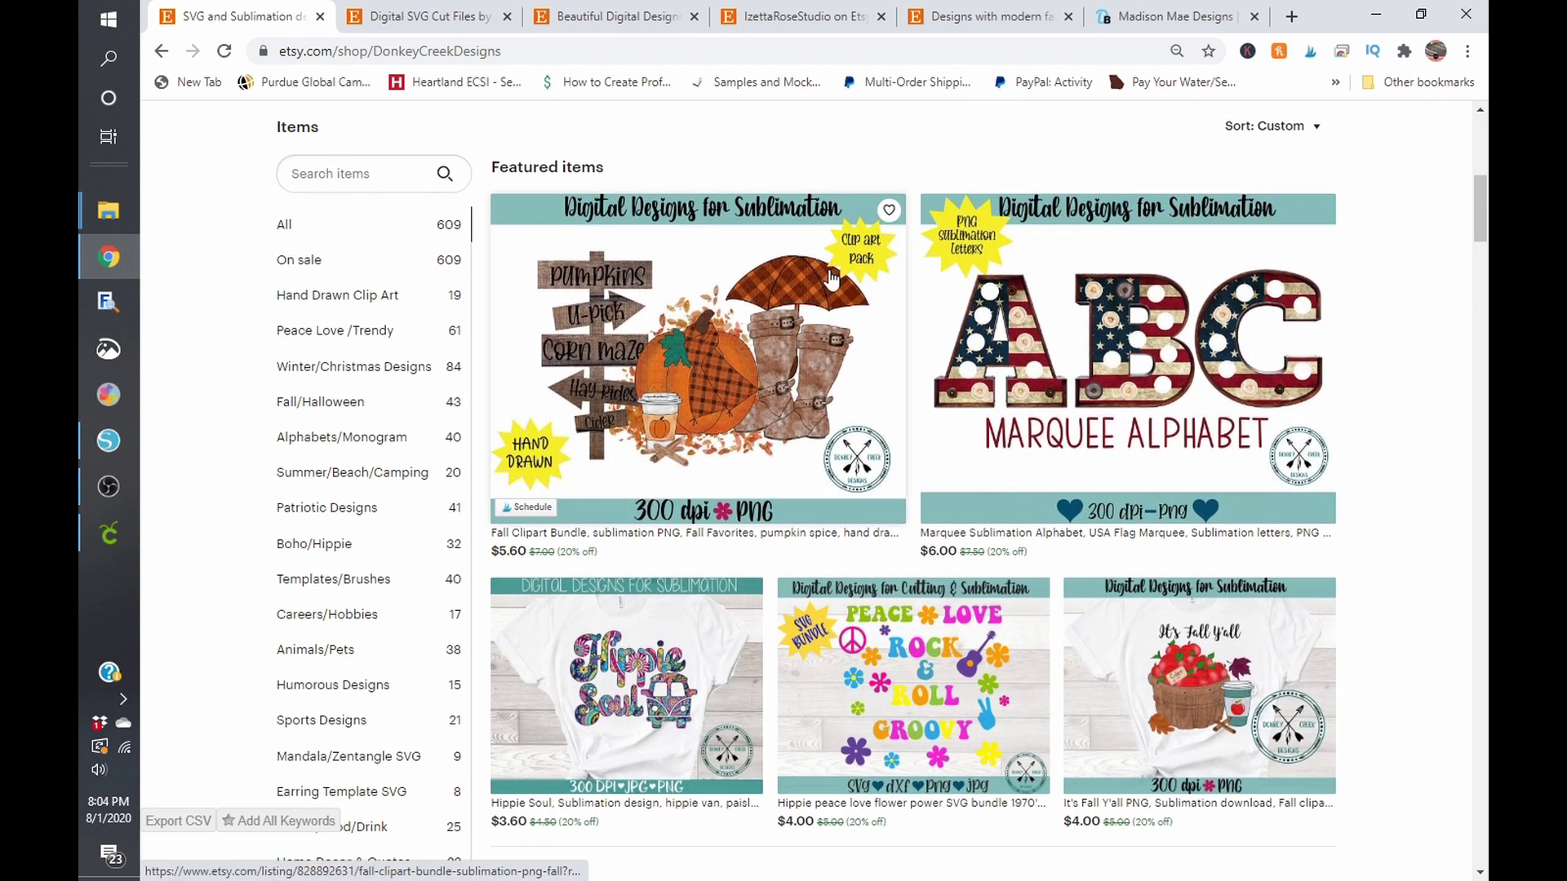
{"action": "scroll", "coordinate": [830, 278], "scroll_direction": "down", "scroll_amount": 4}
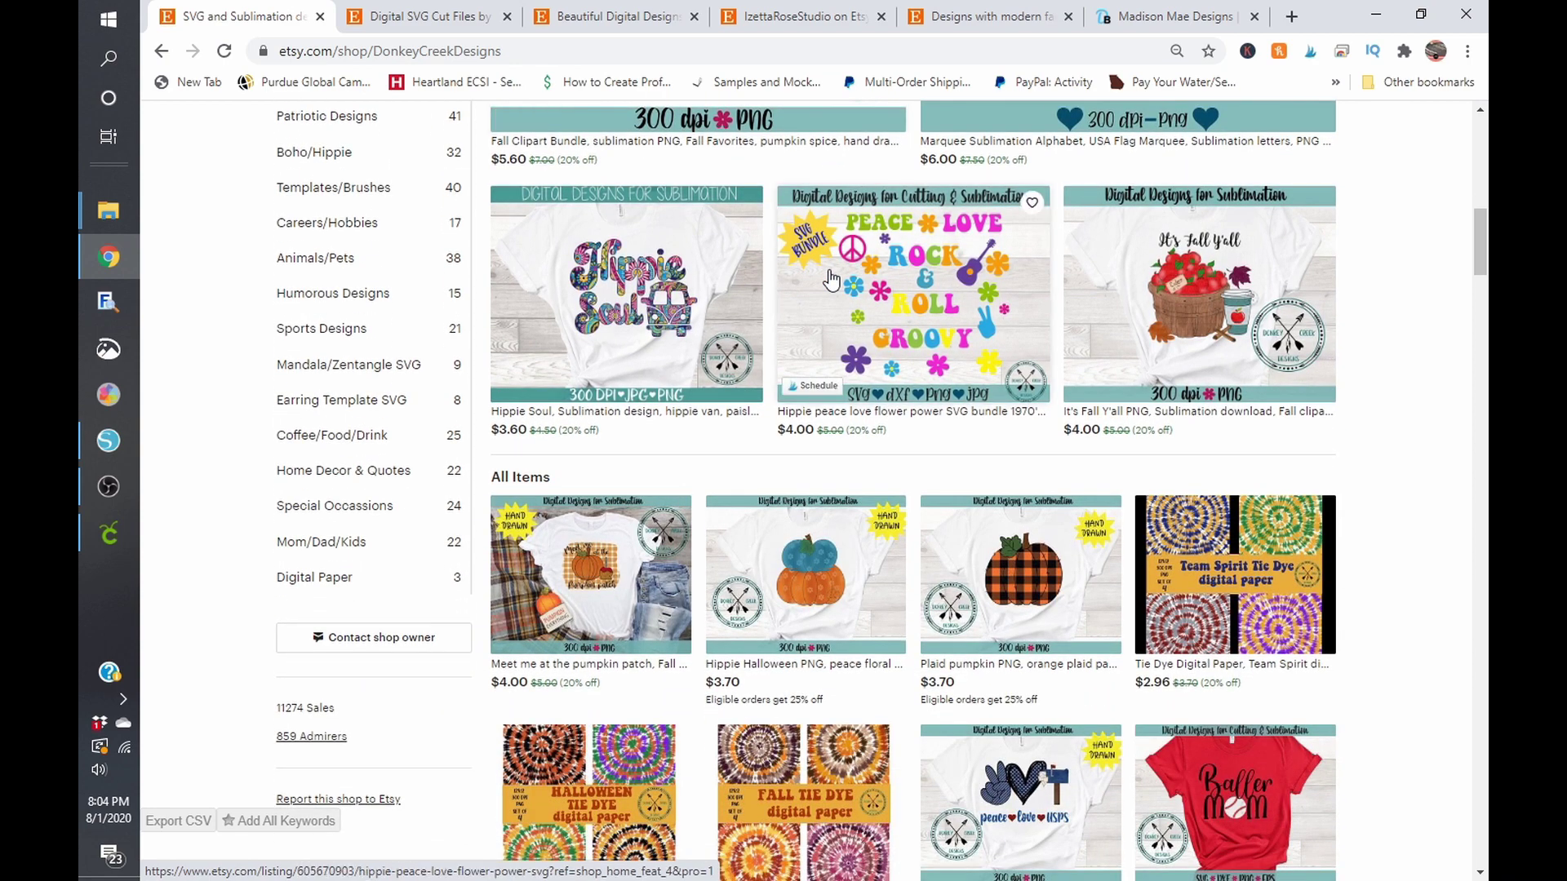
{"action": "scroll", "coordinate": [830, 280], "scroll_direction": "down", "scroll_amount": 2}
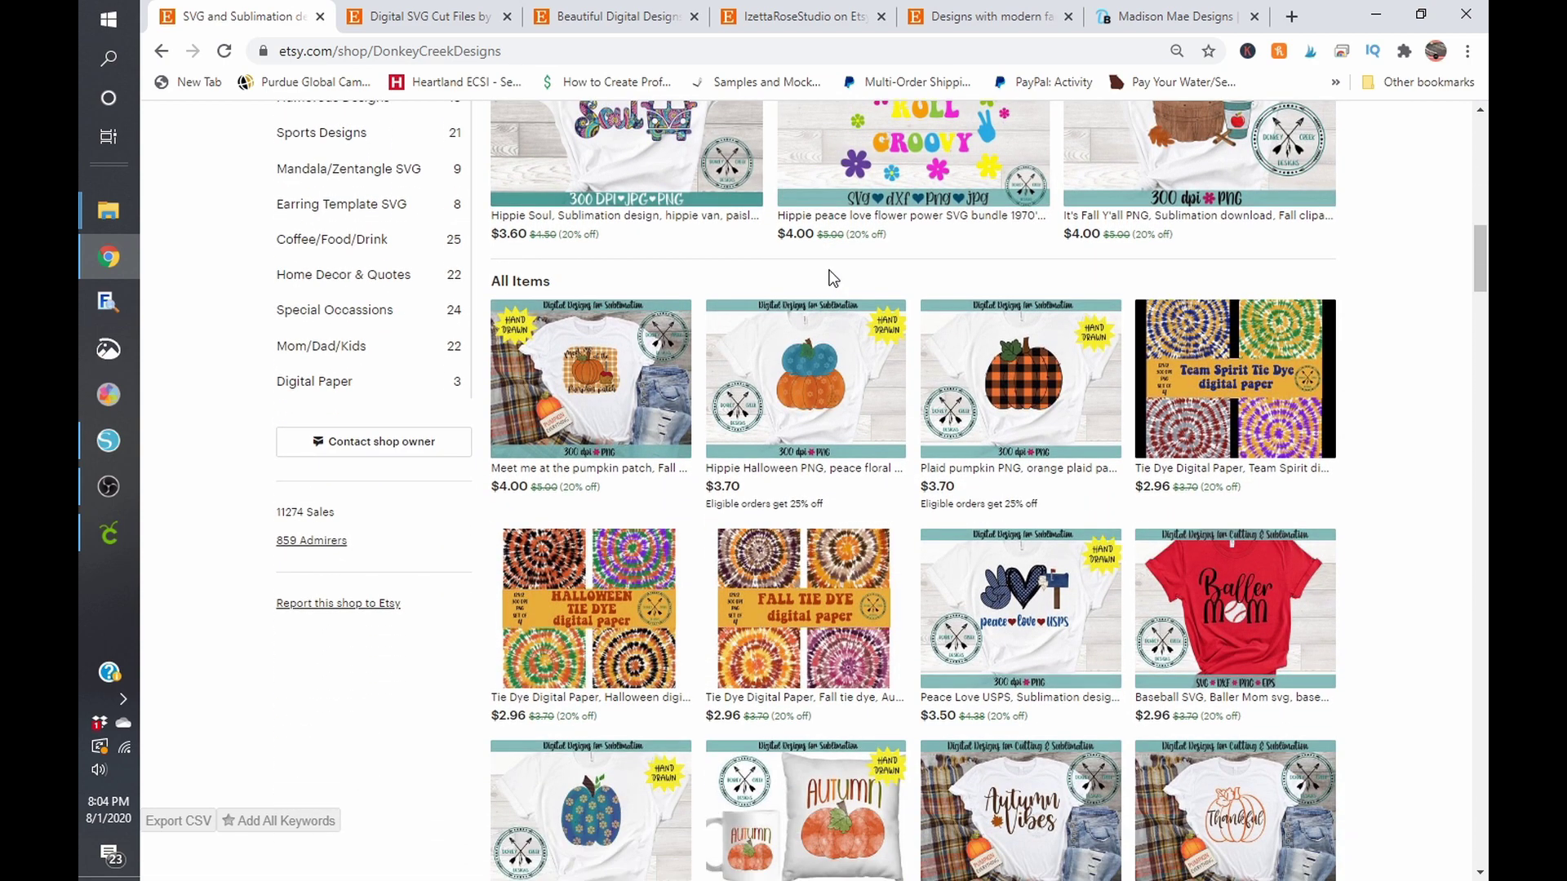
{"action": "scroll", "coordinate": [831, 277], "scroll_direction": "down", "scroll_amount": 3}
{"action": "scroll", "coordinate": [830, 277], "scroll_direction": "down", "scroll_amount": 1}
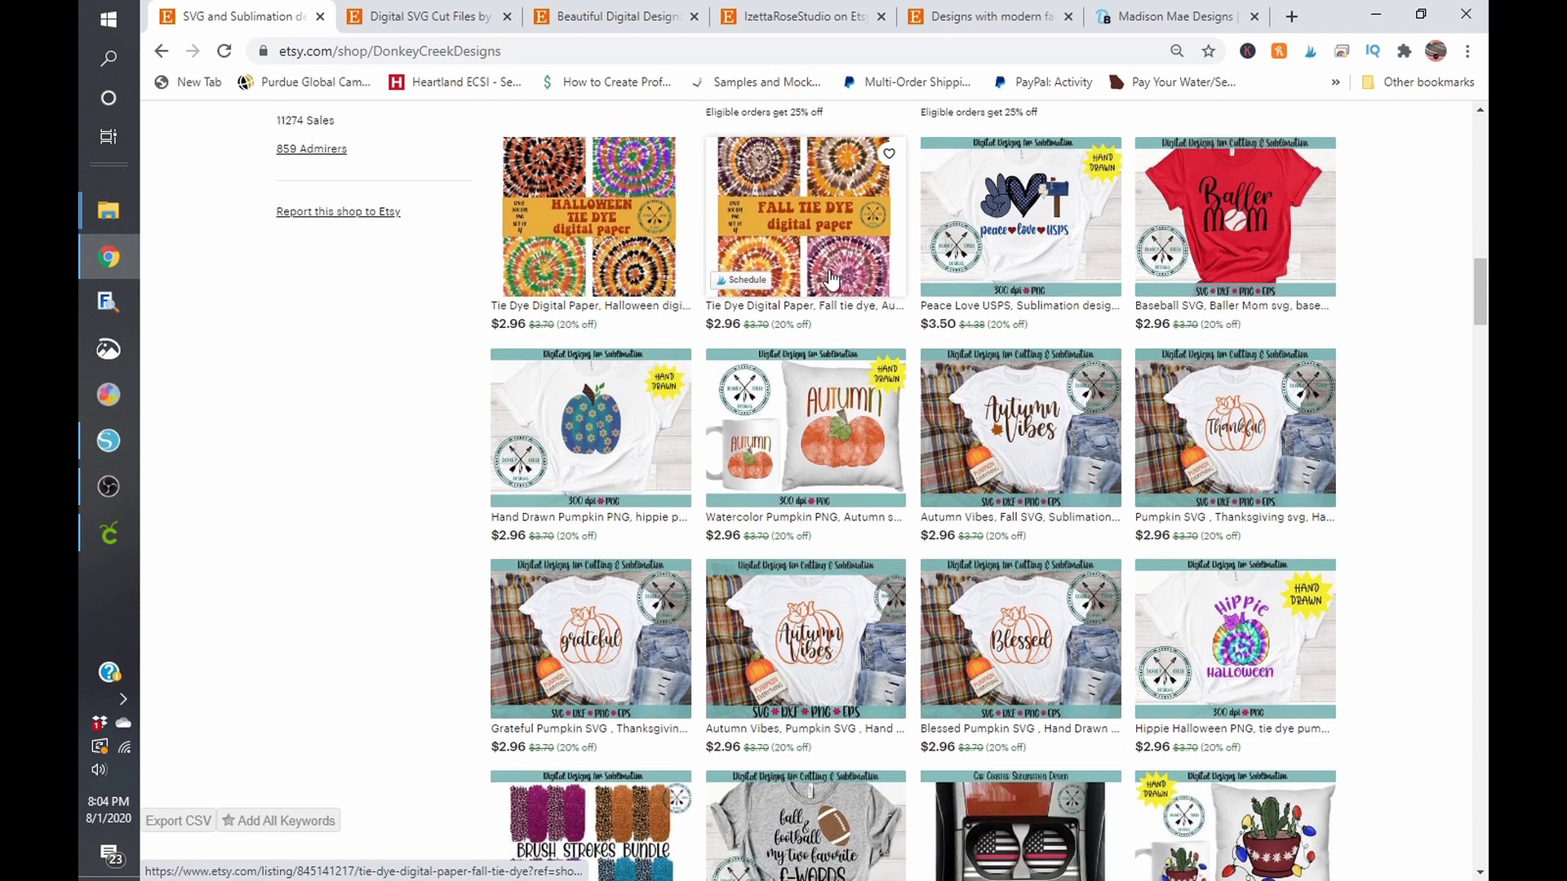
{"action": "scroll", "coordinate": [830, 278], "scroll_direction": "down", "scroll_amount": 2}
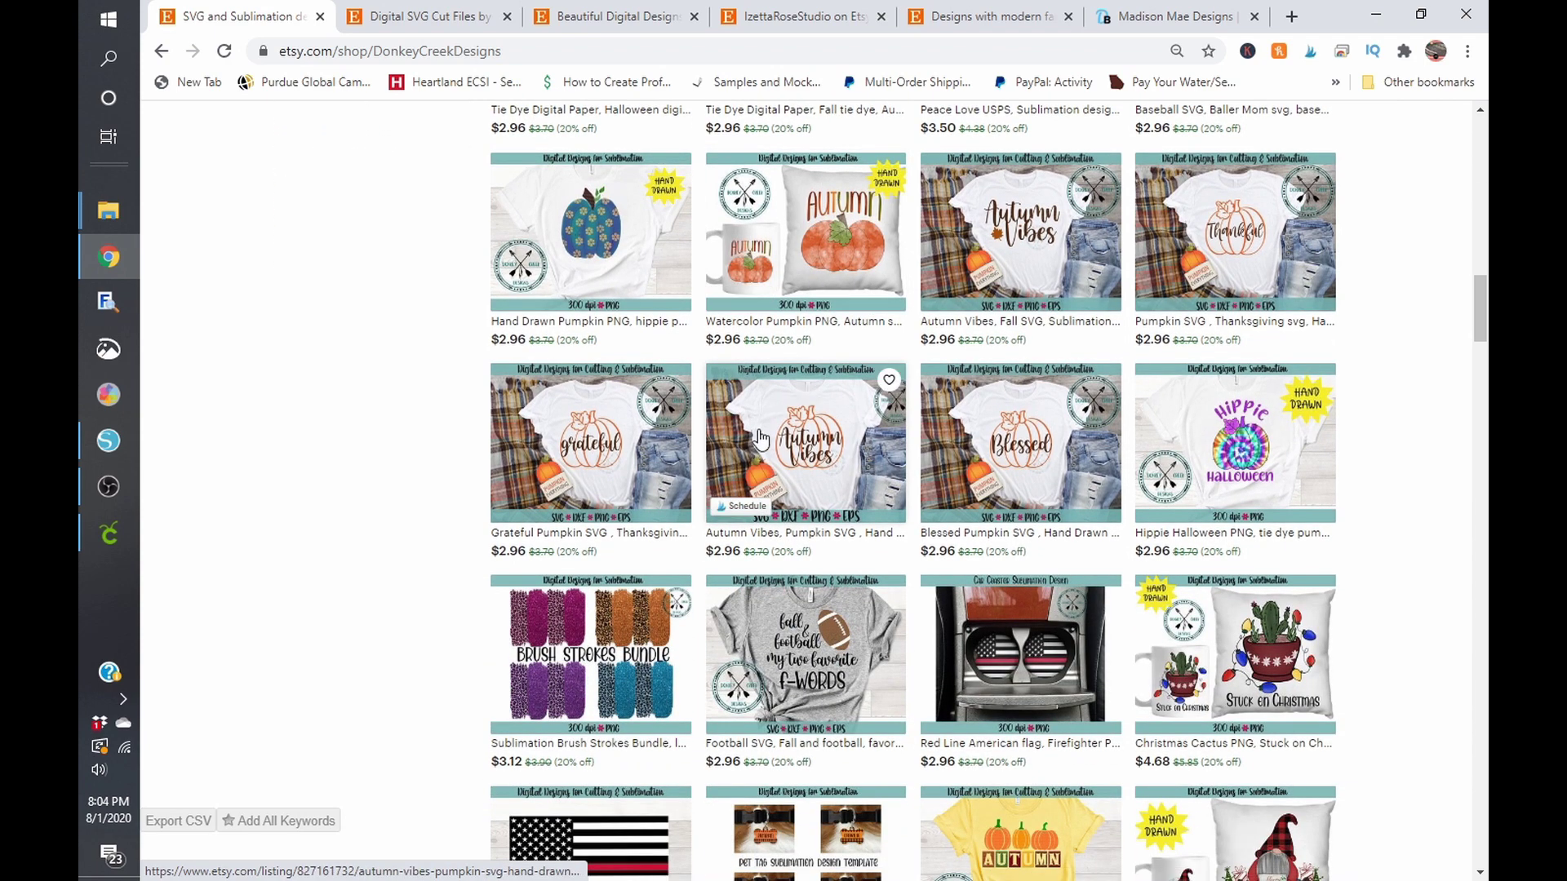
{"action": "scroll", "coordinate": [831, 449], "scroll_direction": "down", "scroll_amount": 1}
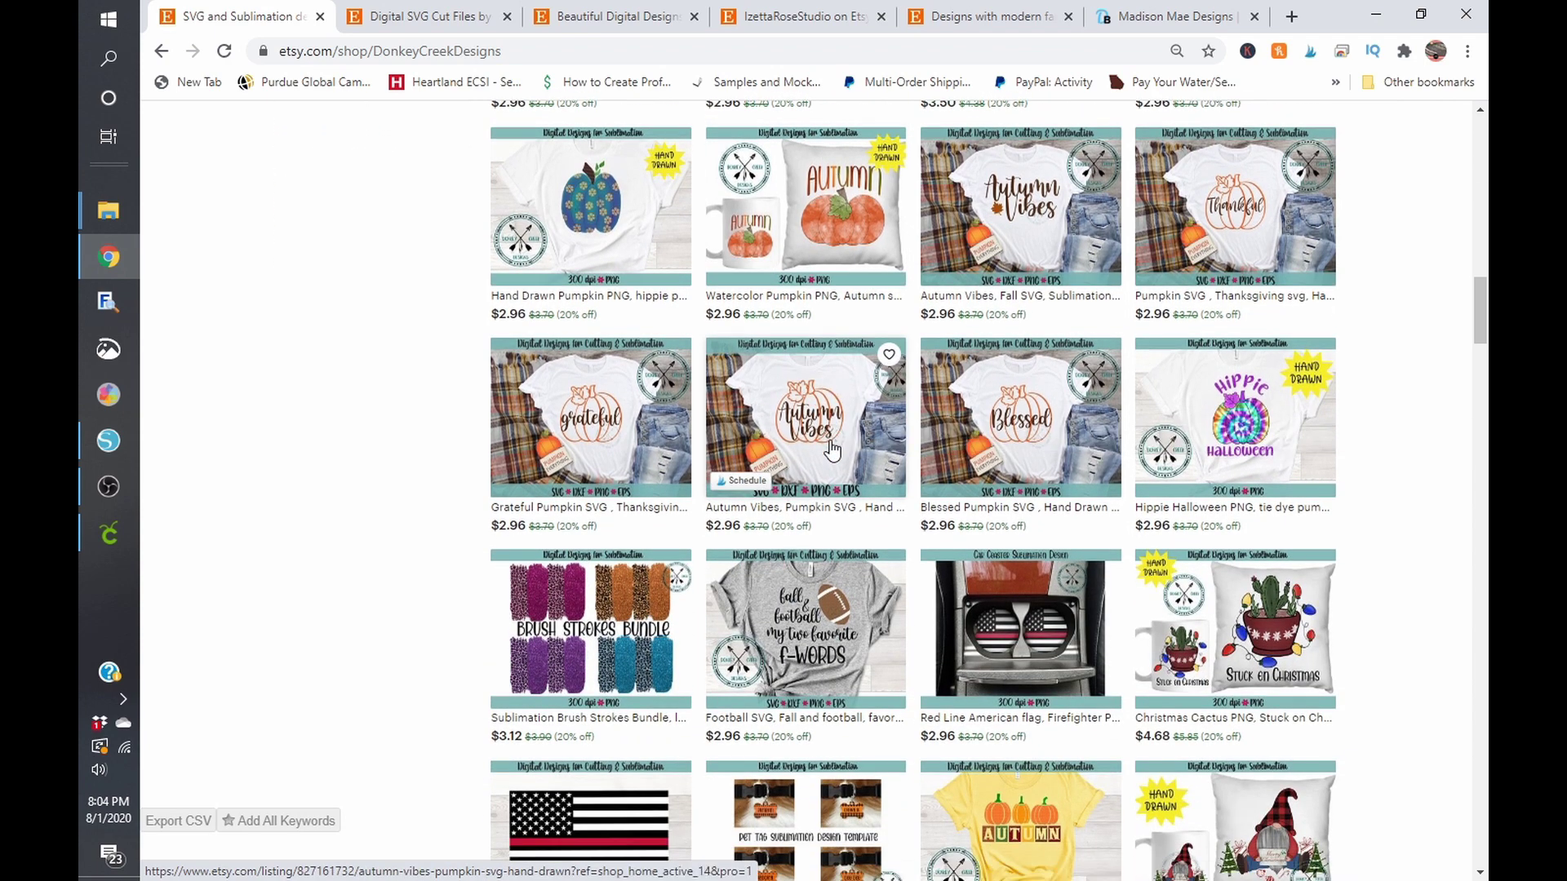
{"action": "scroll", "coordinate": [831, 449], "scroll_direction": "down", "scroll_amount": 7}
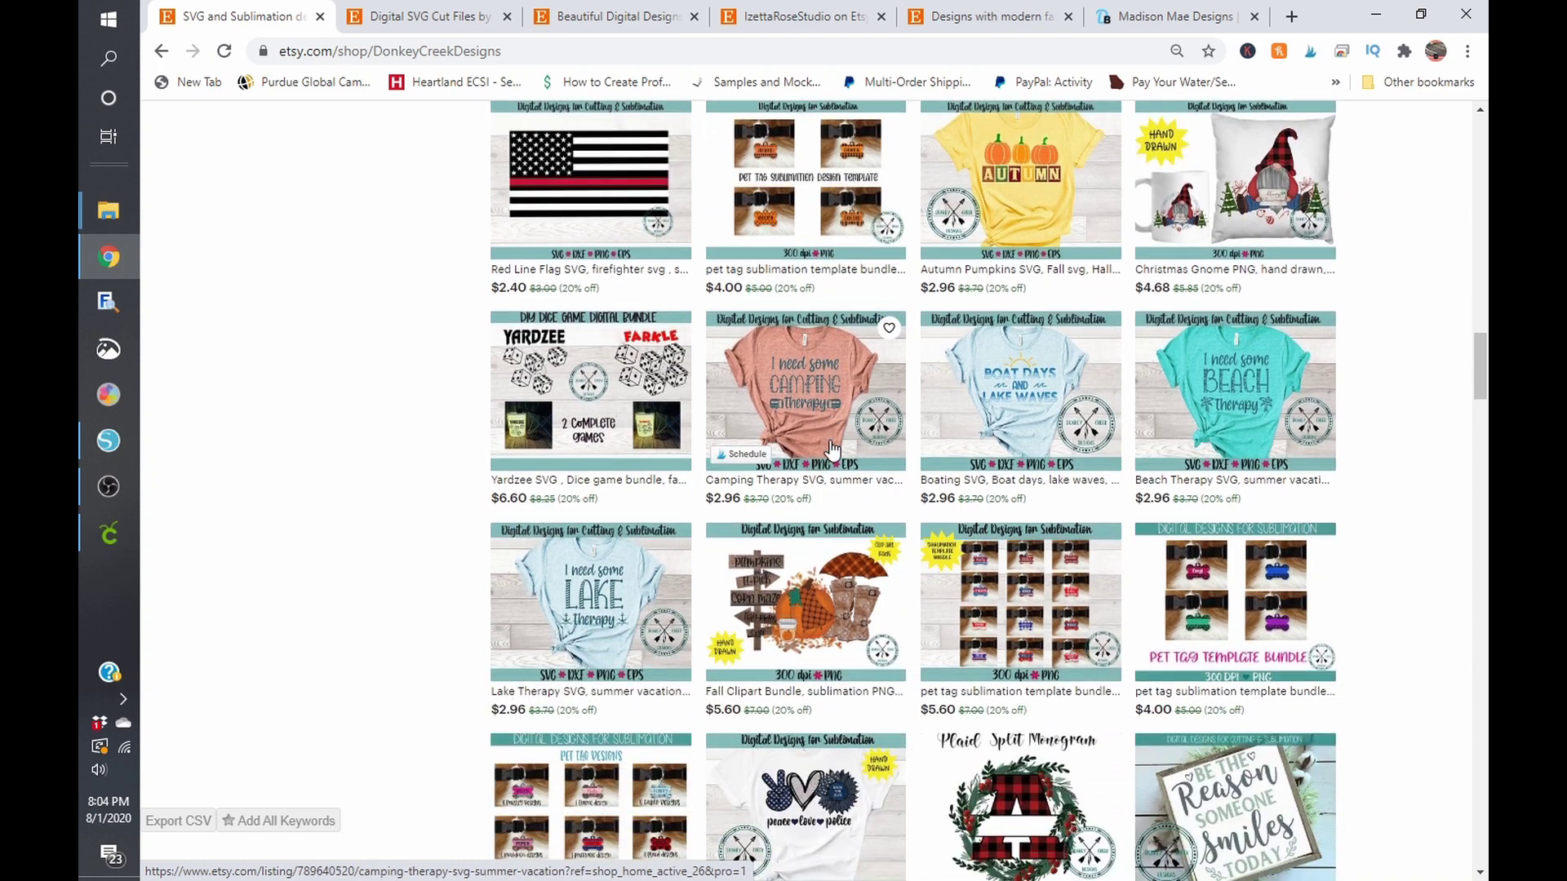
Scroll back up the shop page and return to the Autumn Vibes Pumpkin design in Silhouette Studio.
{"action": "scroll", "coordinate": [831, 449], "scroll_direction": "up", "scroll_amount": 4}
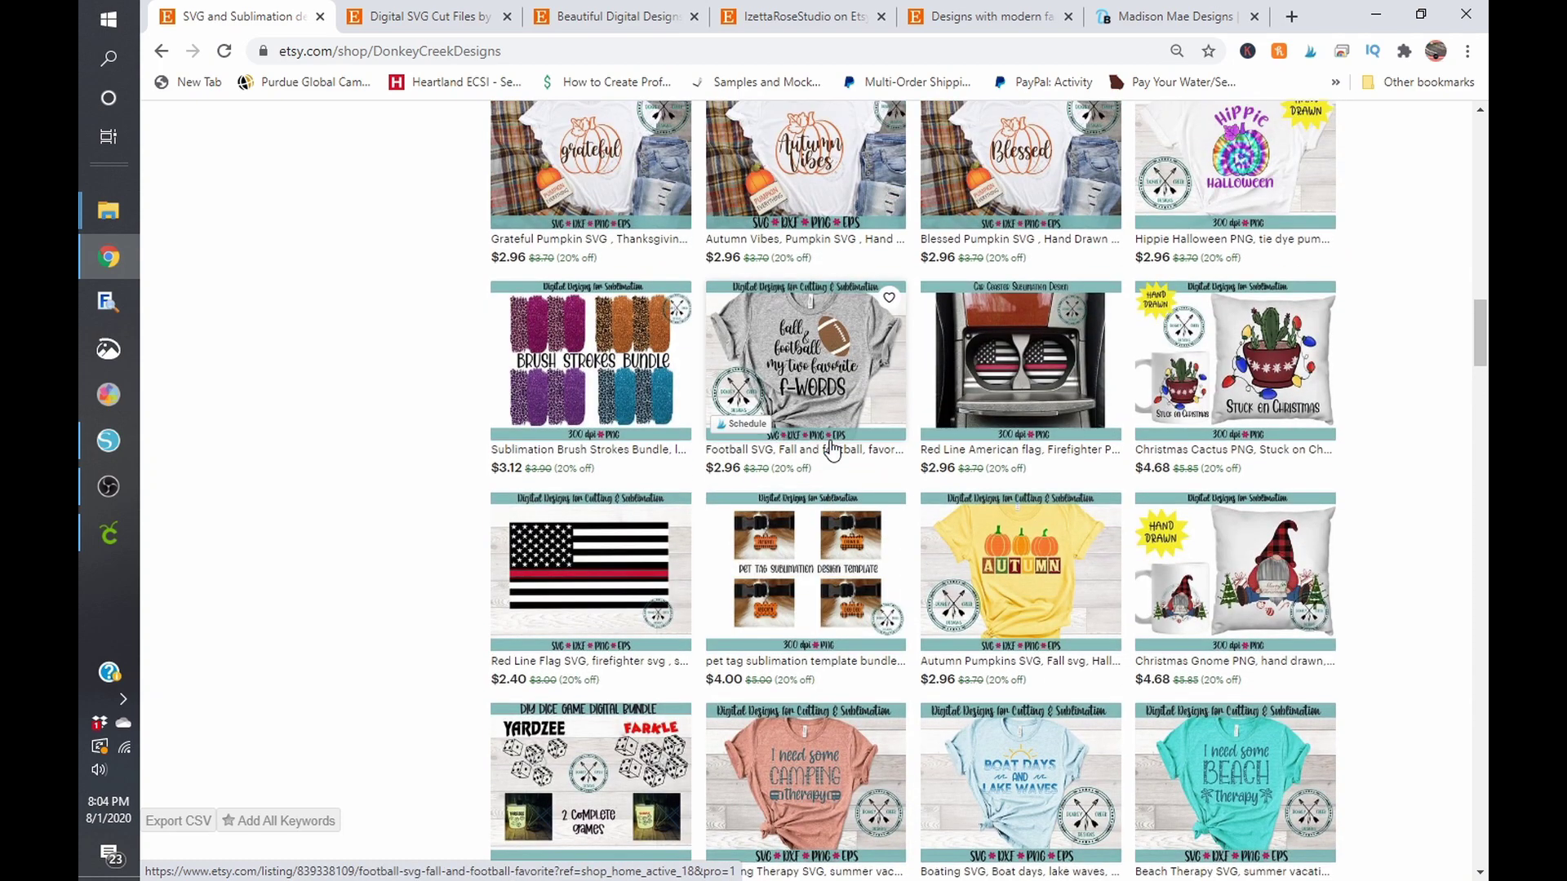
{"action": "scroll", "coordinate": [442, 410], "scroll_direction": "up", "scroll_amount": 1}
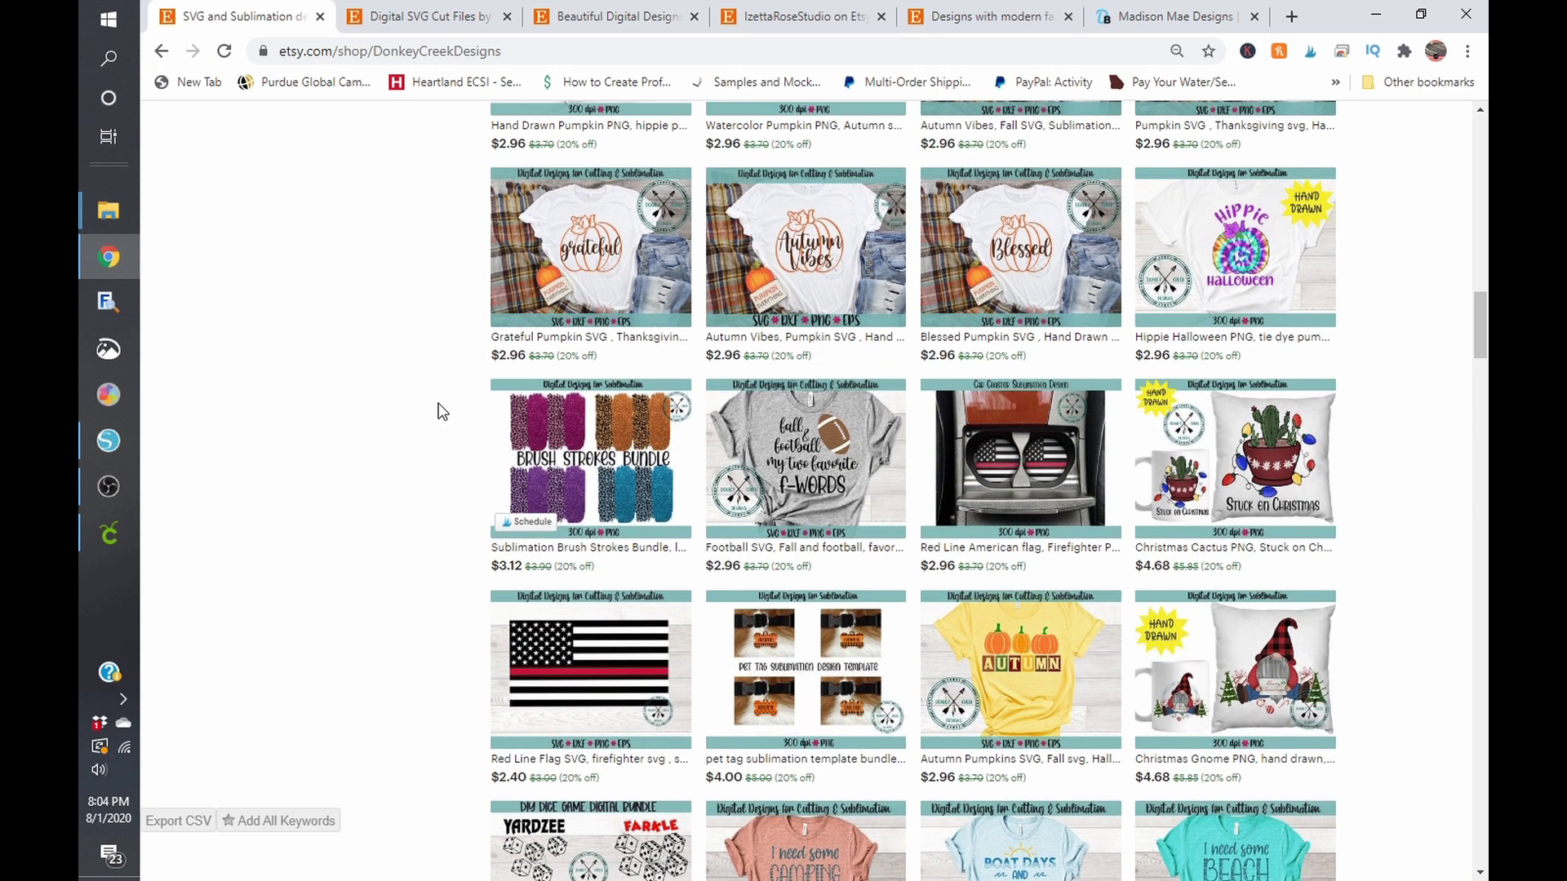
{"action": "scroll", "coordinate": [441, 411], "scroll_direction": "up", "scroll_amount": 1}
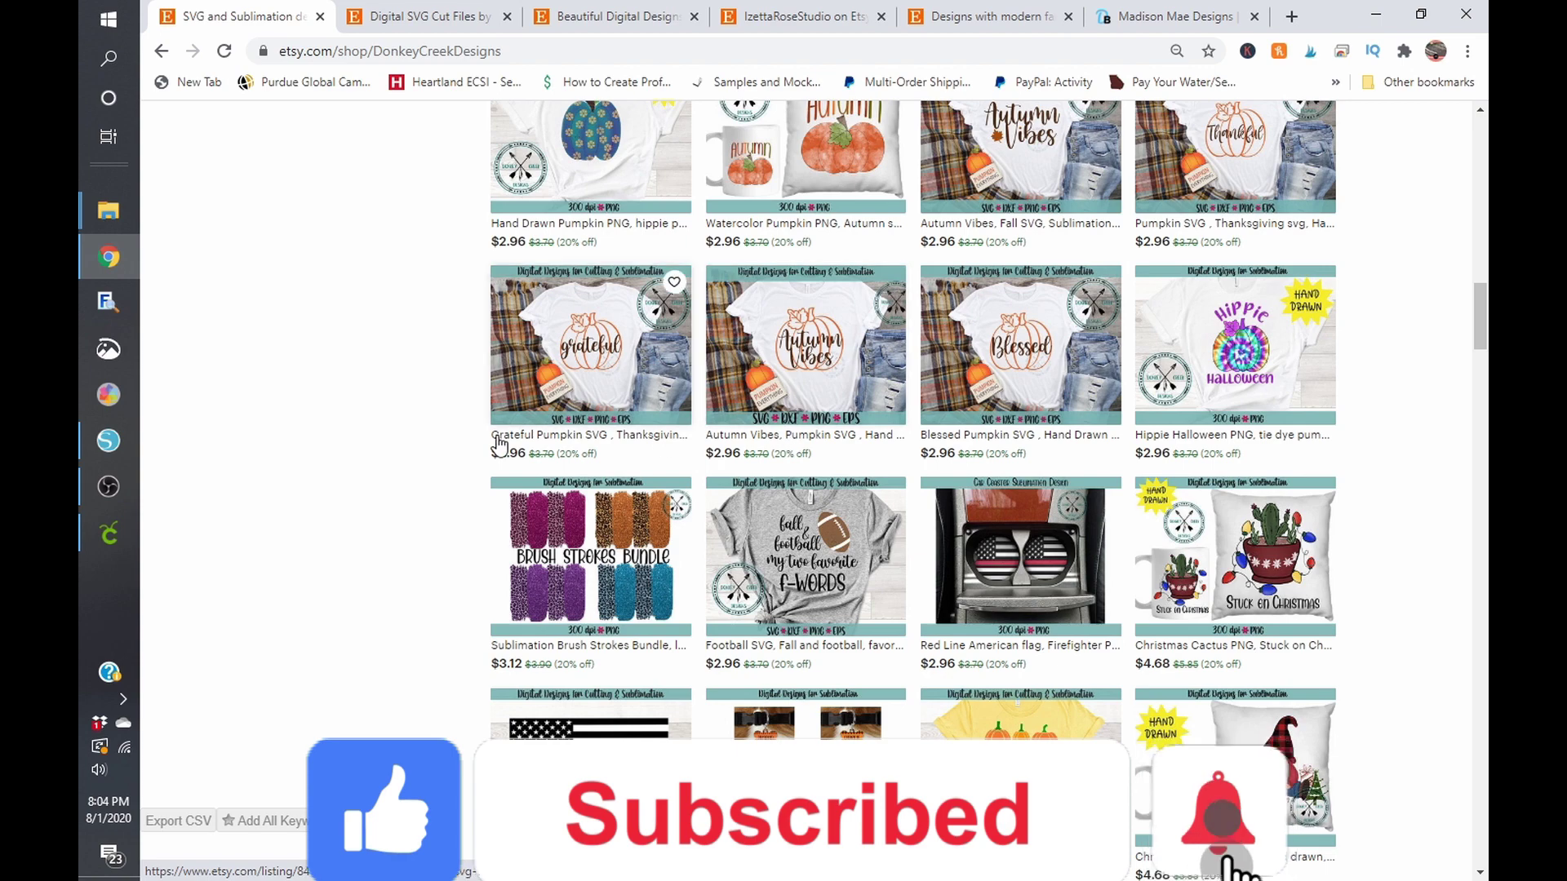
{"action": "scroll", "coordinate": [457, 444], "scroll_direction": "up", "scroll_amount": 3}
{"action": "scroll", "coordinate": [403, 444], "scroll_direction": "up", "scroll_amount": 2}
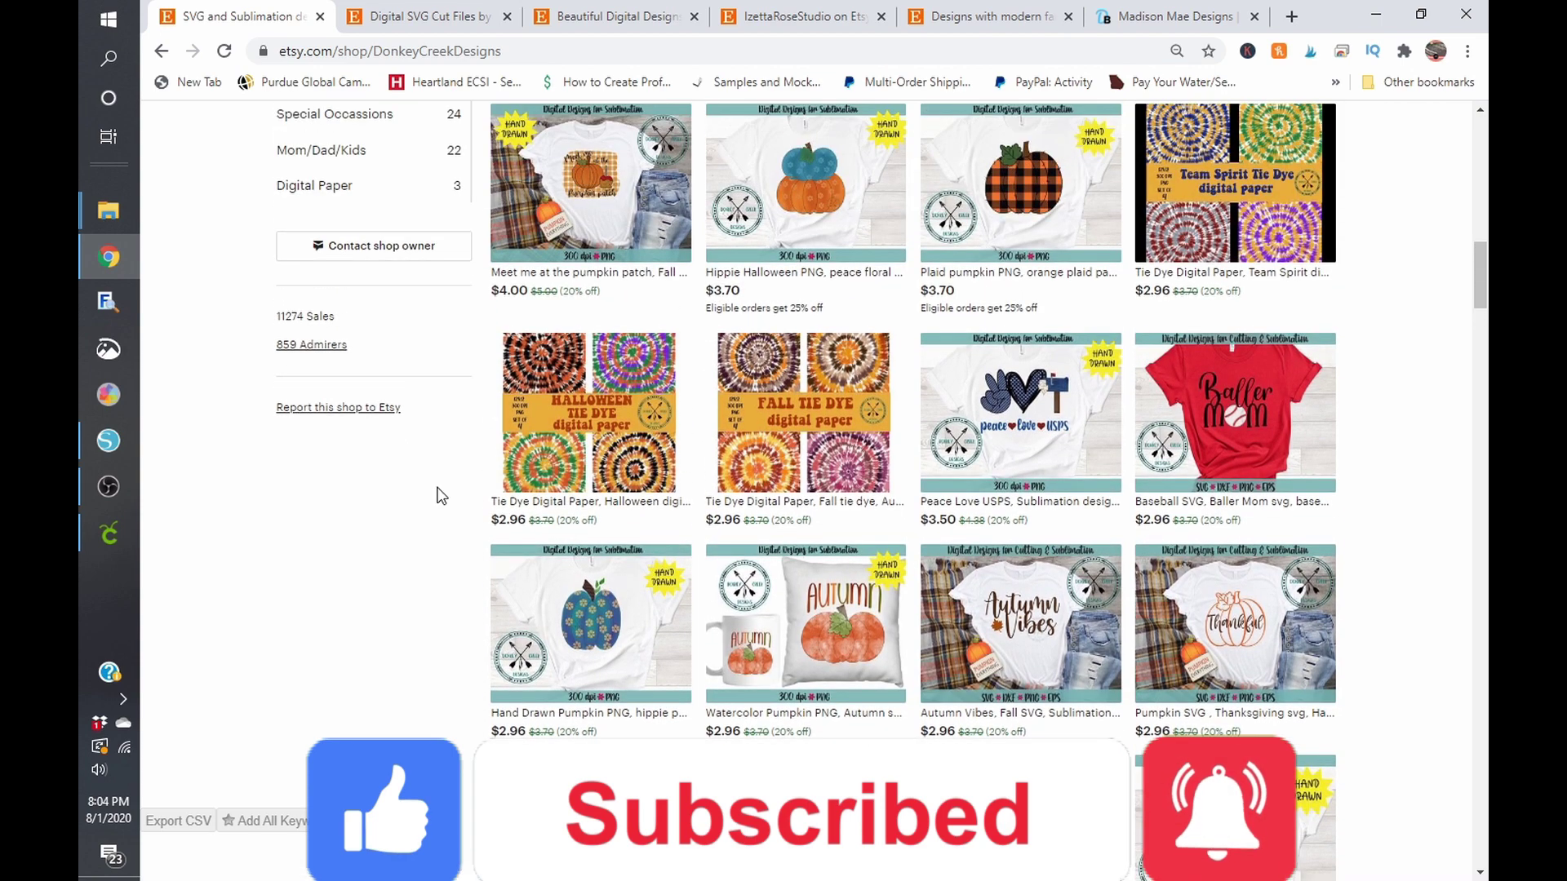
{"action": "key", "text": "alt+Tab"}
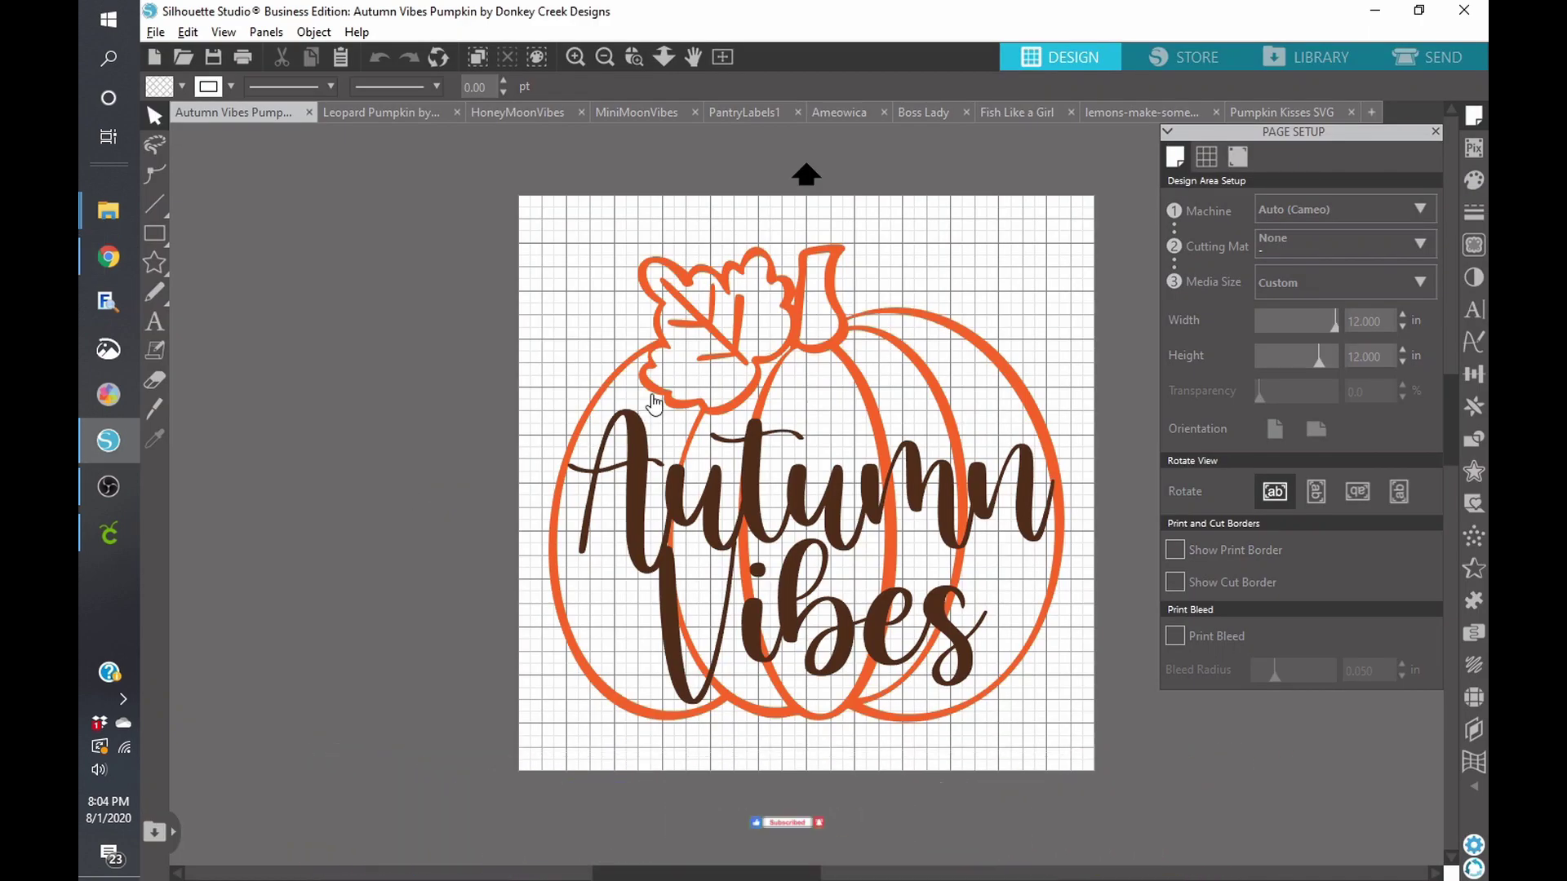
Ungroup the Autumn Vibes Pumpkin design, test-moving the lettering and undoing the move.
{"action": "left_click", "coordinate": [655, 404]}
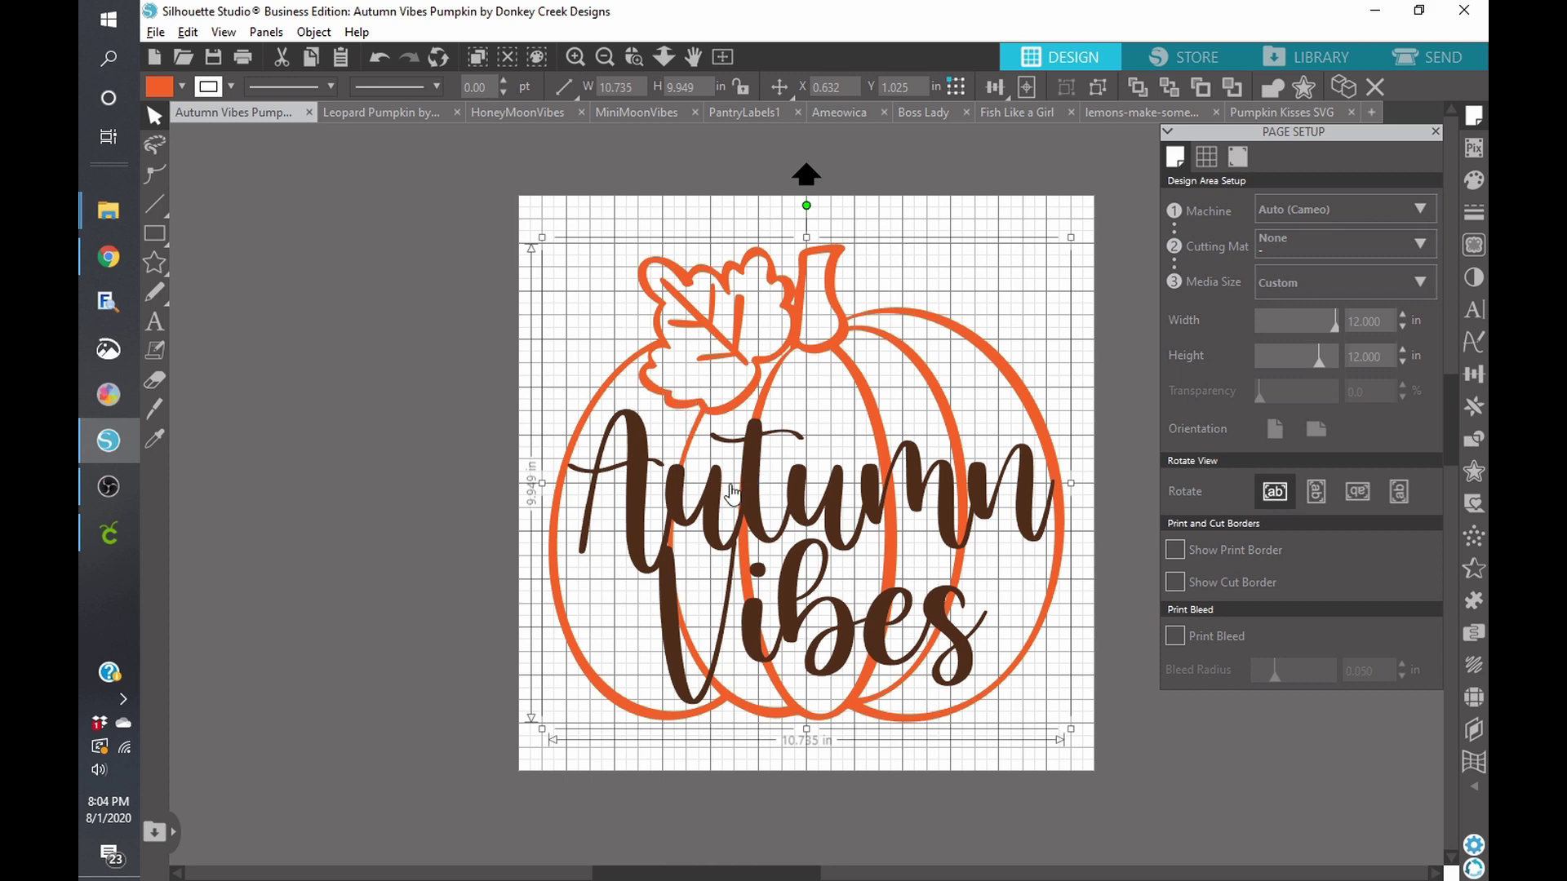
{"action": "left_click", "coordinate": [1100, 88]}
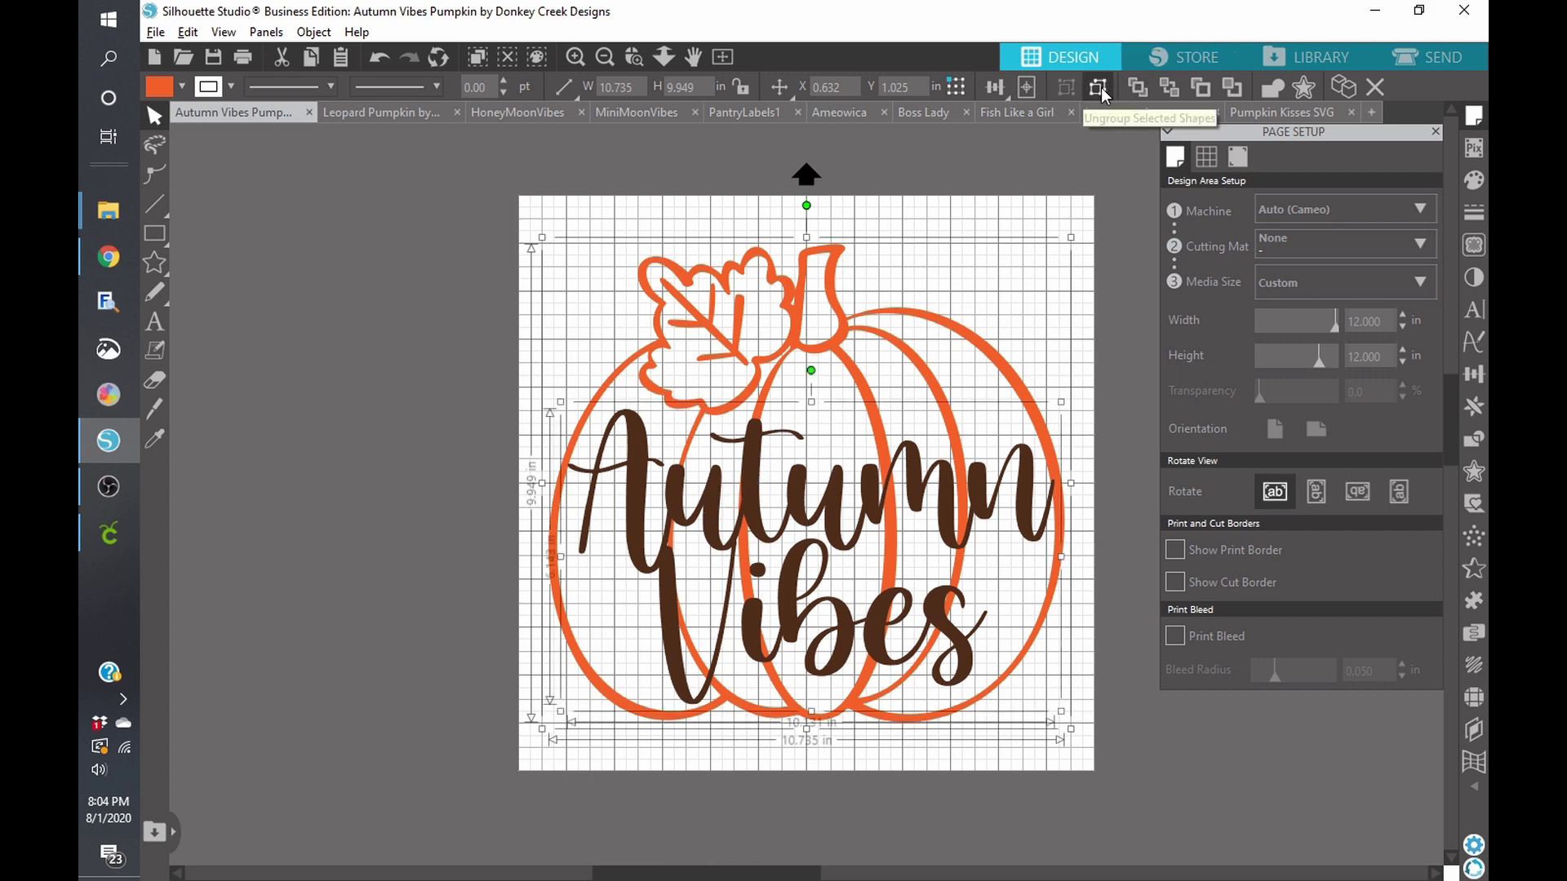
{"action": "left_click", "coordinate": [928, 396]}
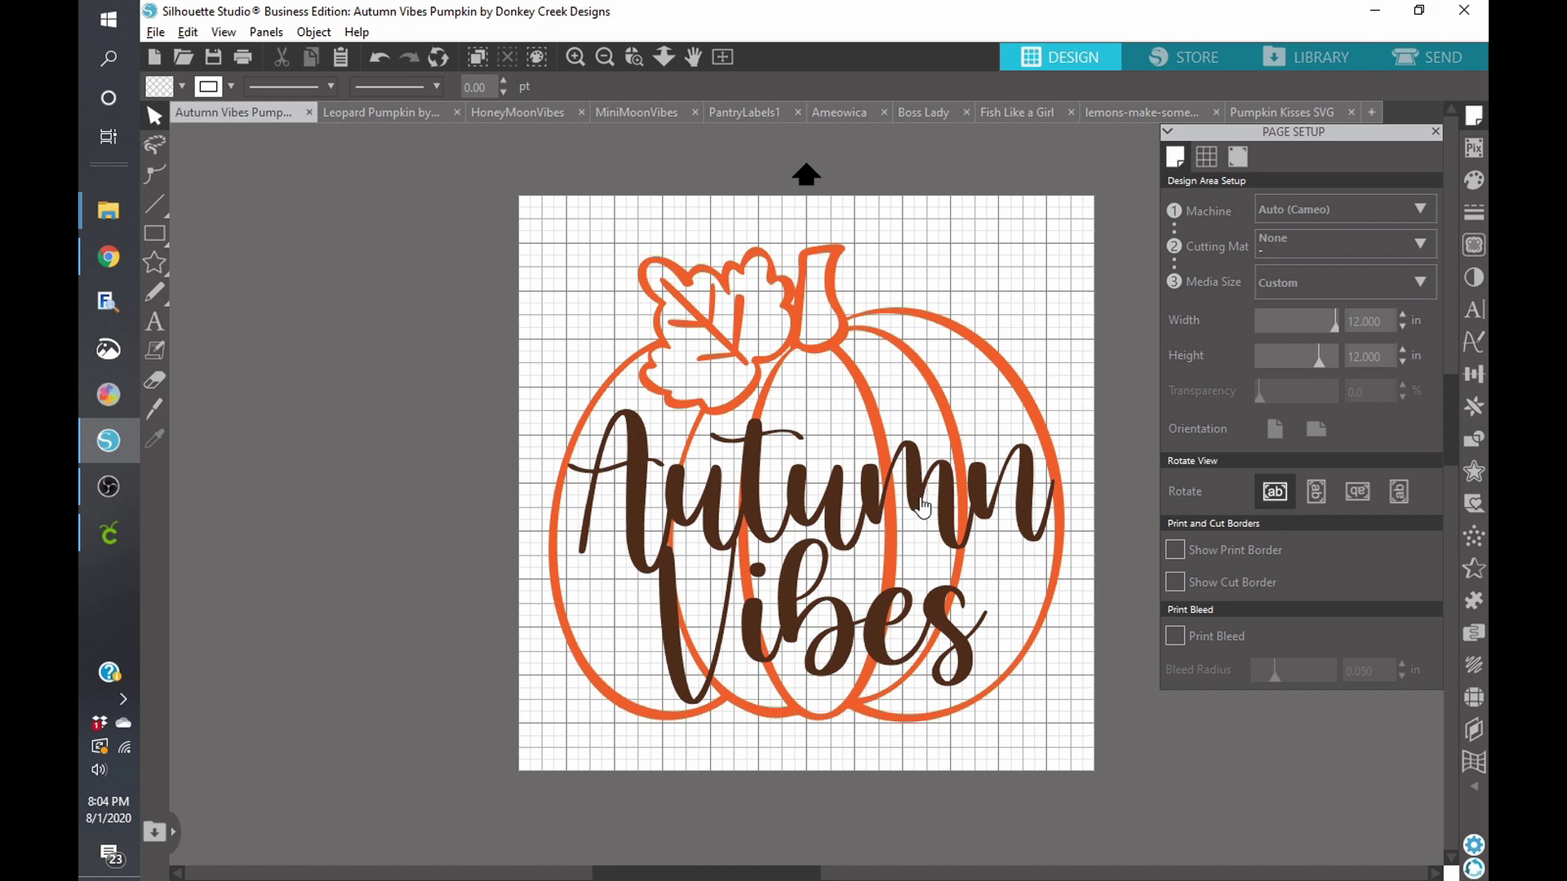
{"action": "left_click_drag", "start_coordinate": [920, 507], "coordinate": [909, 569]}
{"action": "key", "text": "Escape"}
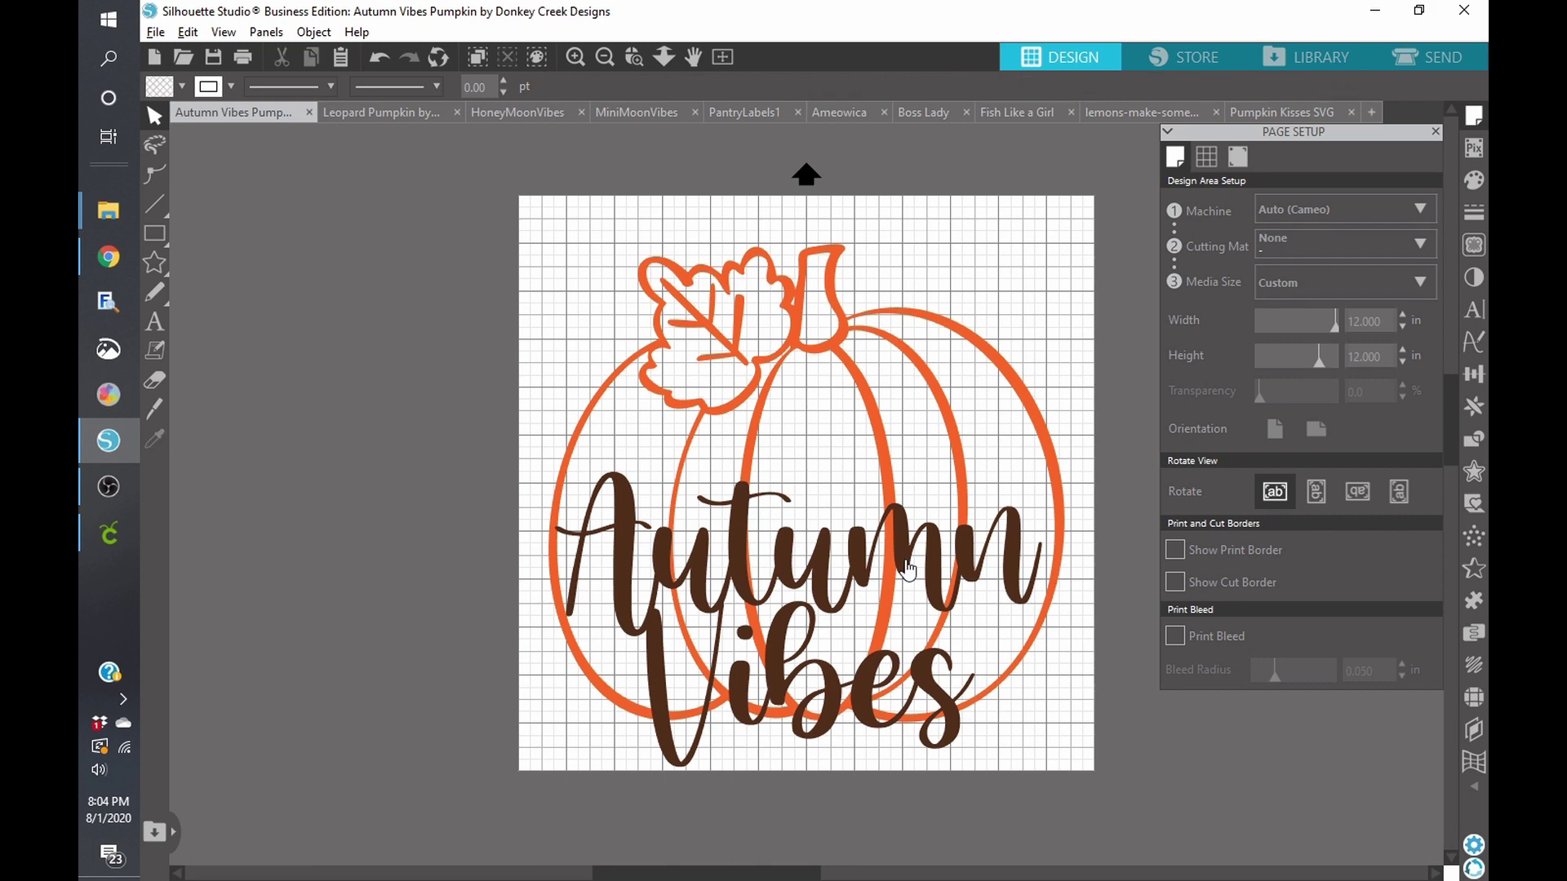
{"action": "key", "text": "ctrl+z"}
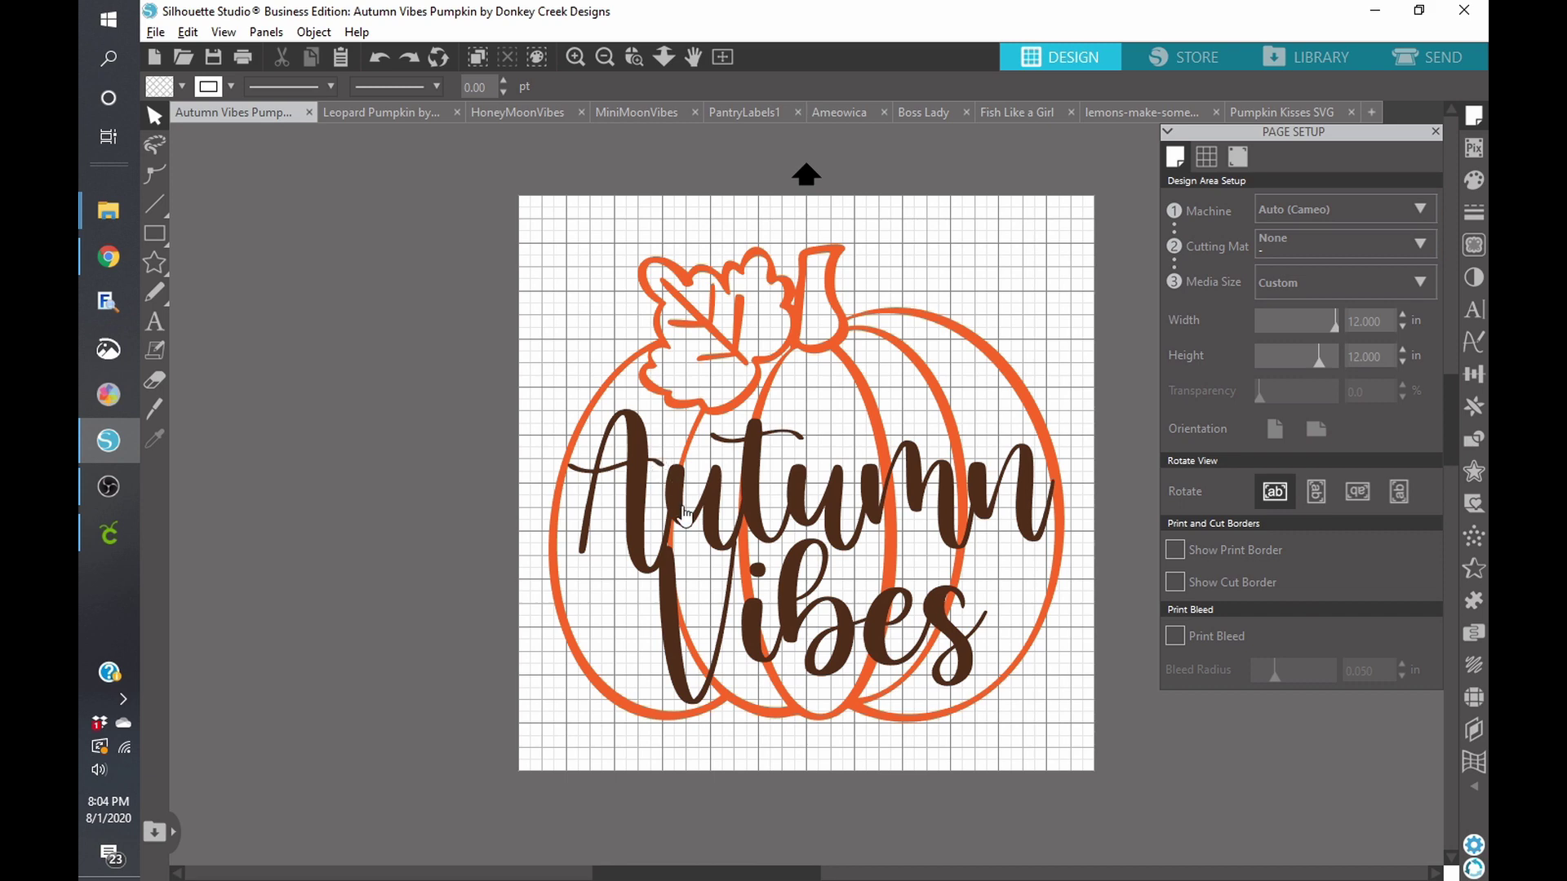
Select the lettering and orange outline together, open Modify, and preview the cut lines.
{"action": "left_click", "coordinate": [684, 513]}
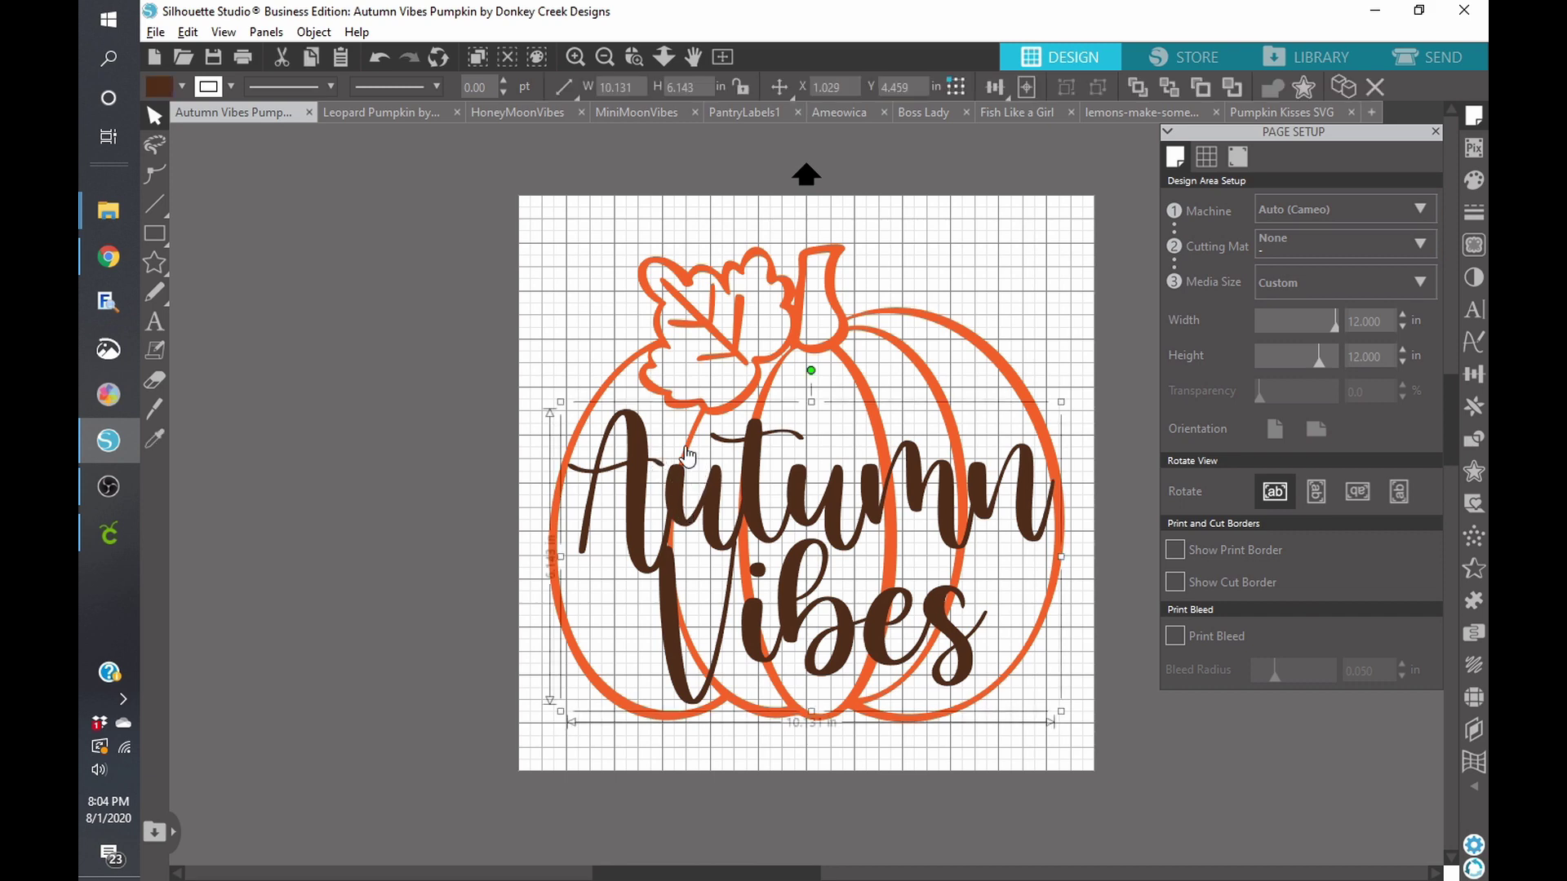
{"action": "left_click", "coordinate": [688, 457], "text": "shift"}
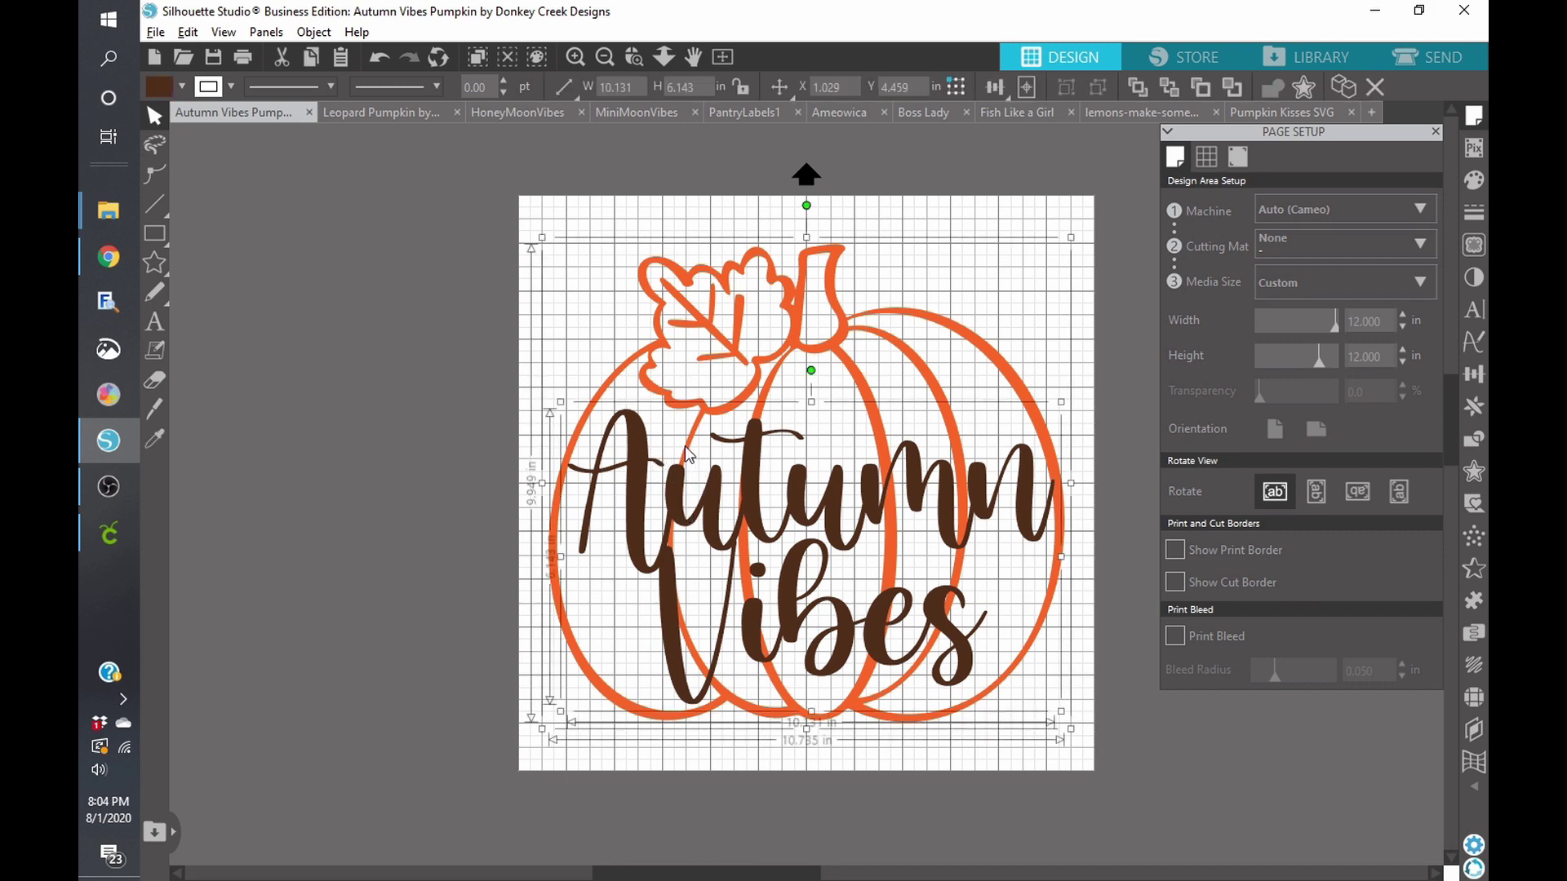
{"action": "left_click", "coordinate": [1477, 441]}
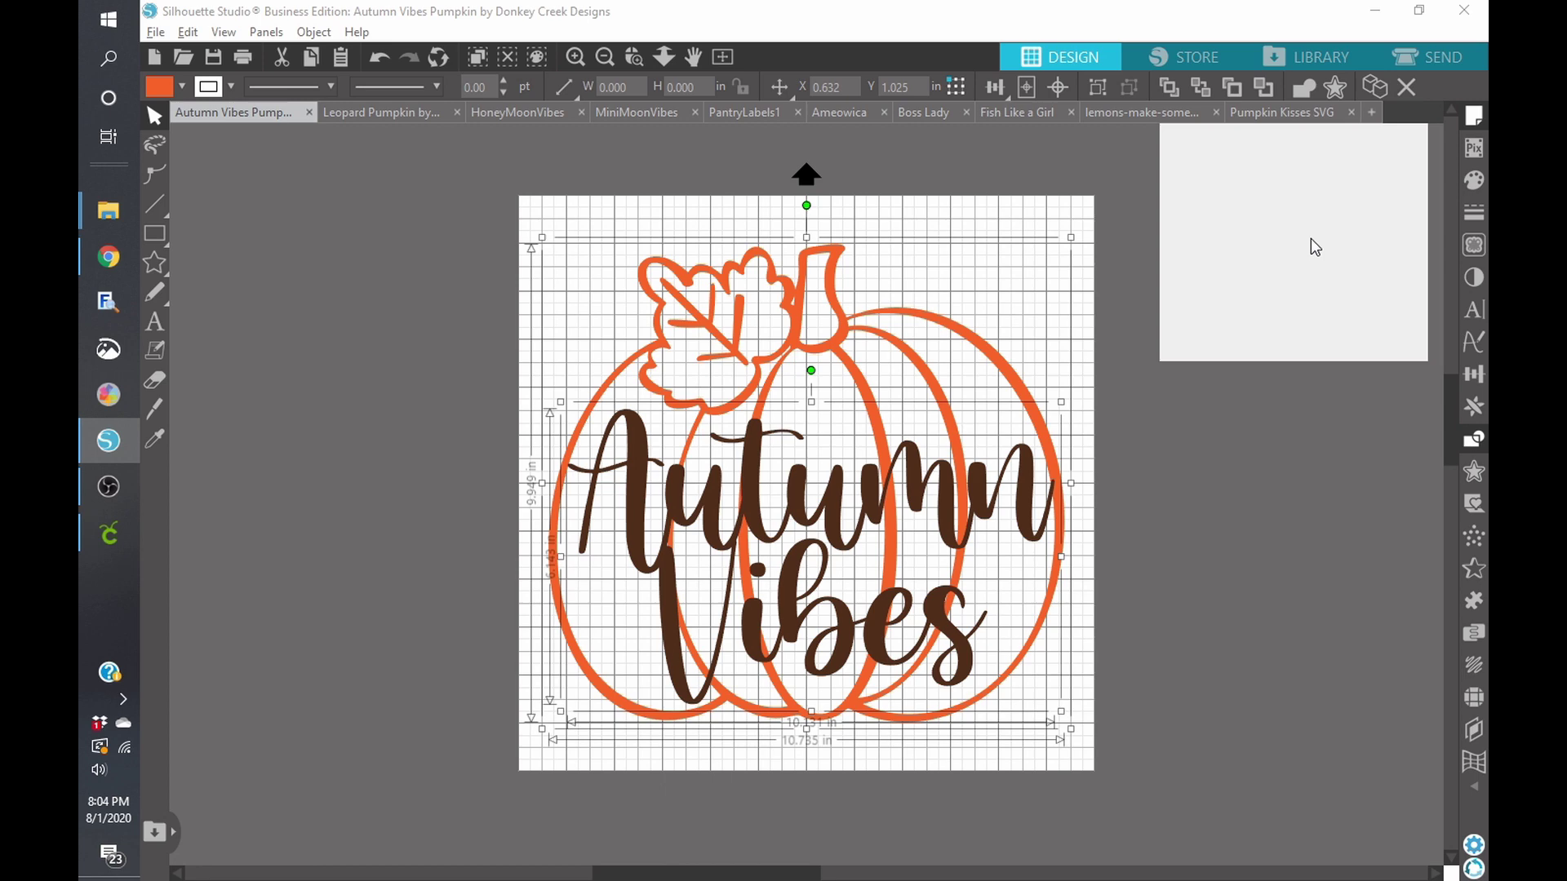
{"action": "left_click", "coordinate": [1414, 58]}
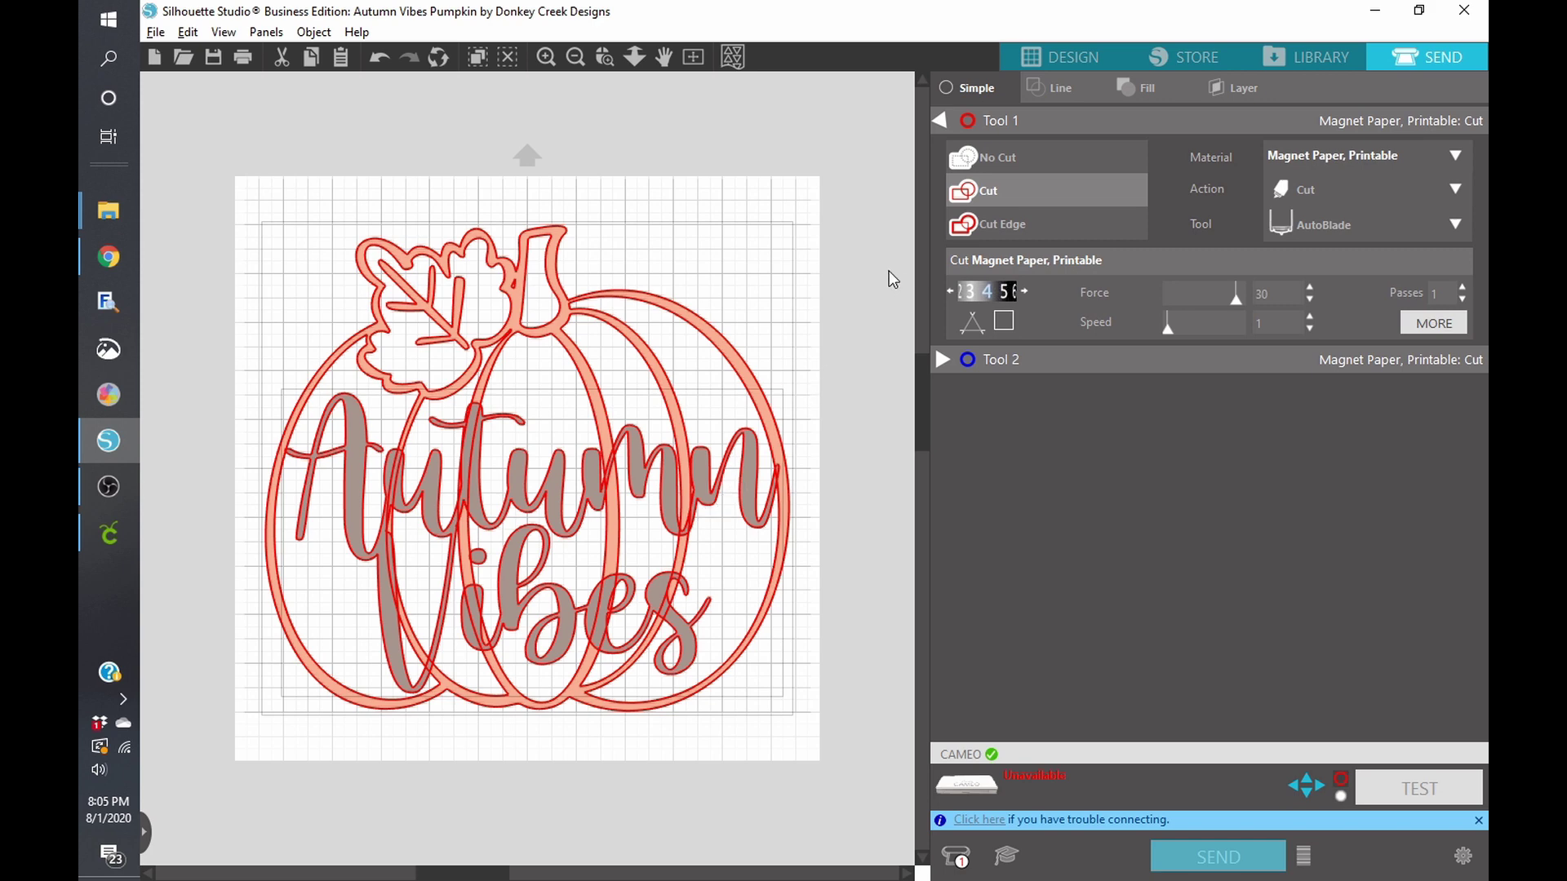
{"action": "left_click", "coordinate": [1066, 61]}
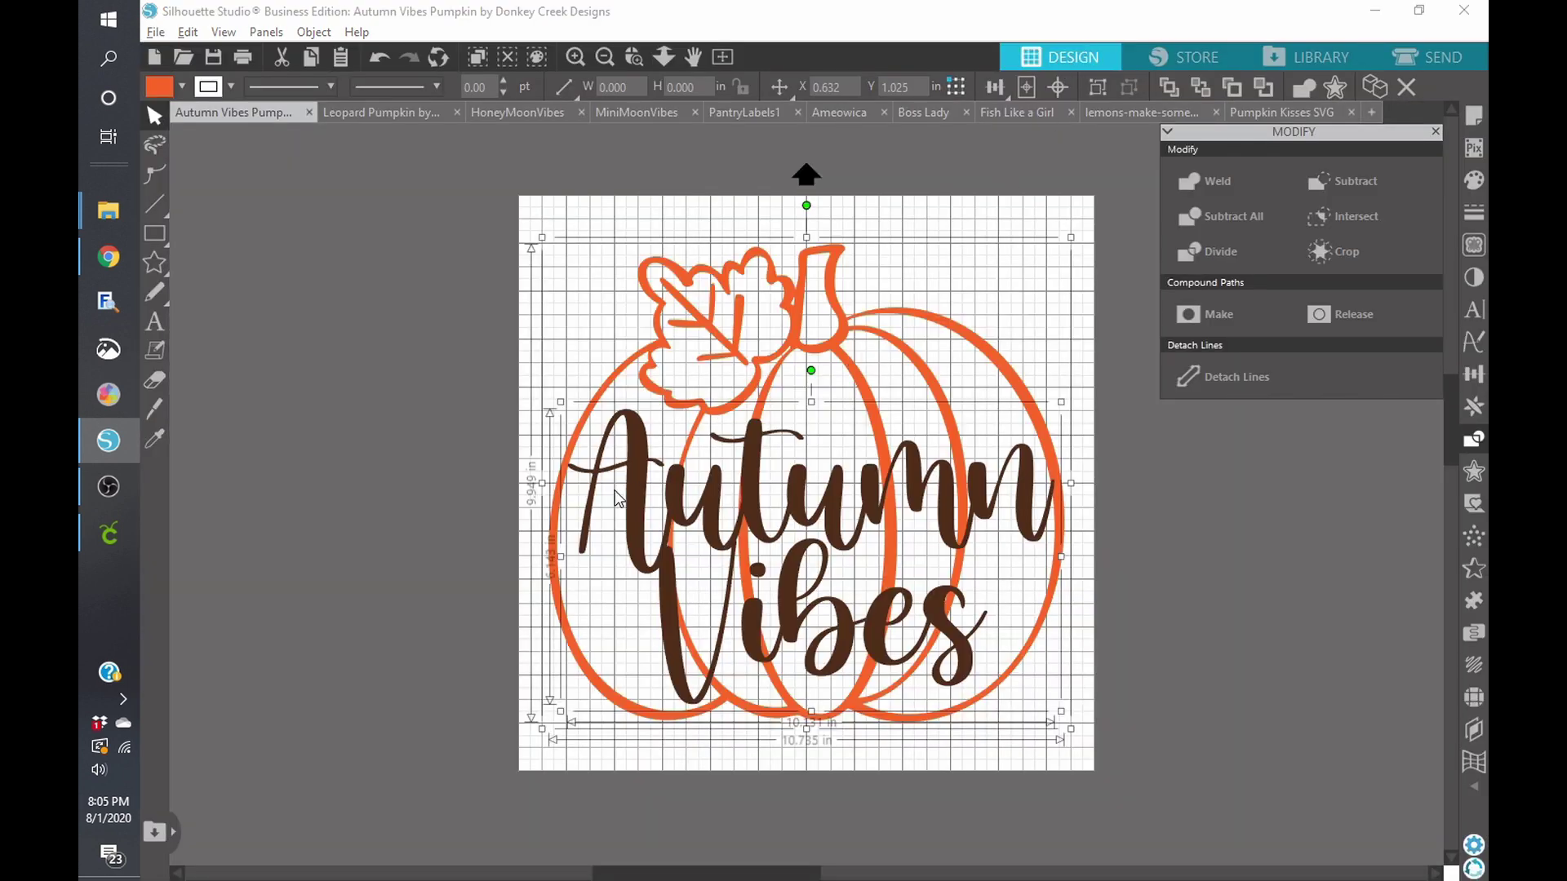
Subtract All with the Autumn Vibes lettering and pumpkin outline, then check the cut lines in Send.
{"action": "left_click", "coordinate": [471, 383]}
{"action": "left_click", "coordinate": [626, 464]}
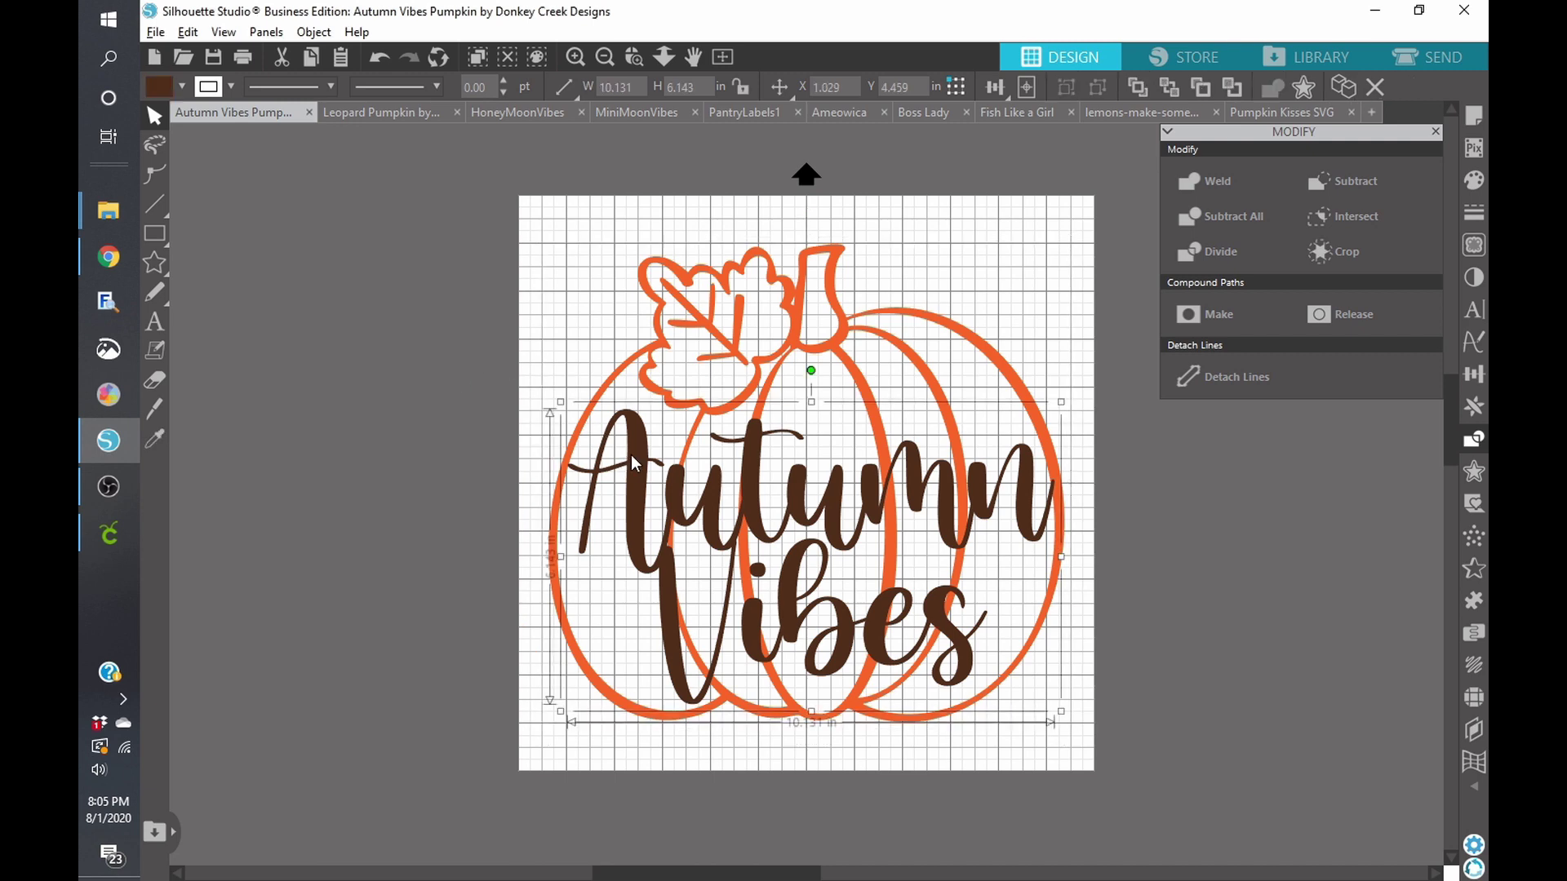
{"action": "left_click", "coordinate": [666, 396], "text": "shift"}
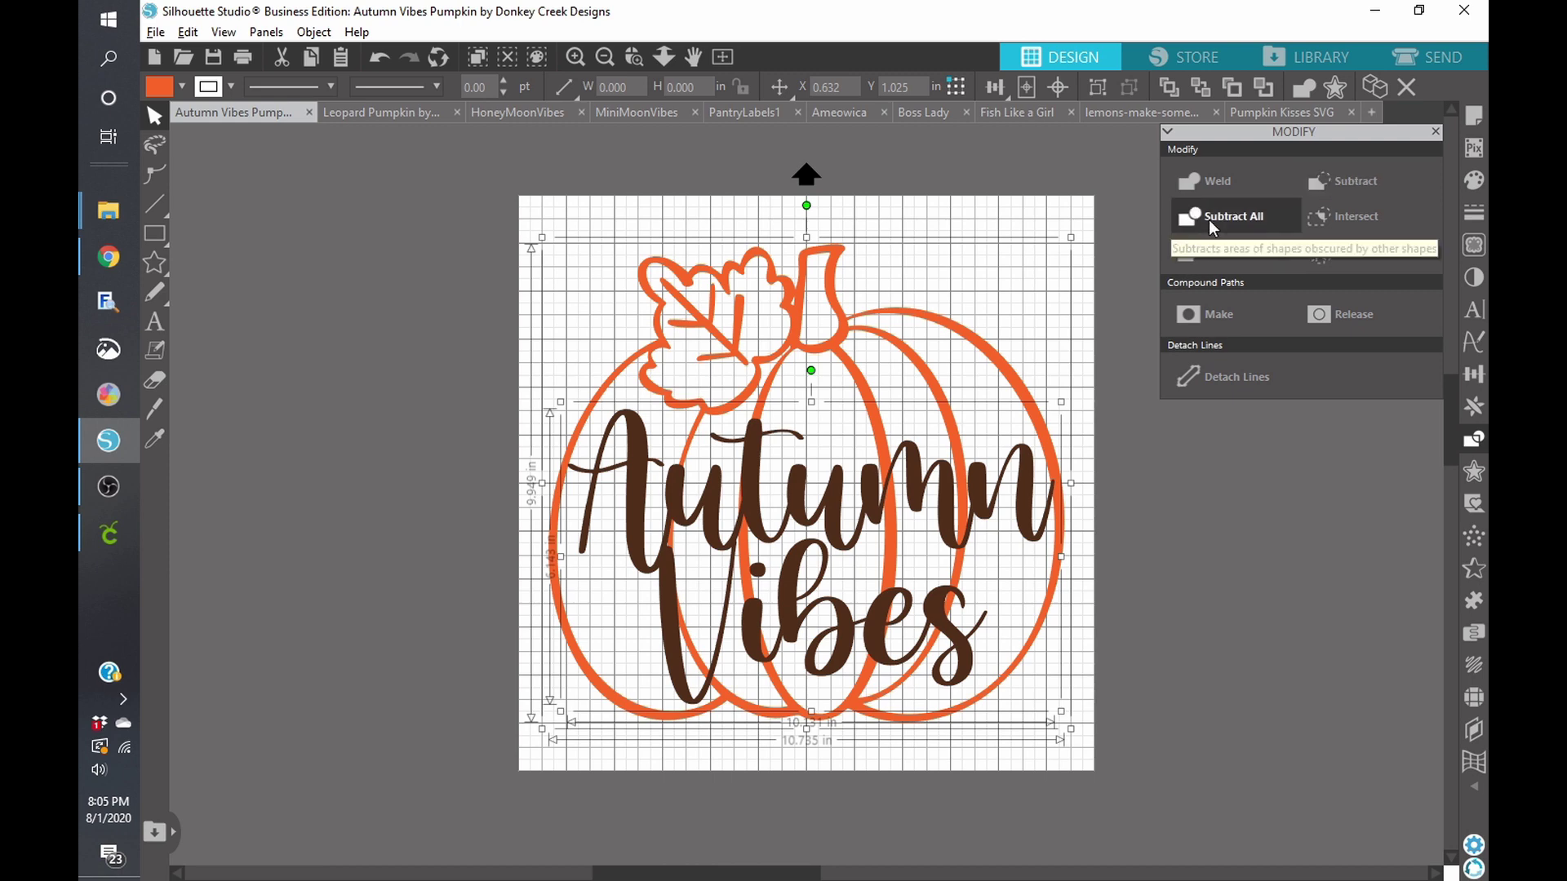
{"action": "left_click", "coordinate": [1215, 220]}
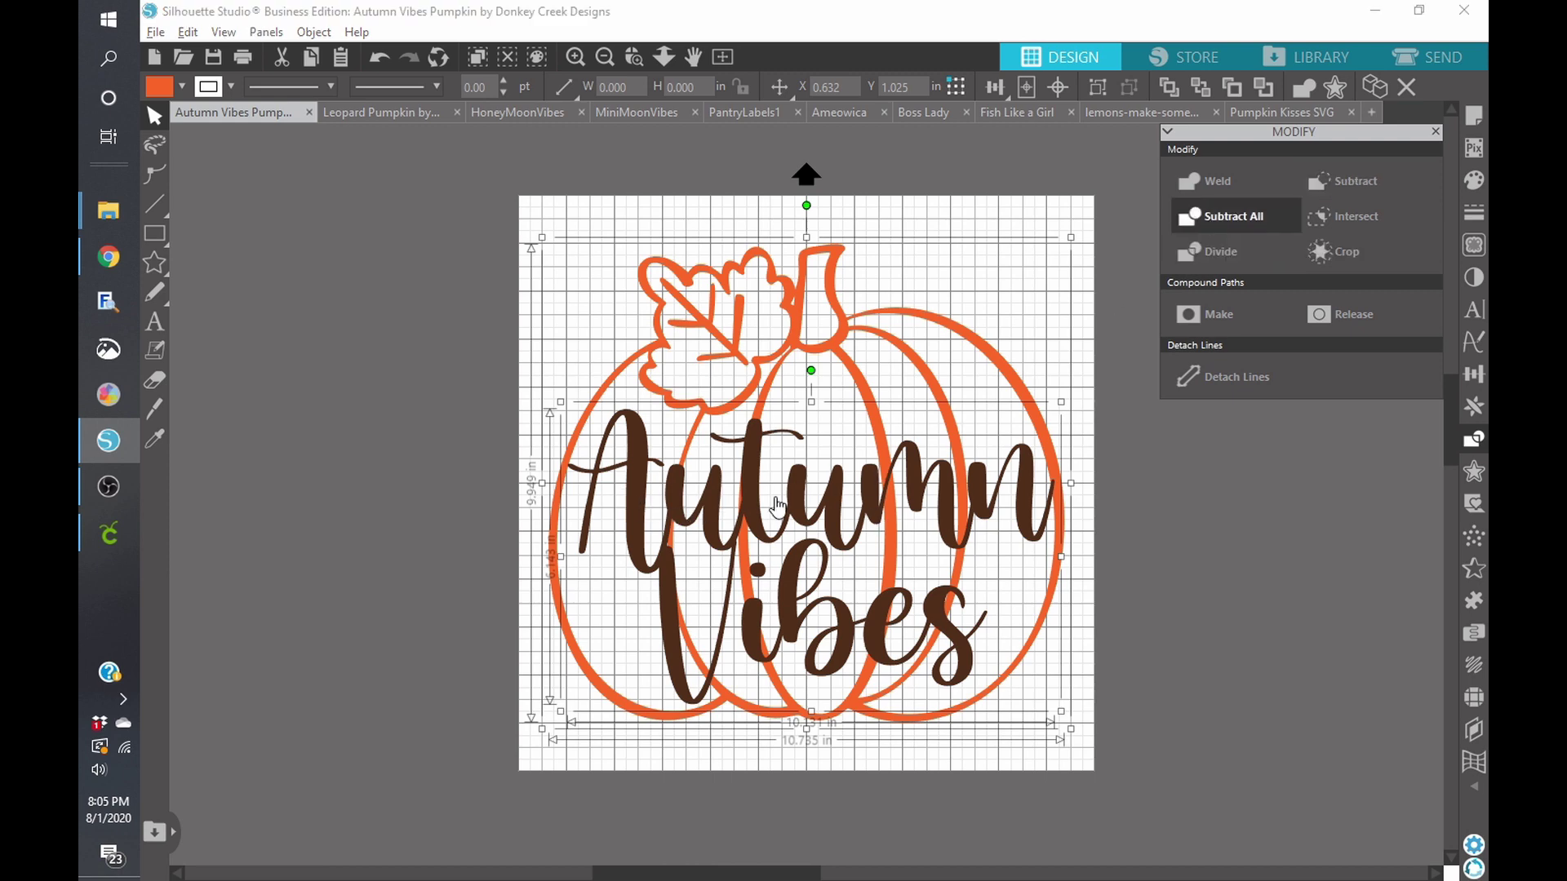
{"action": "left_click", "coordinate": [1038, 294]}
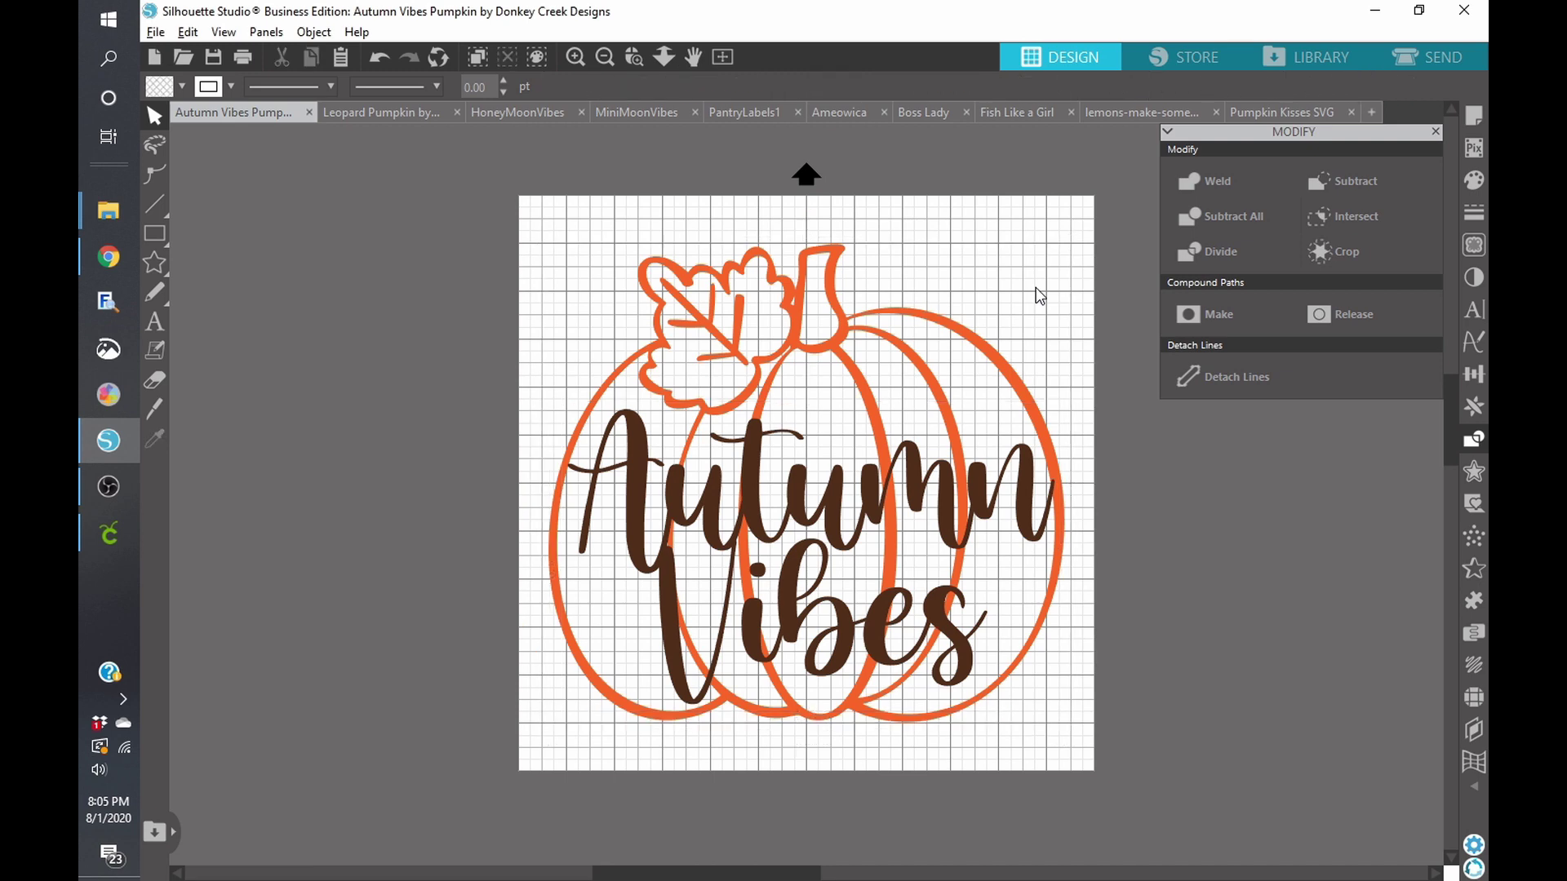
{"action": "left_click", "coordinate": [1432, 55]}
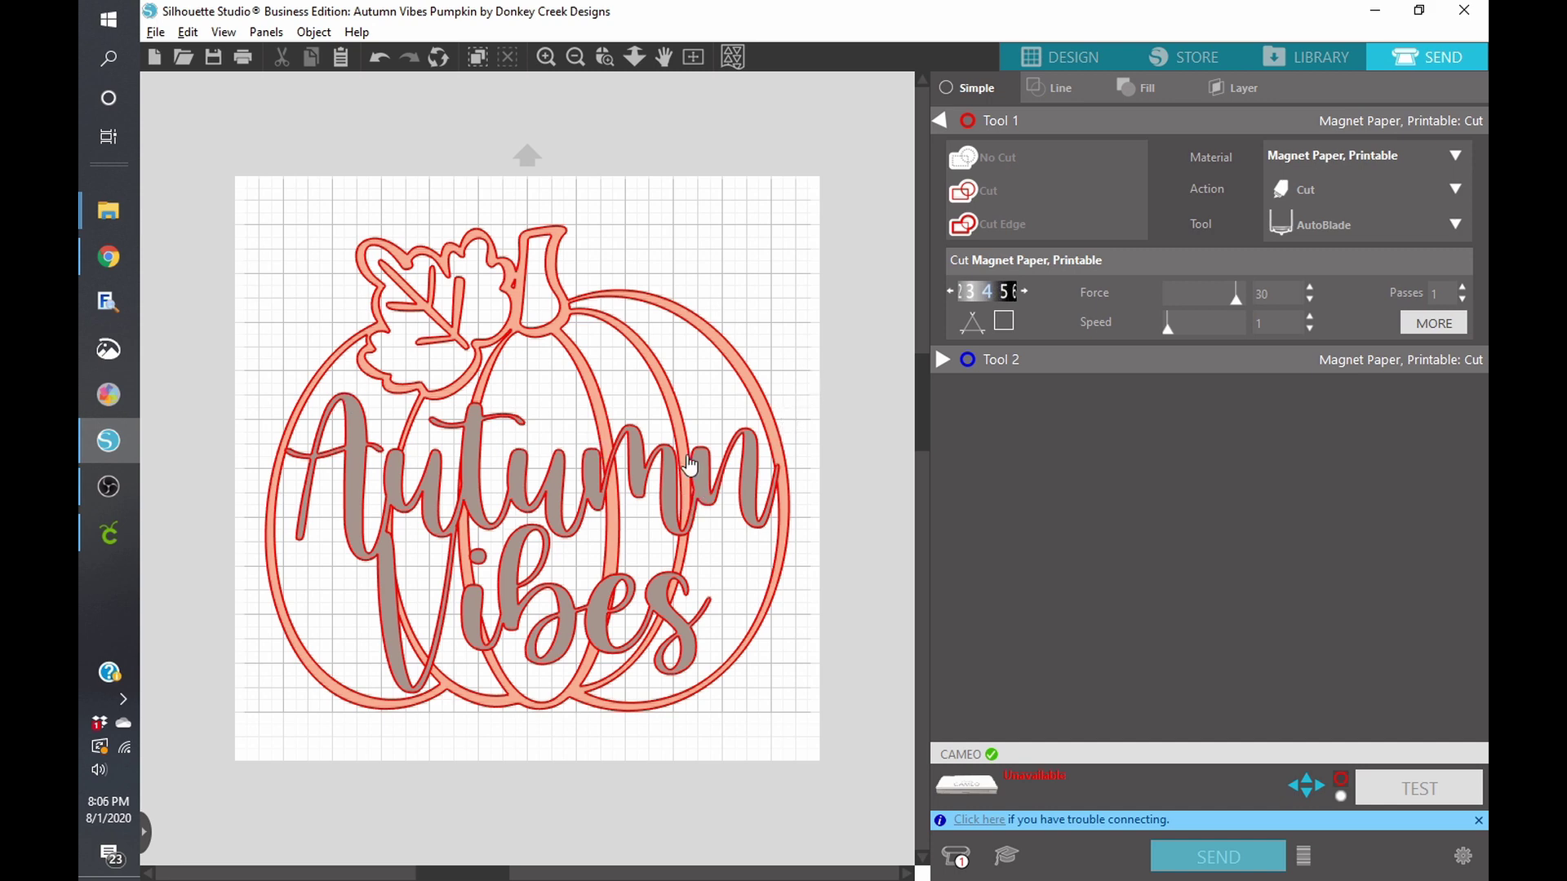
{"action": "left_click", "coordinate": [1066, 46]}
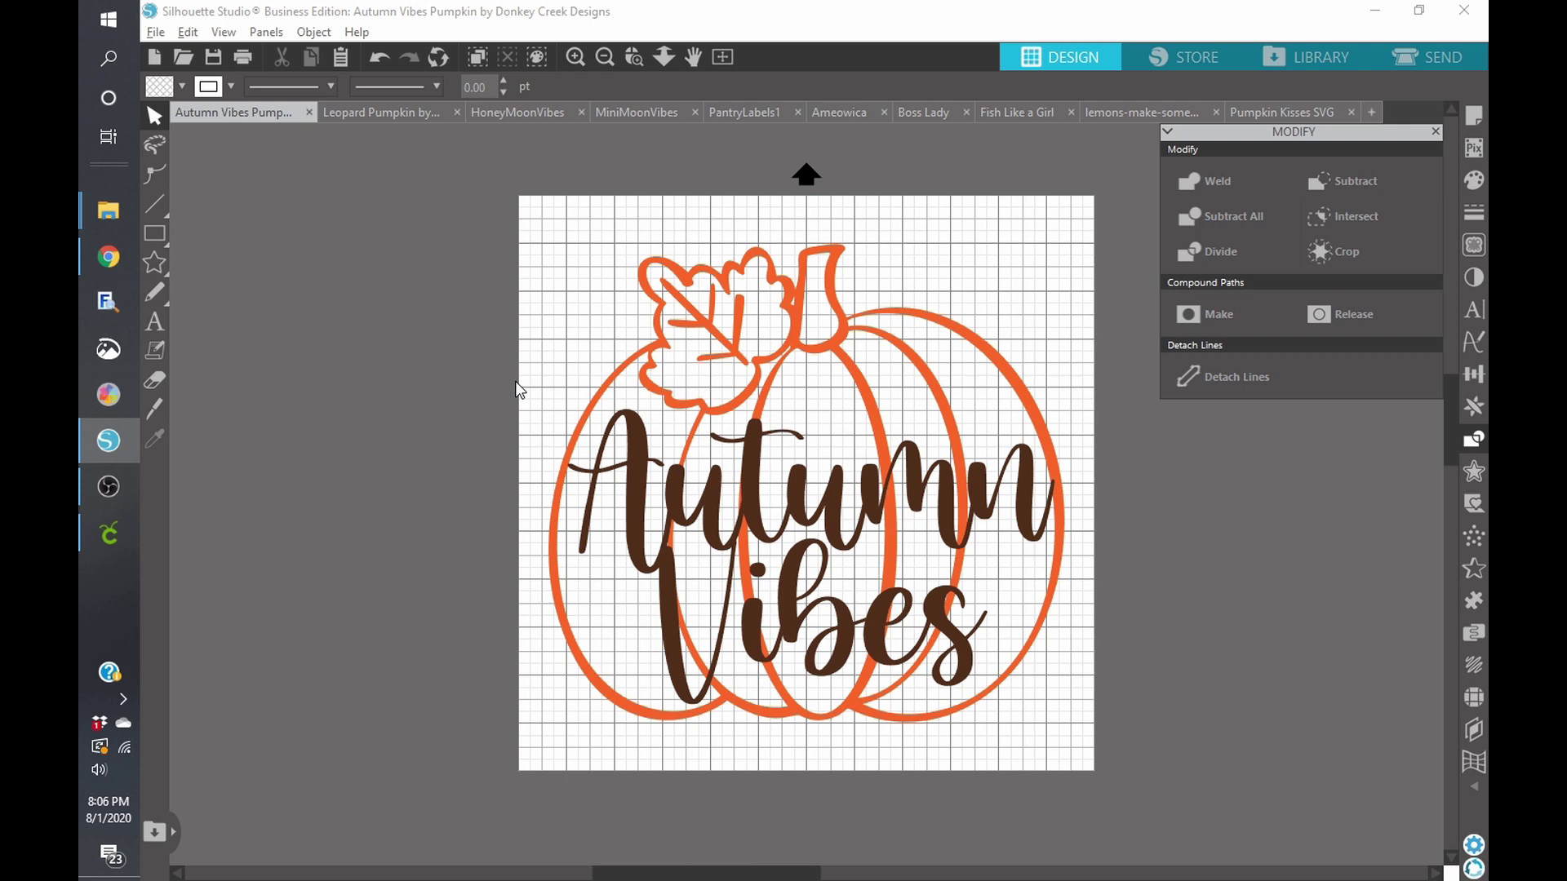
Close the Autumn Vibes design without saving and switch to the Leopard Pumpkin design.
{"action": "left_click", "coordinate": [309, 112]}
{"action": "left_click", "coordinate": [930, 314]}
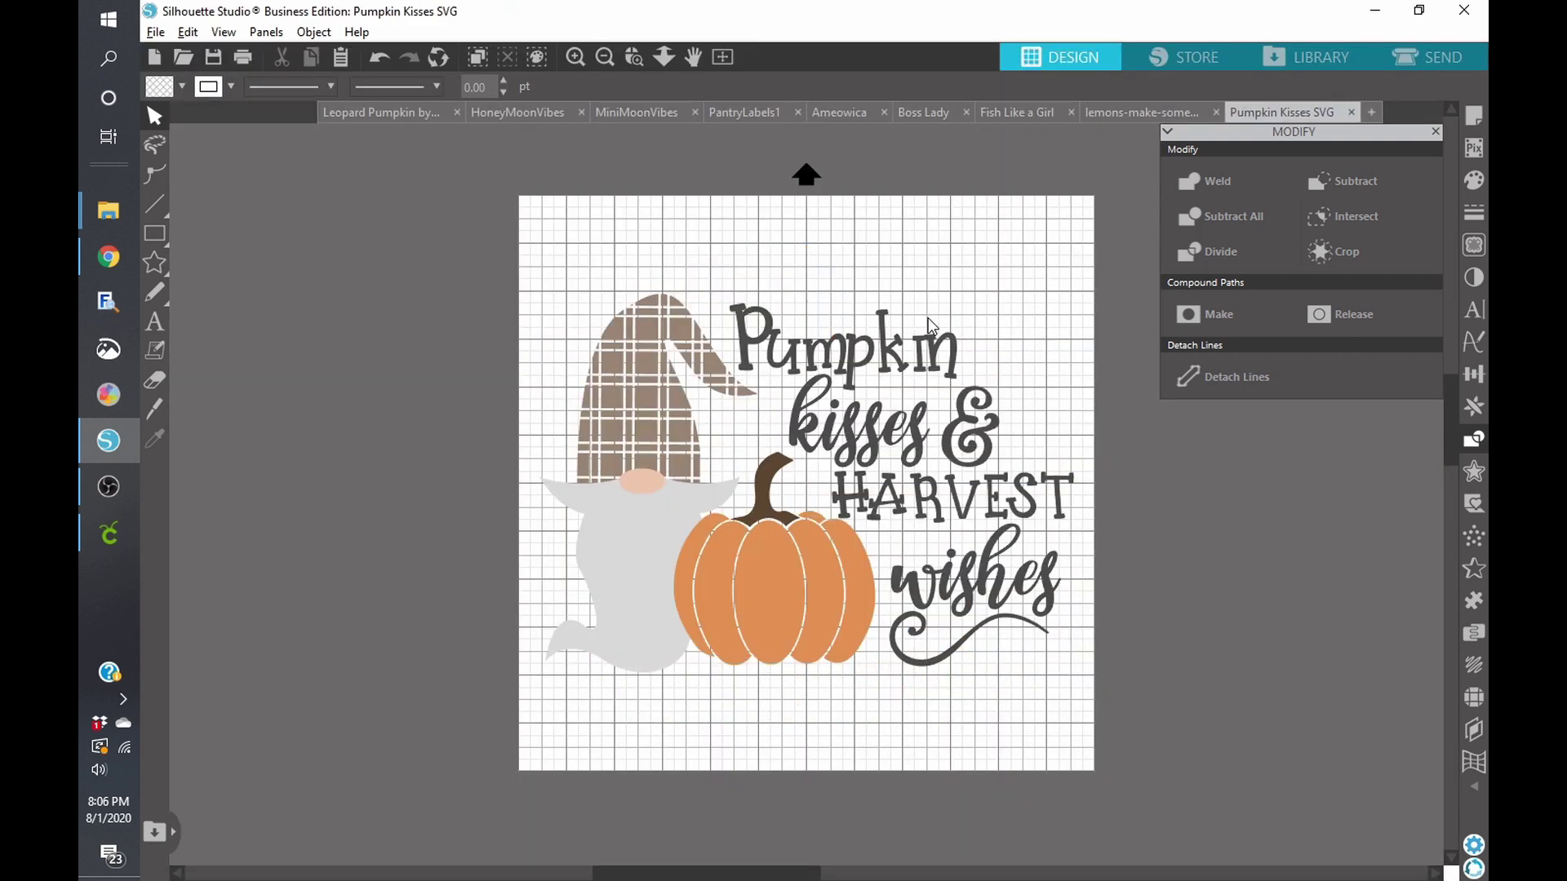
{"action": "left_click", "coordinate": [254, 116]}
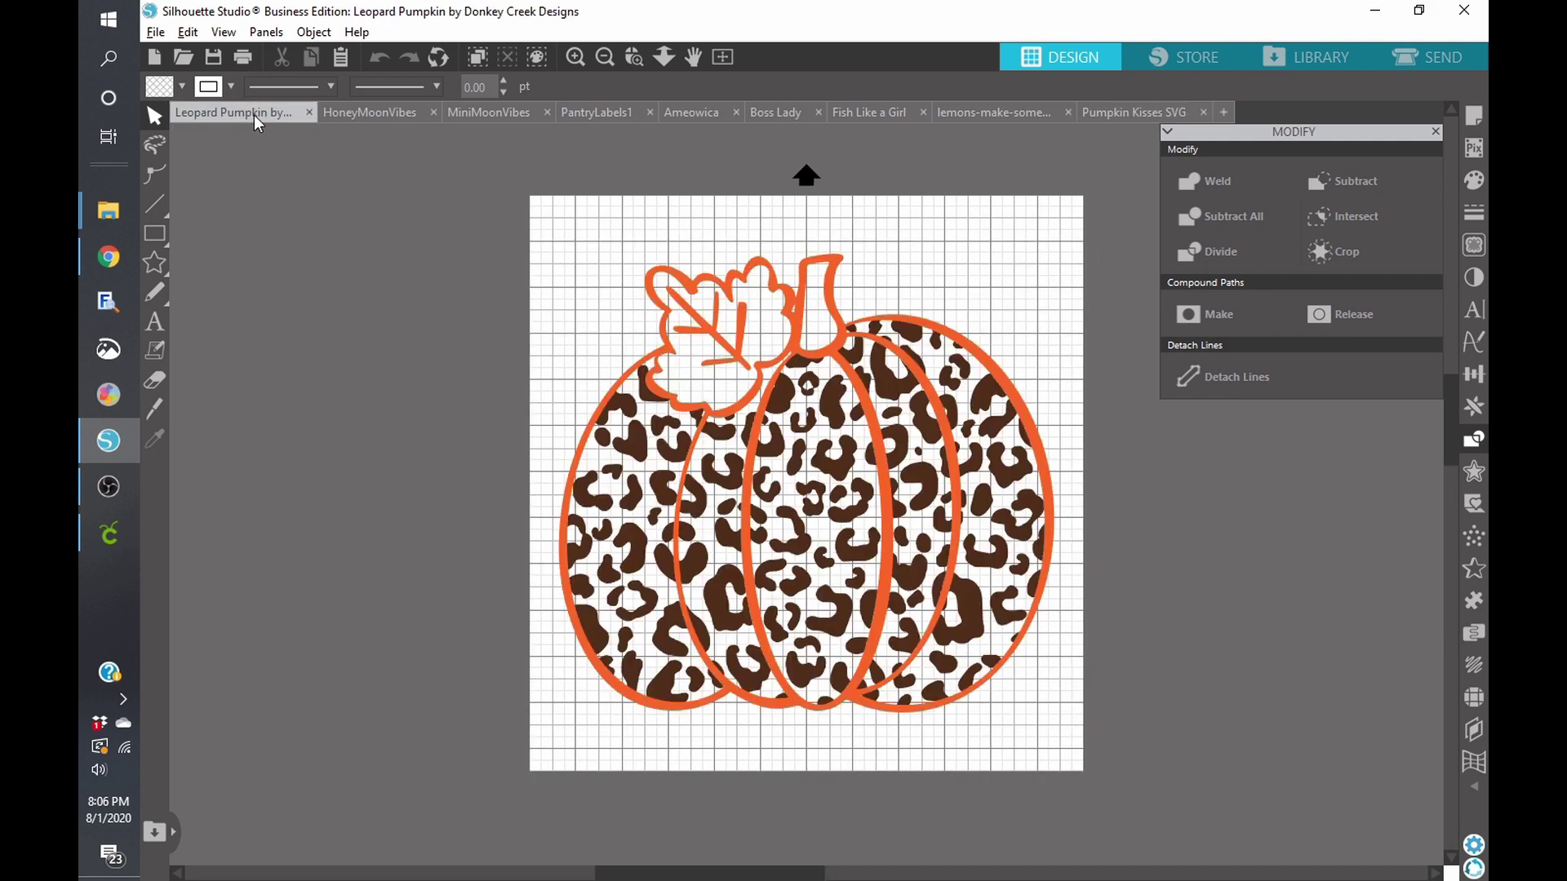
Ungroup the Leopard Pumpkin, test-move the spot pattern and undo, then preview its cut lines.
{"action": "left_click", "coordinate": [729, 416]}
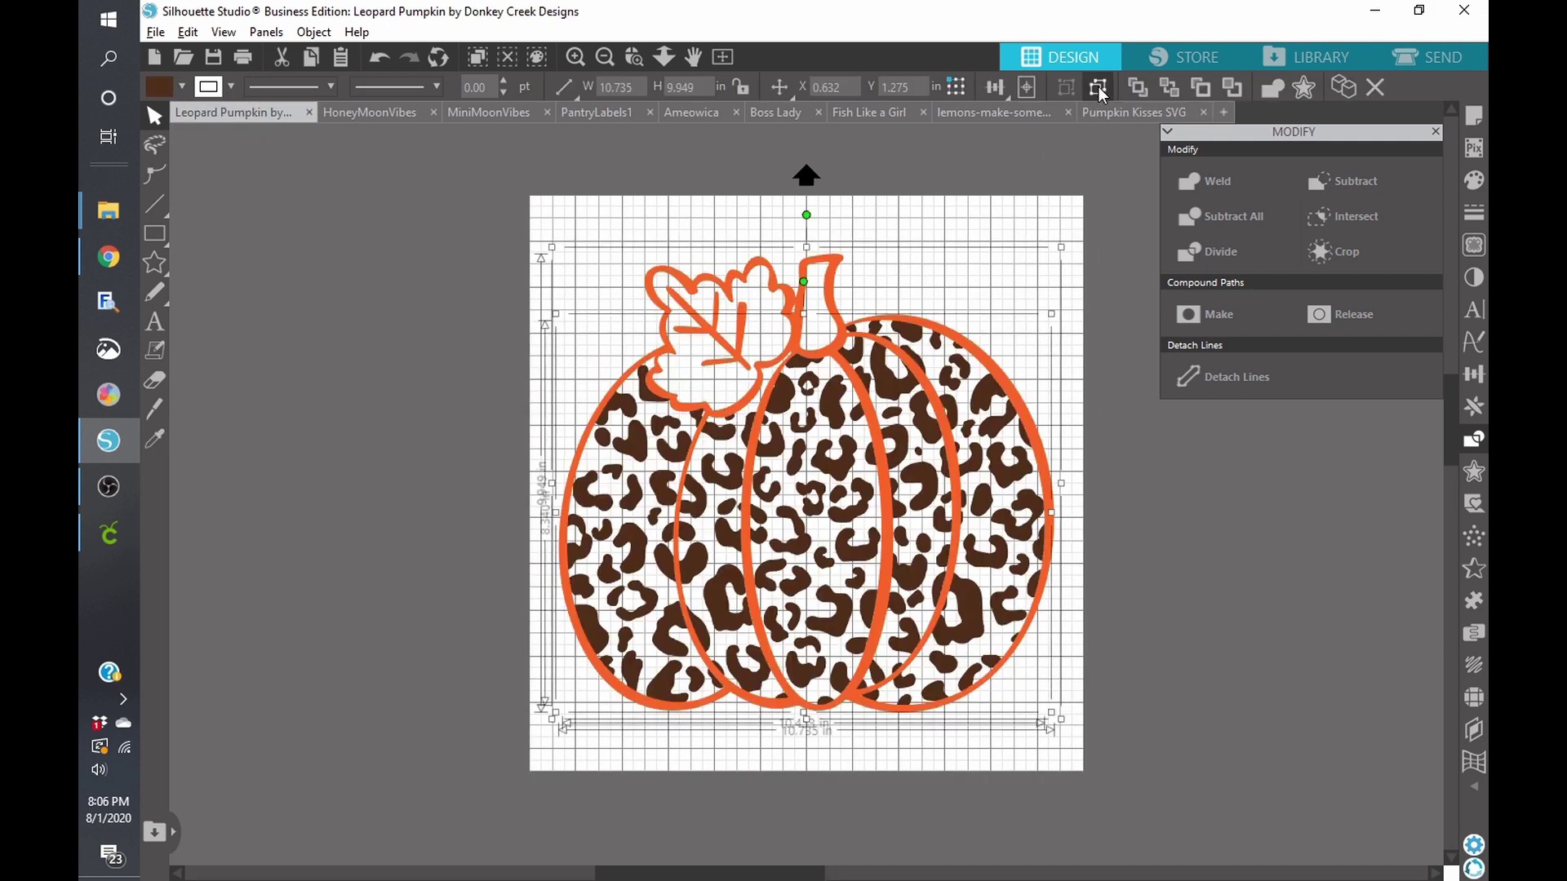
{"action": "left_click", "coordinate": [953, 214]}
{"action": "left_click_drag", "start_coordinate": [886, 384], "coordinate": [502, 360]}
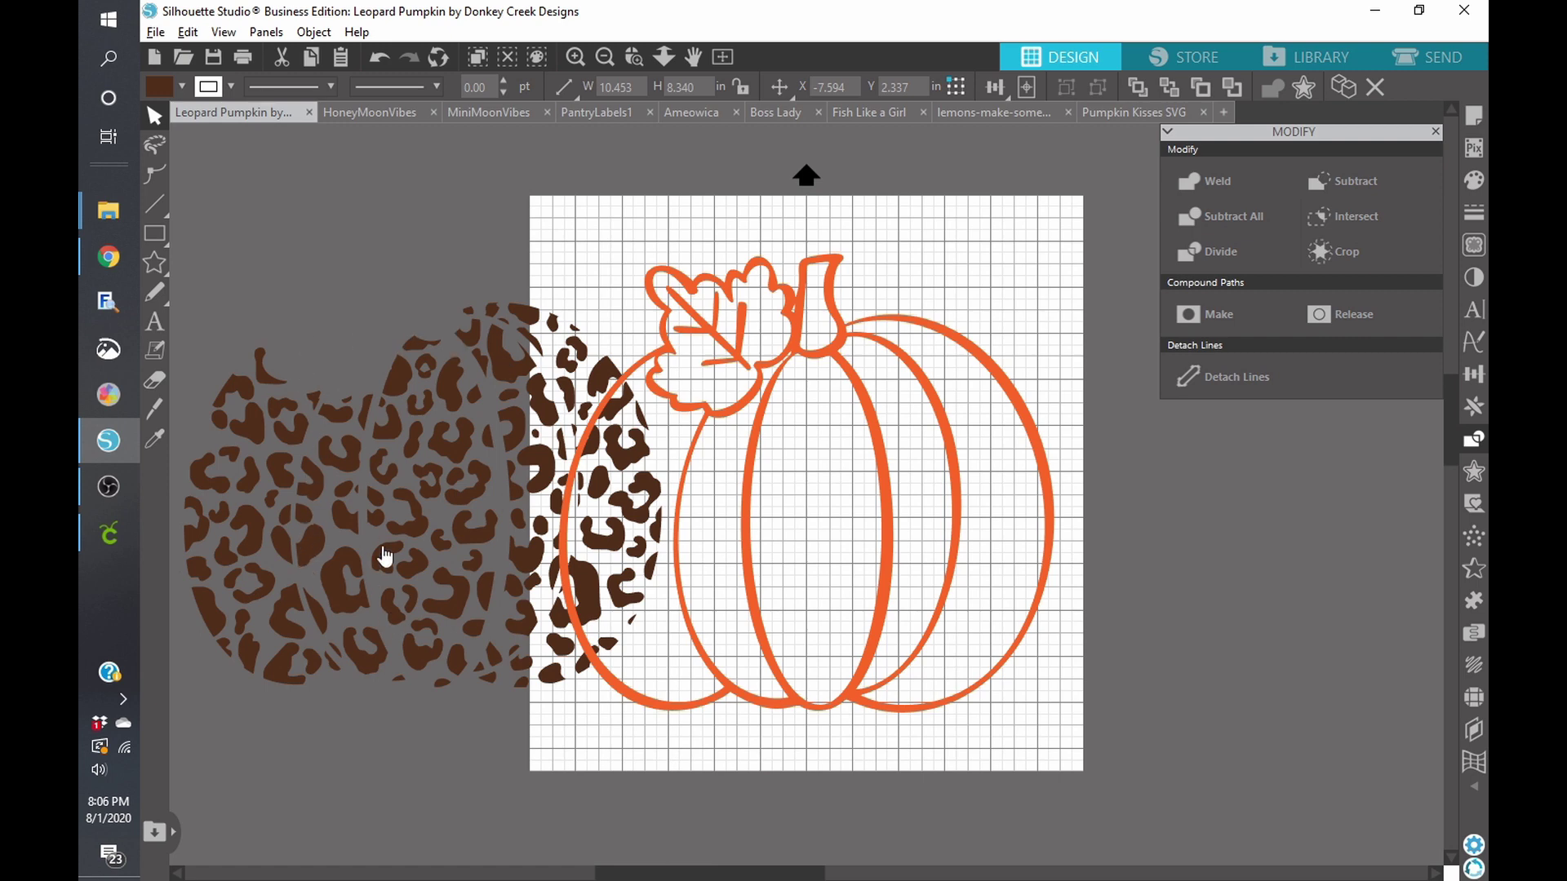
{"action": "key", "text": "ctrl+z"}
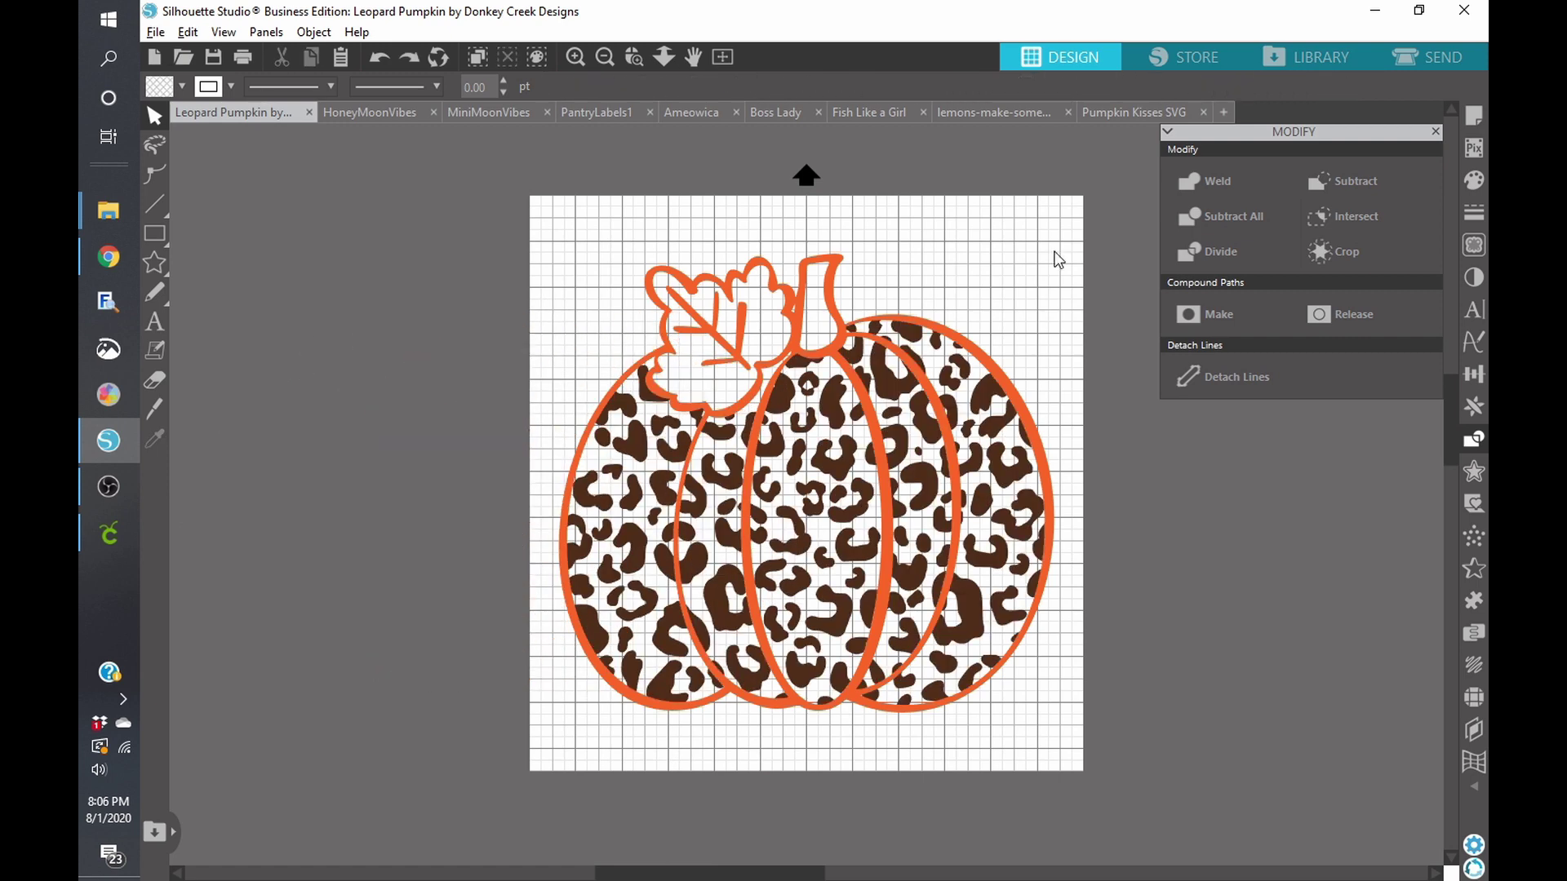
{"action": "left_click", "coordinate": [1400, 65]}
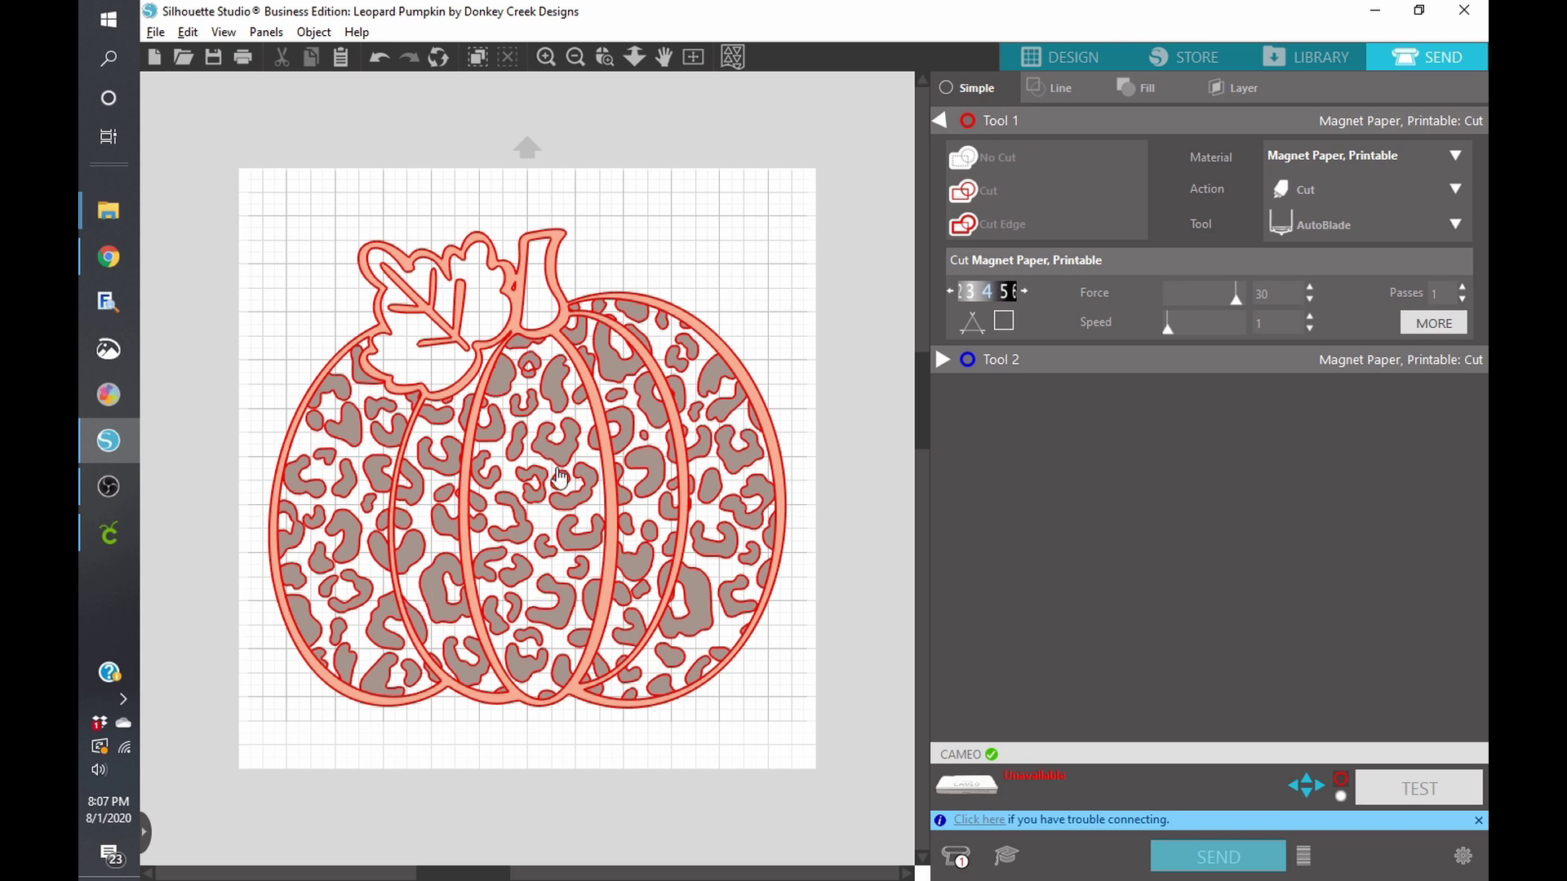
{"action": "left_click", "coordinate": [1042, 52]}
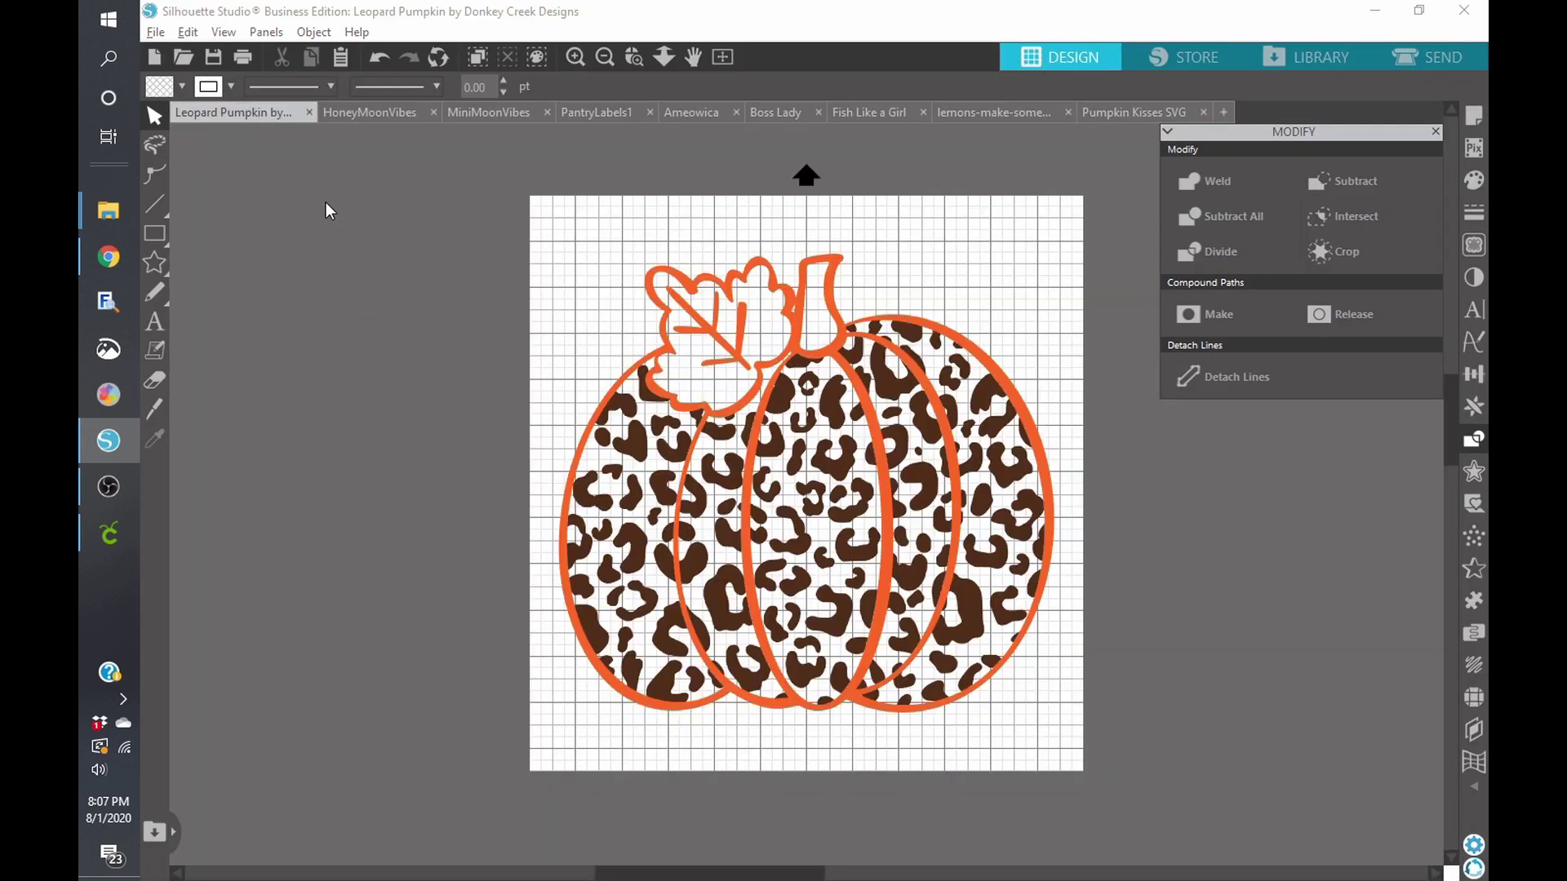
Close the Leopard Pumpkin without saving, leaving HoneyMoonVibes active, and return to Etsy.
{"action": "left_click", "coordinate": [309, 112]}
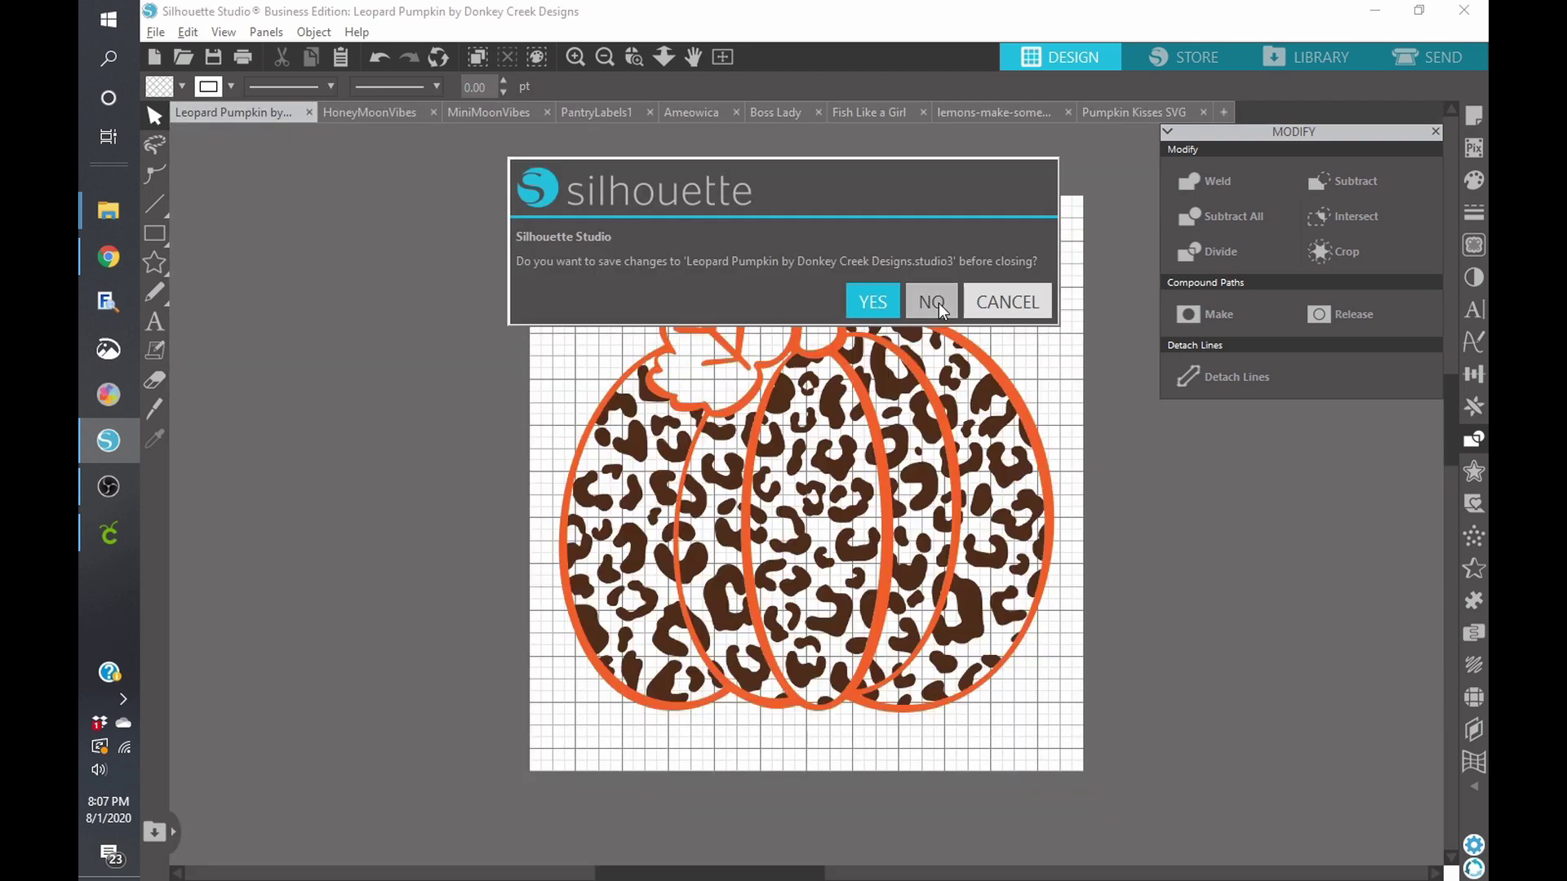
{"action": "left_click", "coordinate": [930, 301]}
{"action": "left_click", "coordinate": [216, 108]}
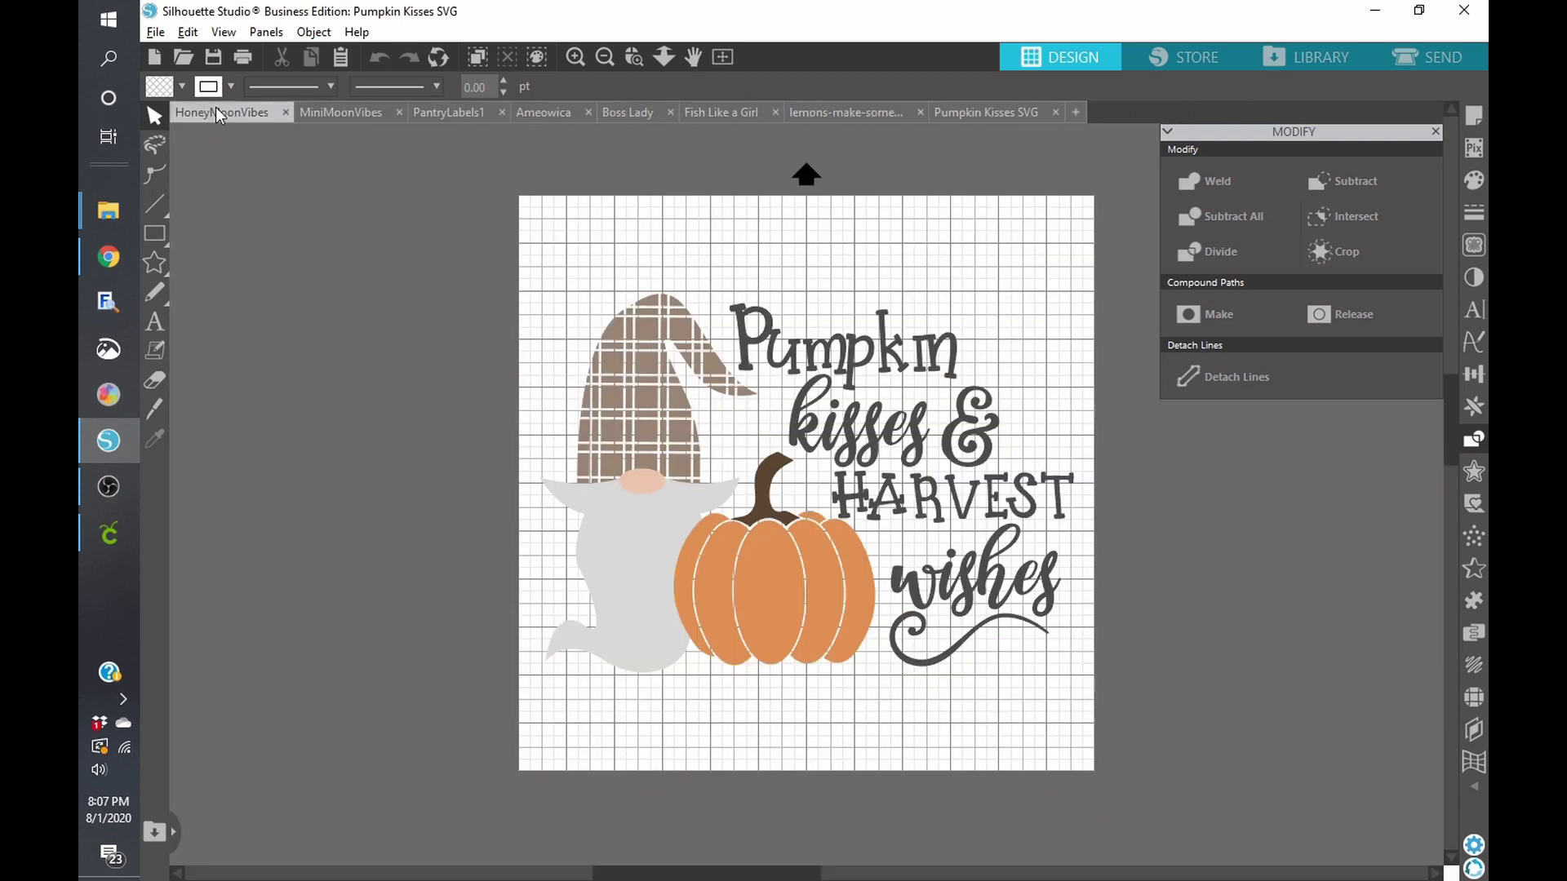
{"action": "key", "text": "alt+Tab"}
Scroll through the DamselinDigital shop listings, then glance at DonkeyCreekDesigns and come back.
{"action": "left_click", "coordinate": [406, 17]}
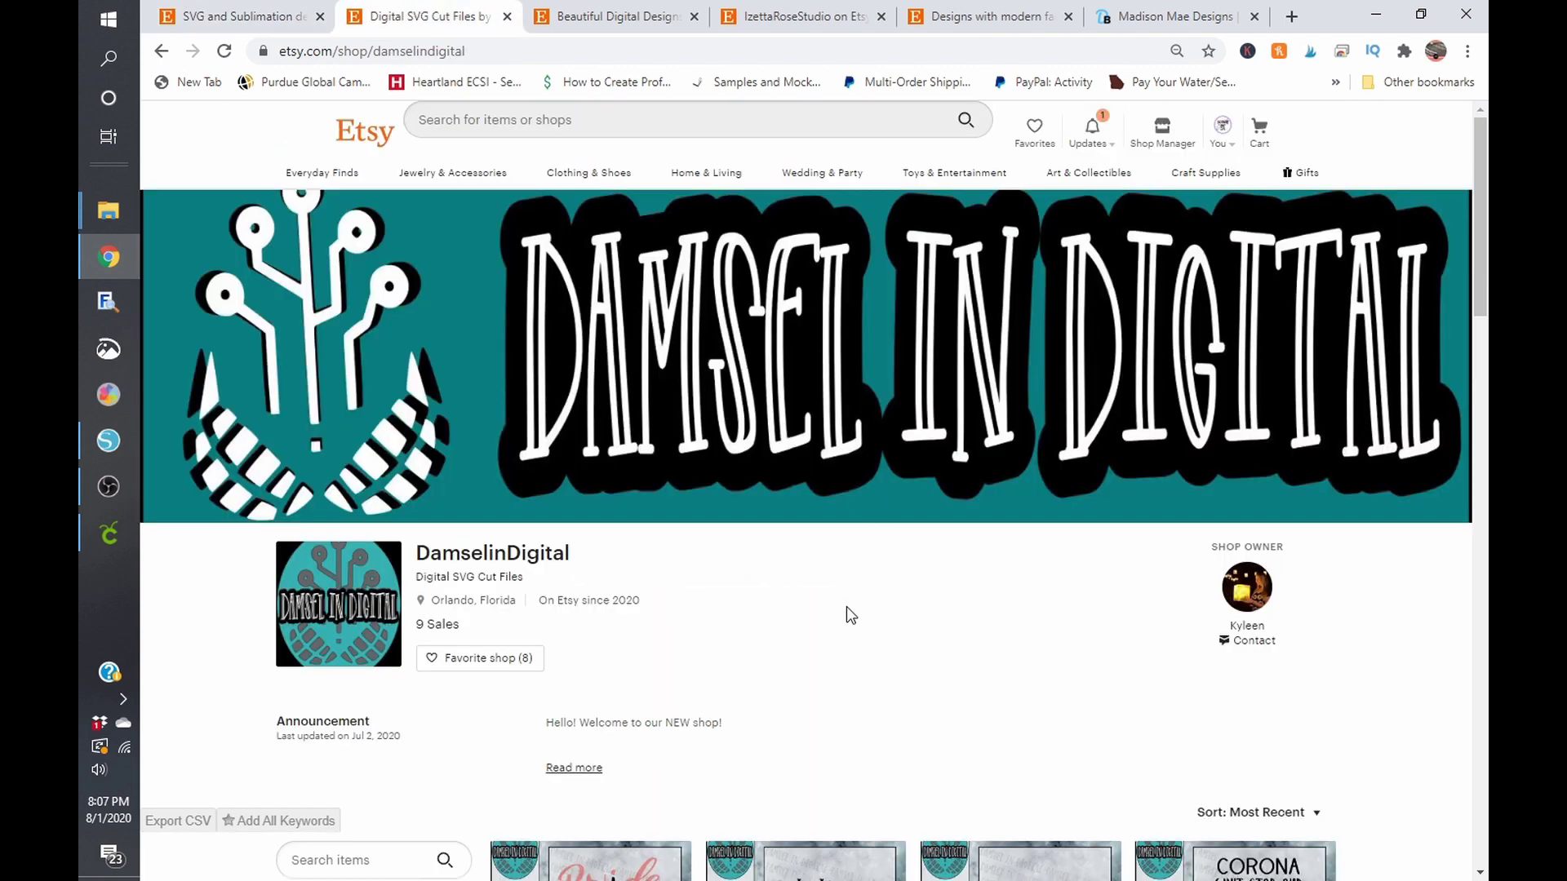
{"action": "scroll", "coordinate": [847, 625], "scroll_direction": "down", "scroll_amount": 1}
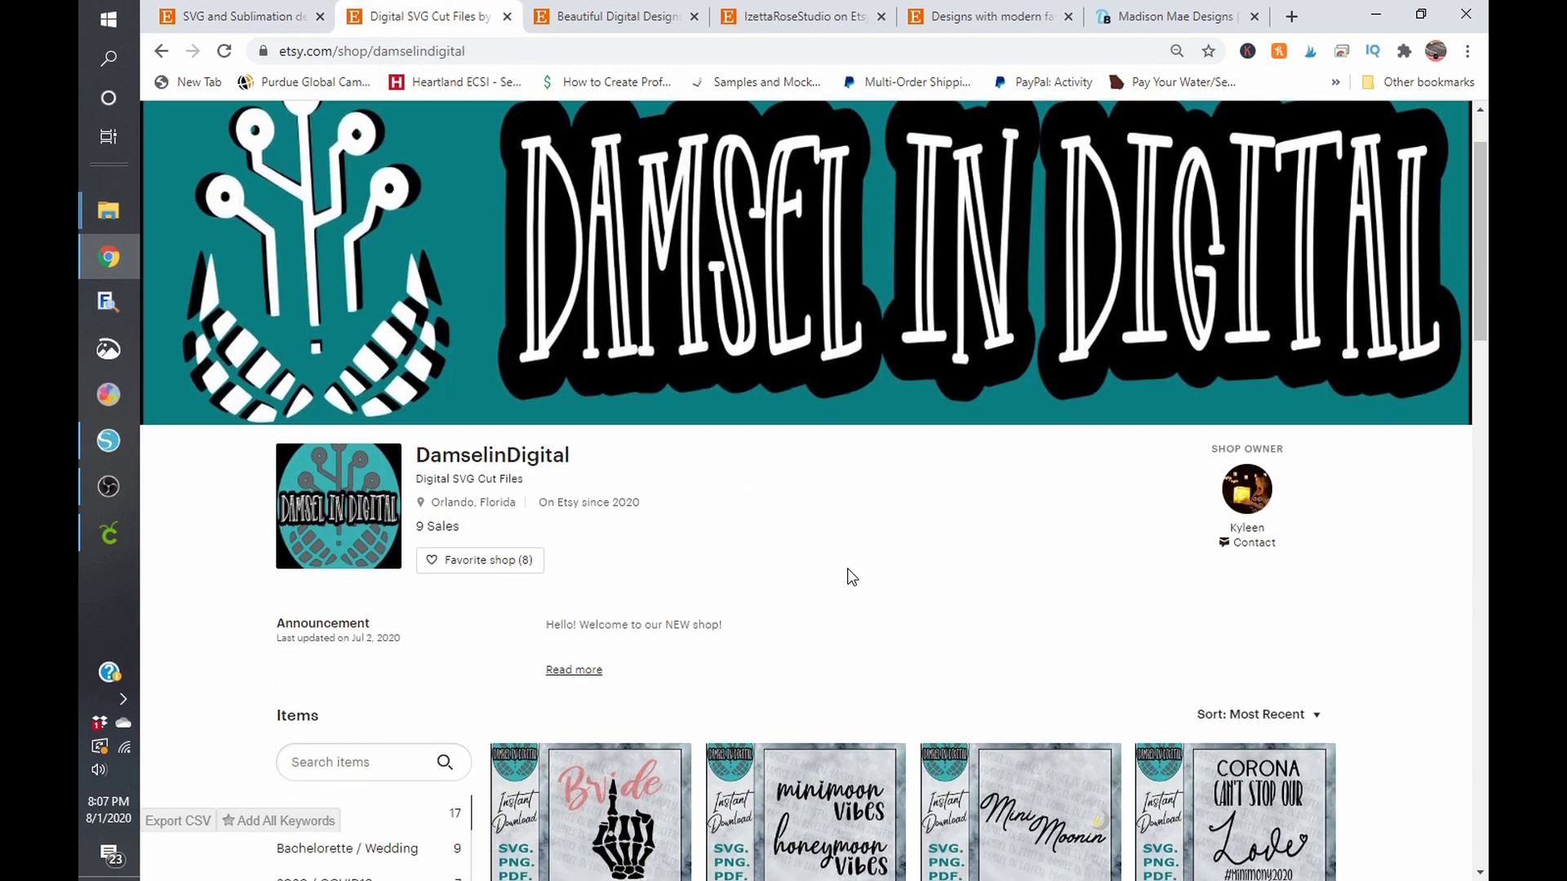
{"action": "scroll", "coordinate": [851, 577], "scroll_direction": "down", "scroll_amount": 2}
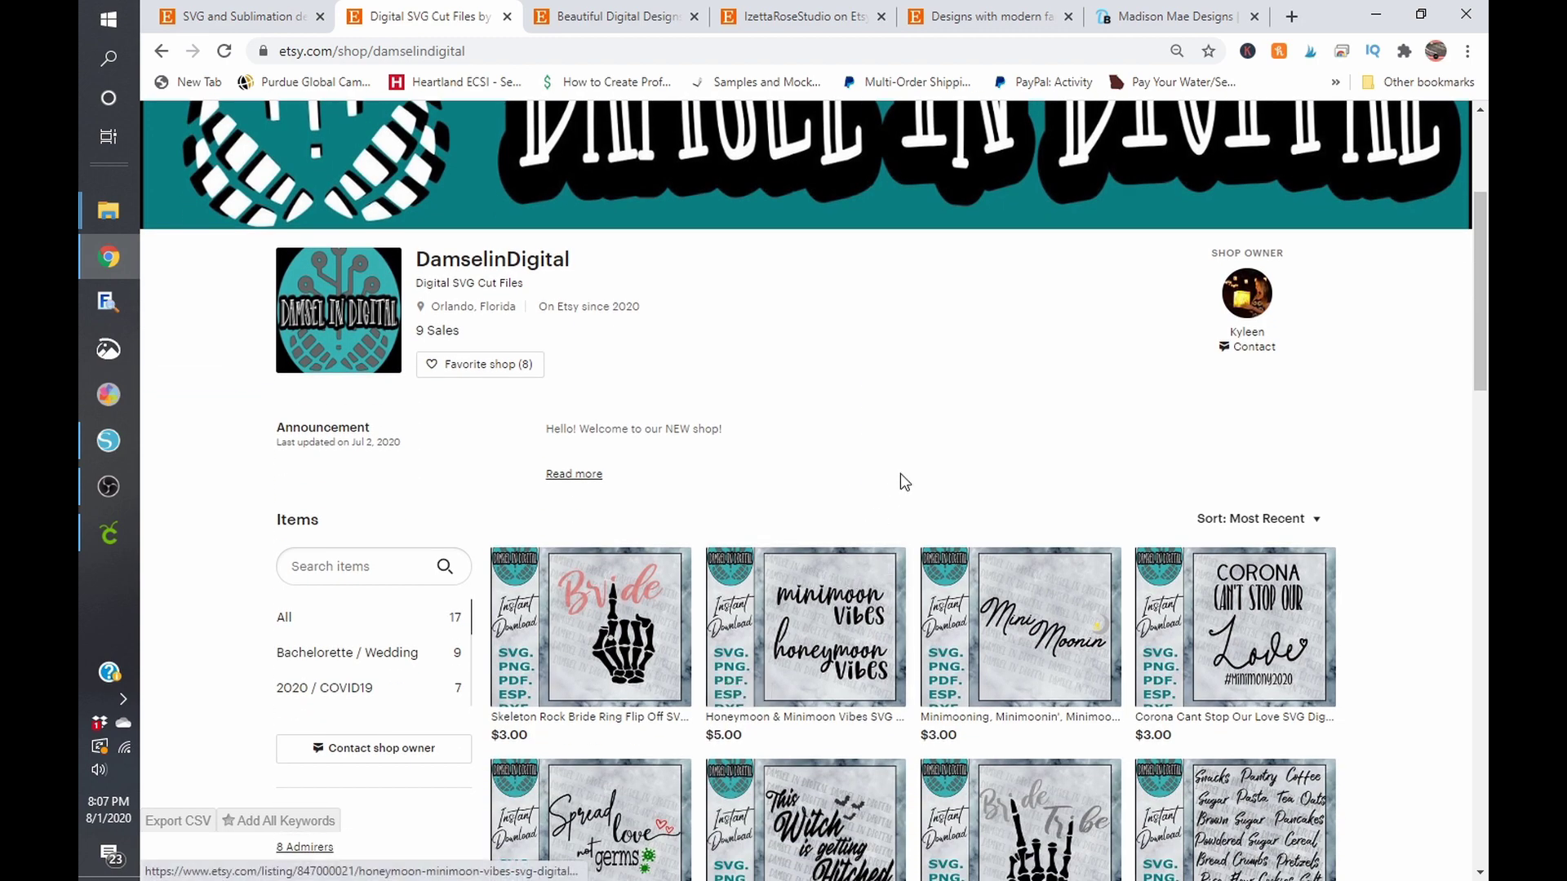
{"action": "scroll", "coordinate": [902, 477], "scroll_direction": "down", "scroll_amount": 2}
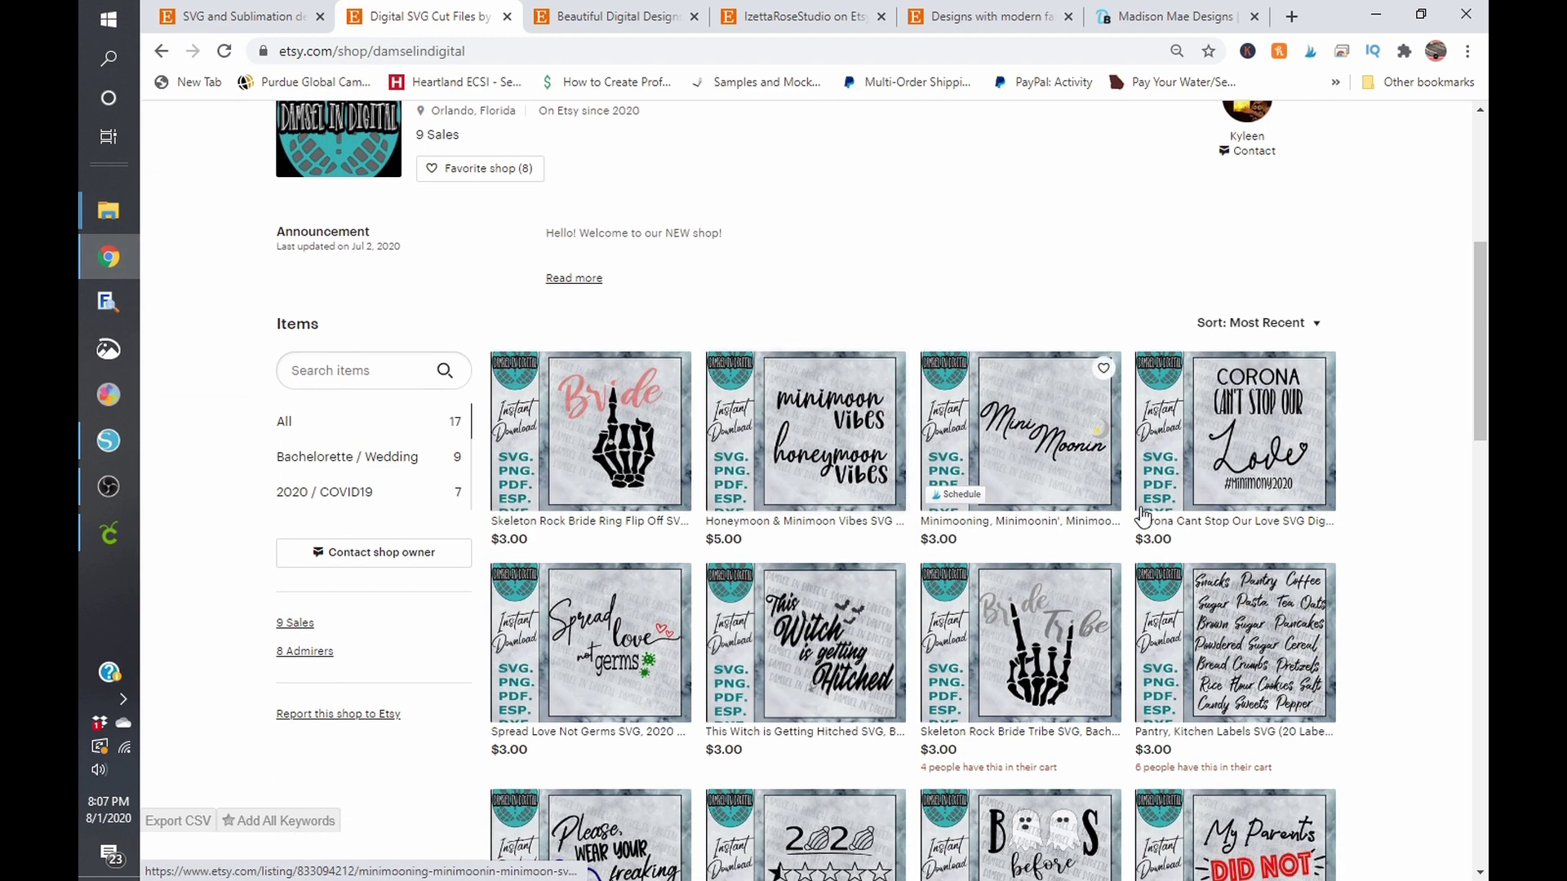
{"action": "scroll", "coordinate": [1385, 593], "scroll_direction": "down", "scroll_amount": 3}
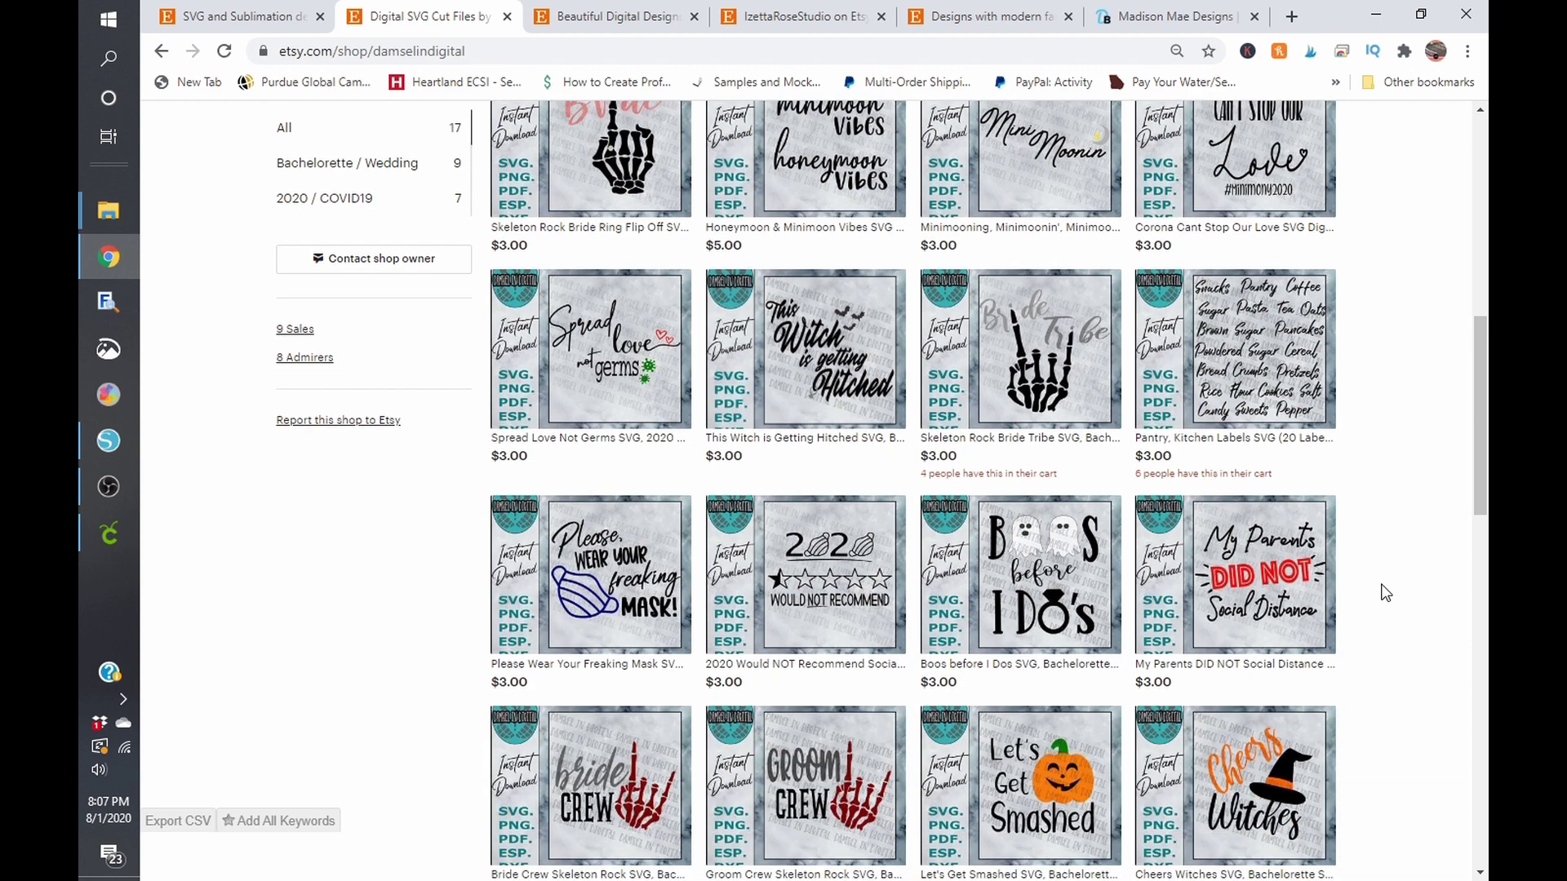
{"action": "left_click", "coordinate": [261, 16]}
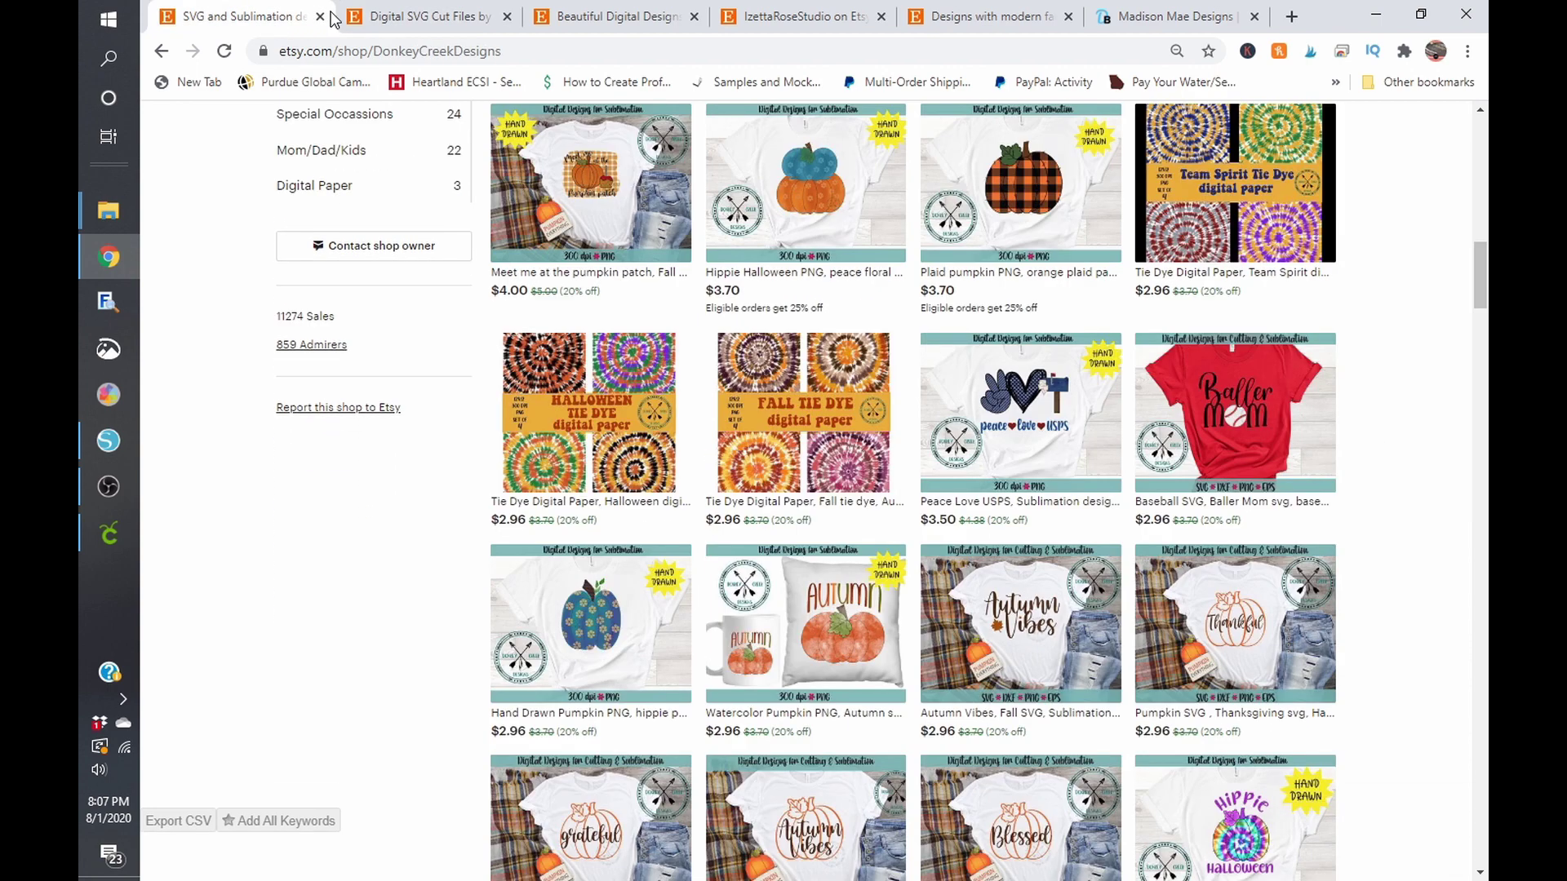
{"action": "left_click", "coordinate": [392, 19]}
In Silhouette Studio, check Page Setup for the HoneyMoonVibes document without changes.
{"action": "key", "text": "alt+Tab"}
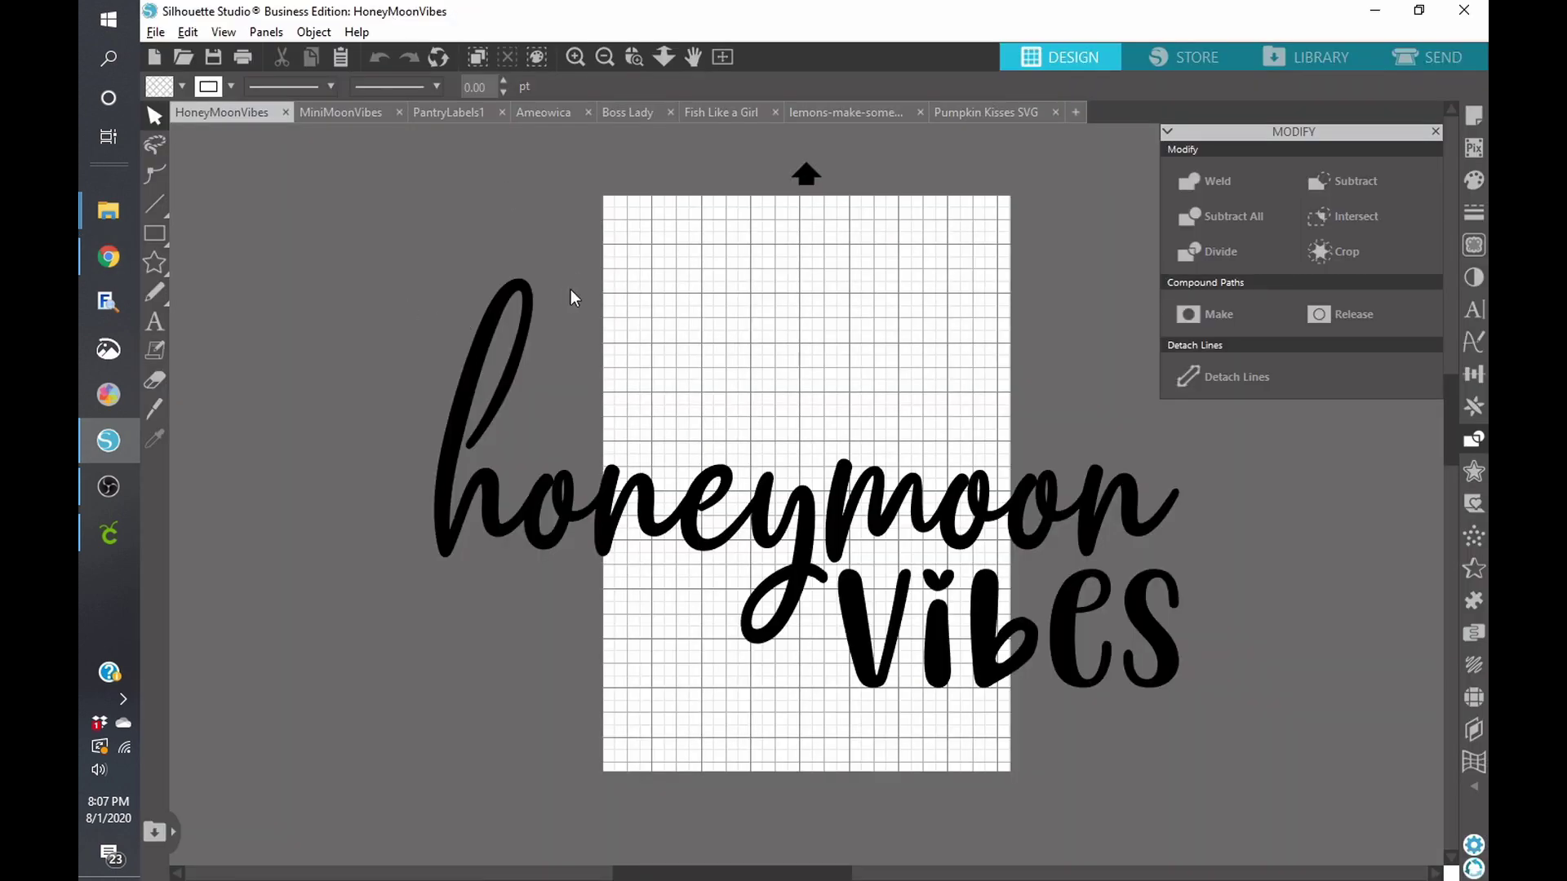
{"action": "left_click", "coordinate": [1477, 115]}
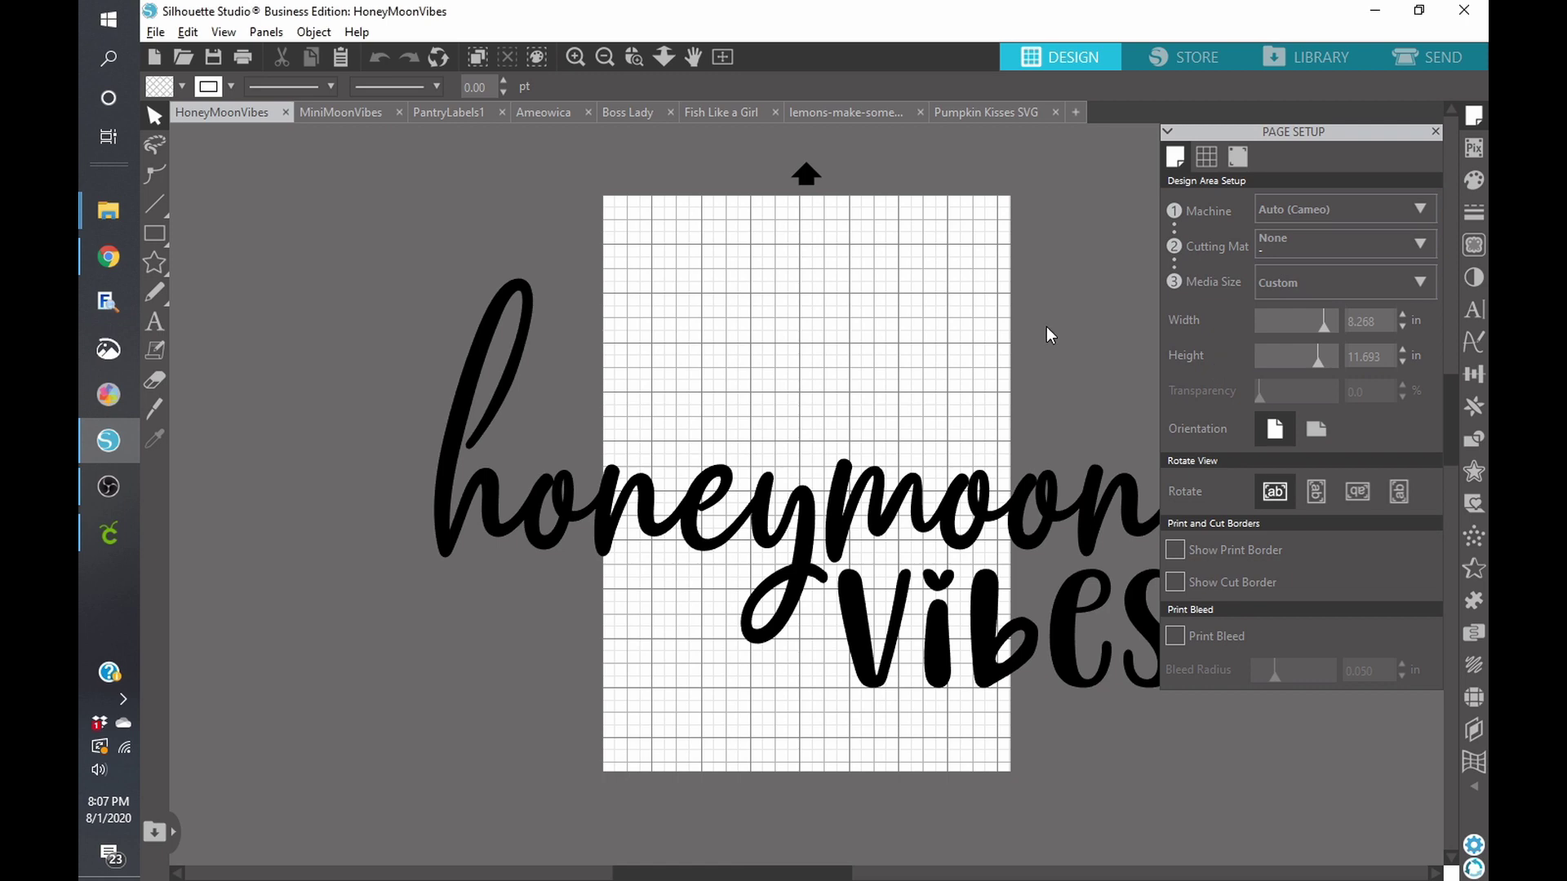
{"action": "left_click", "coordinate": [1435, 133]}
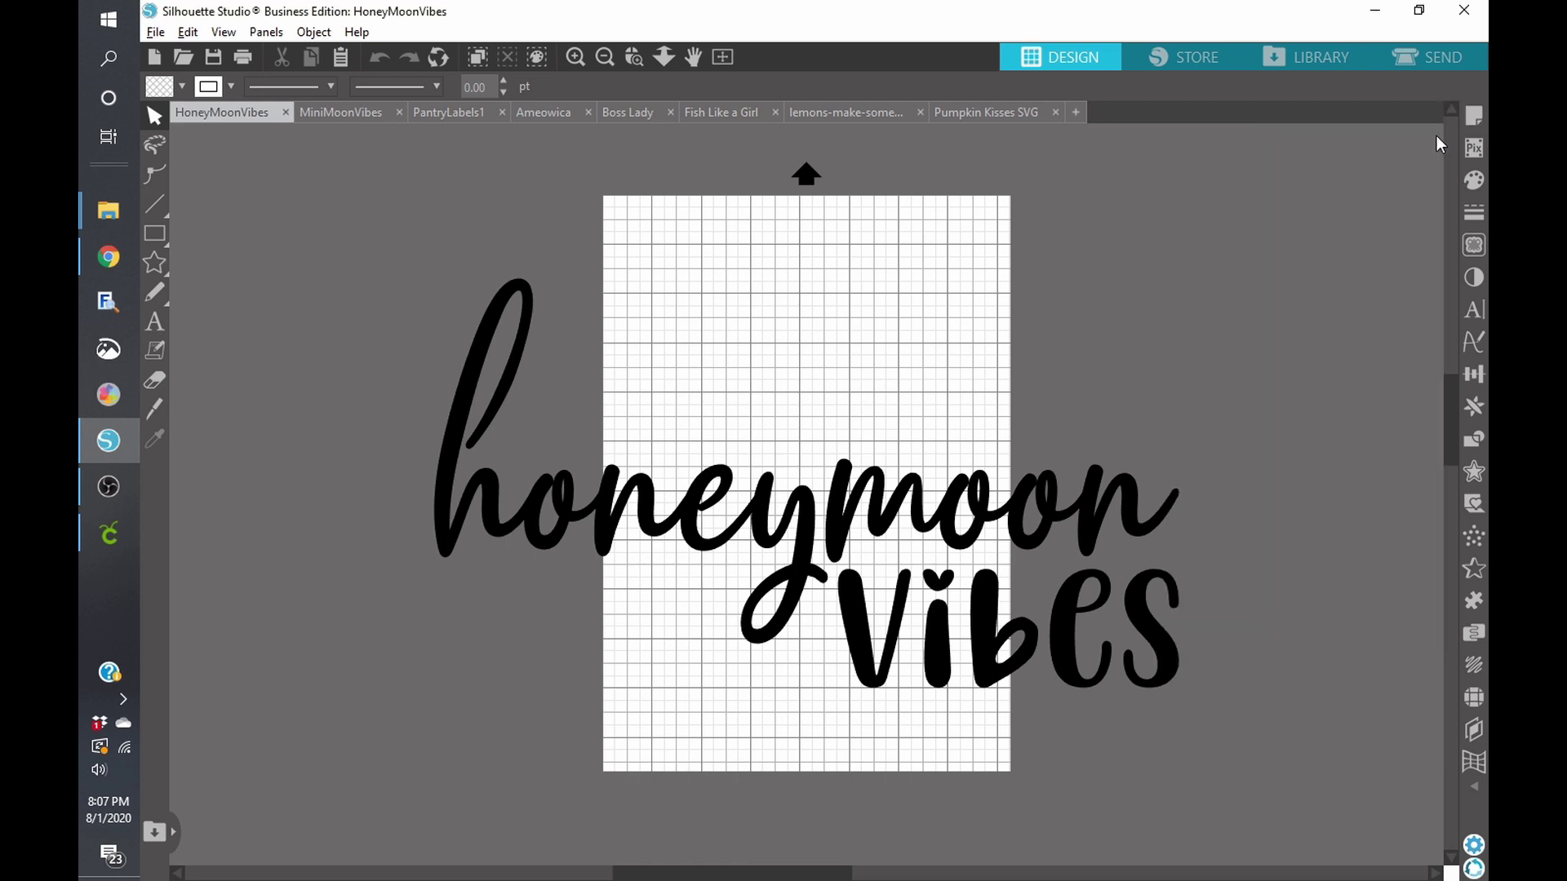
Preview the honeymoon Vibes cut lines at both ends of the mat, then close the document.
{"action": "left_click", "coordinate": [1033, 539]}
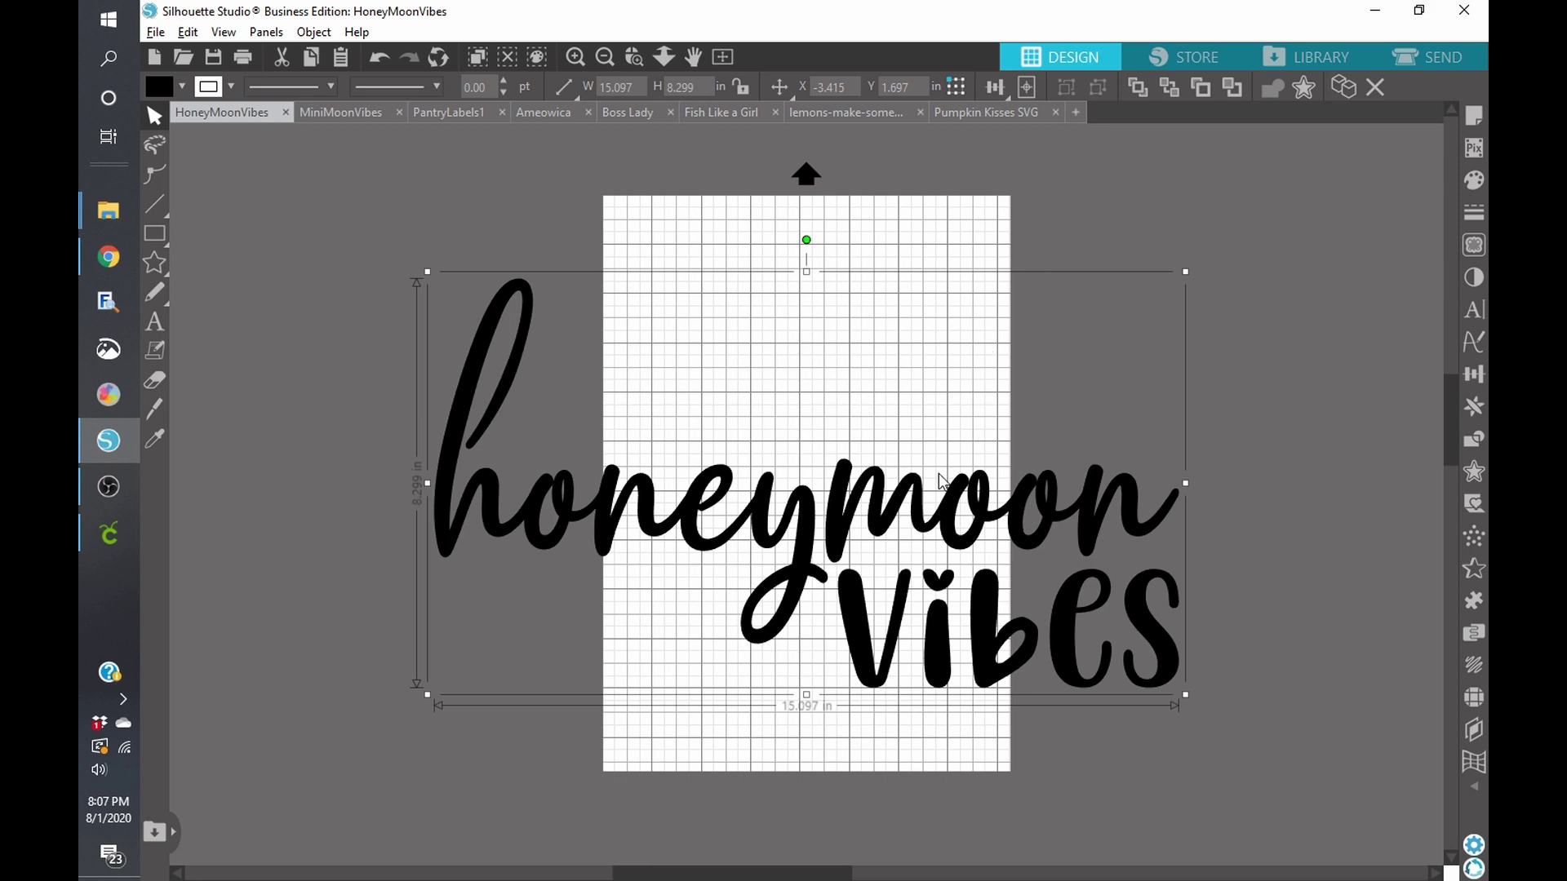
{"action": "left_click", "coordinate": [1407, 57]}
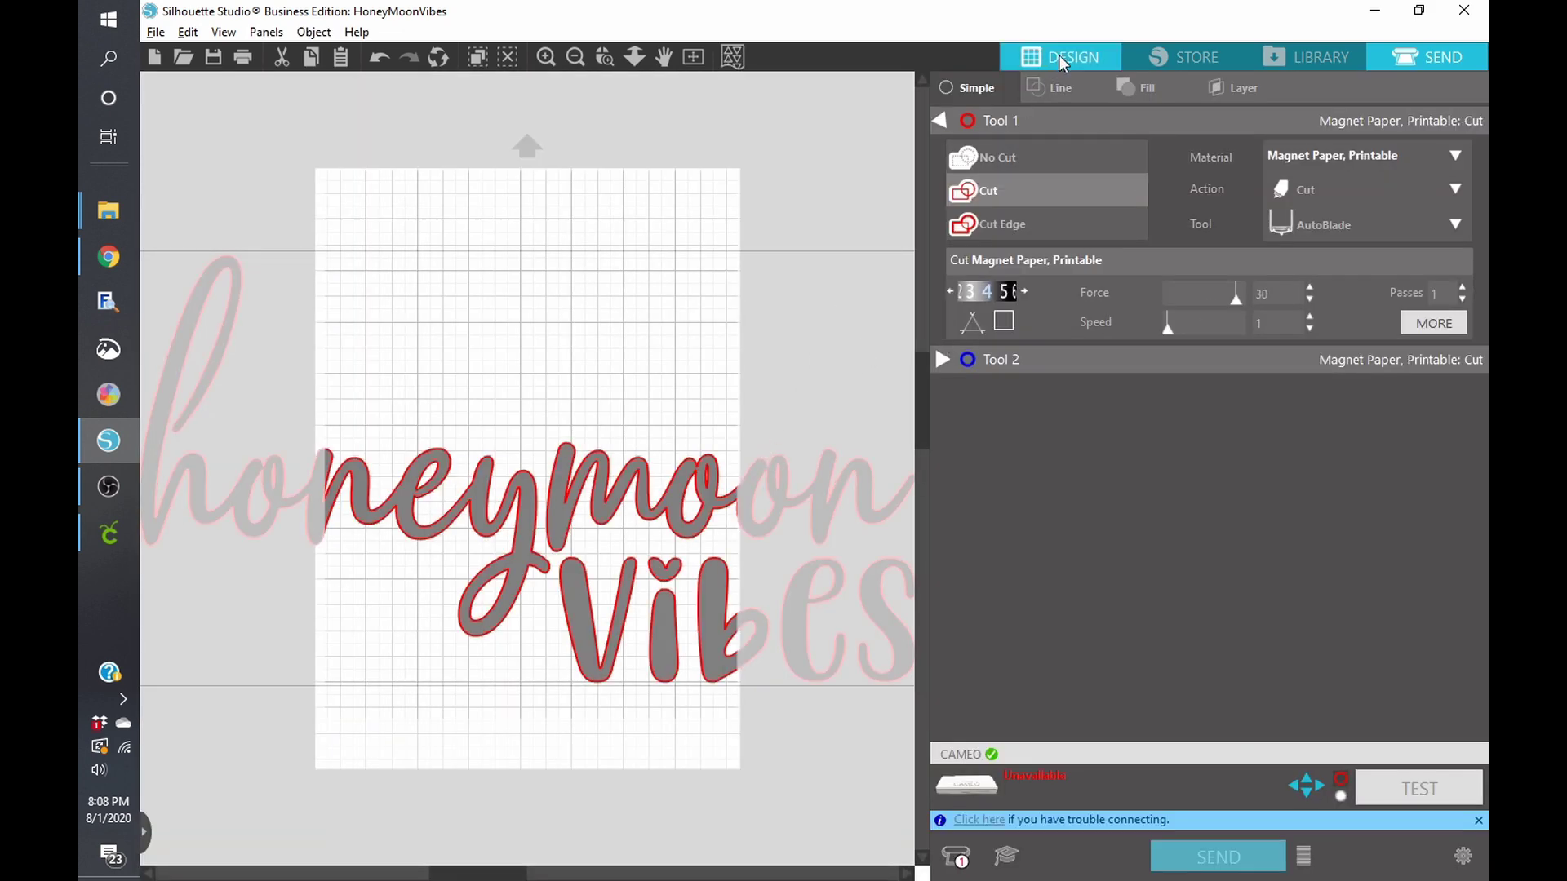
{"action": "left_click_drag", "start_coordinate": [671, 574], "coordinate": [527, 592]}
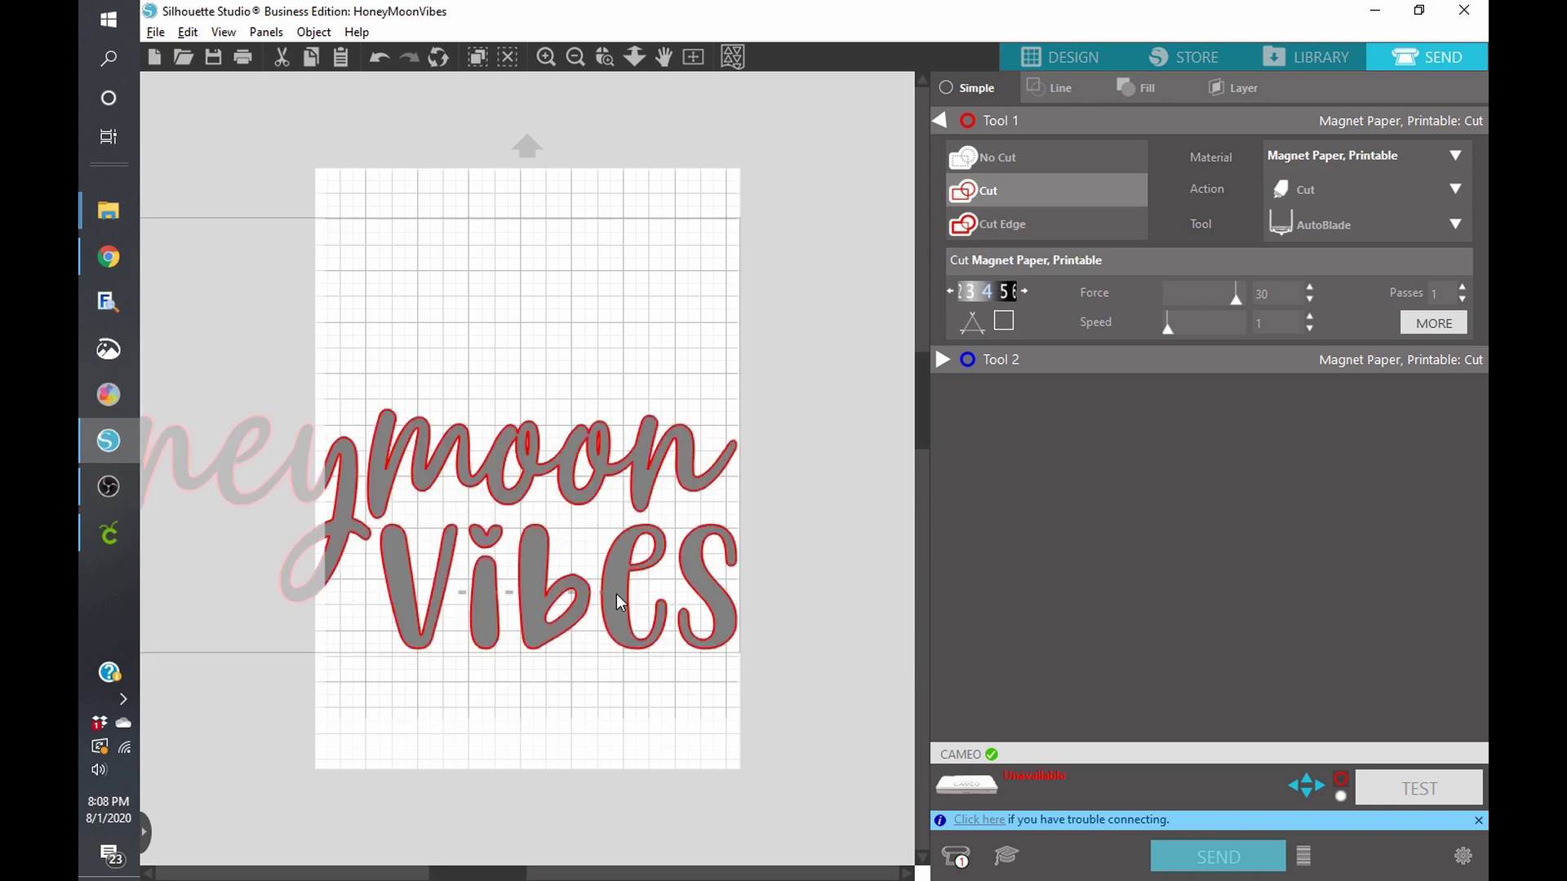
{"action": "left_click_drag", "start_coordinate": [430, 622], "coordinate": [782, 612]}
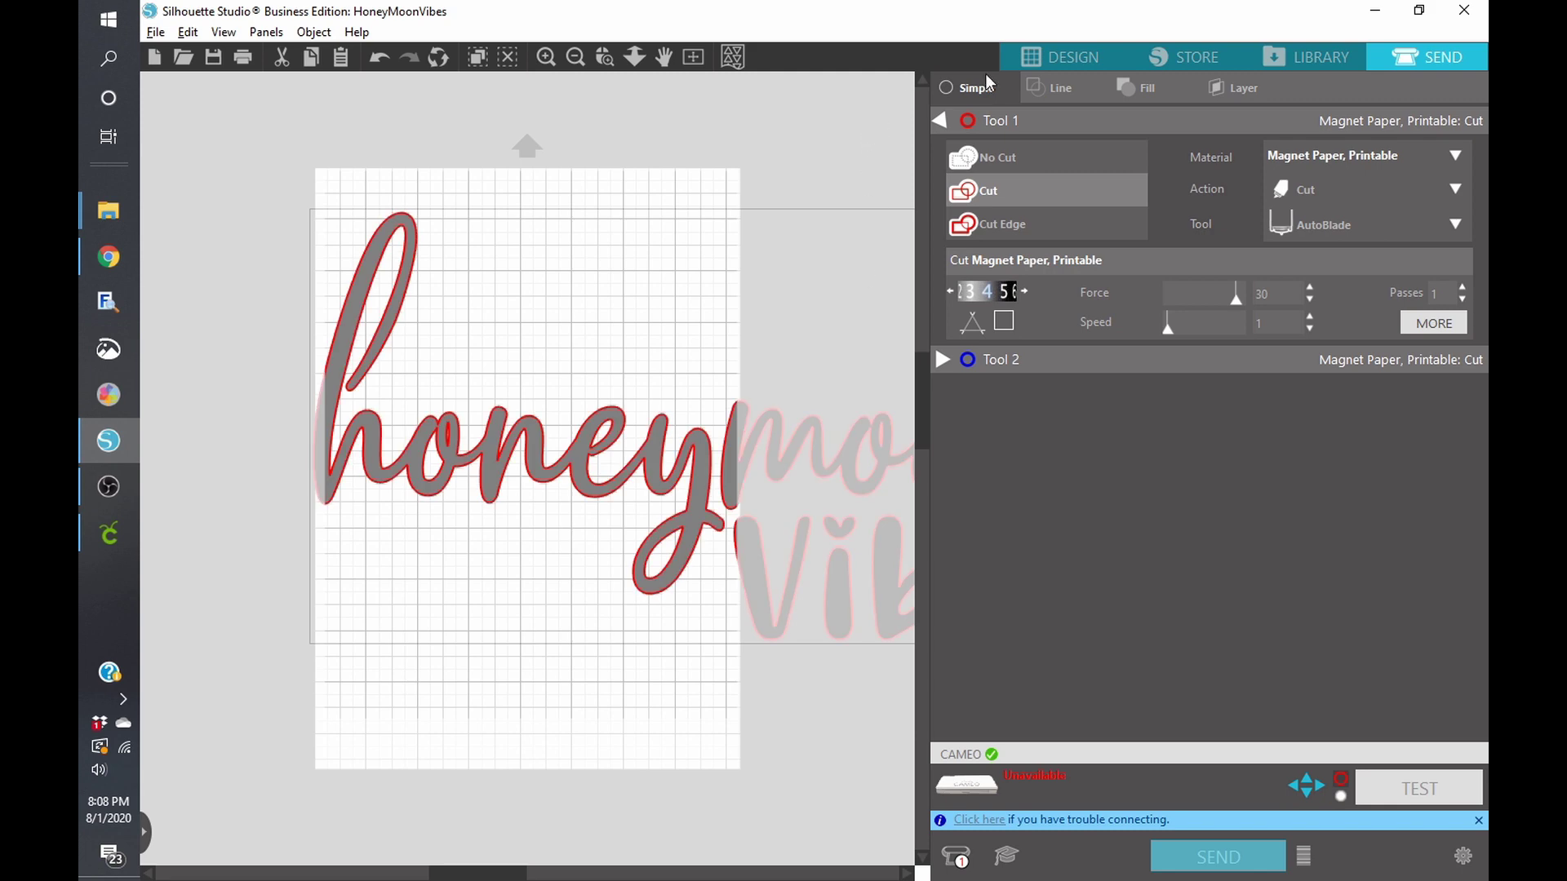
{"action": "left_click", "coordinate": [1086, 59]}
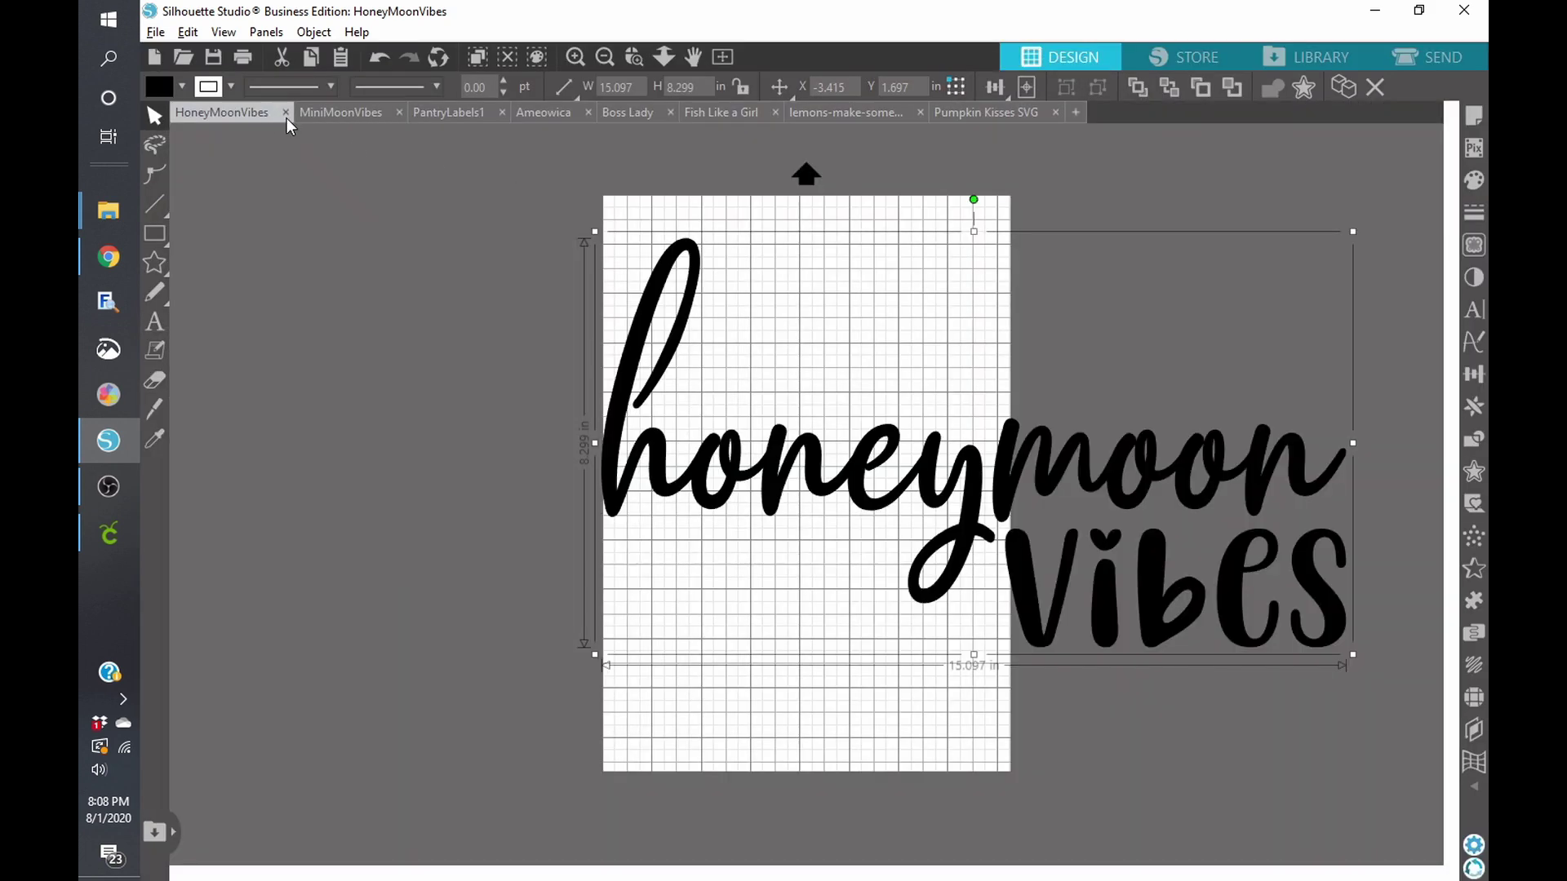
{"action": "left_click", "coordinate": [286, 114]}
Close MiniMoonVibes and zoom into the Pantry and Pasta cut lines in Send.
{"action": "left_click", "coordinate": [287, 111]}
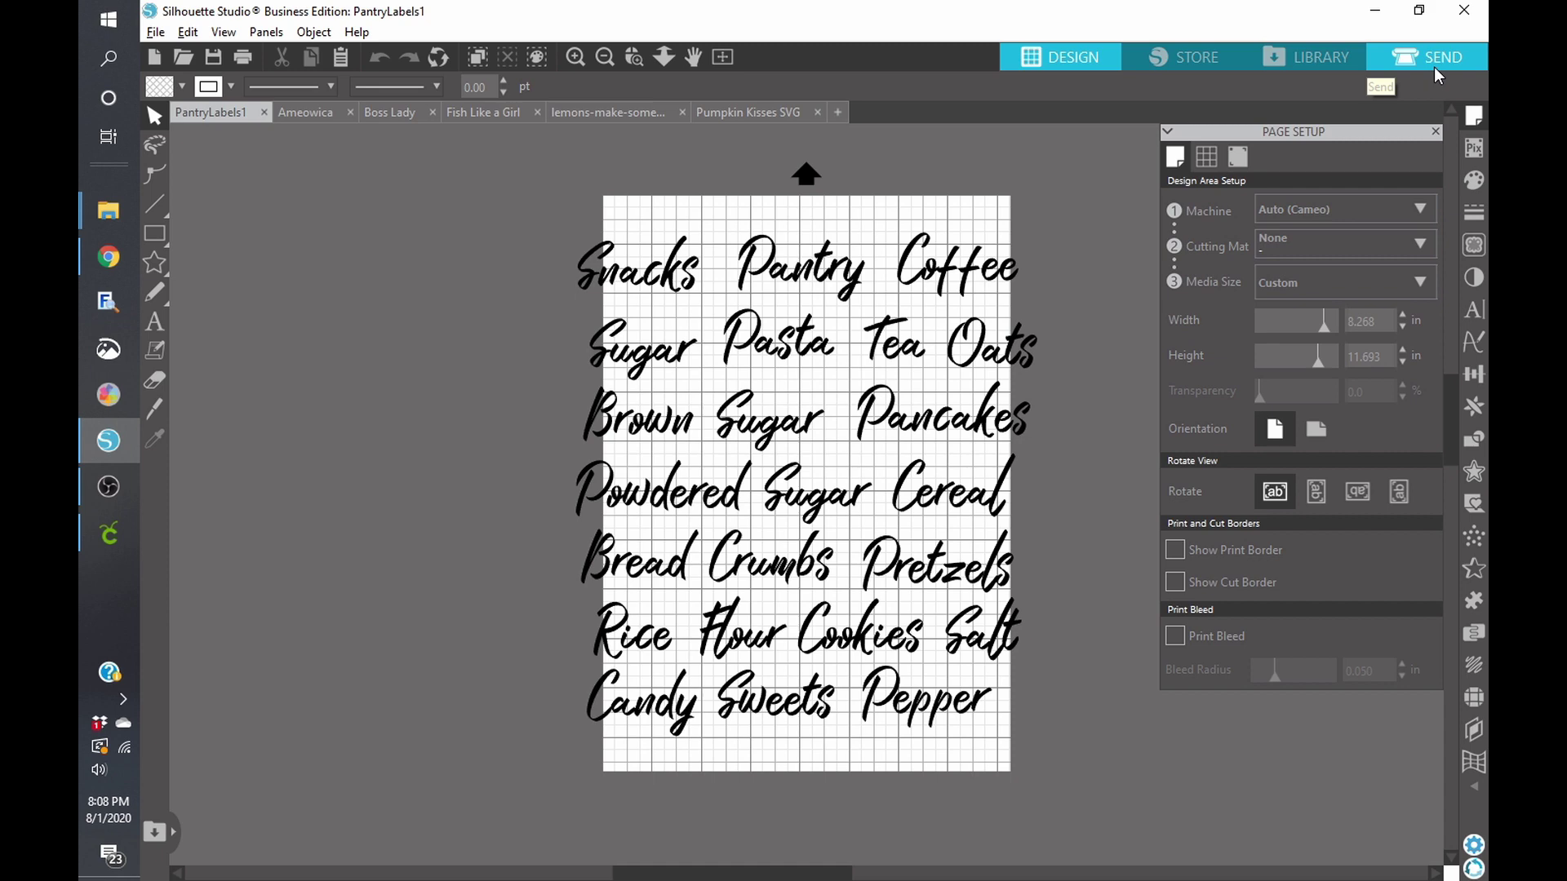
{"action": "left_click", "coordinate": [1438, 59]}
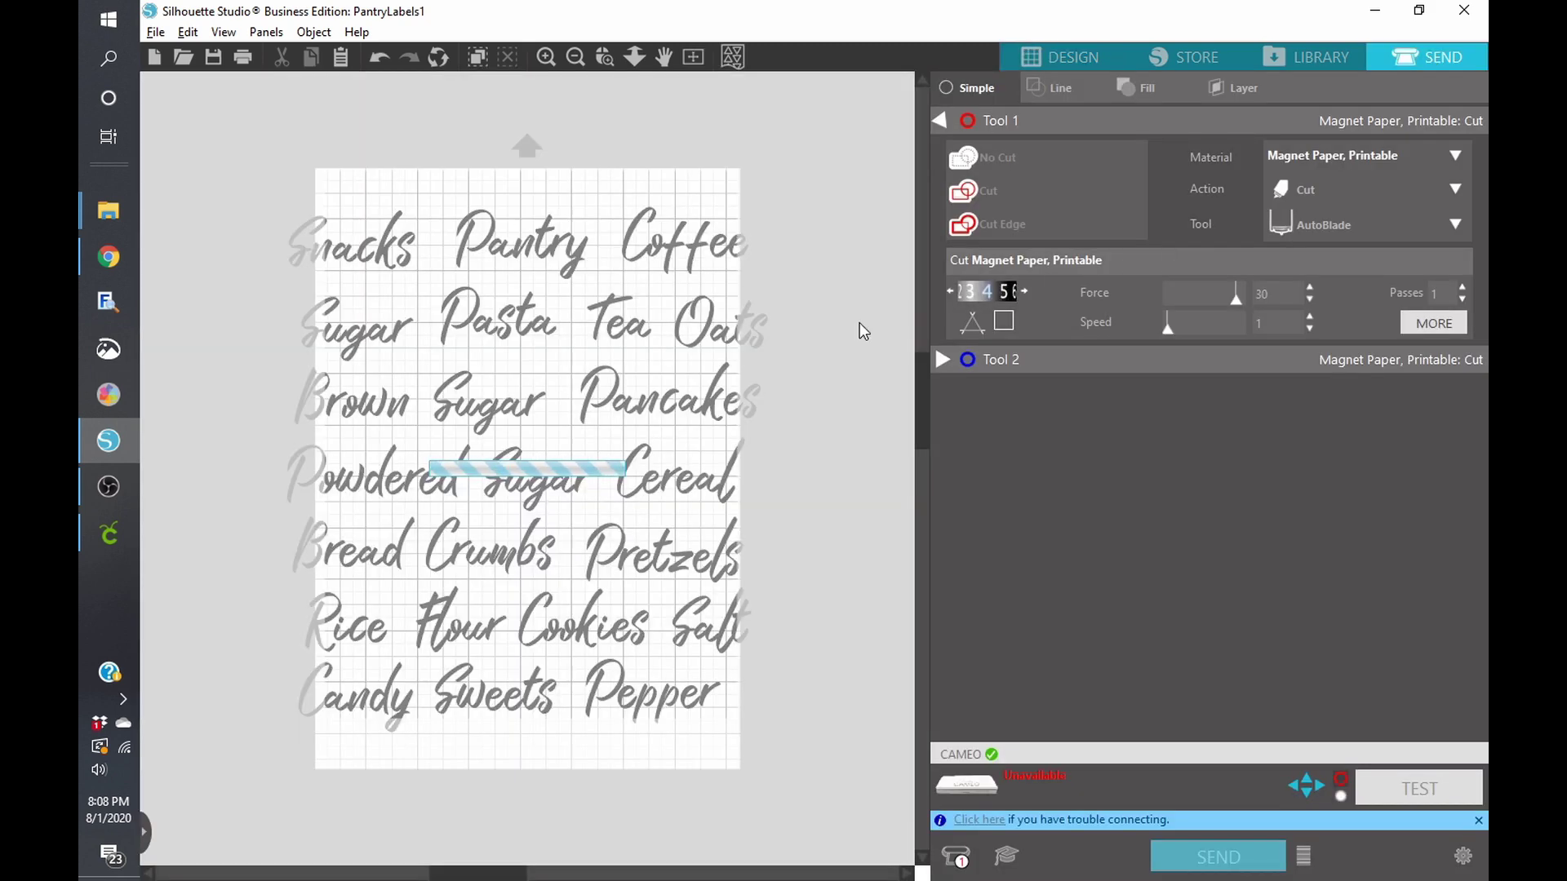
{"action": "left_click", "coordinate": [605, 57]}
{"action": "left_click_drag", "start_coordinate": [467, 155], "coordinate": [627, 336]}
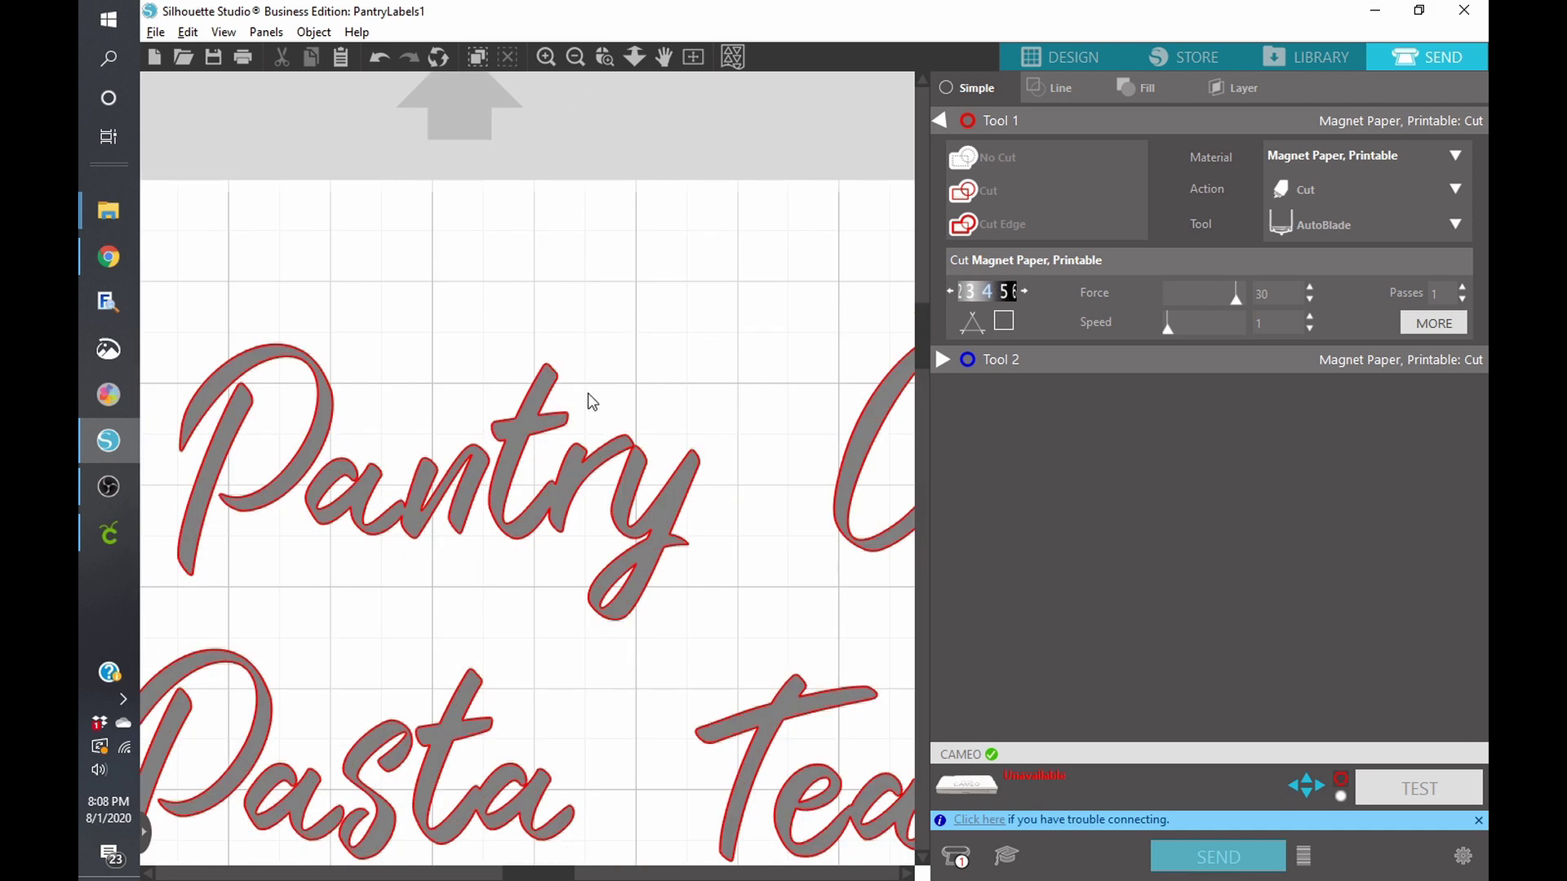
{"action": "scroll", "coordinate": [599, 428], "scroll_direction": "down", "scroll_amount": 3}
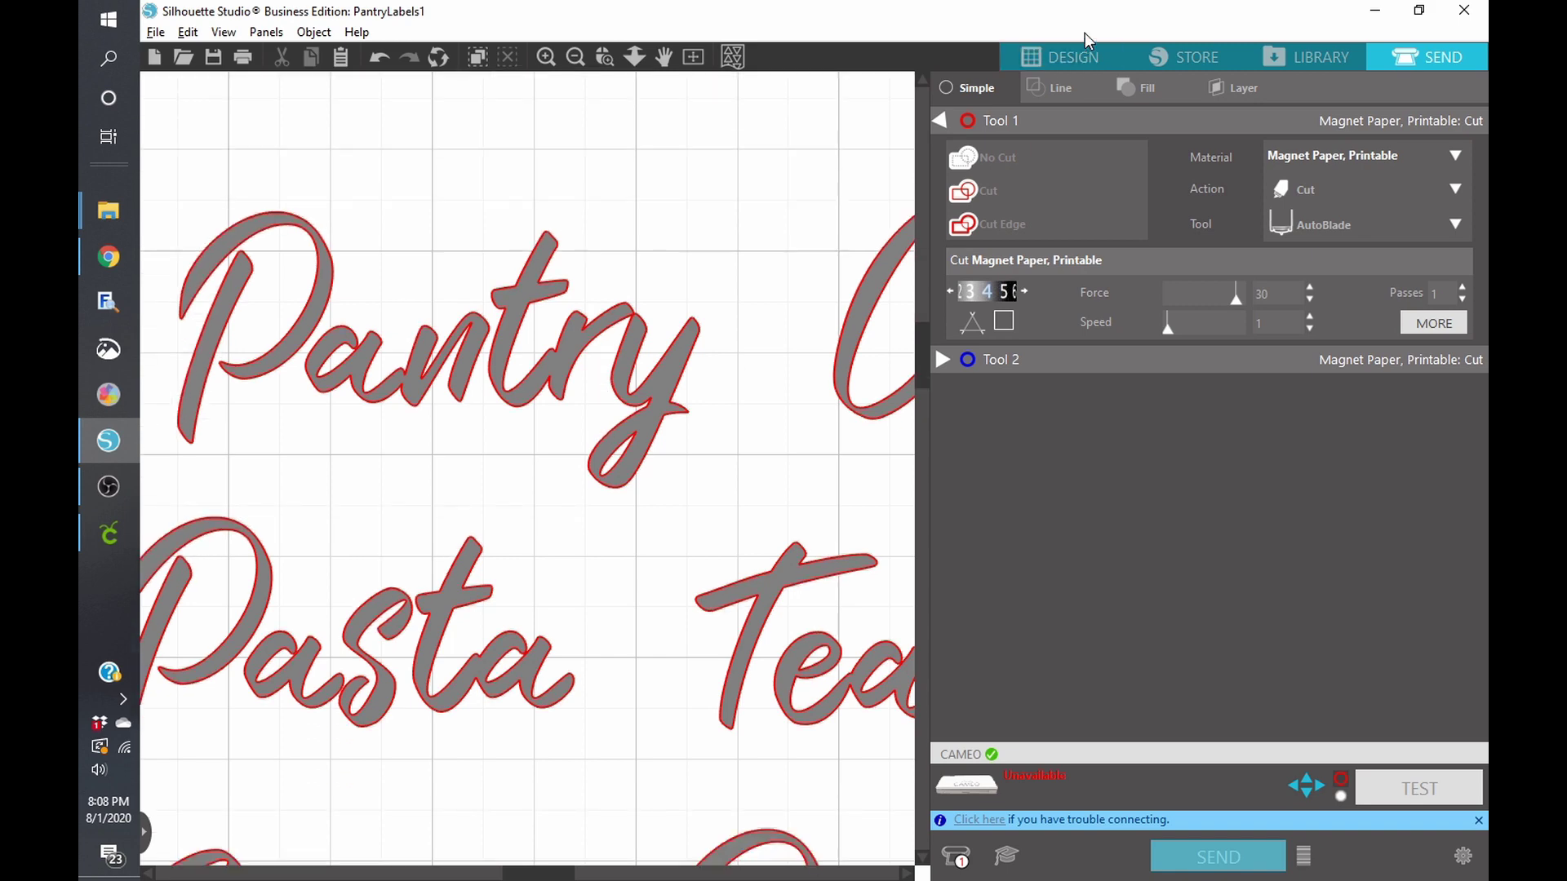
{"action": "left_click", "coordinate": [1070, 52]}
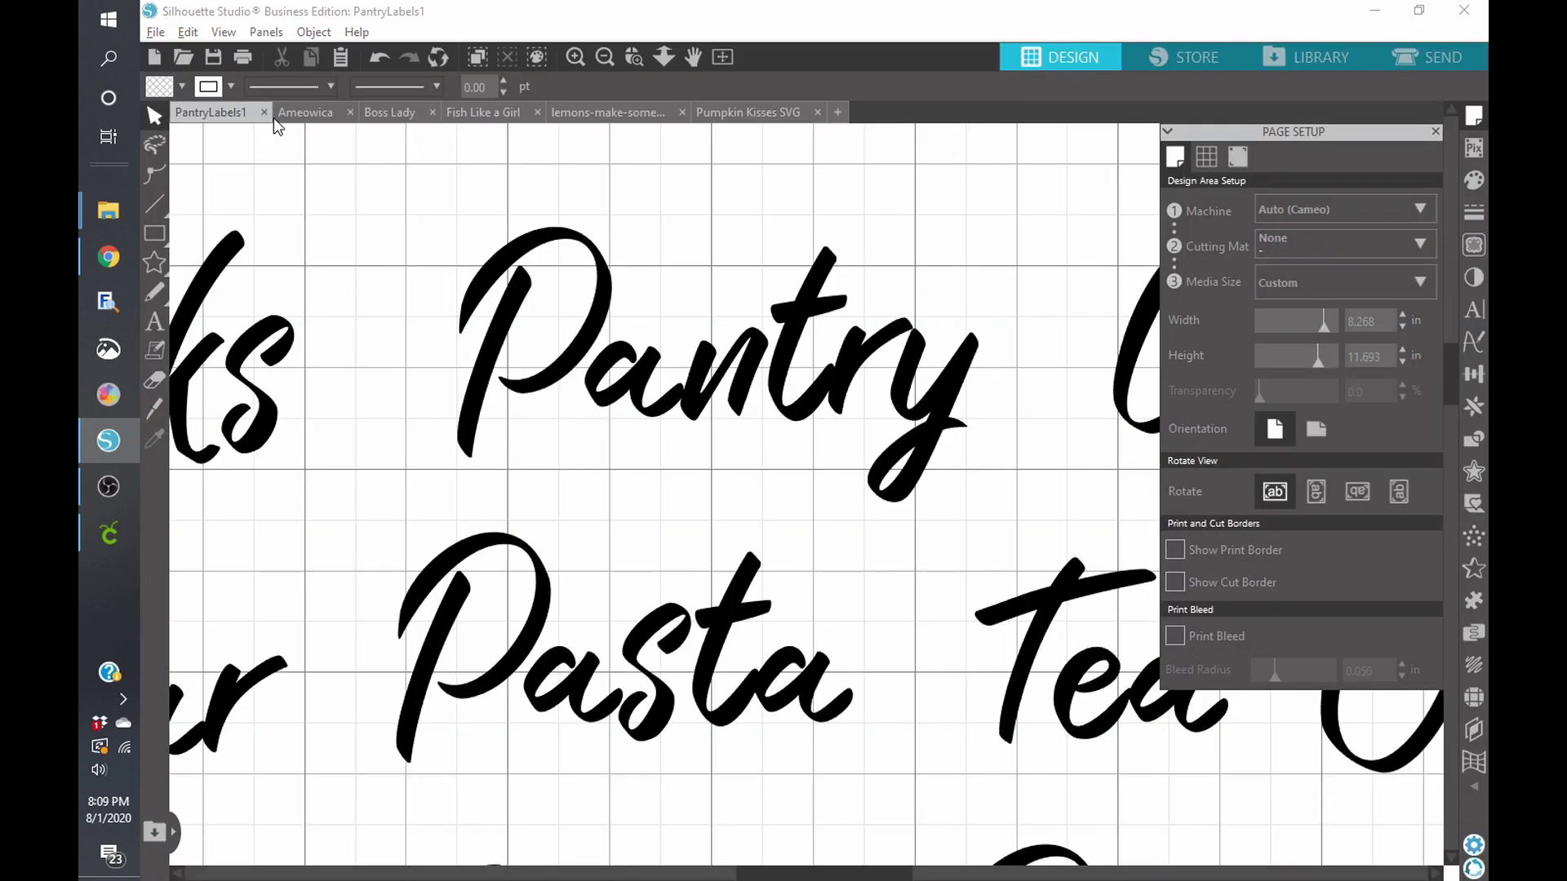
Close PantryLabels1 without saving and return to the browser.
{"action": "left_click", "coordinate": [262, 111]}
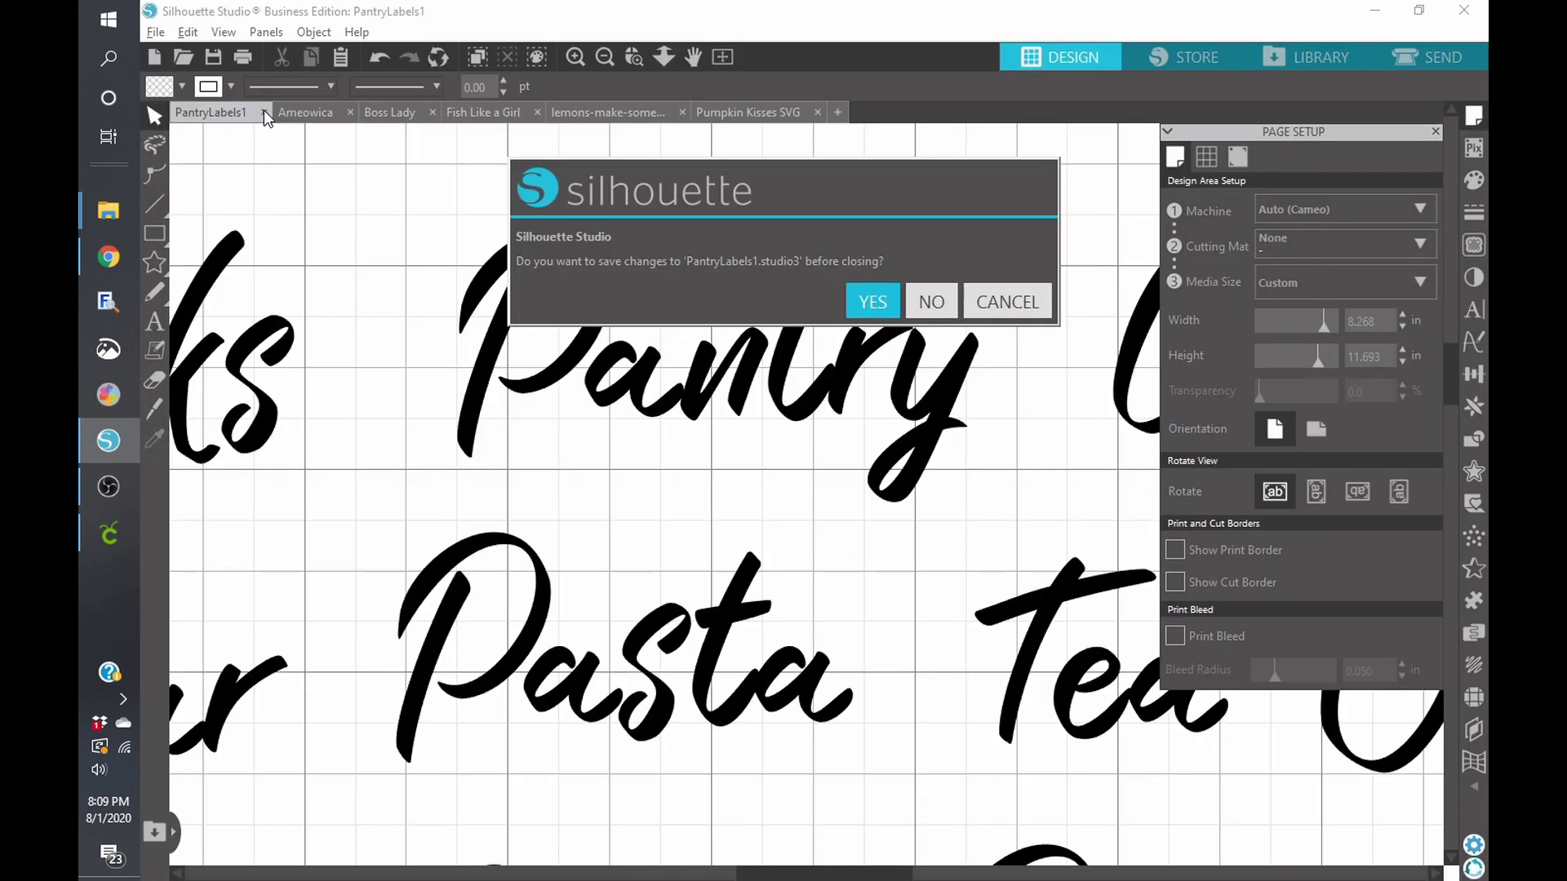
{"action": "left_click", "coordinate": [926, 299]}
{"action": "key", "text": "alt+Tab"}
Scroll through the HelloJolieDesigns Etsy shop listings, then return to Silhouette Studio.
{"action": "left_click", "coordinate": [608, 16]}
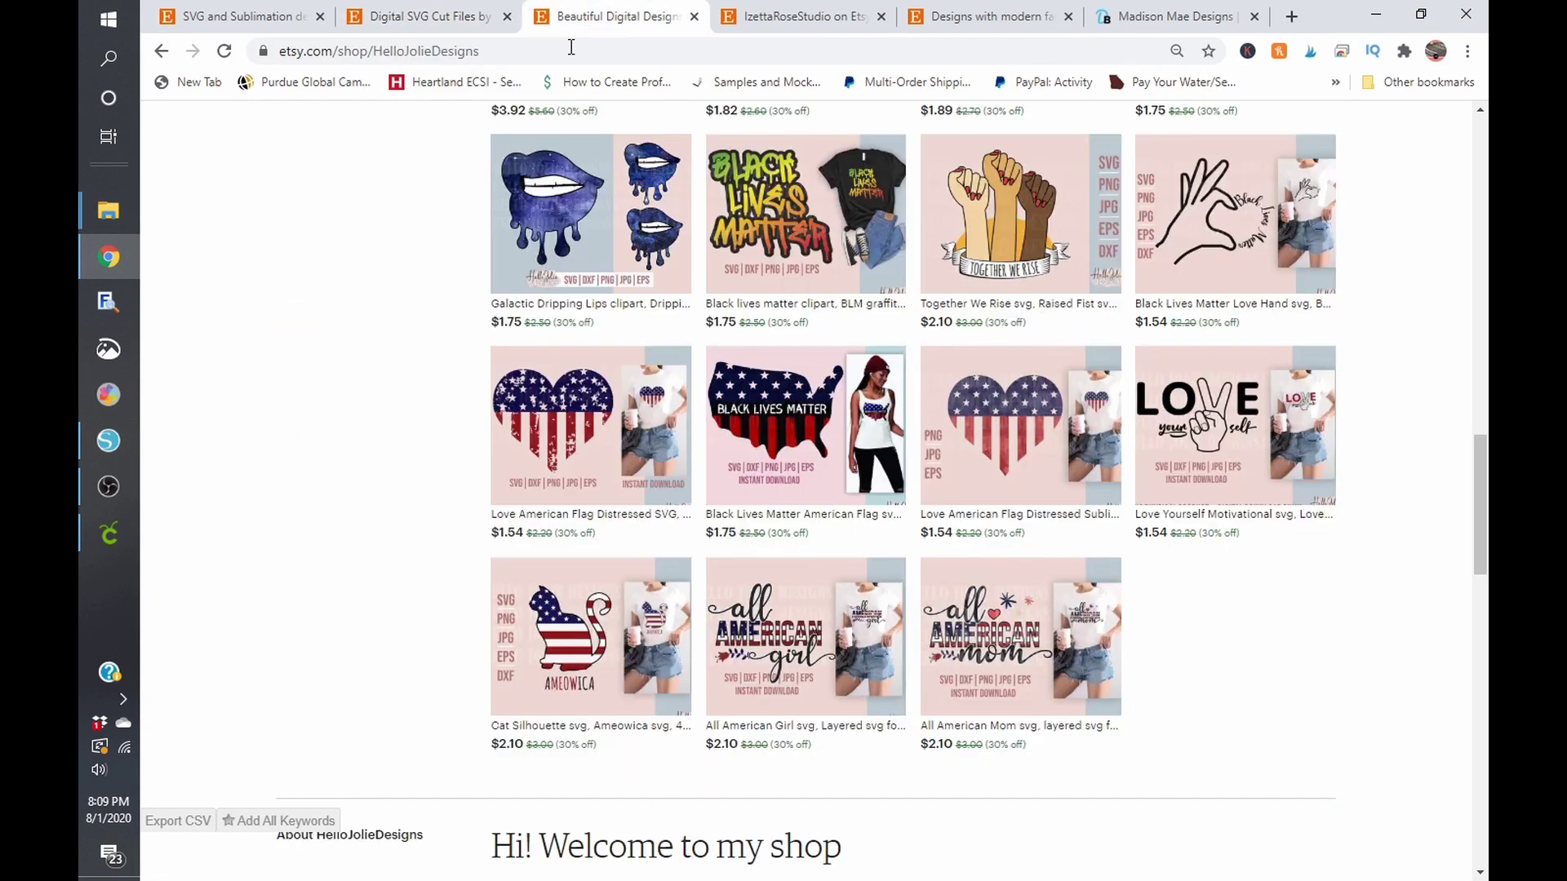
{"action": "scroll", "coordinate": [660, 677], "scroll_direction": "up", "scroll_amount": 5}
{"action": "scroll", "coordinate": [659, 677], "scroll_direction": "up", "scroll_amount": 12}
{"action": "scroll", "coordinate": [745, 612], "scroll_direction": "down", "scroll_amount": 3}
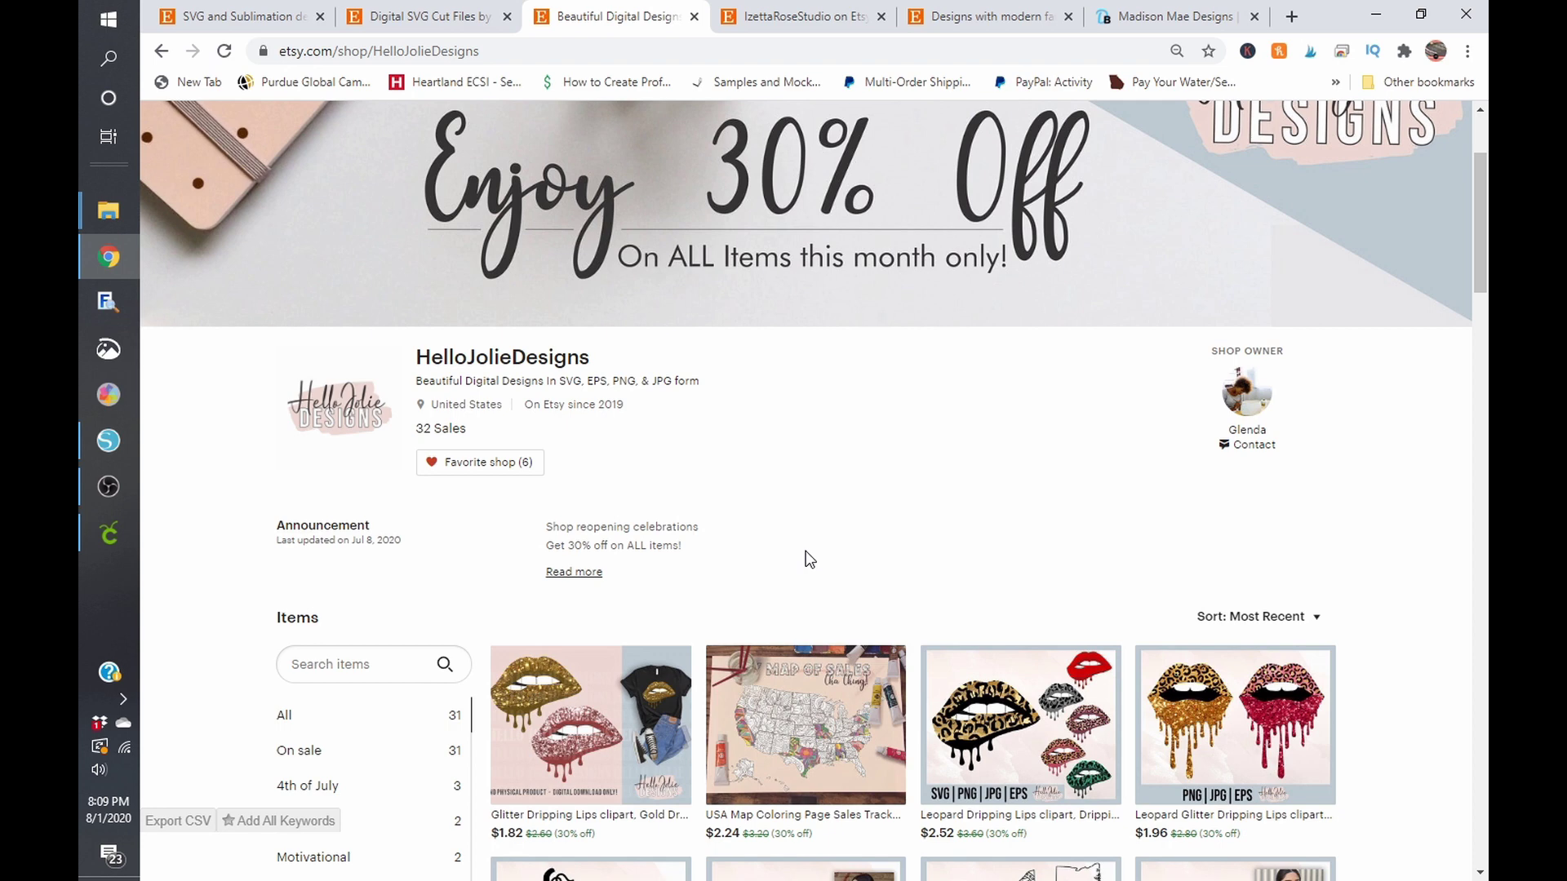
{"action": "scroll", "coordinate": [809, 559], "scroll_direction": "down", "scroll_amount": 1}
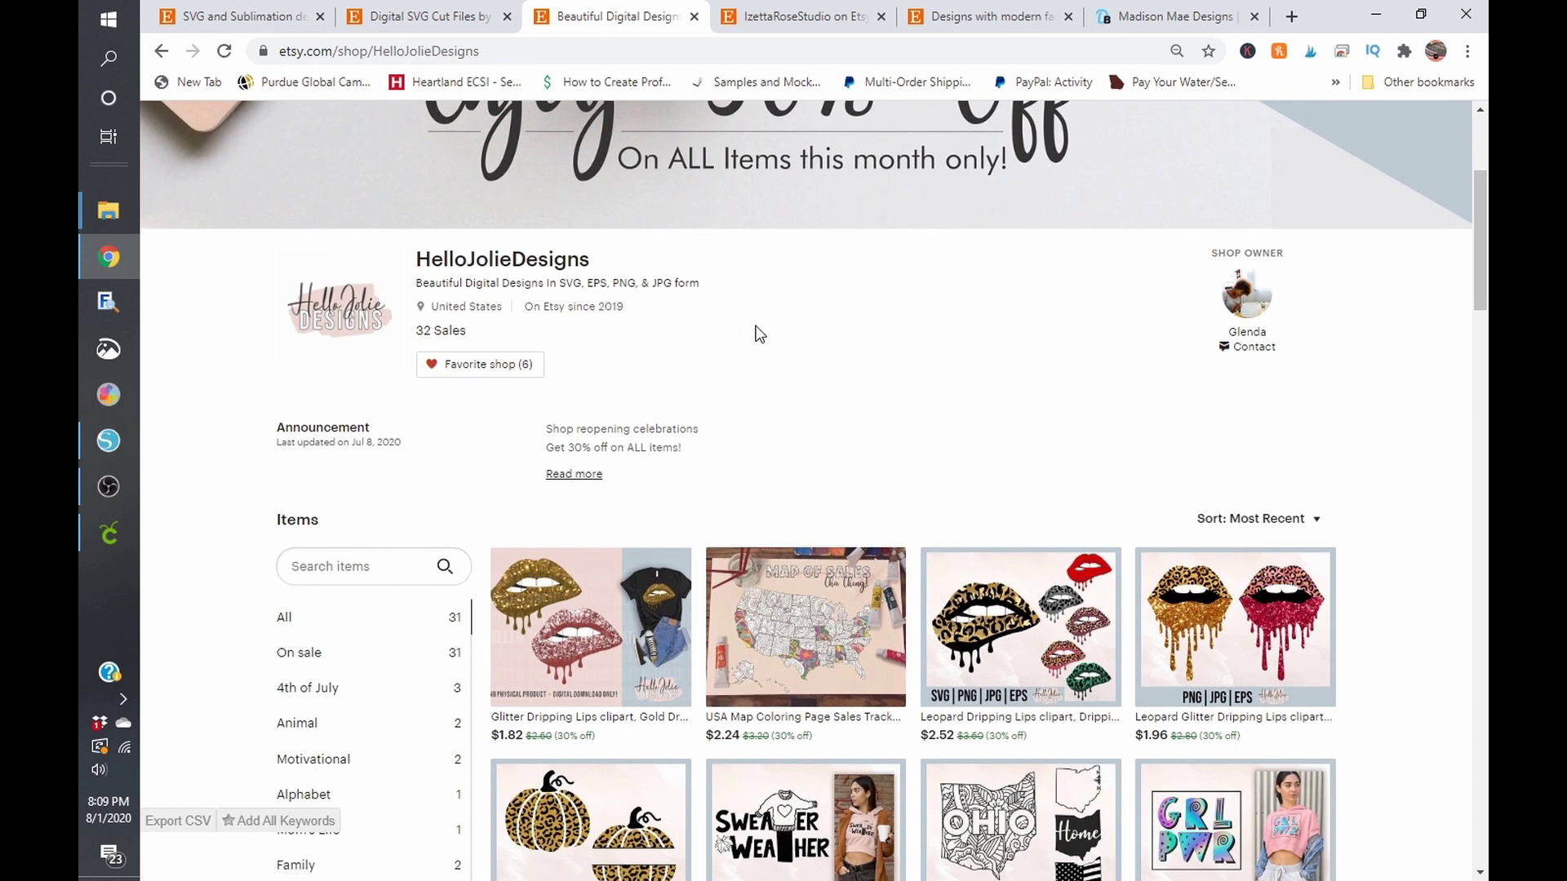
{"action": "scroll", "coordinate": [756, 329], "scroll_direction": "down", "scroll_amount": 3}
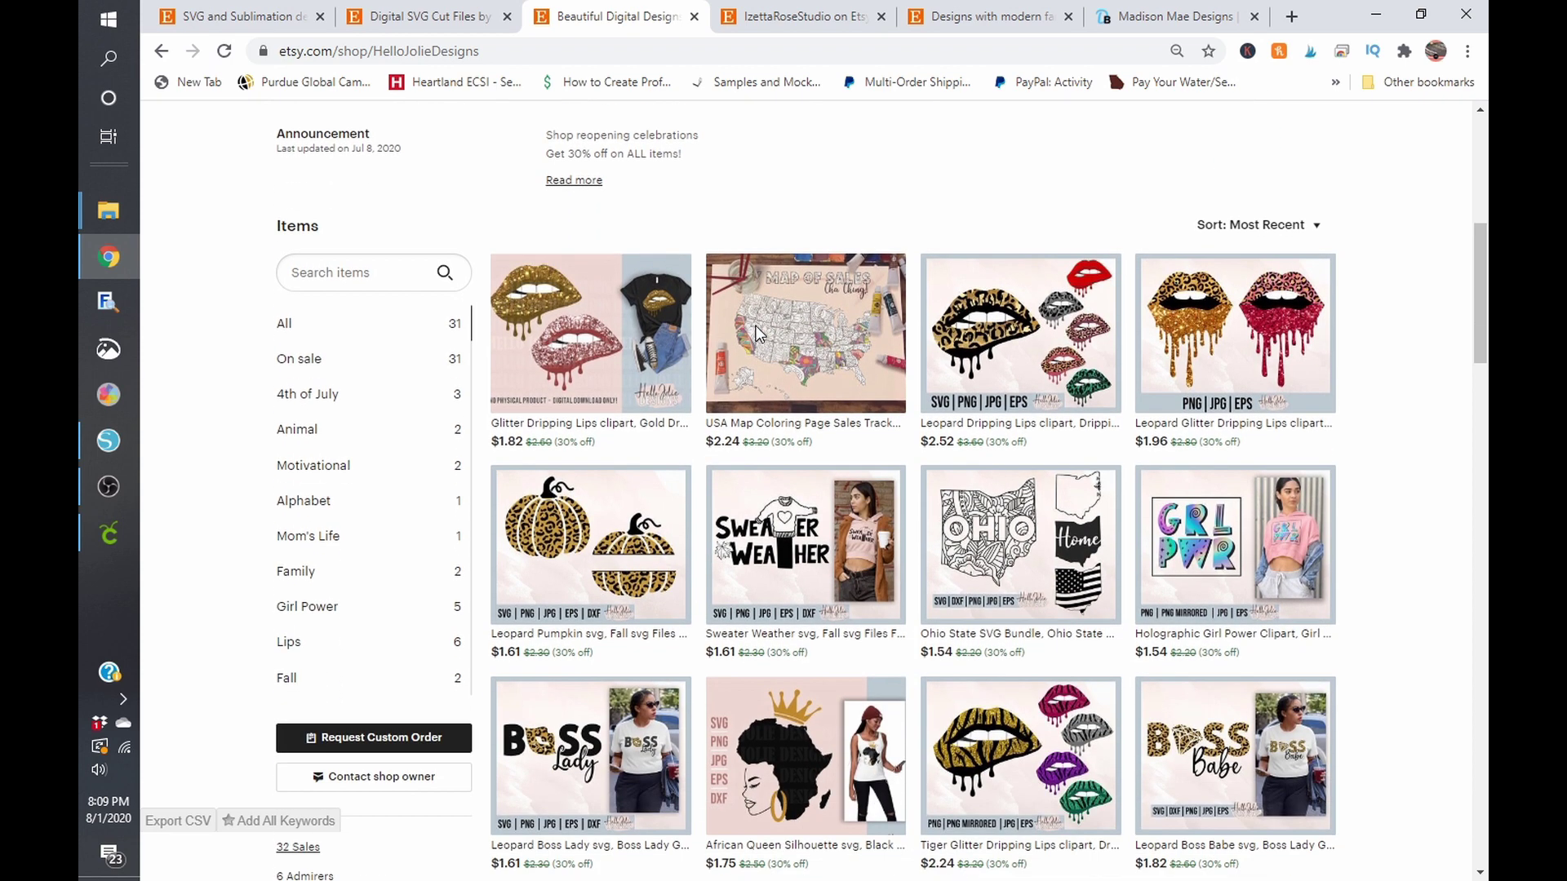
{"action": "scroll", "coordinate": [756, 331], "scroll_direction": "down", "scroll_amount": 2}
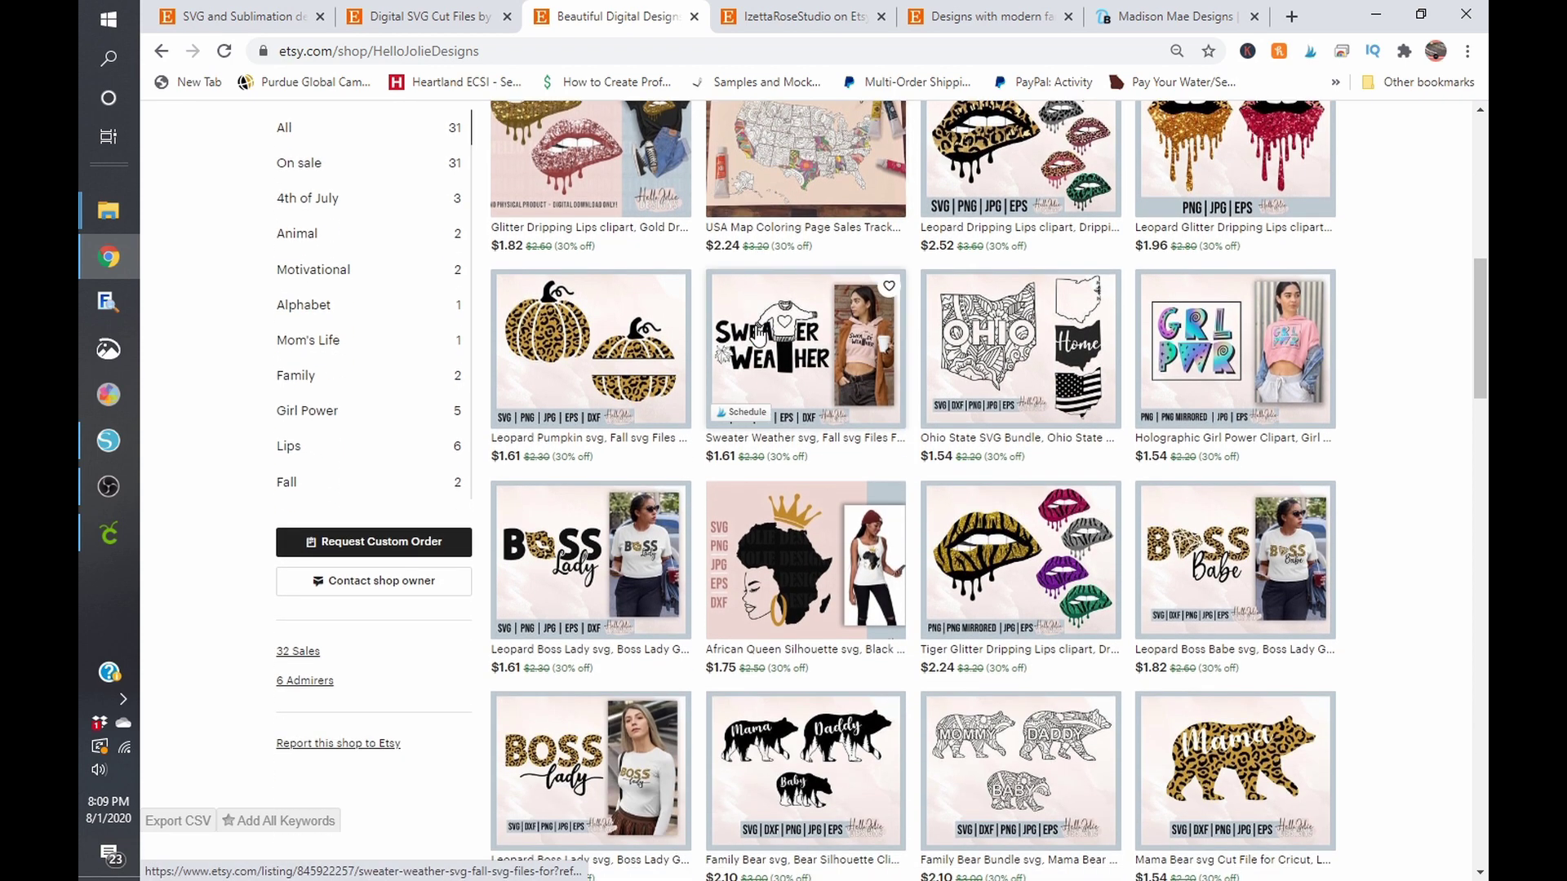
{"action": "scroll", "coordinate": [756, 331], "scroll_direction": "down", "scroll_amount": 1}
{"action": "scroll", "coordinate": [756, 330], "scroll_direction": "down", "scroll_amount": 1}
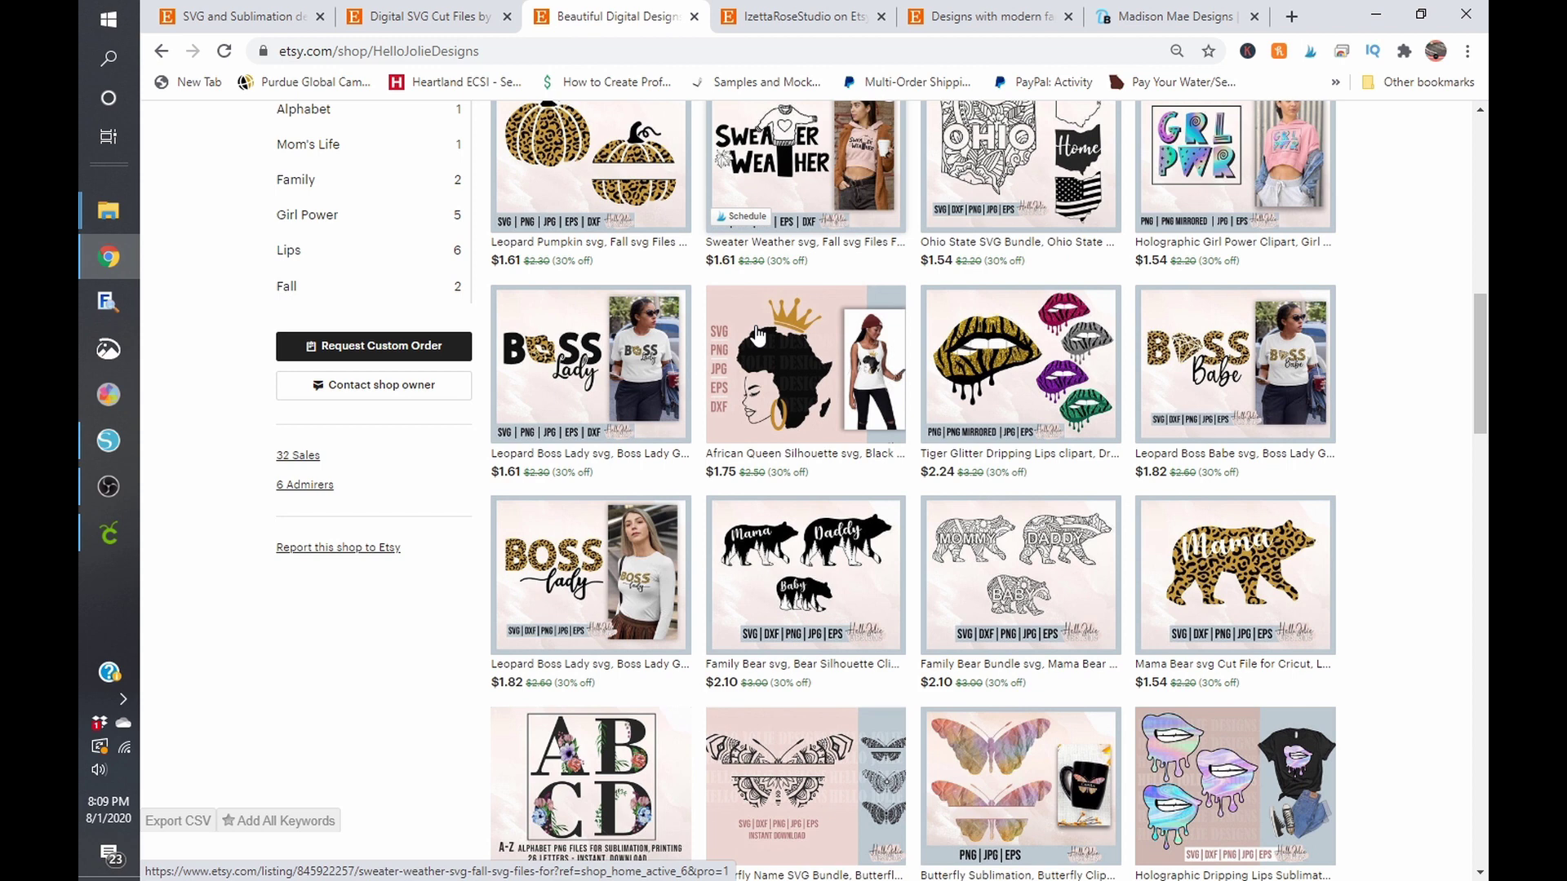
{"action": "scroll", "coordinate": [757, 330], "scroll_direction": "down", "scroll_amount": 2}
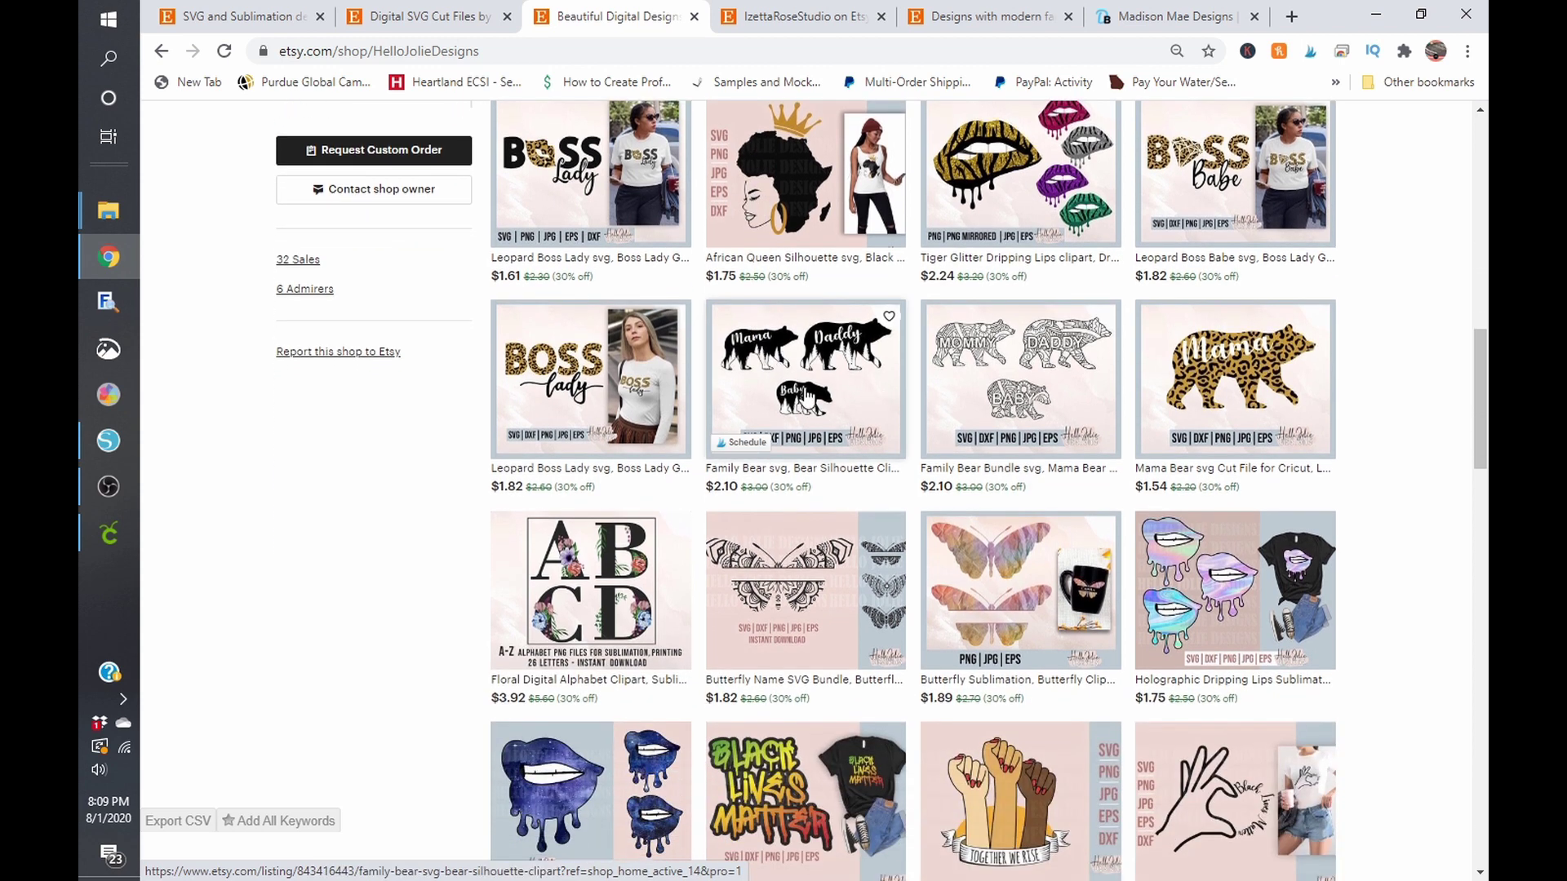
{"action": "left_click", "coordinate": [108, 440]}
Open the Ameowica document, select the cat design, and set the page width to 12 in.
{"action": "left_click", "coordinate": [204, 112]}
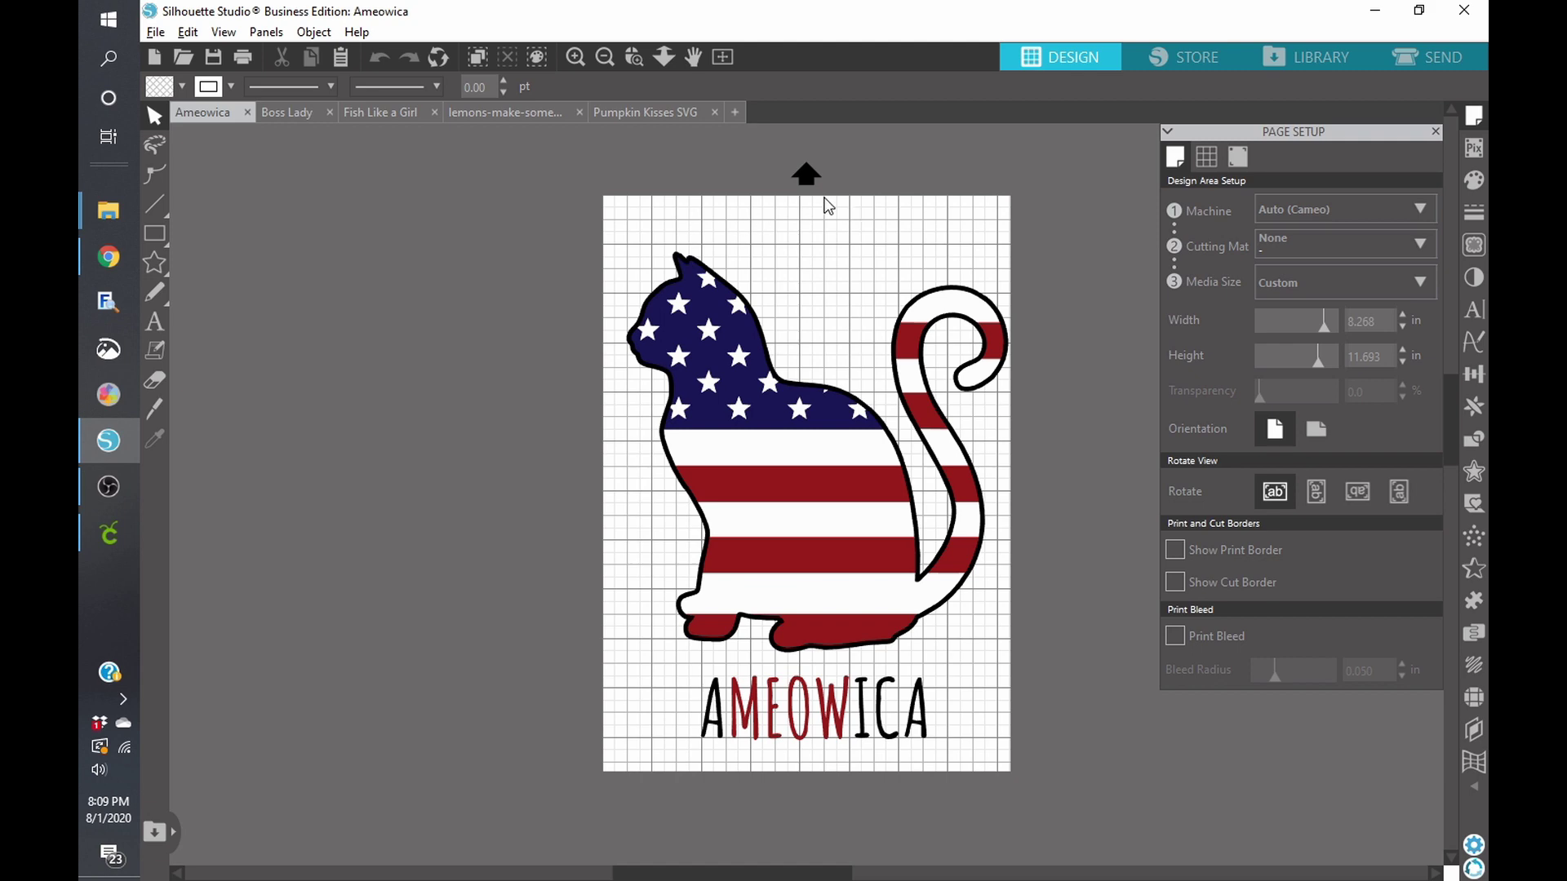
{"action": "left_click", "coordinate": [748, 380]}
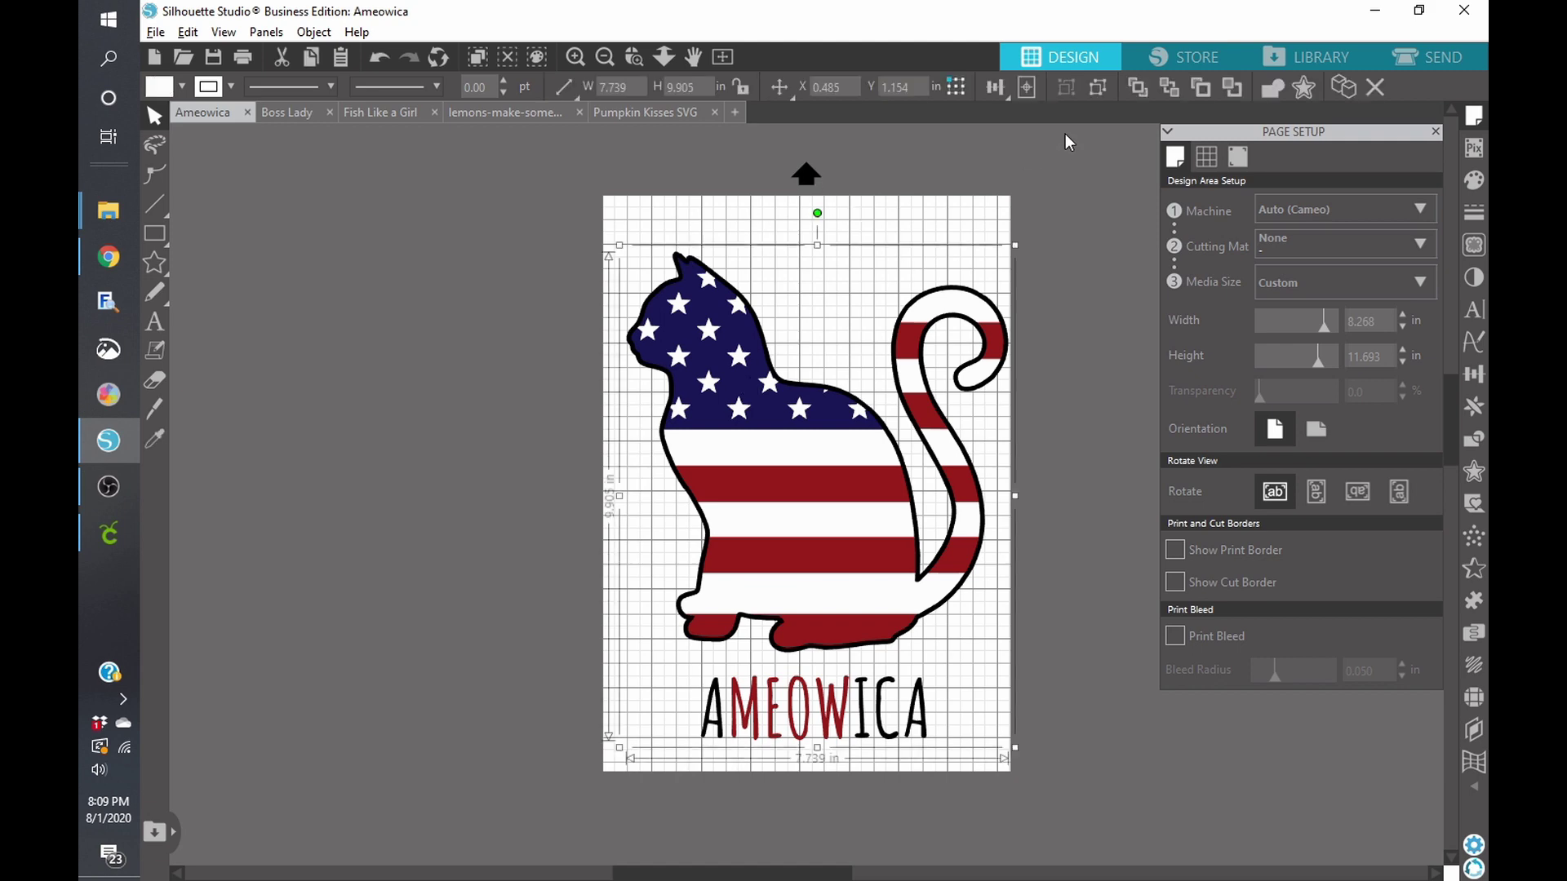
{"action": "double_click", "coordinate": [1361, 332]}
{"action": "type", "text": "12"}
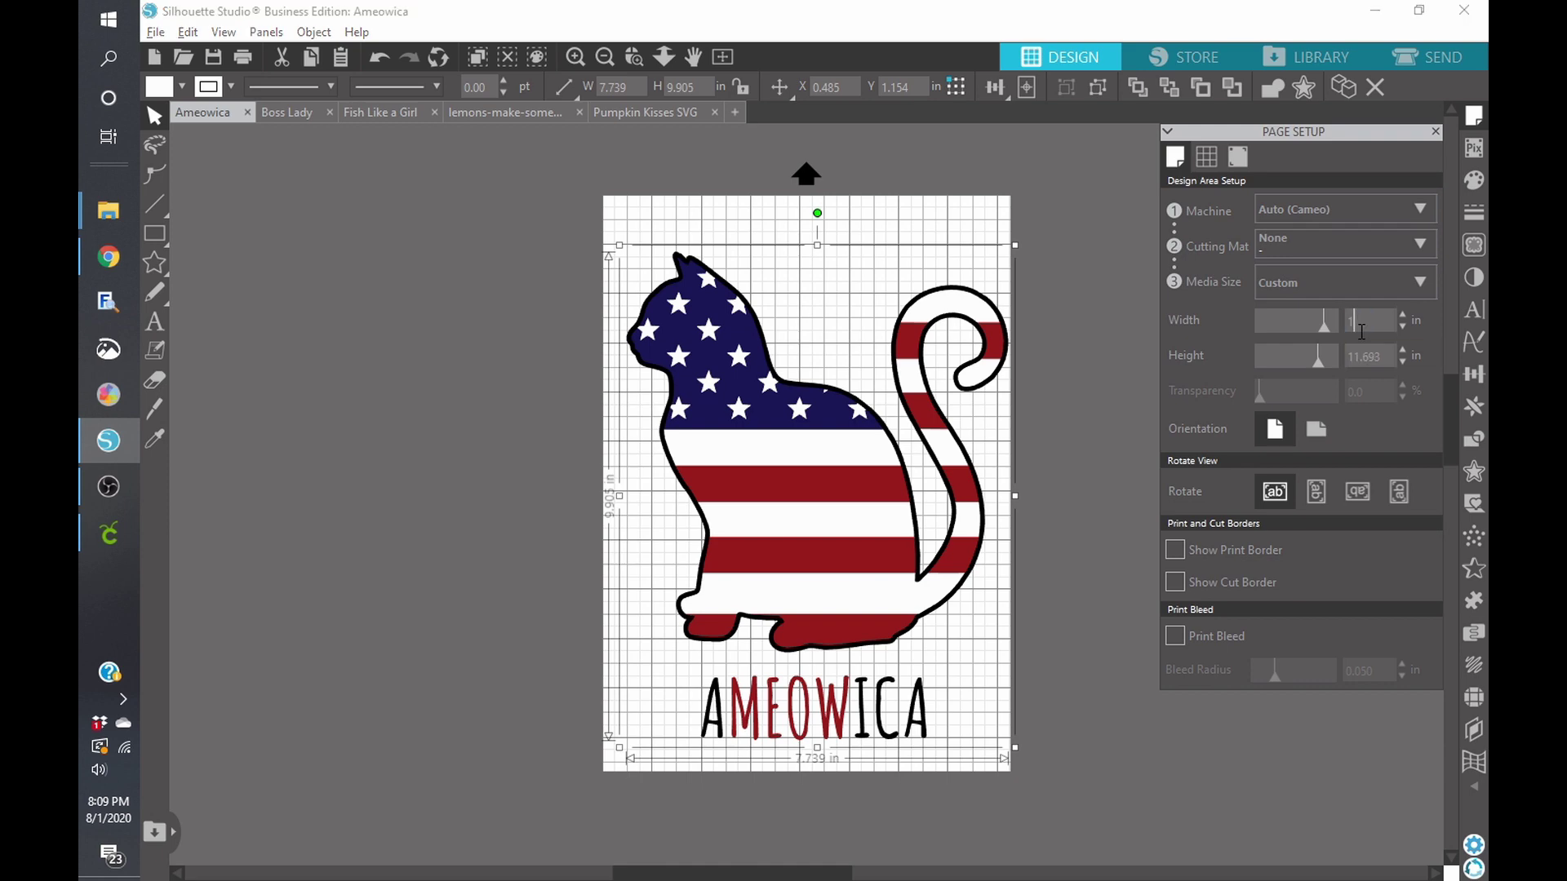
{"action": "key", "text": "Tab"}
{"action": "type", "text": "2"}
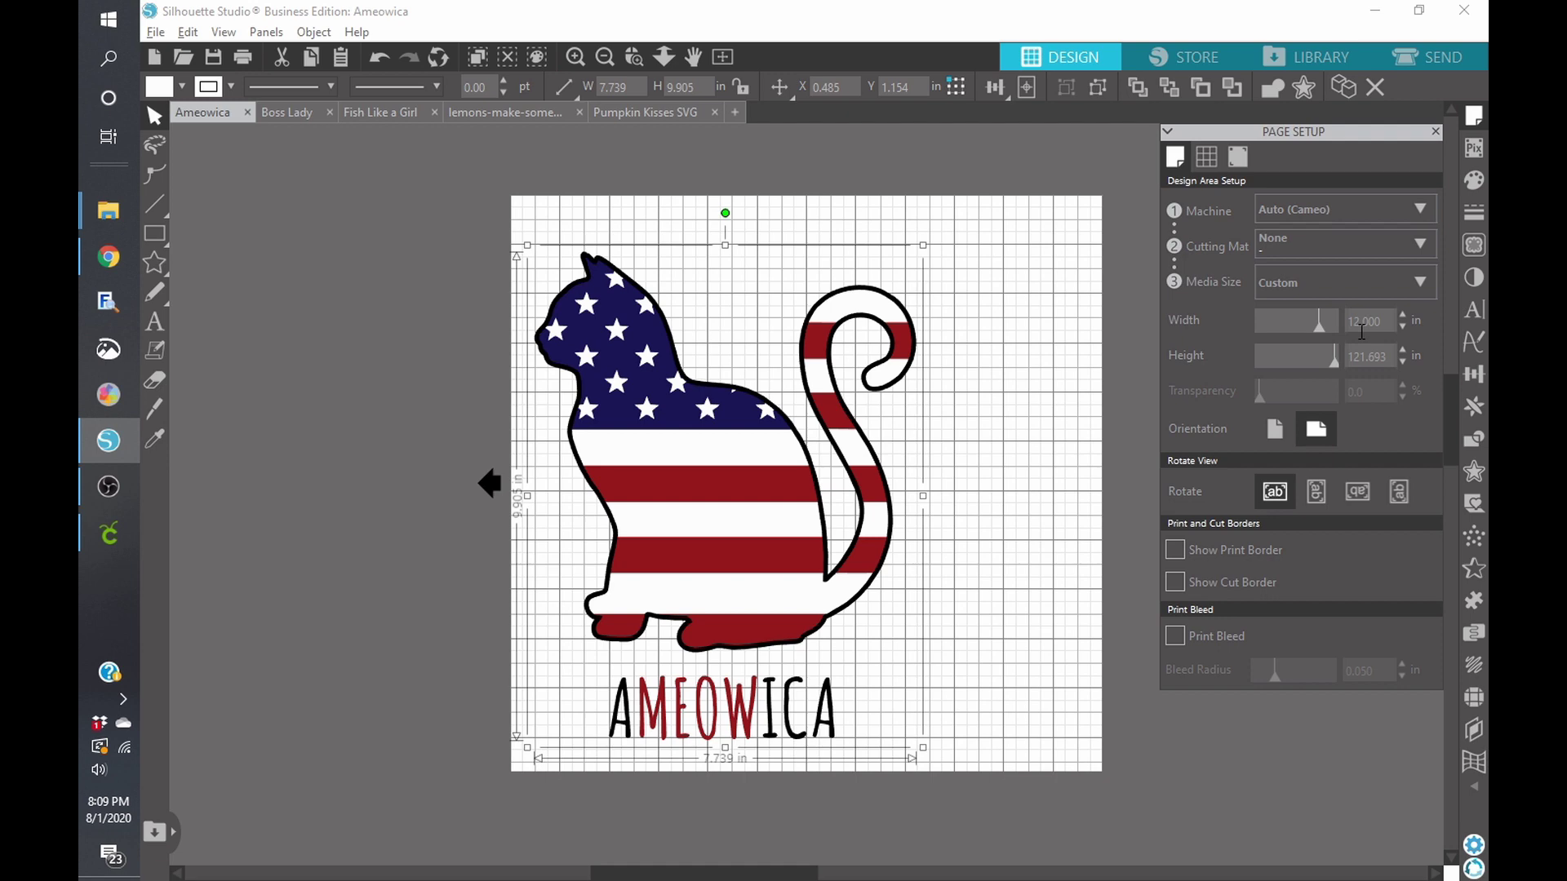
{"action": "key", "text": "BackSpace"}
{"action": "key", "text": "BackSpace"}
Set the page height to 12 in and centre the cat on the square page.
{"action": "double_click", "coordinate": [1356, 356]}
{"action": "type", "text": "12"}
{"action": "key", "text": "Return"}
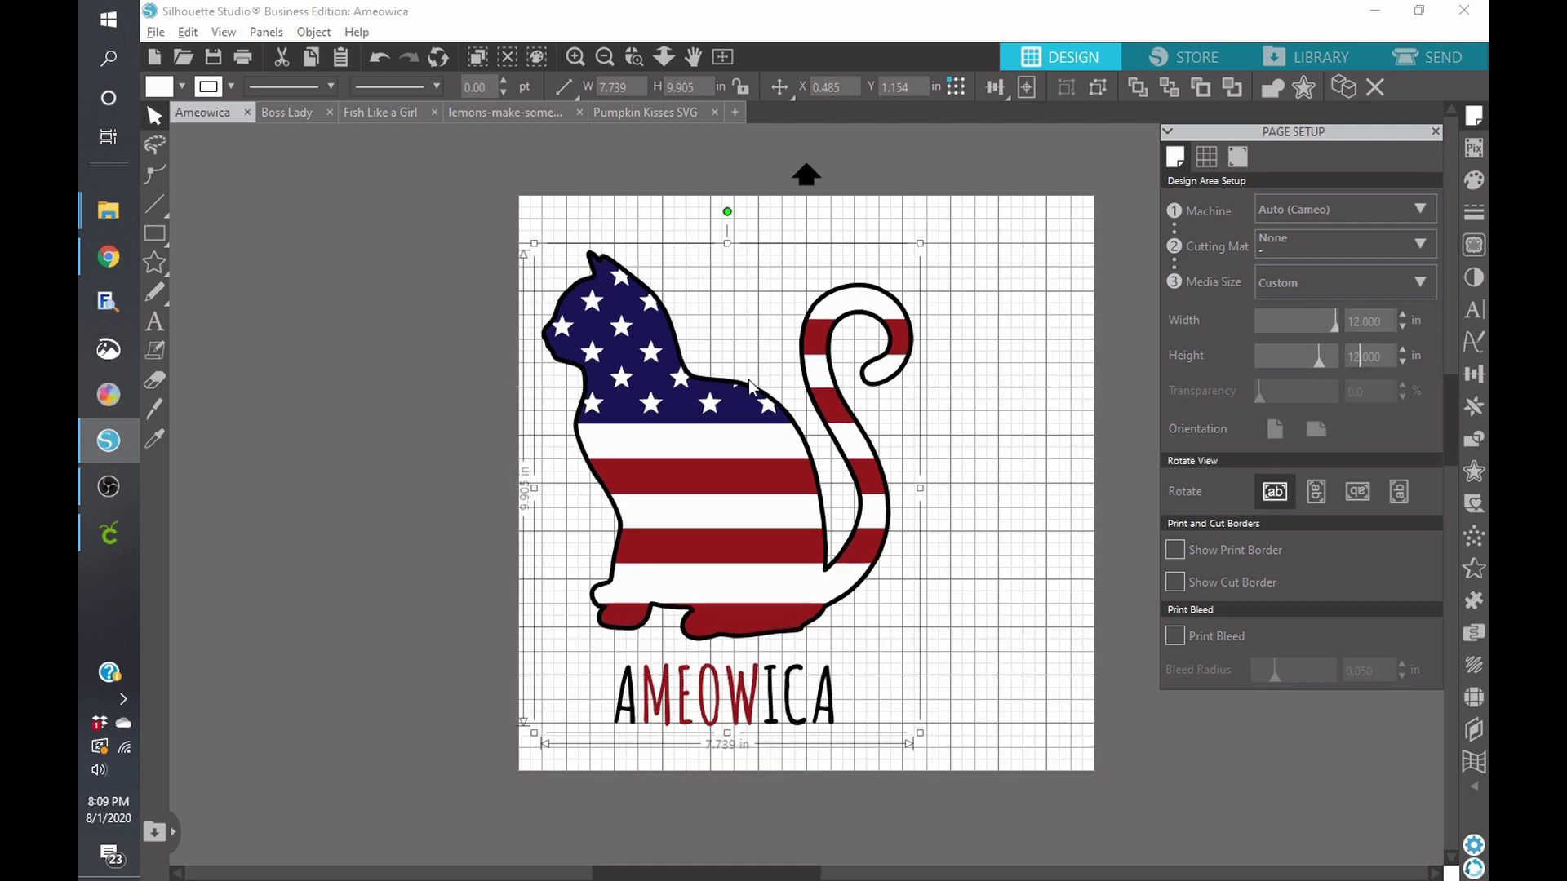
{"action": "left_click_drag", "start_coordinate": [740, 454], "coordinate": [817, 449]}
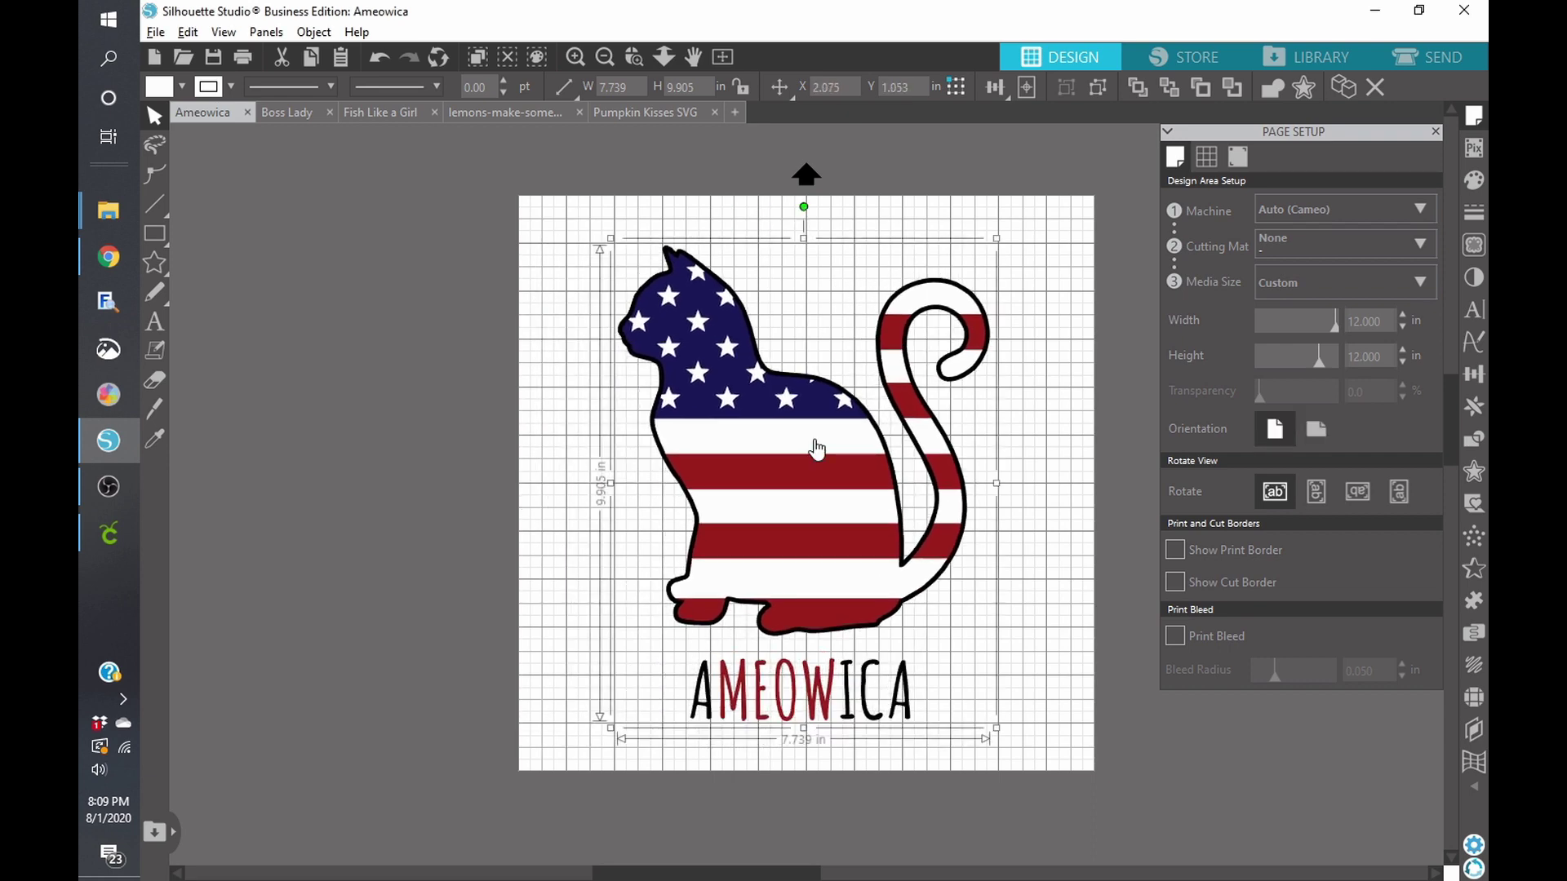
Ungroup the cat, test-drag its red, navy and black layers with undo, then preview in Send.
{"action": "left_click", "coordinate": [1094, 88]}
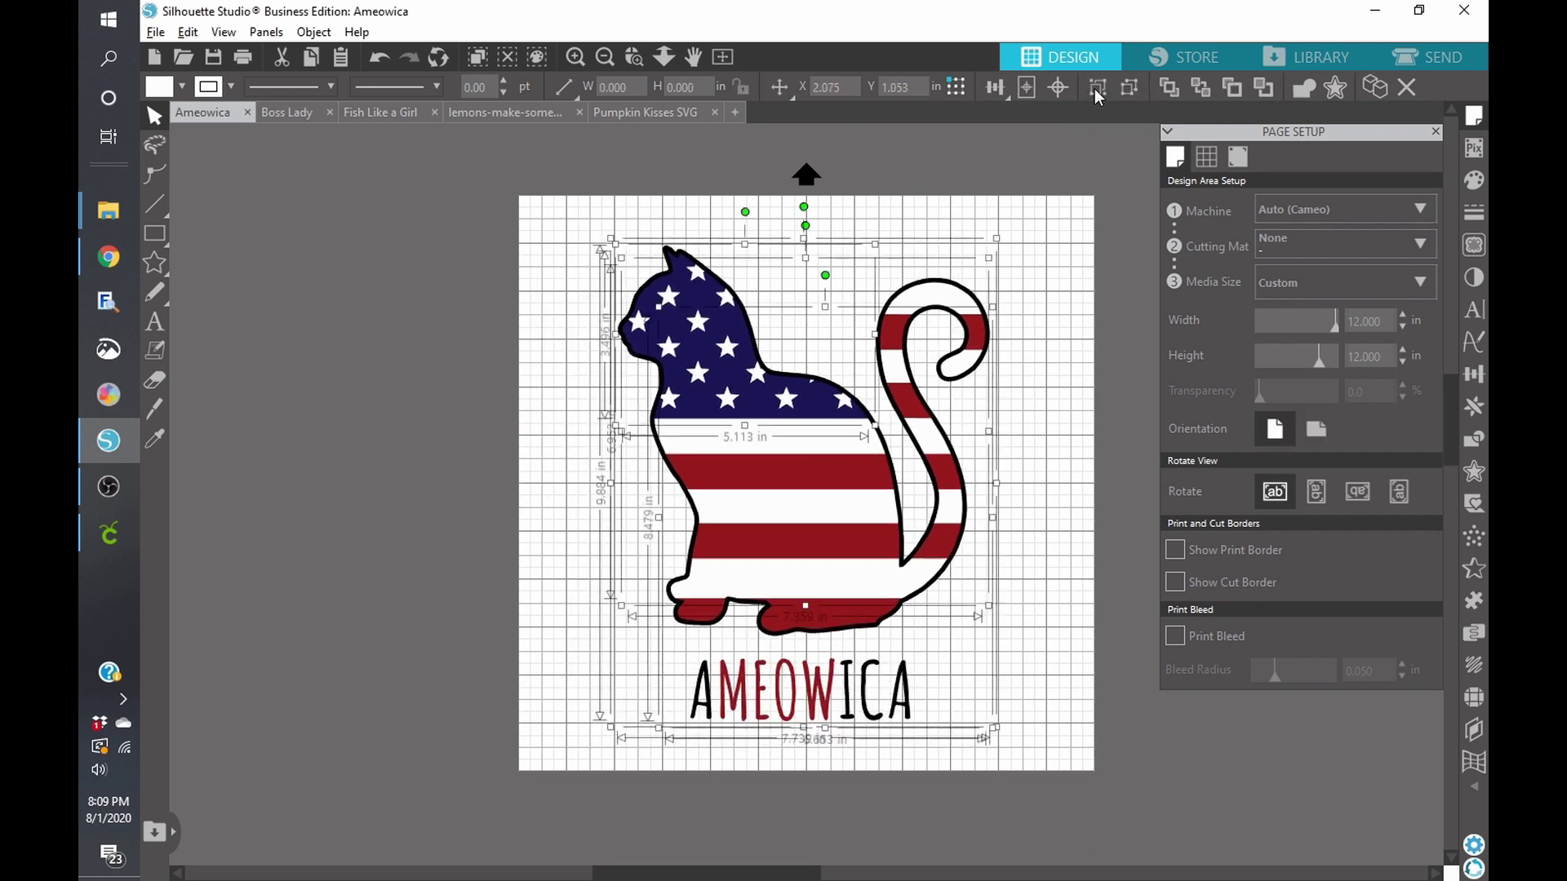
{"action": "left_click", "coordinate": [1060, 341]}
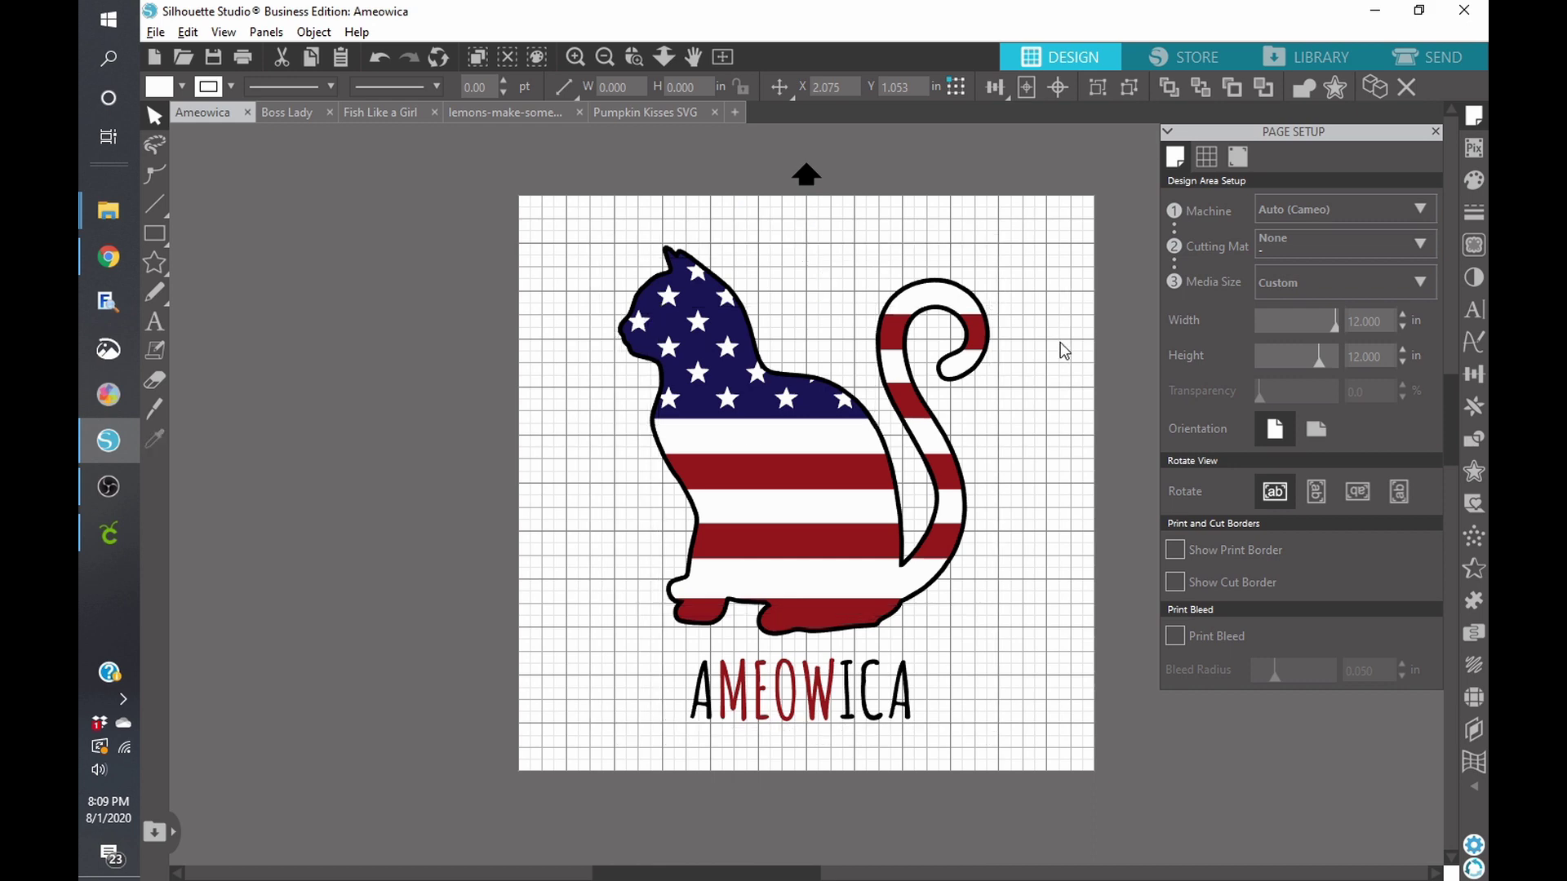
{"action": "left_click_drag", "start_coordinate": [808, 480], "coordinate": [400, 441]}
{"action": "key", "text": "ctrl+z"}
{"action": "key", "text": "ctrl+z"}
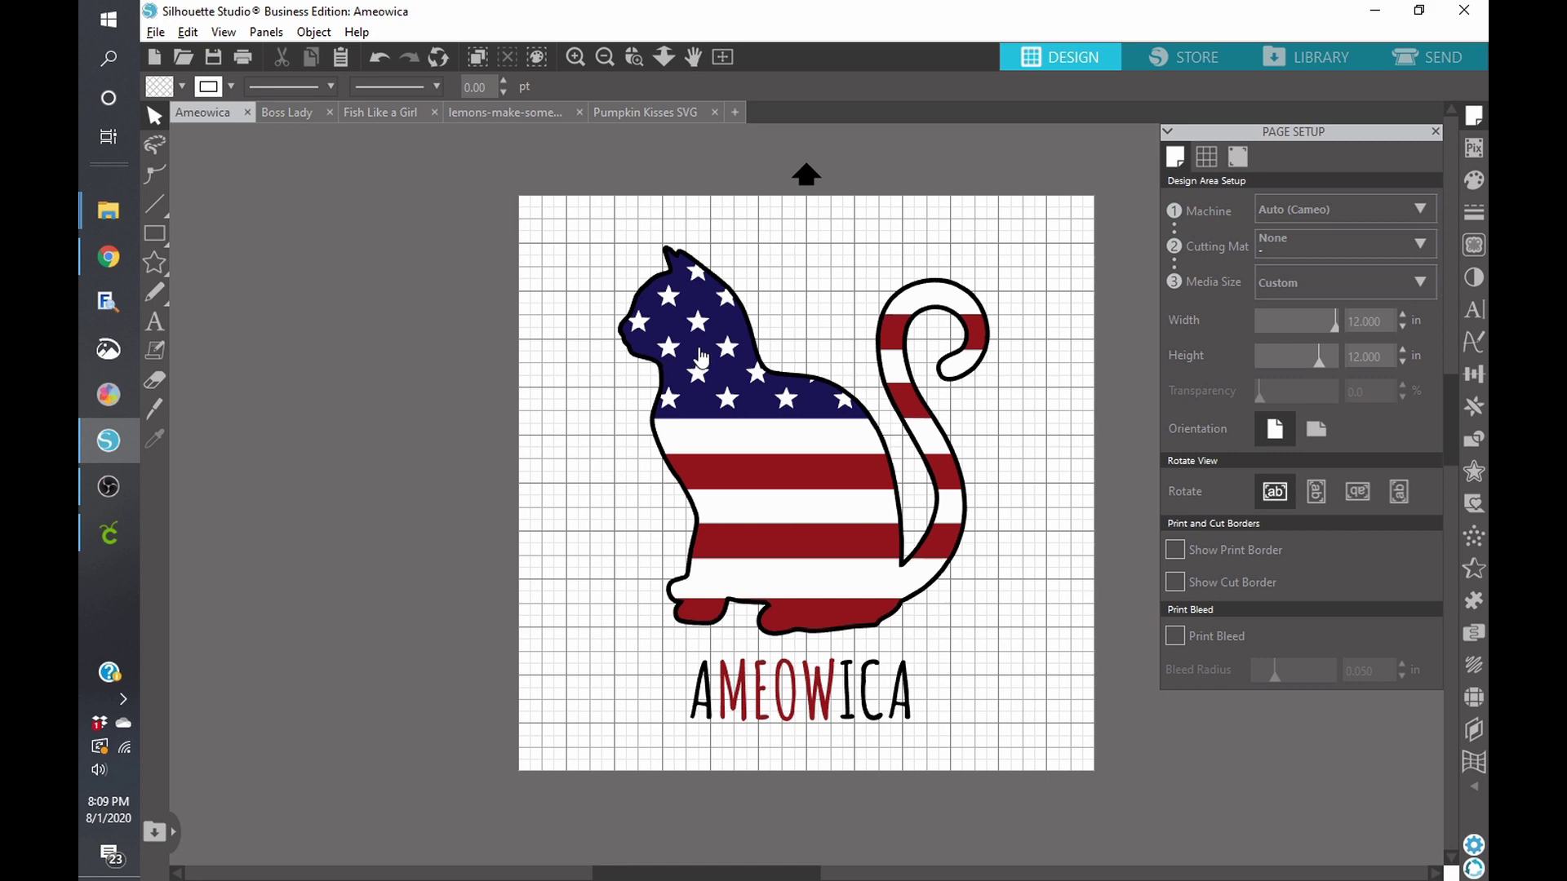
{"action": "left_click_drag", "start_coordinate": [690, 359], "coordinate": [526, 354]}
{"action": "key", "text": "ctrl+z"}
{"action": "left_click_drag", "start_coordinate": [869, 678], "coordinate": [891, 679]}
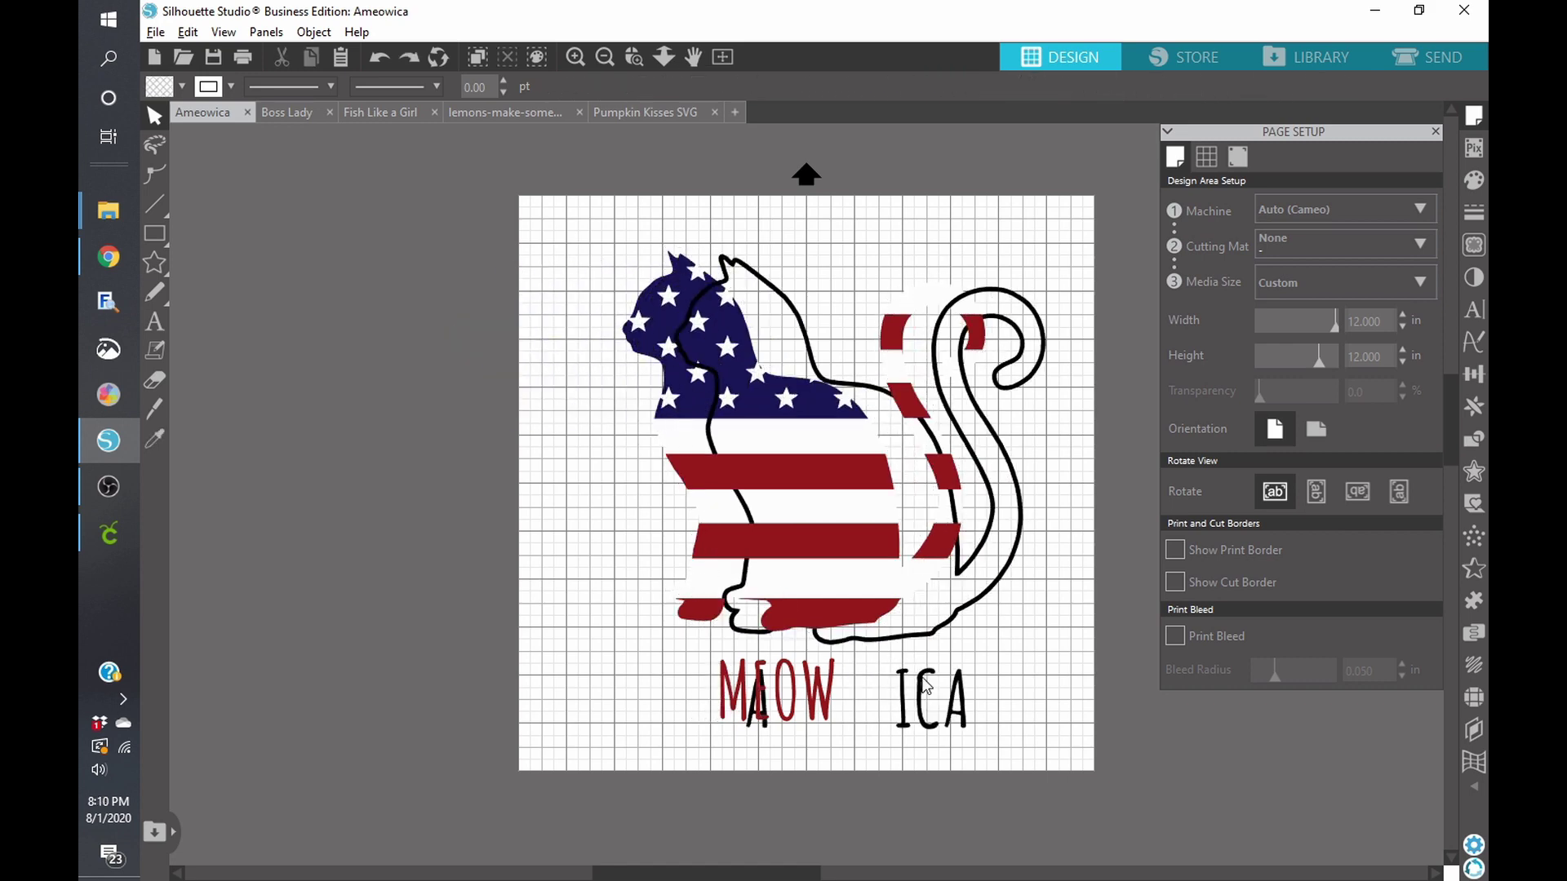
{"action": "key", "text": "ctrl+z"}
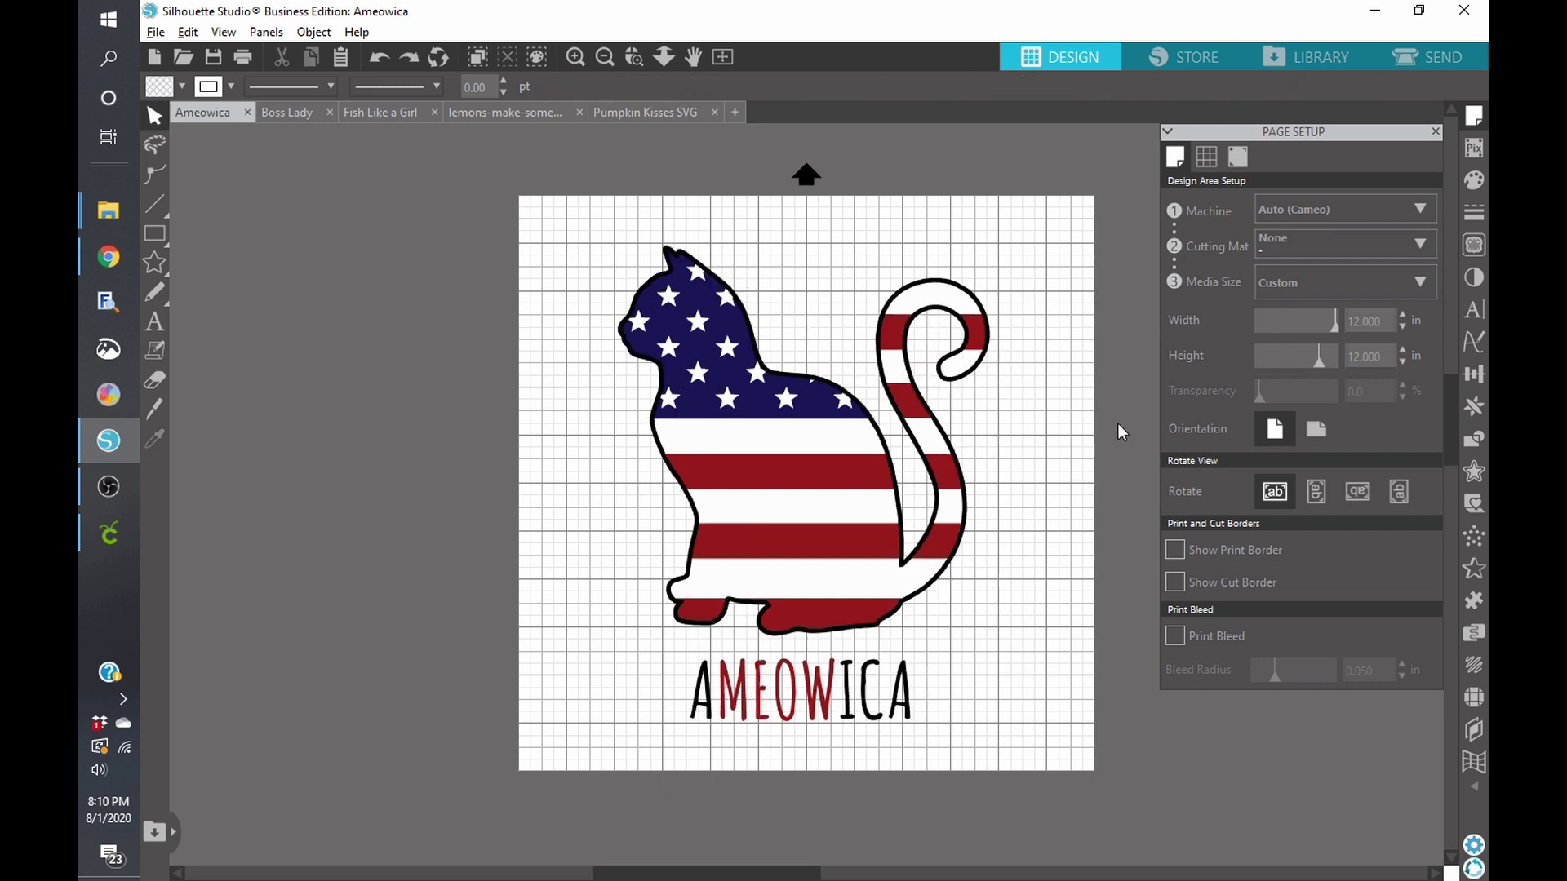
{"action": "left_click", "coordinate": [1444, 64]}
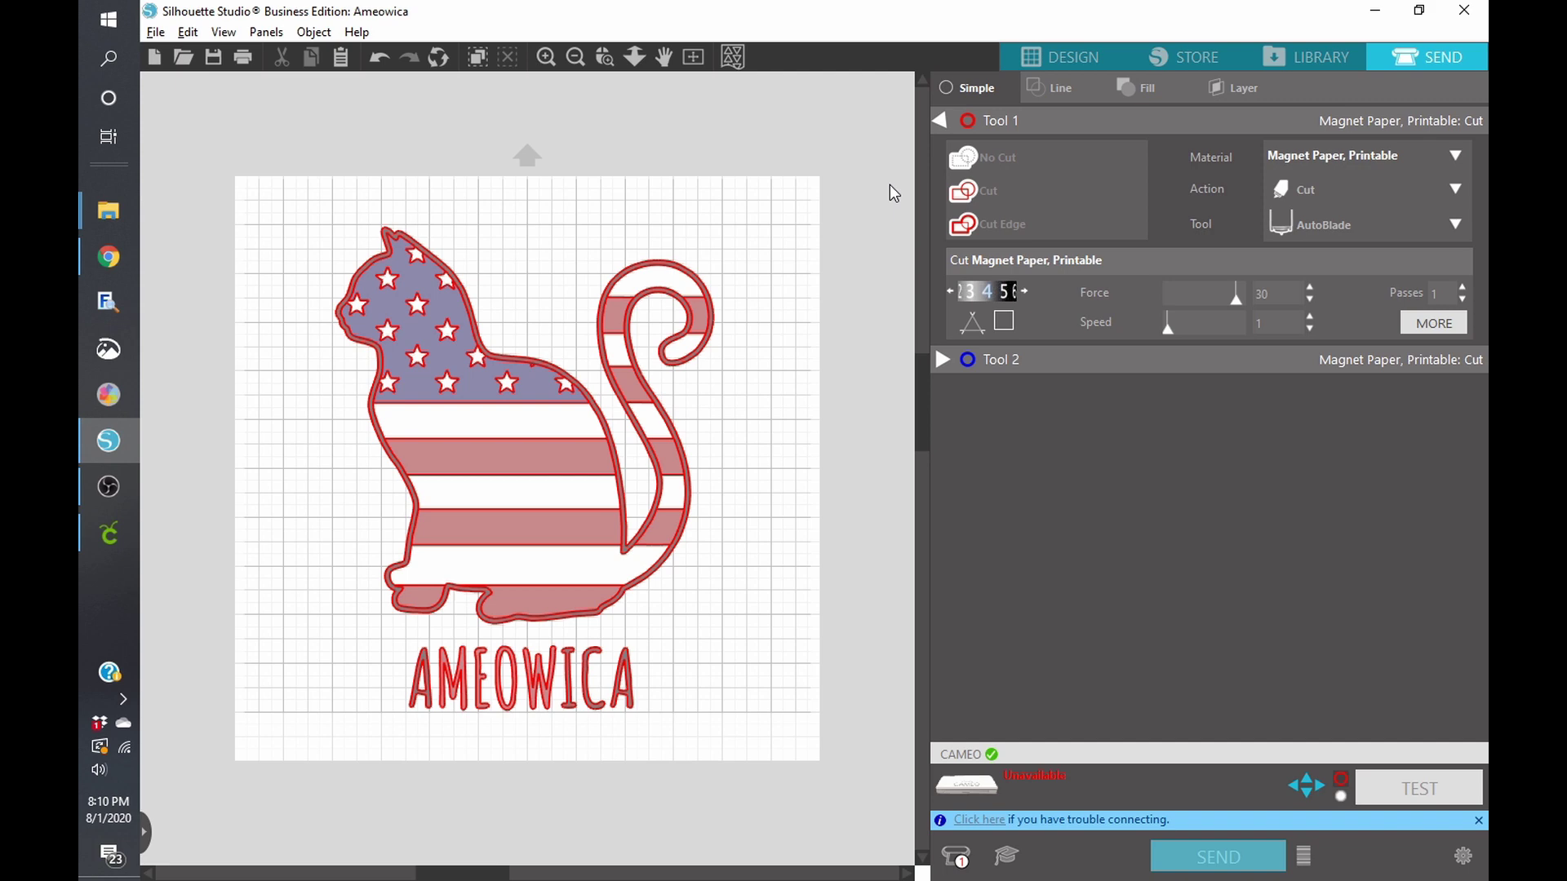
Back in Design, test-drag the white stars-and-stripes layer with undo, select the red layer, close Ameowica.
{"action": "left_click", "coordinate": [1077, 52]}
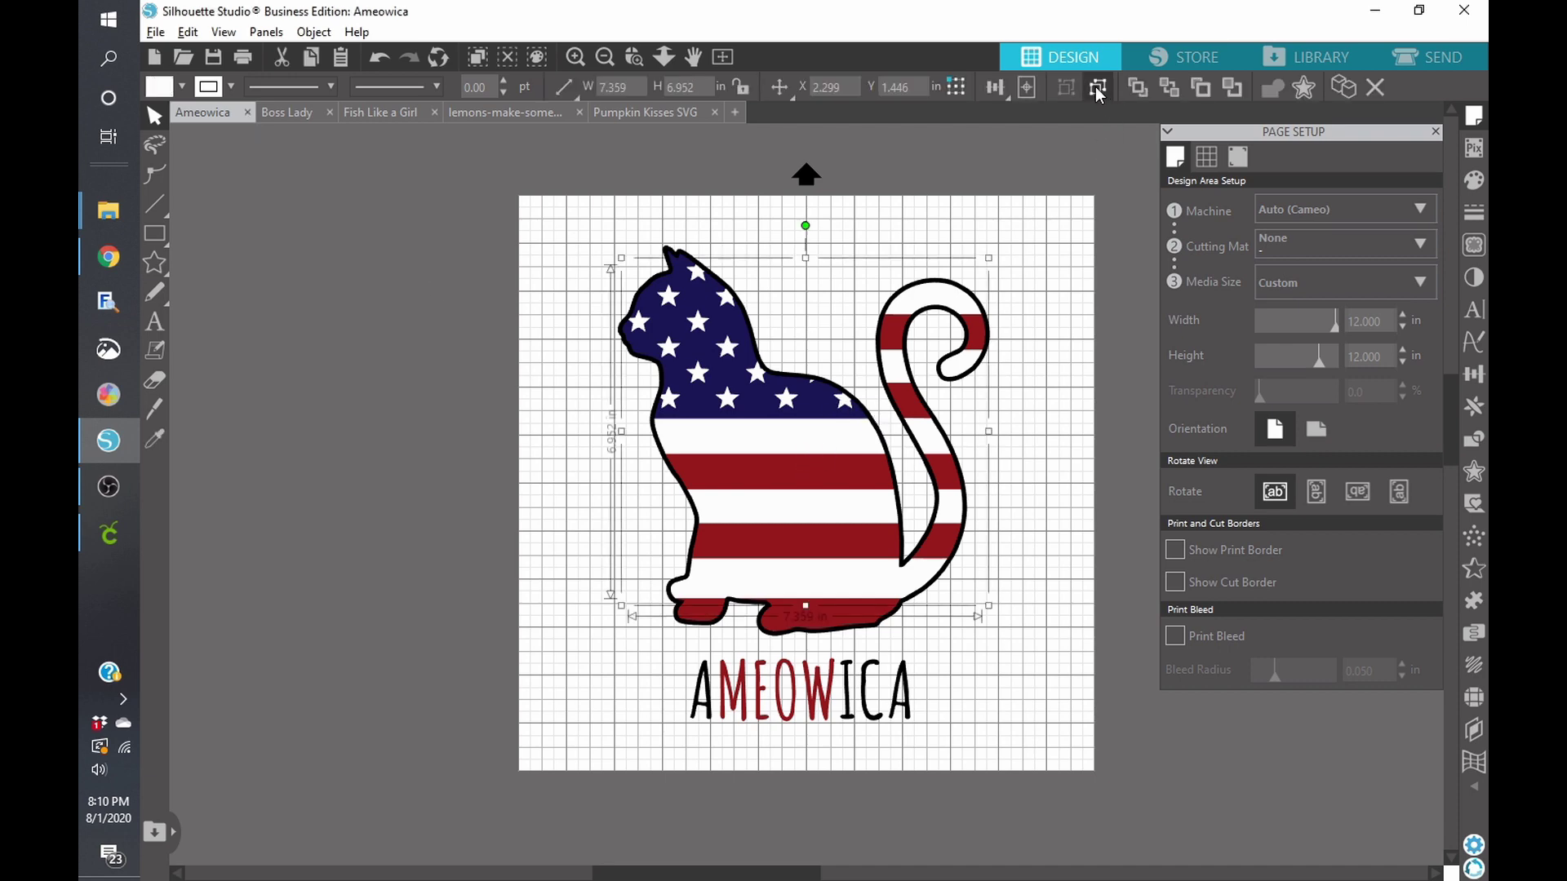
{"action": "left_click", "coordinate": [1097, 87]}
{"action": "left_click_drag", "start_coordinate": [742, 454], "coordinate": [416, 465]}
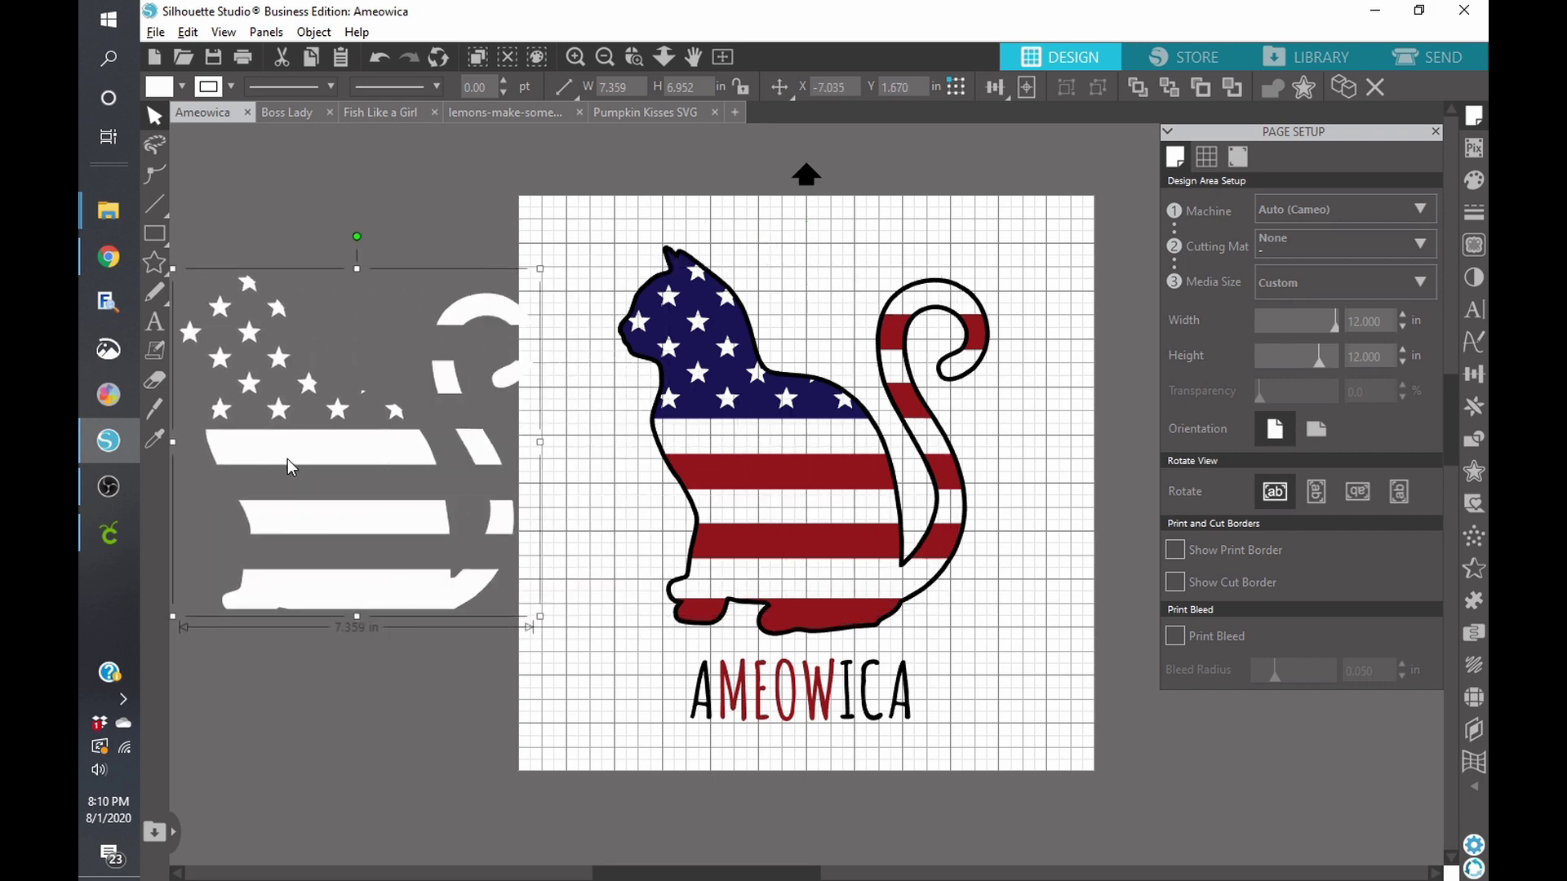
{"action": "key", "text": "ctrl+z"}
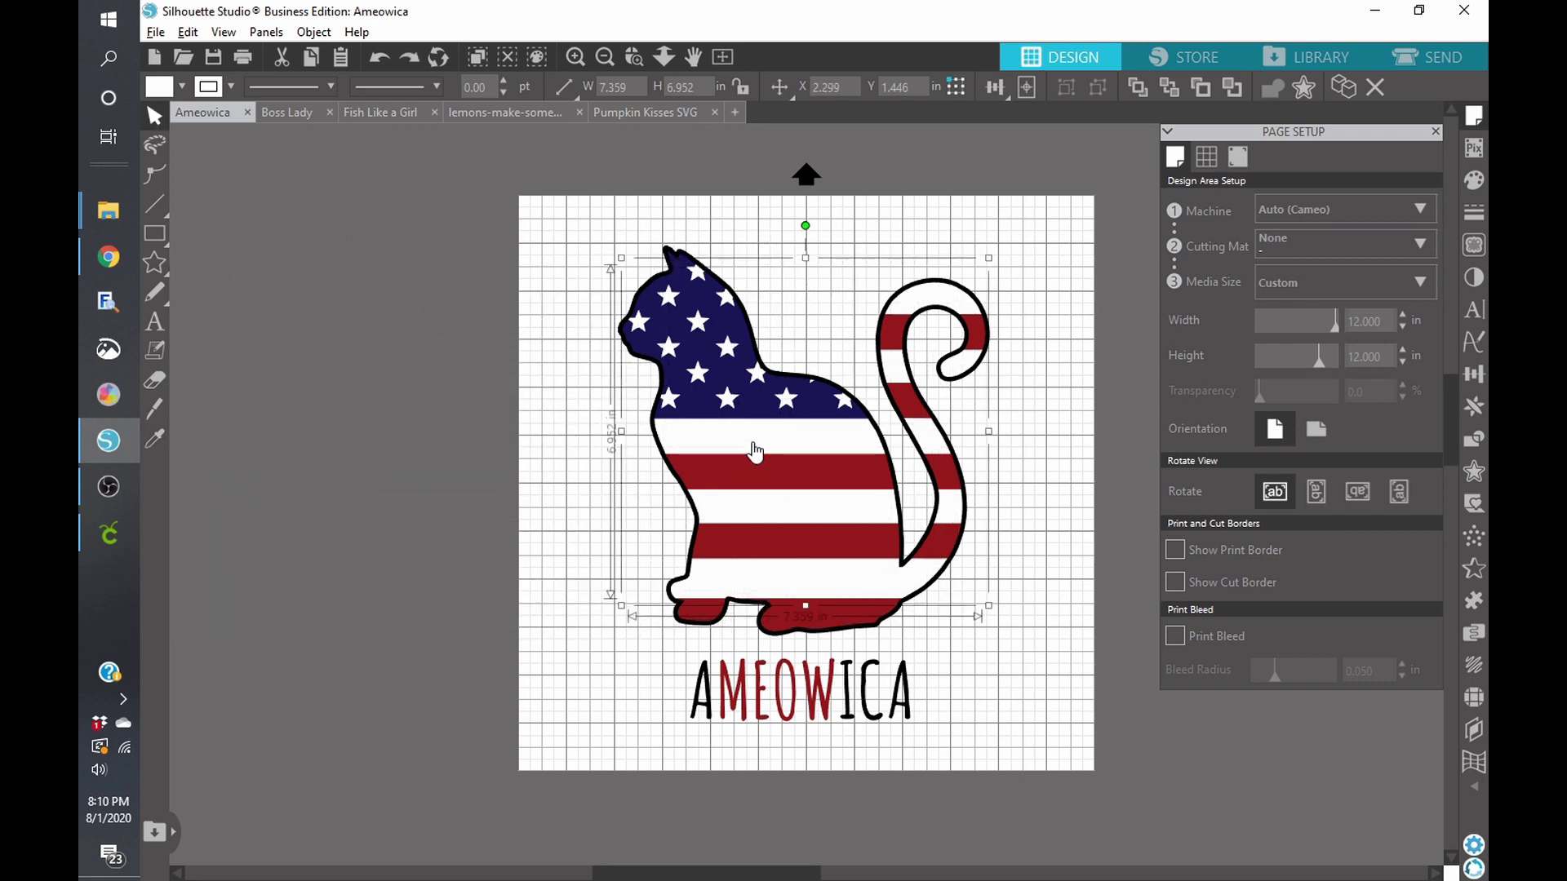
{"action": "left_click", "coordinate": [792, 623]}
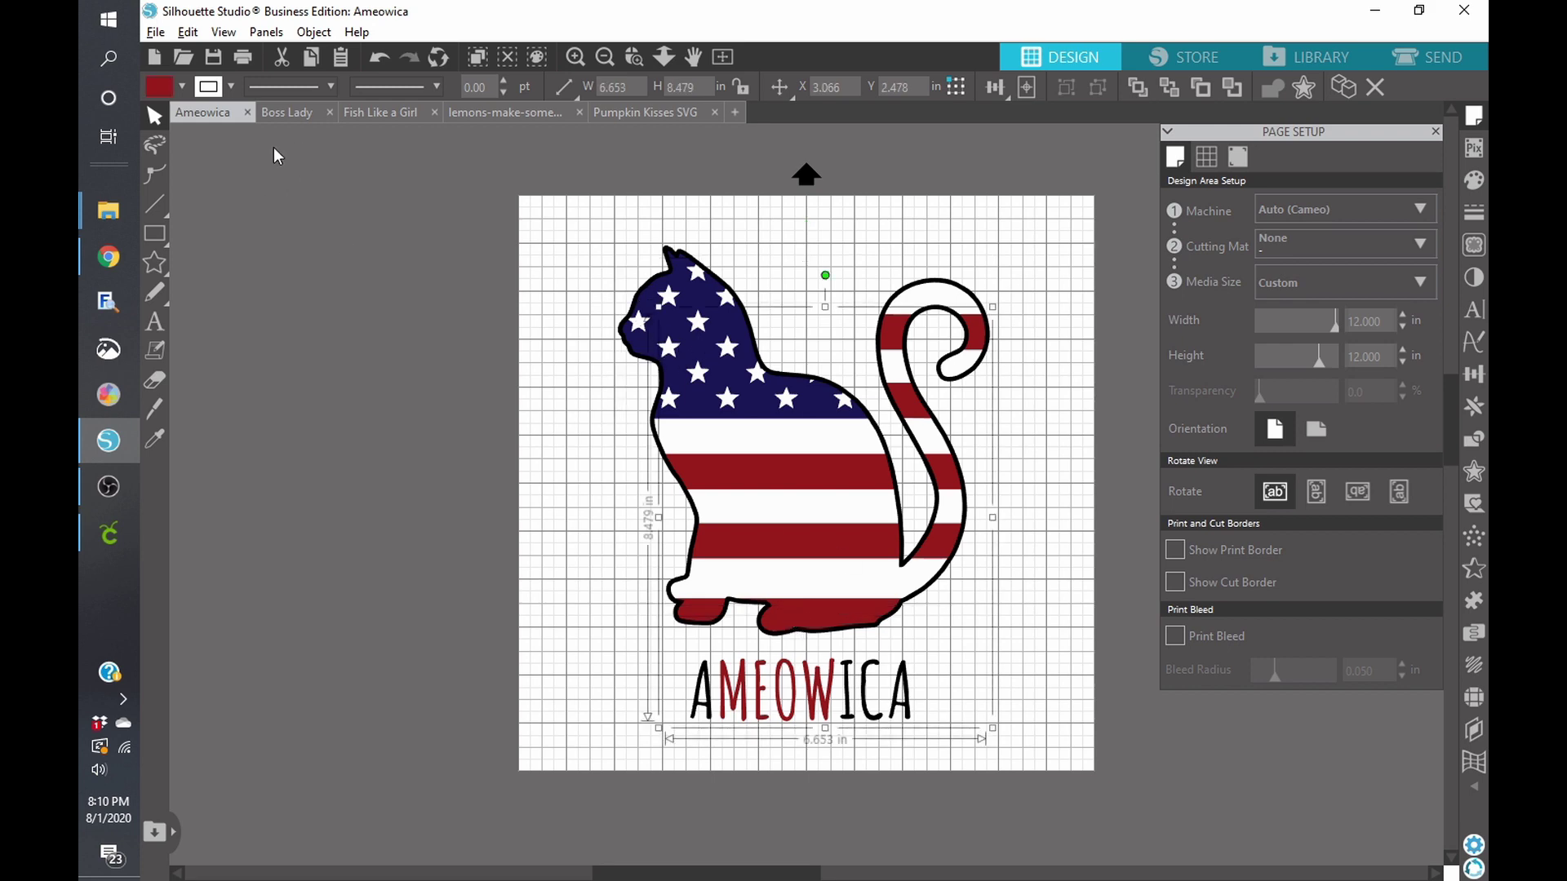
{"action": "left_click", "coordinate": [247, 112]}
Close Ameowica without saving and select the whole Boss Lady design.
{"action": "left_click", "coordinate": [938, 299]}
{"action": "left_click", "coordinate": [213, 115]}
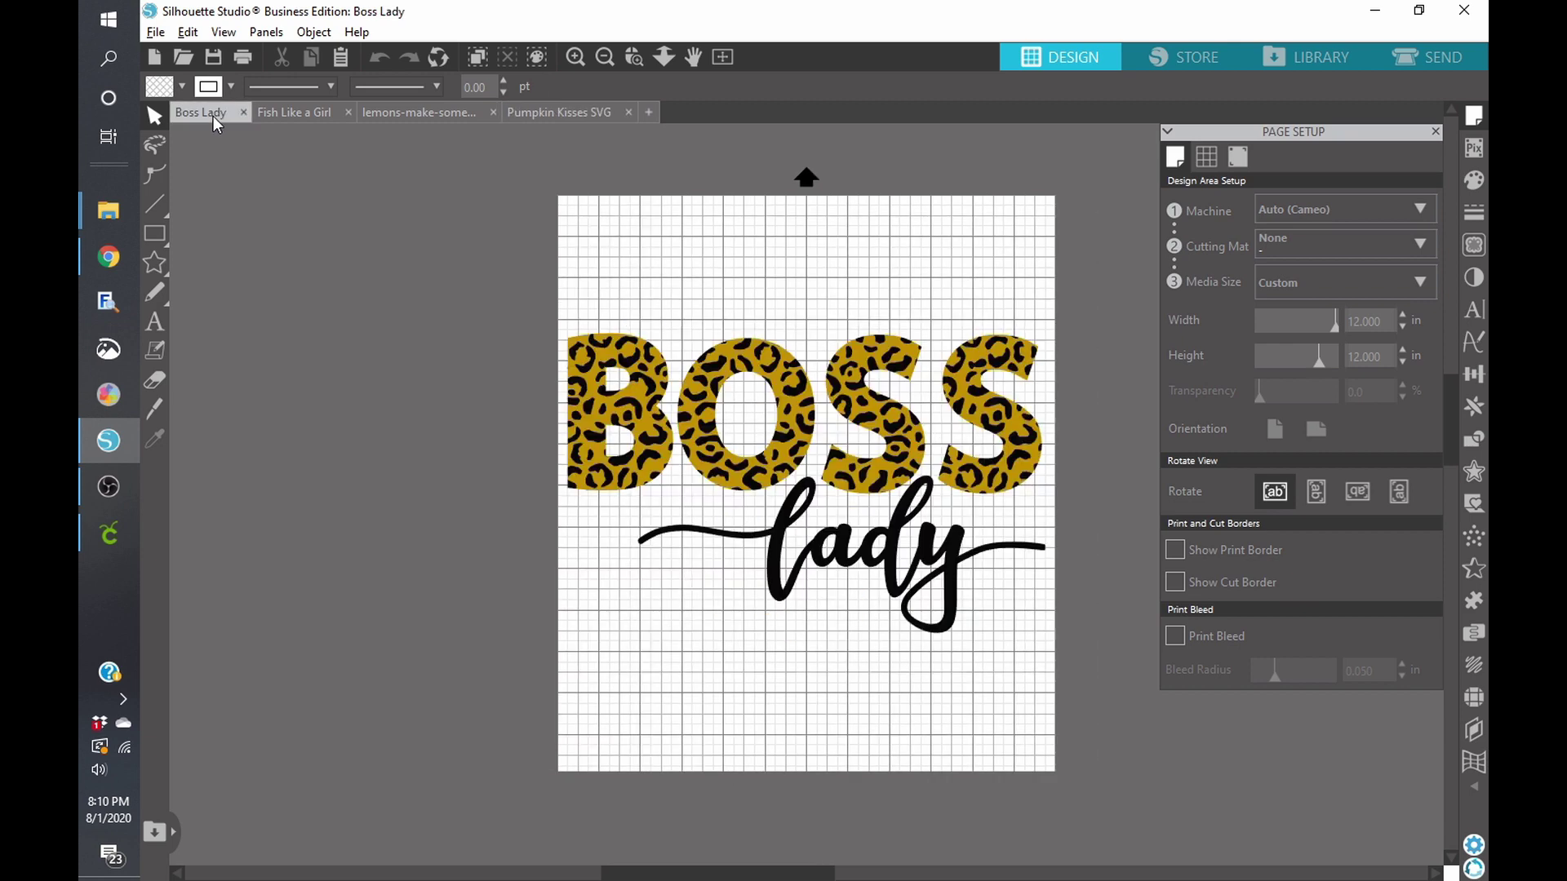
{"action": "left_click", "coordinate": [698, 425]}
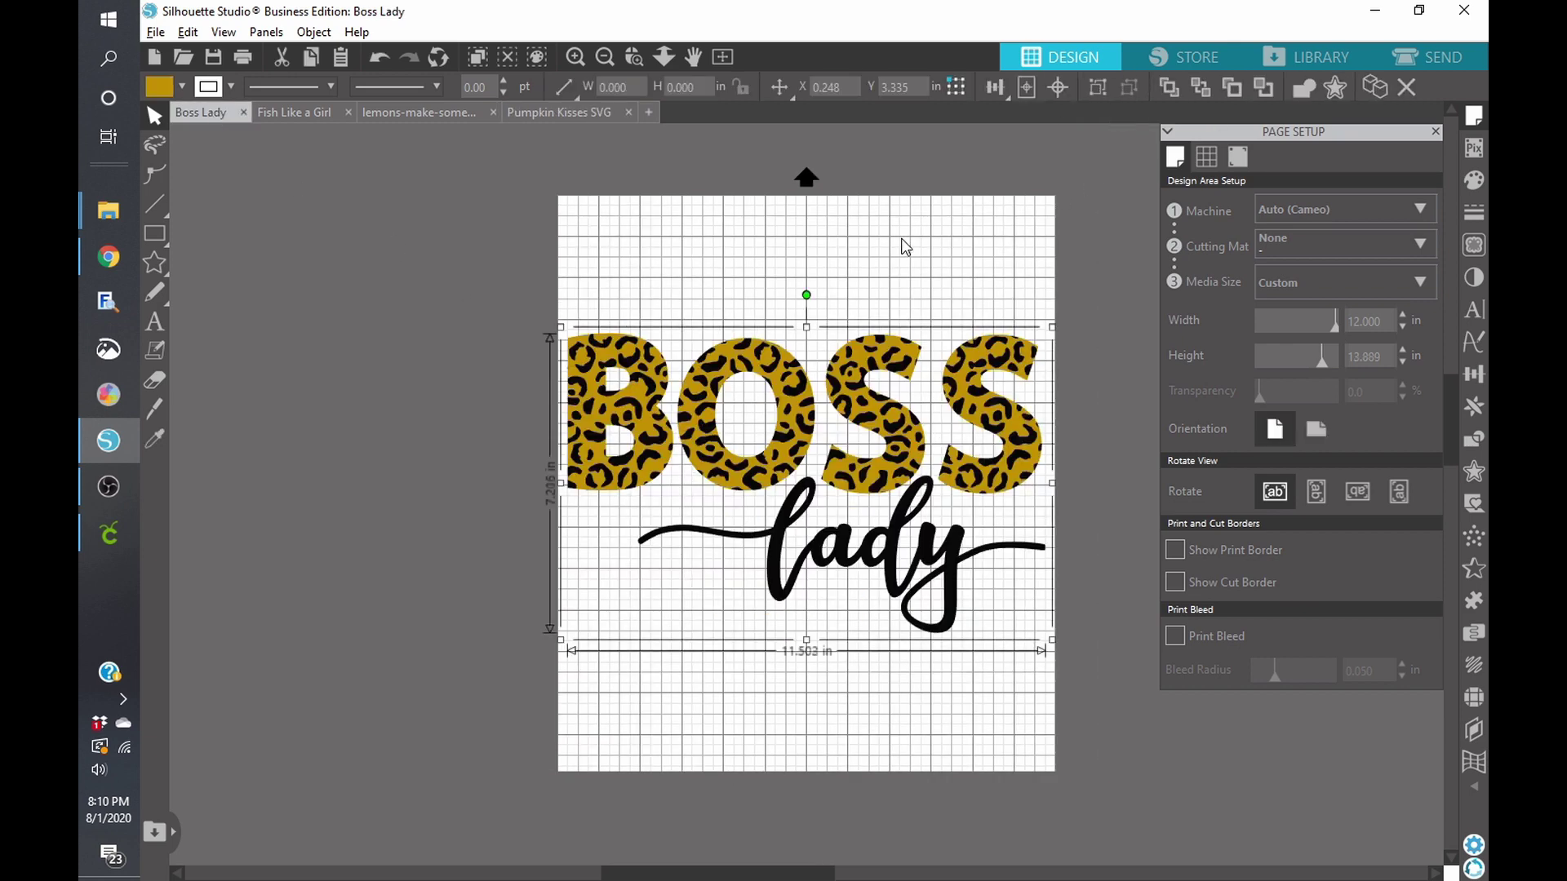
Test-drag the leopard-and-lady layer off the gold fill, undo it, and preview in Send.
{"action": "left_click", "coordinate": [879, 248]}
{"action": "left_click_drag", "start_coordinate": [884, 561], "coordinate": [837, 695]}
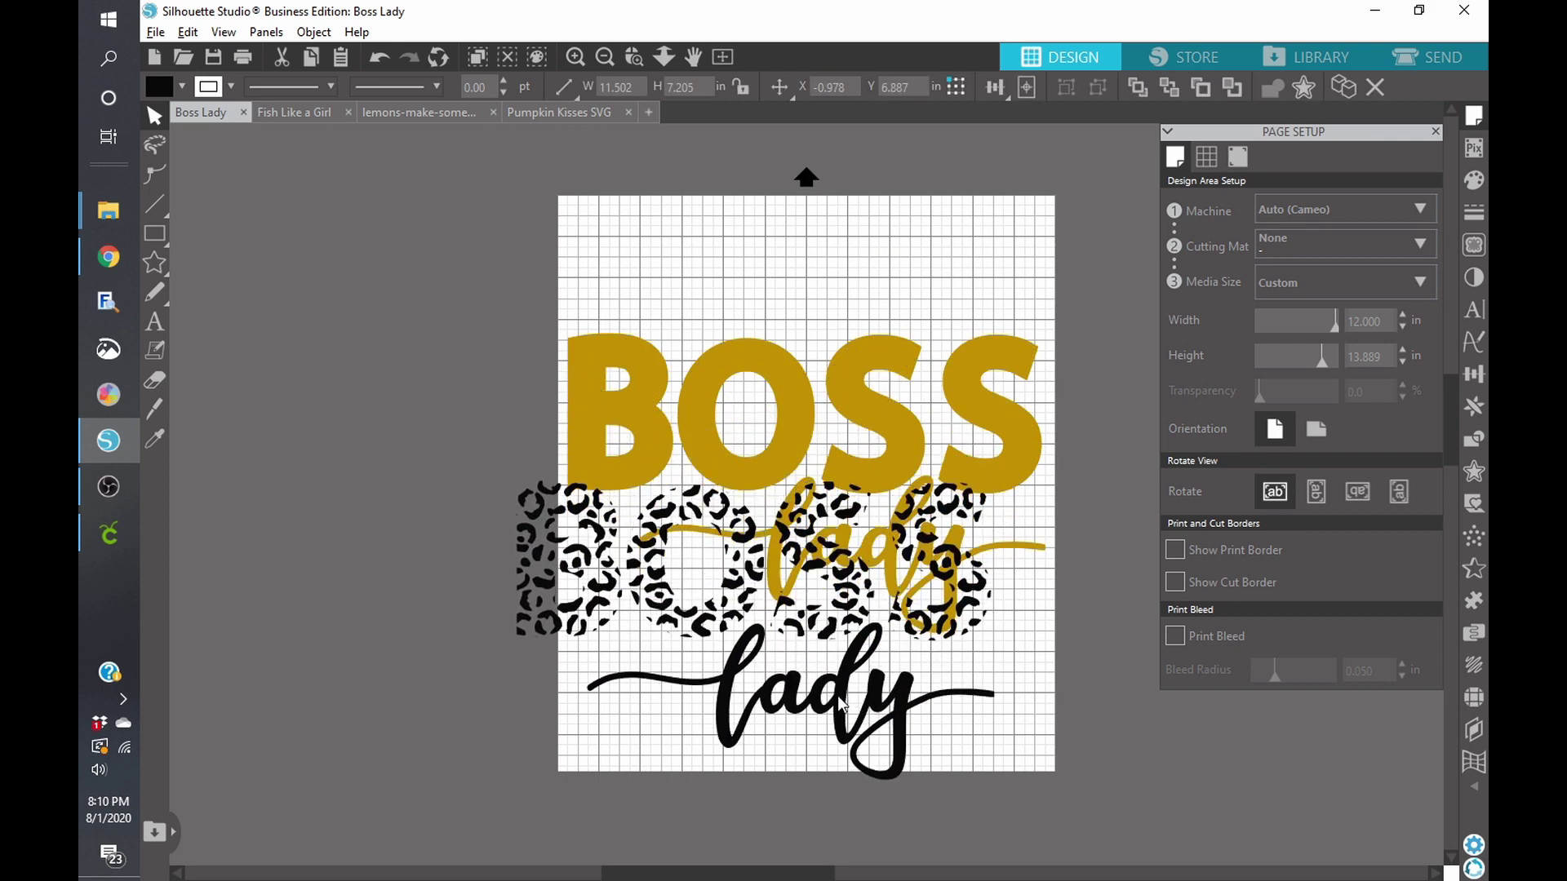
{"action": "left_click", "coordinate": [847, 685]}
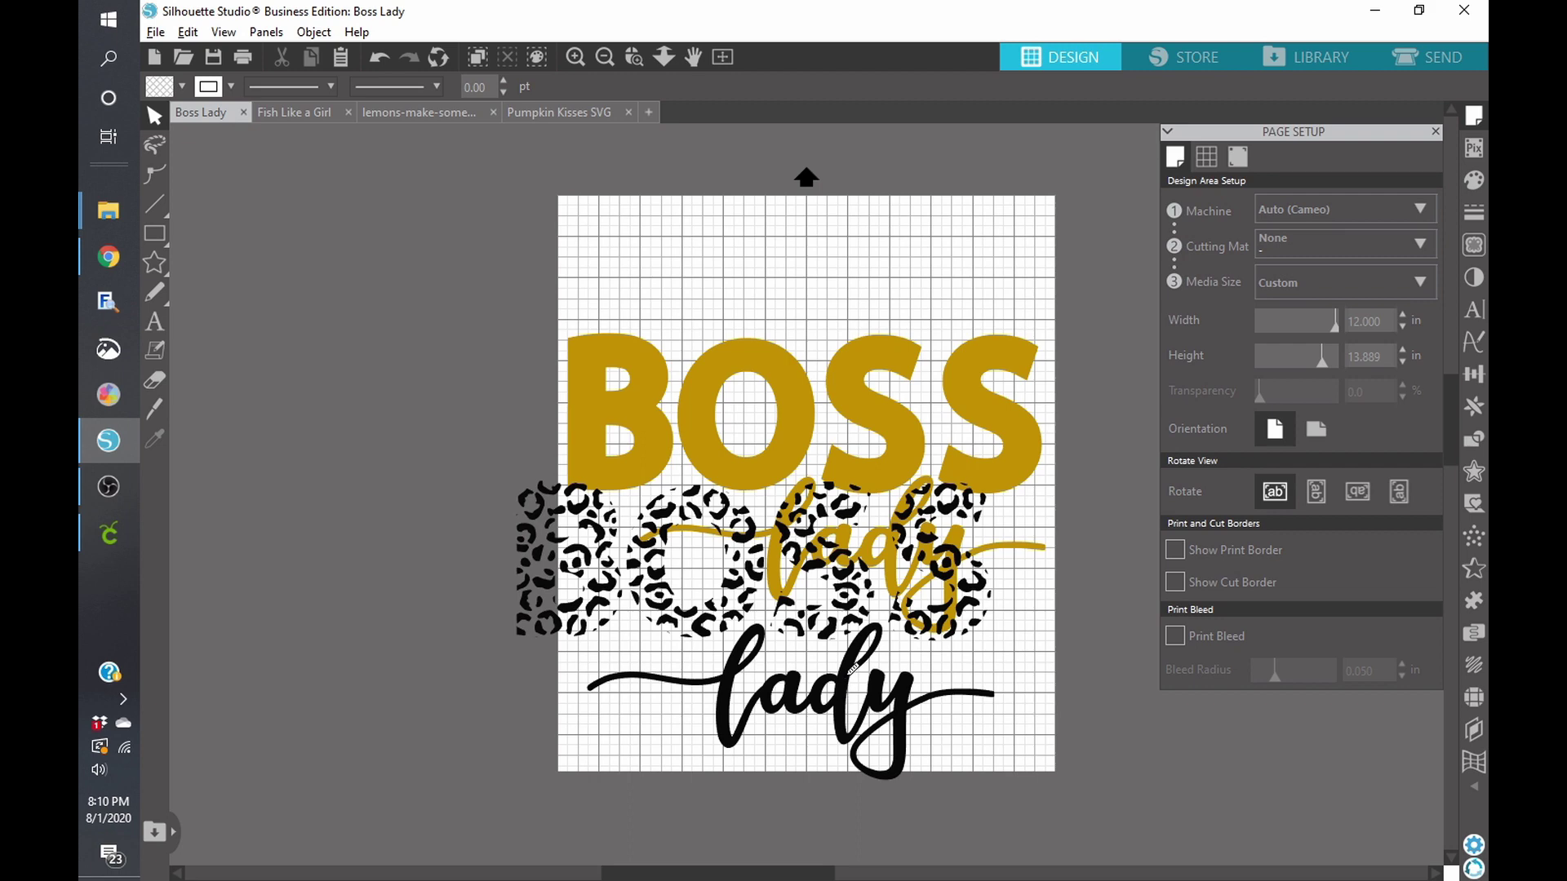
{"action": "key", "text": "ctrl+z"}
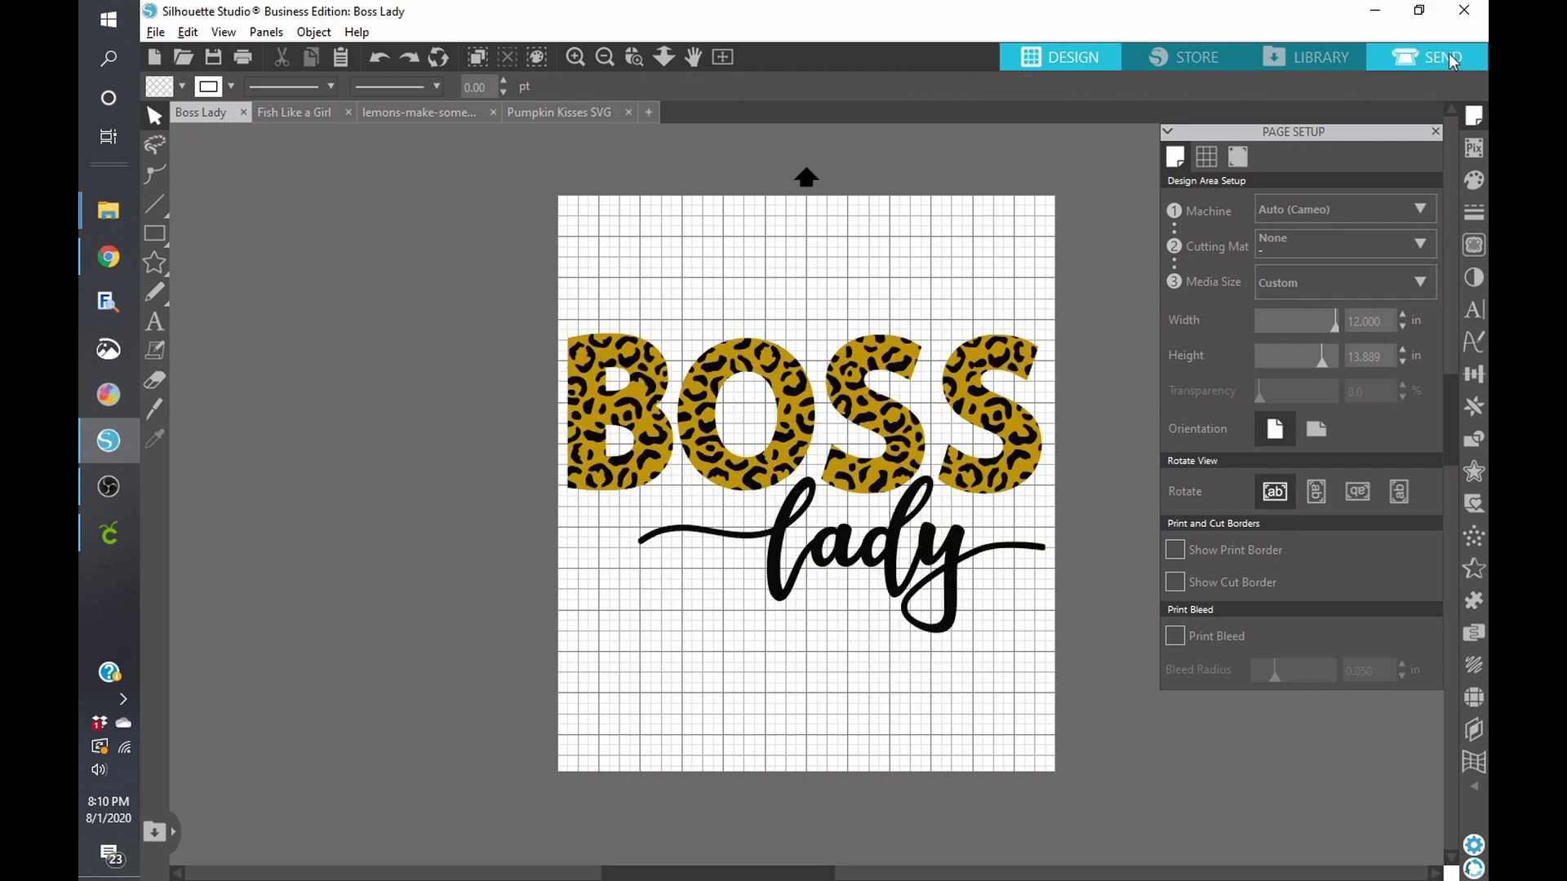
{"action": "left_click", "coordinate": [1448, 52]}
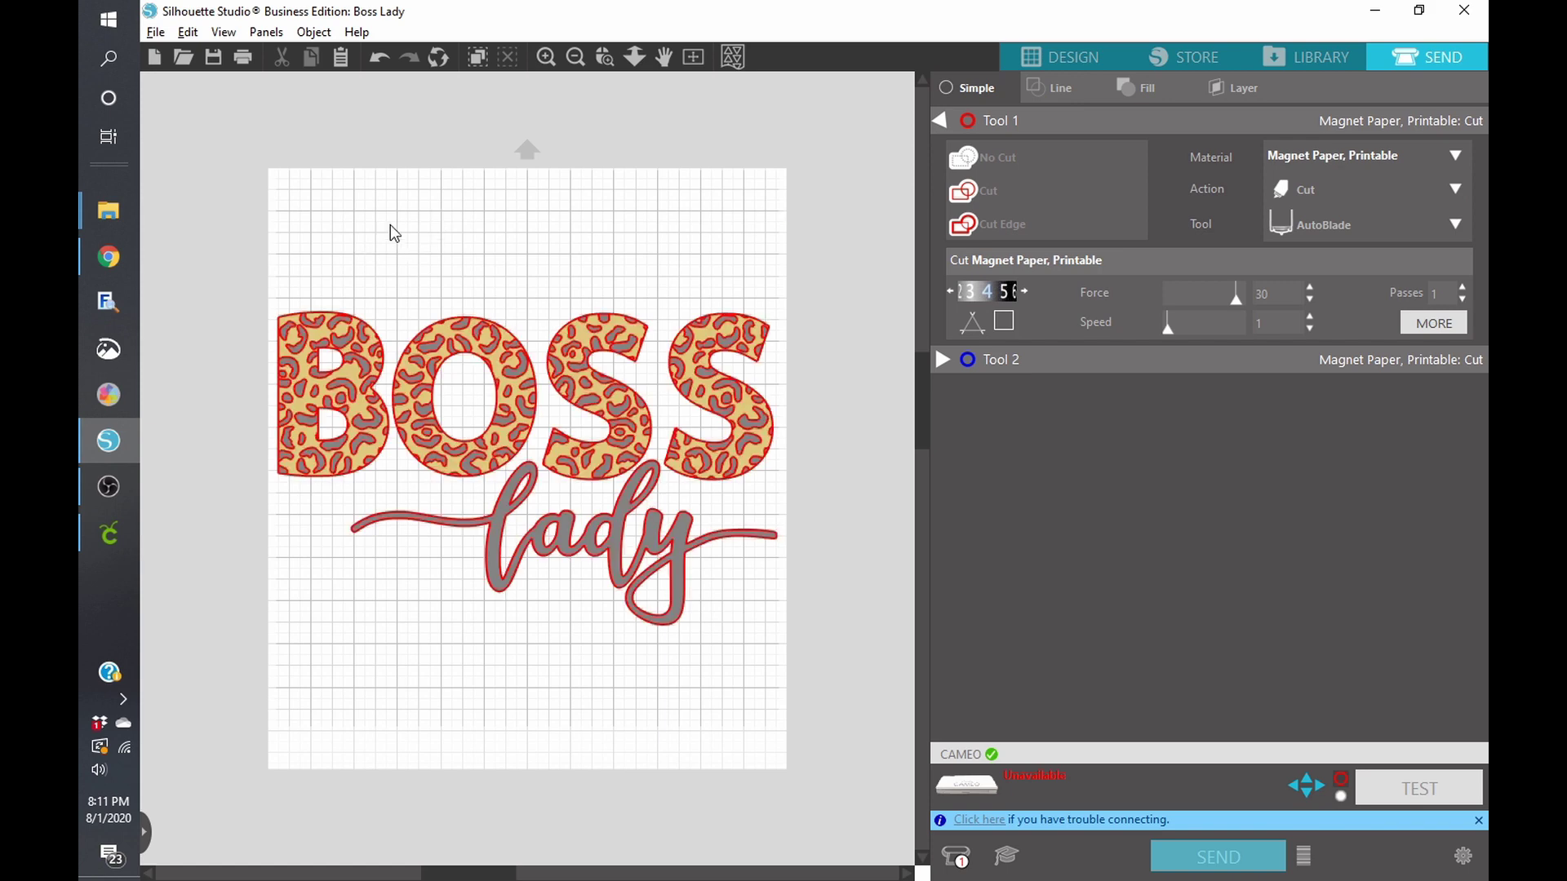
In Send, select the whole Boss Lady design, zoom into the SS cut lines, then return to Design.
{"action": "left_click_drag", "start_coordinate": [241, 270], "coordinate": [833, 678]}
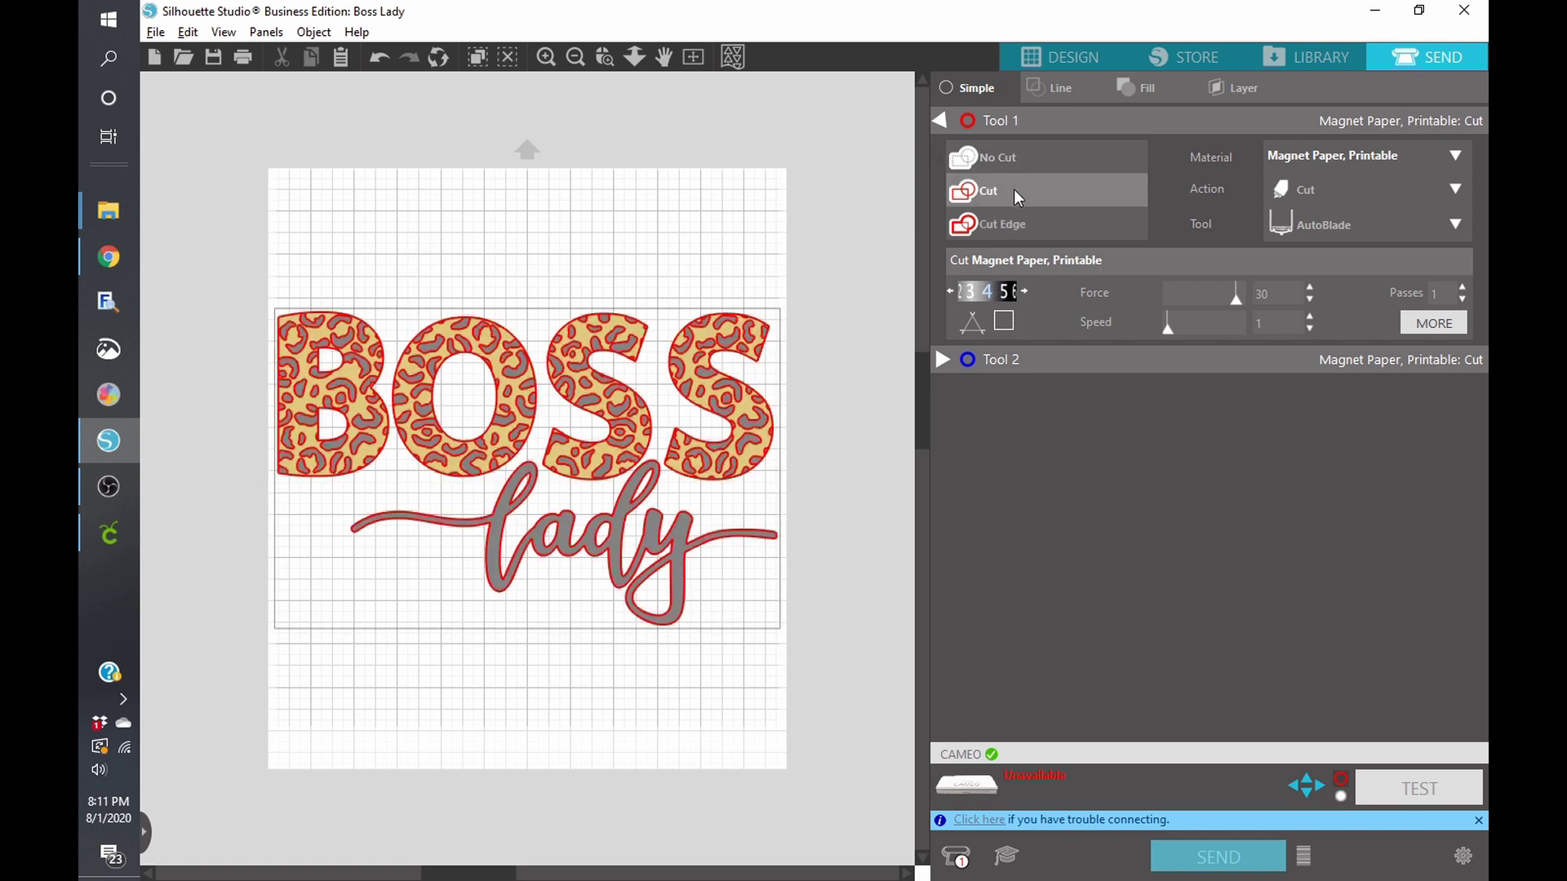
{"action": "left_click", "coordinate": [840, 566]}
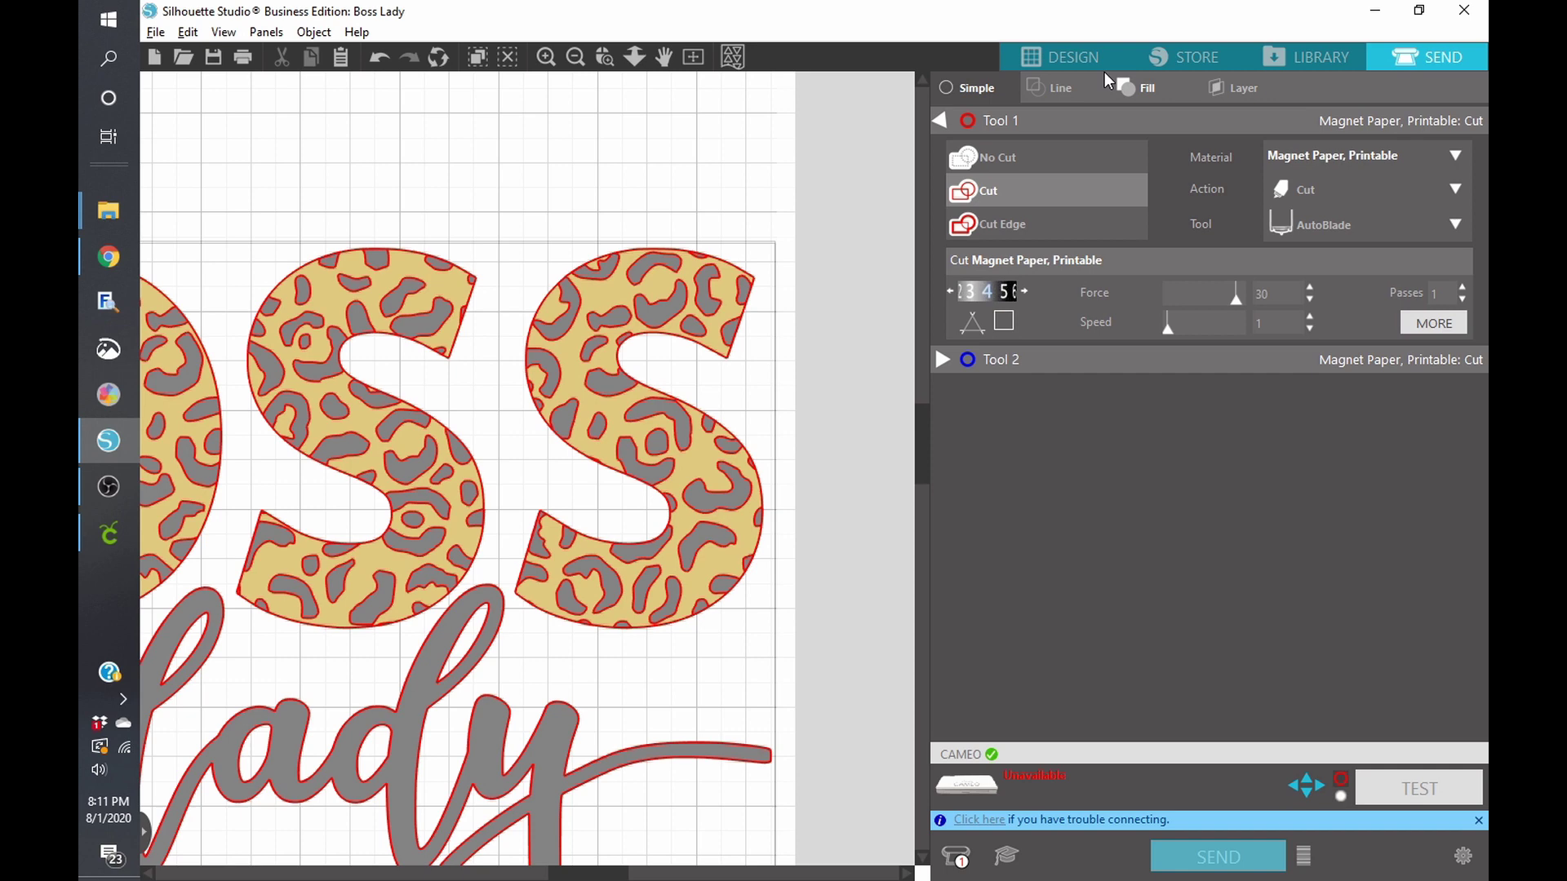
{"action": "left_click", "coordinate": [1086, 61]}
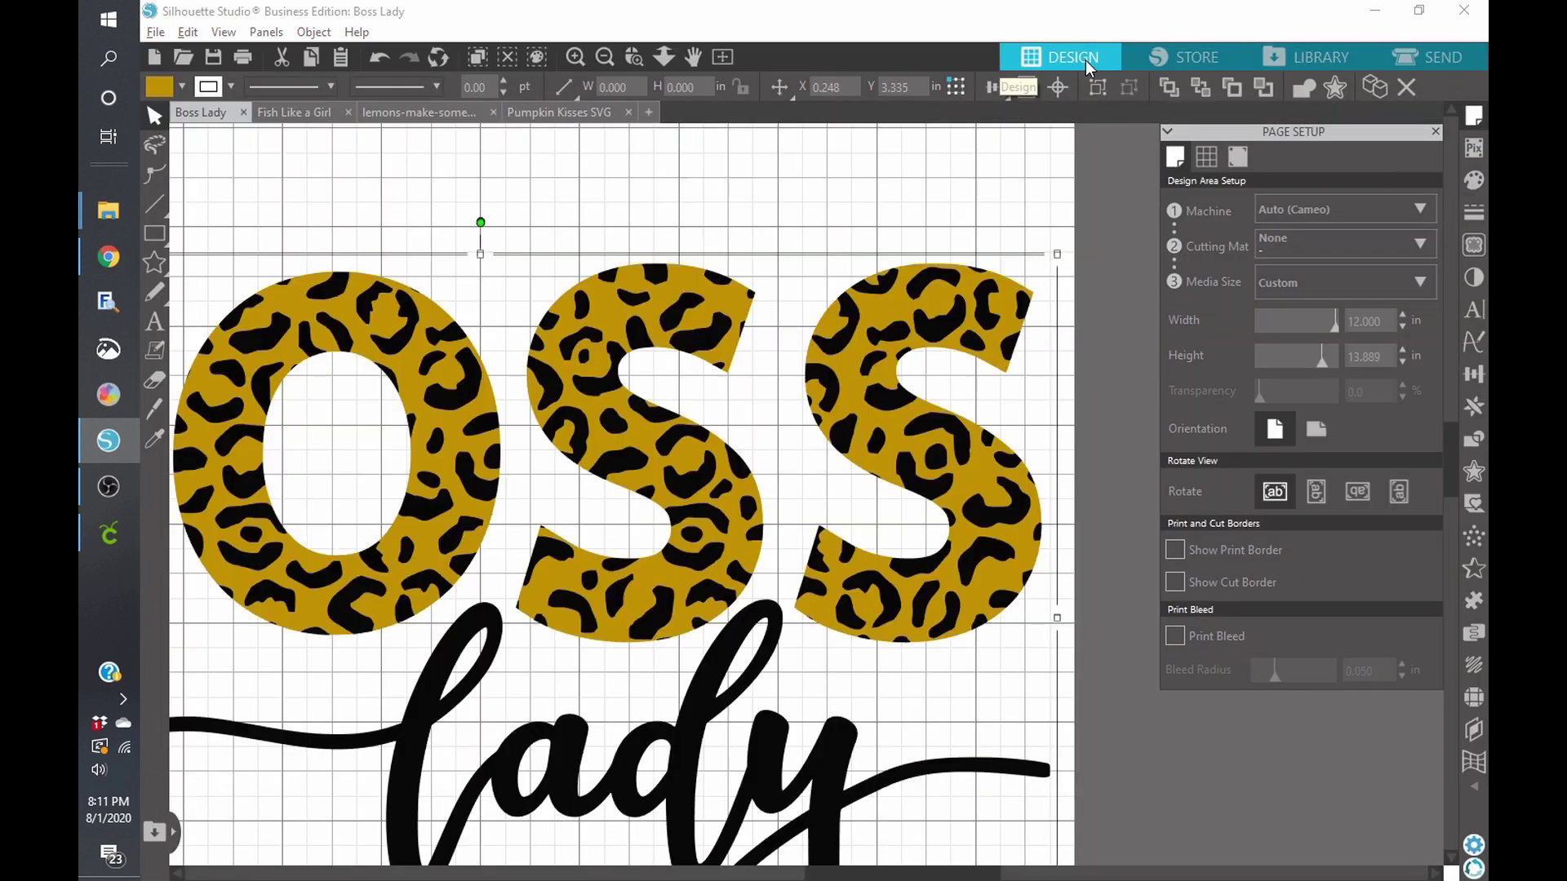
Fit the page, test-drag the lady and leopard layers with undo, then open the shape-combining options.
{"action": "left_click", "coordinate": [716, 59]}
{"action": "left_click", "coordinate": [796, 299]}
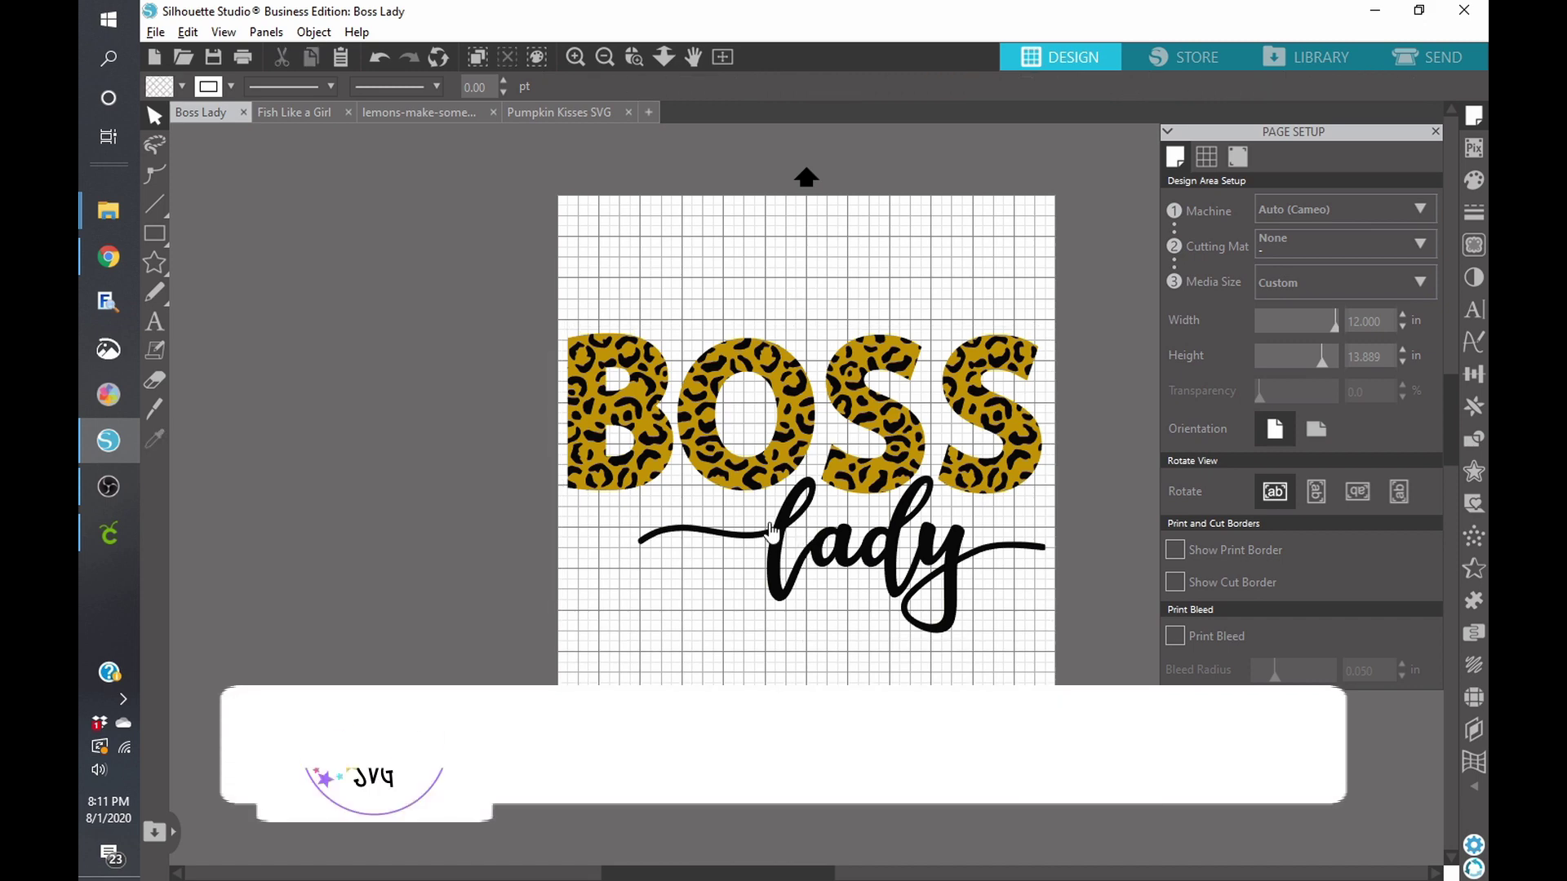
{"action": "left_click_drag", "start_coordinate": [771, 532], "coordinate": [526, 563]}
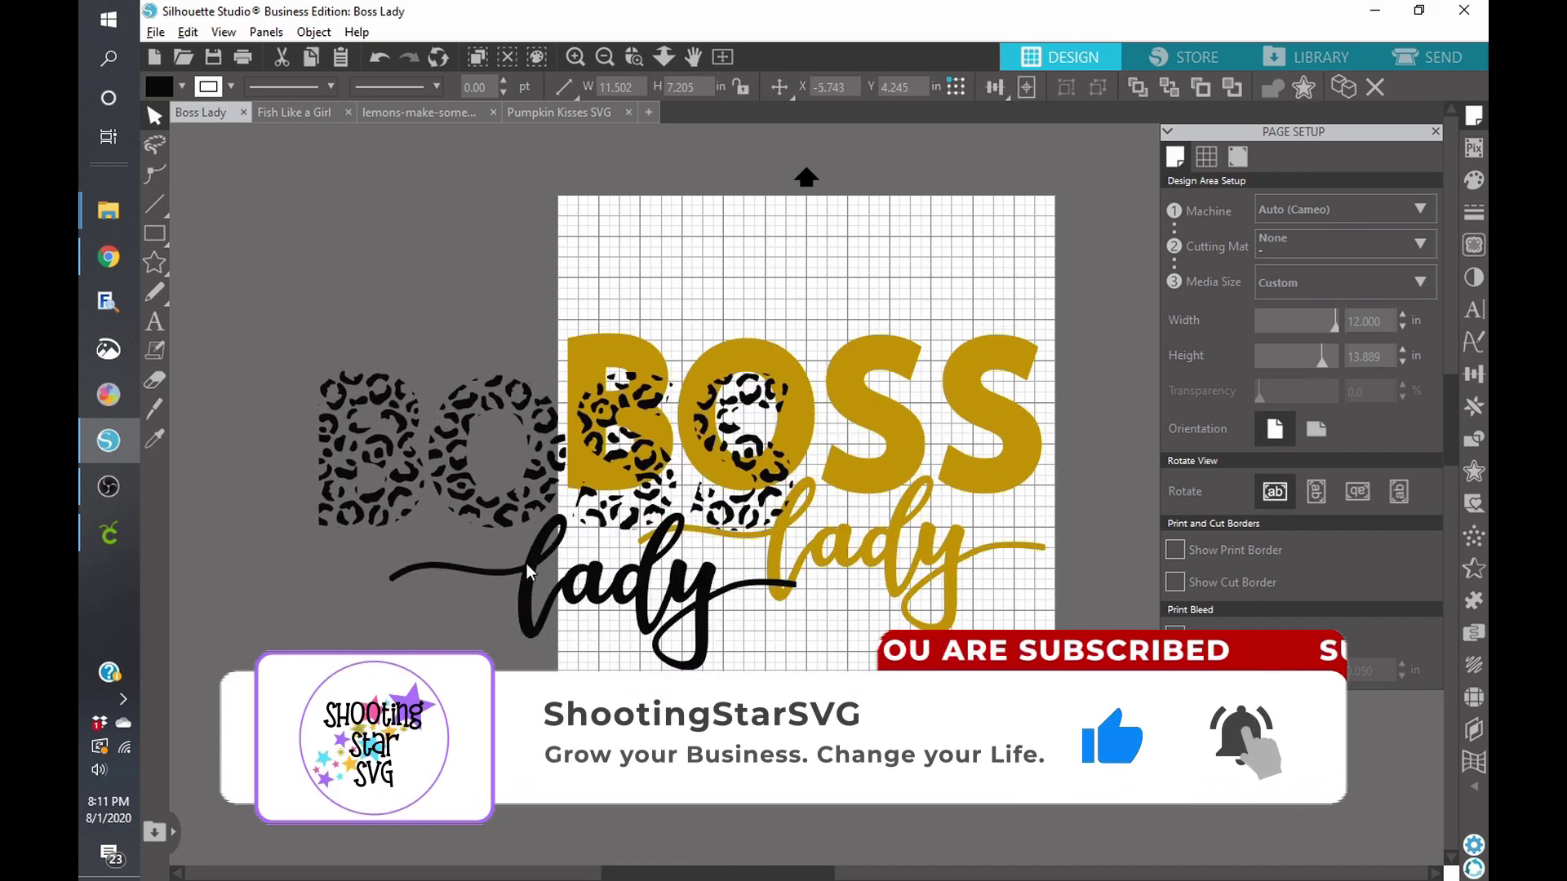
{"action": "left_click", "coordinate": [847, 552]}
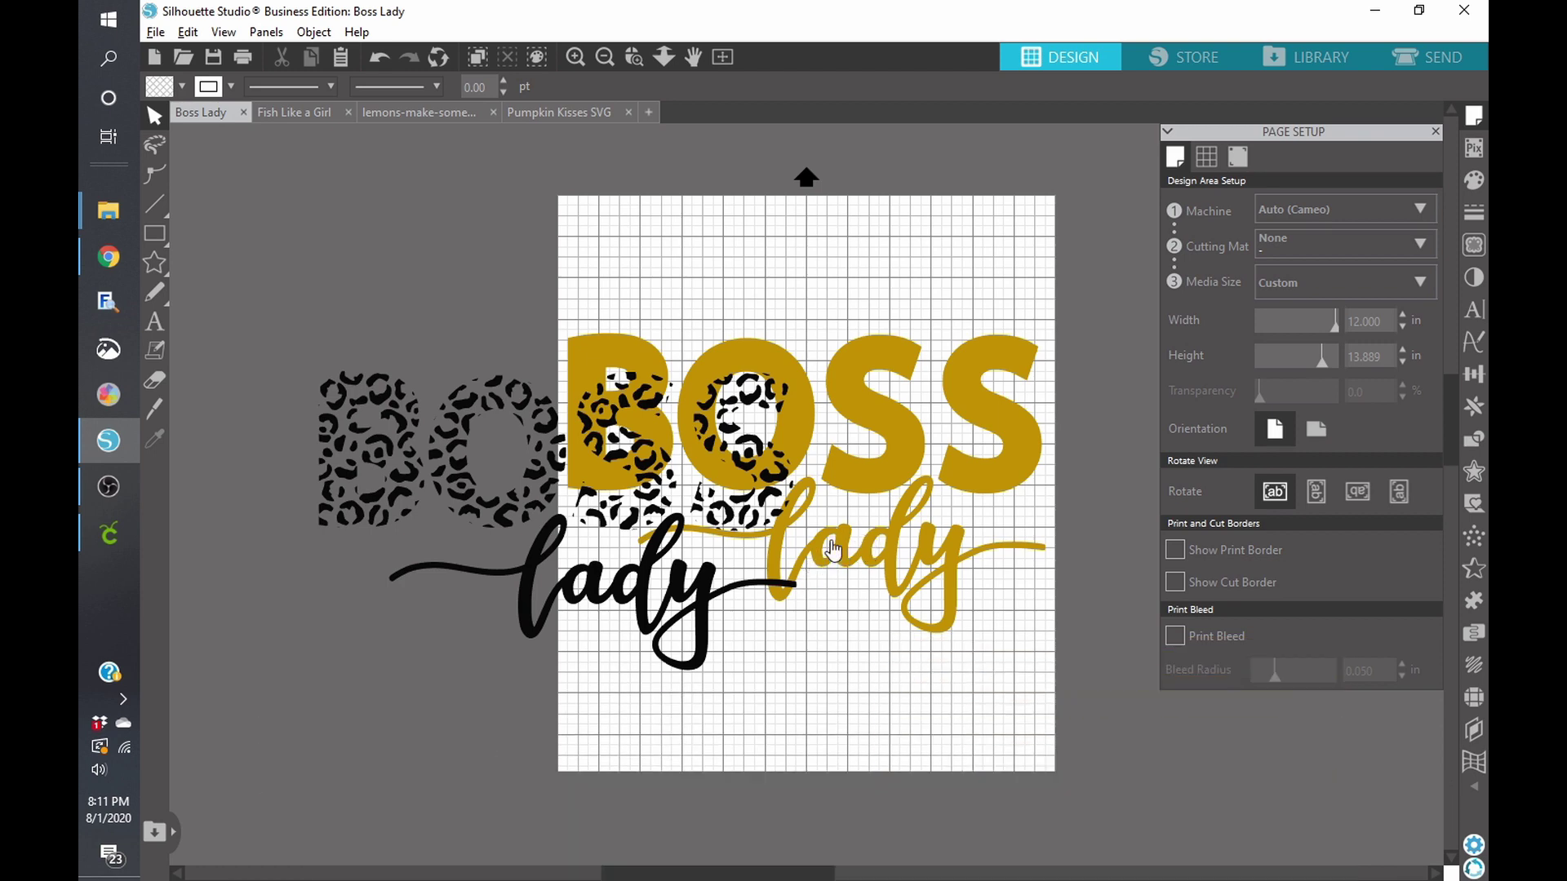
{"action": "left_click", "coordinate": [379, 54]}
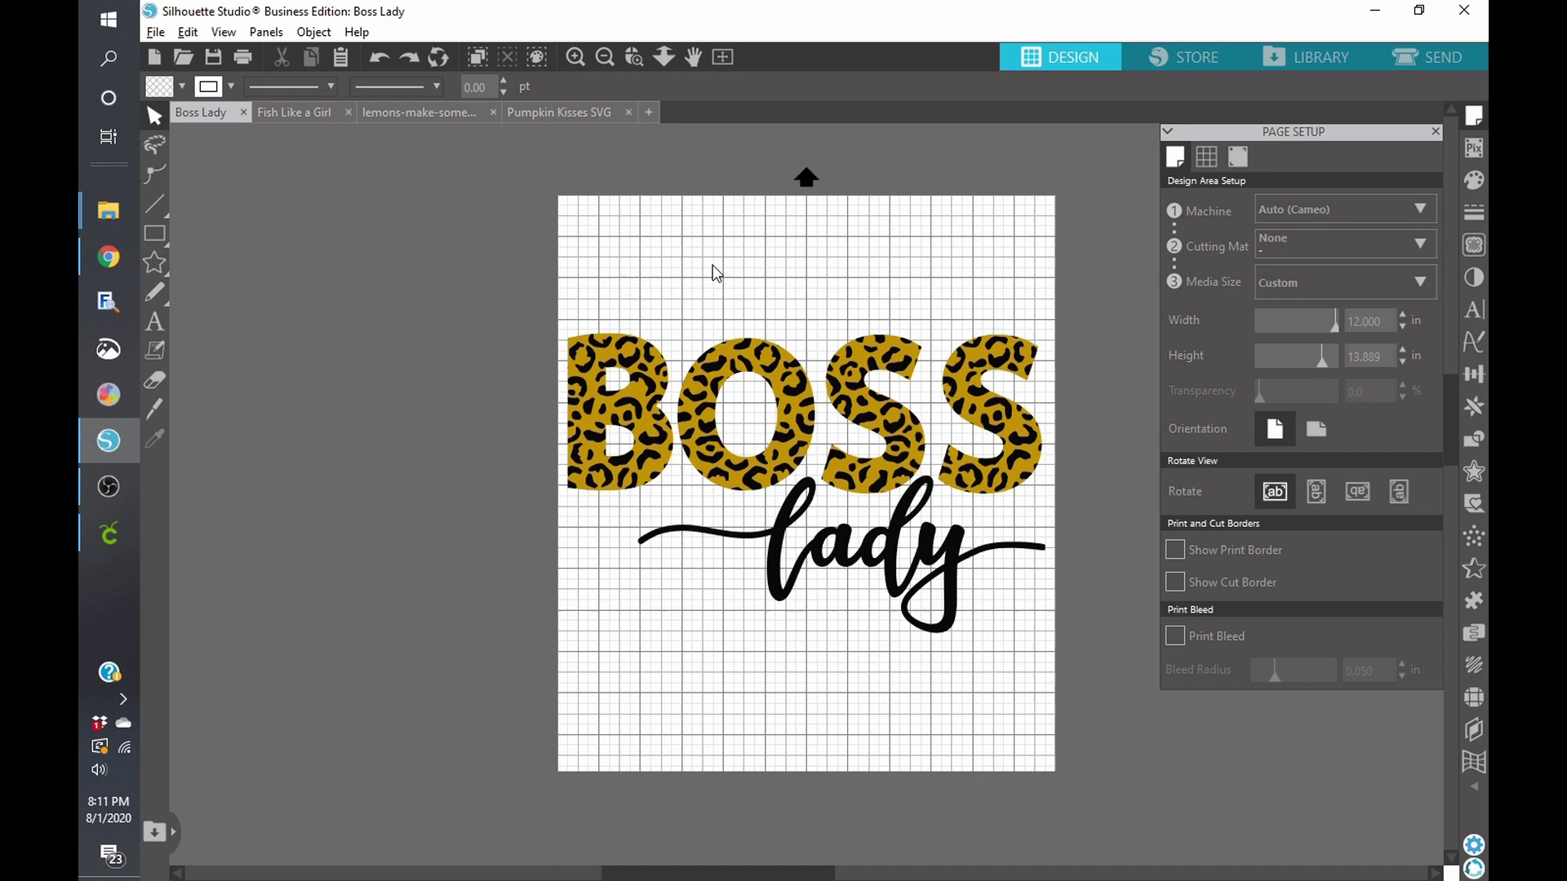
{"action": "left_click", "coordinate": [785, 535]}
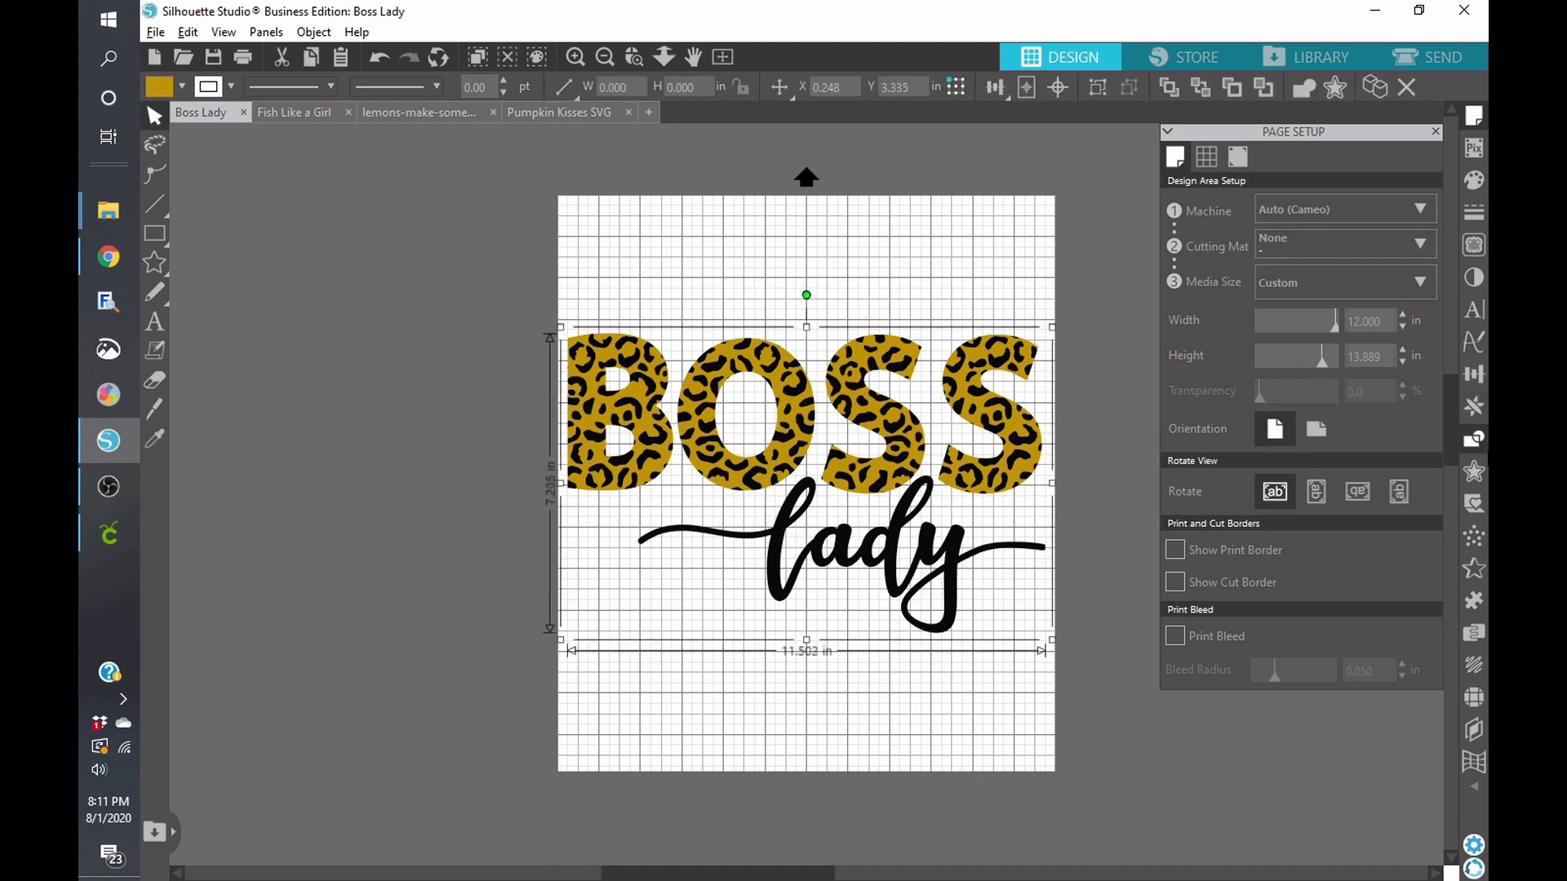
{"action": "left_click", "coordinate": [1477, 447]}
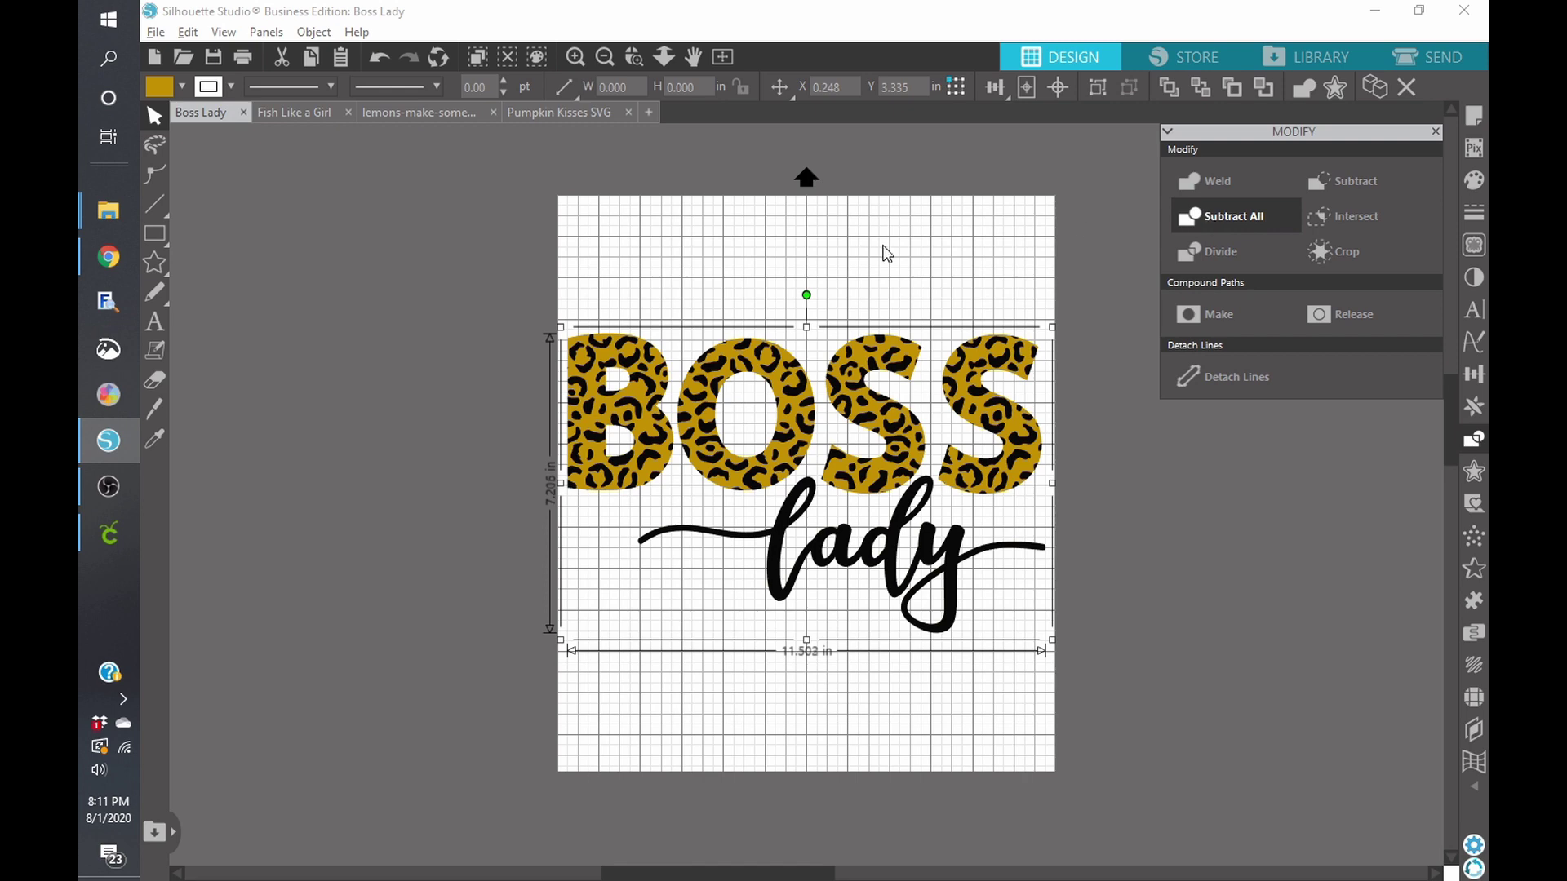
Preview Boss Lady in Send, test-drag layers with undo, then close it without saving.
{"action": "left_click", "coordinate": [1442, 52]}
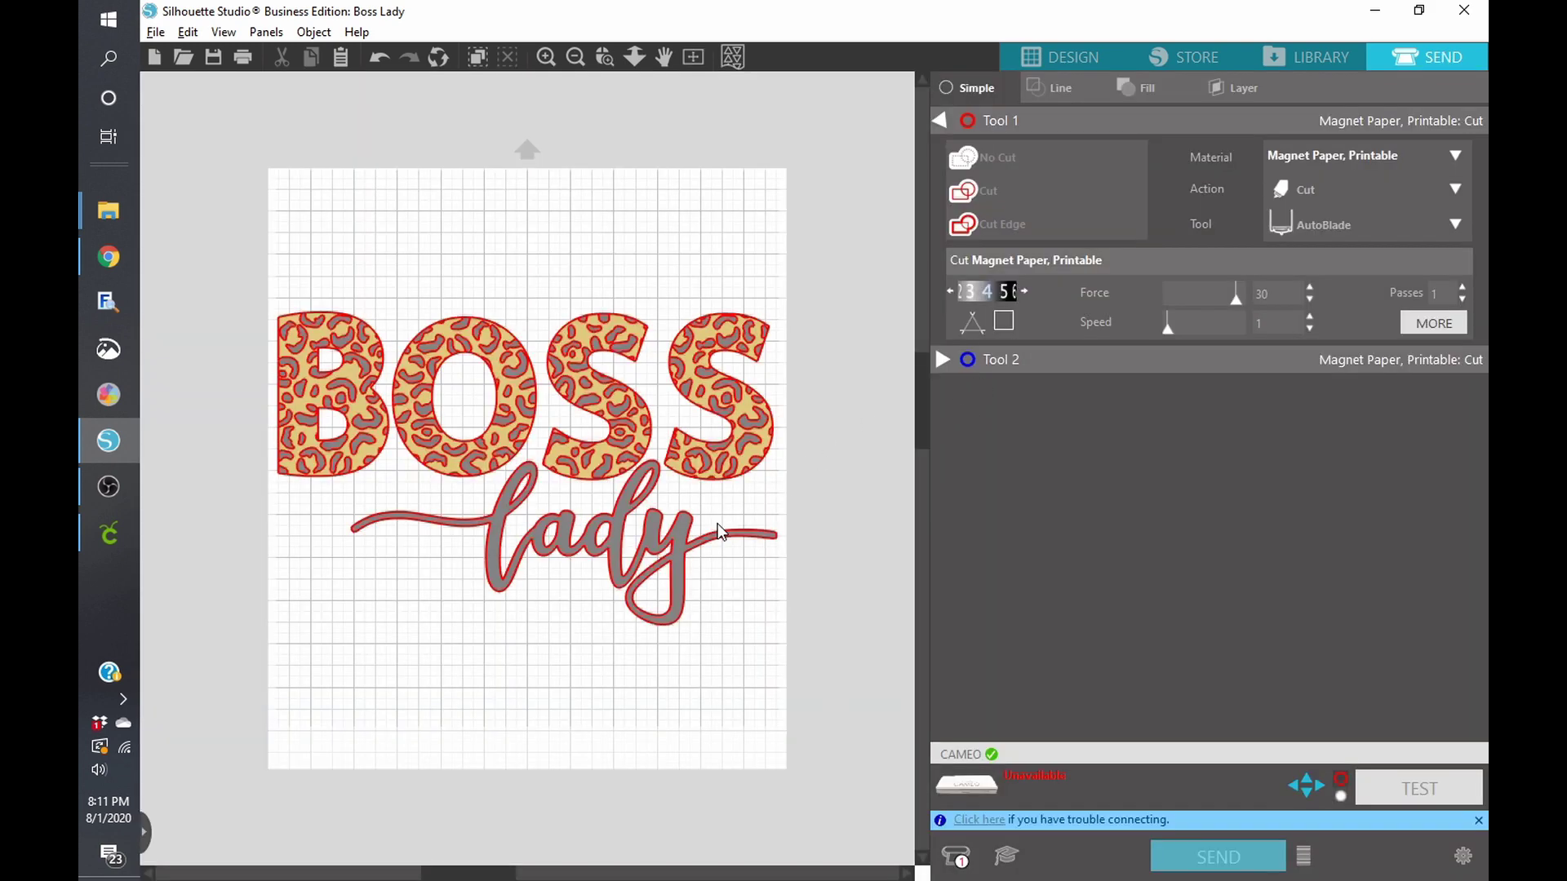
{"action": "left_click_drag", "start_coordinate": [684, 546], "coordinate": [778, 679]}
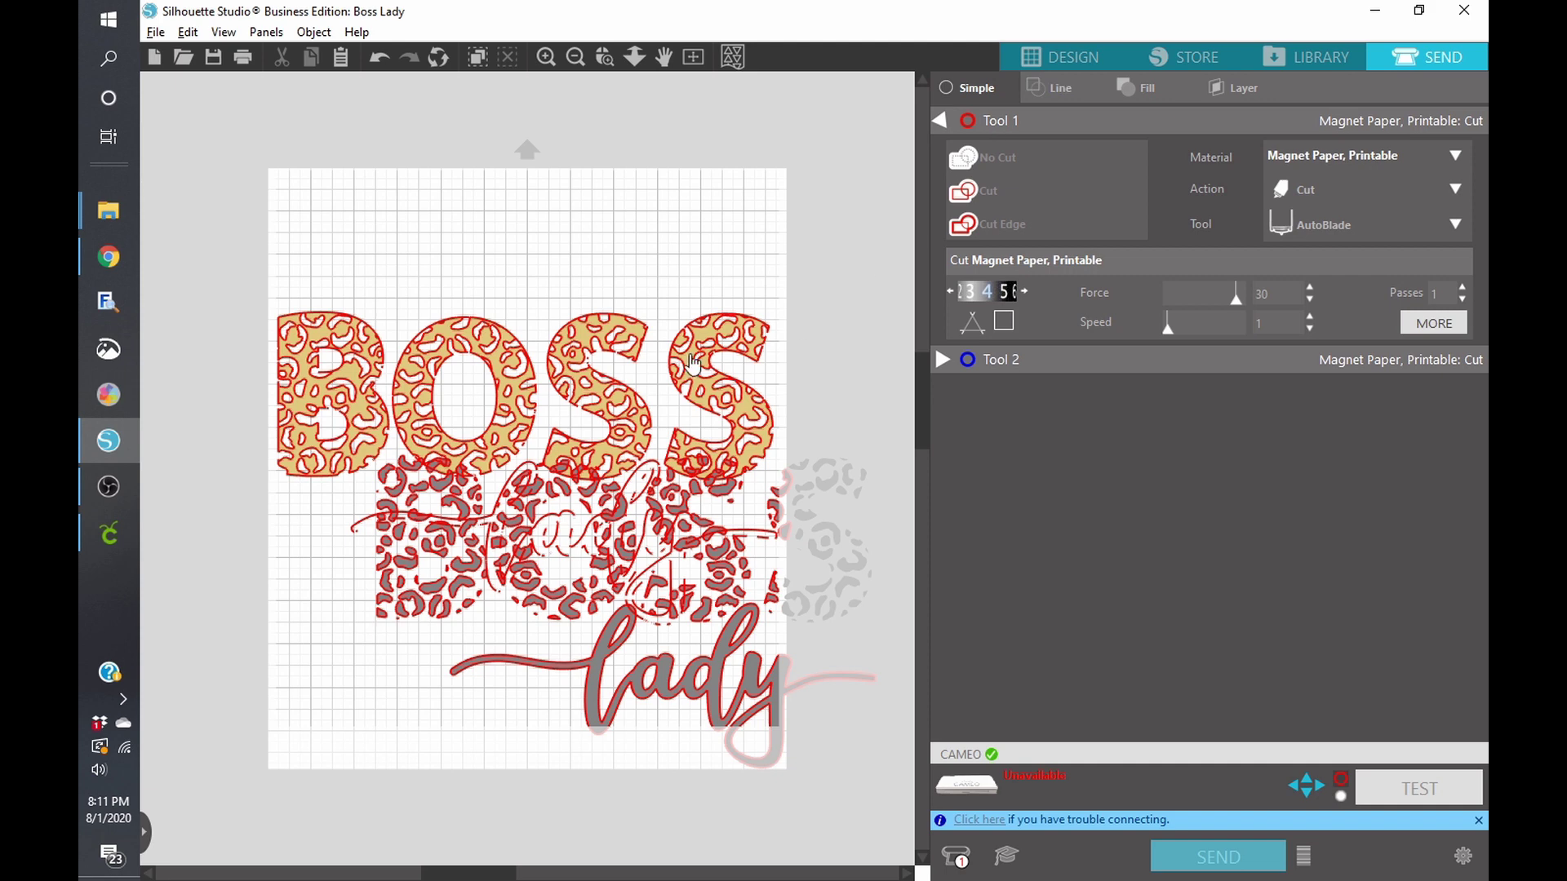
{"action": "key", "text": "ctrl+z"}
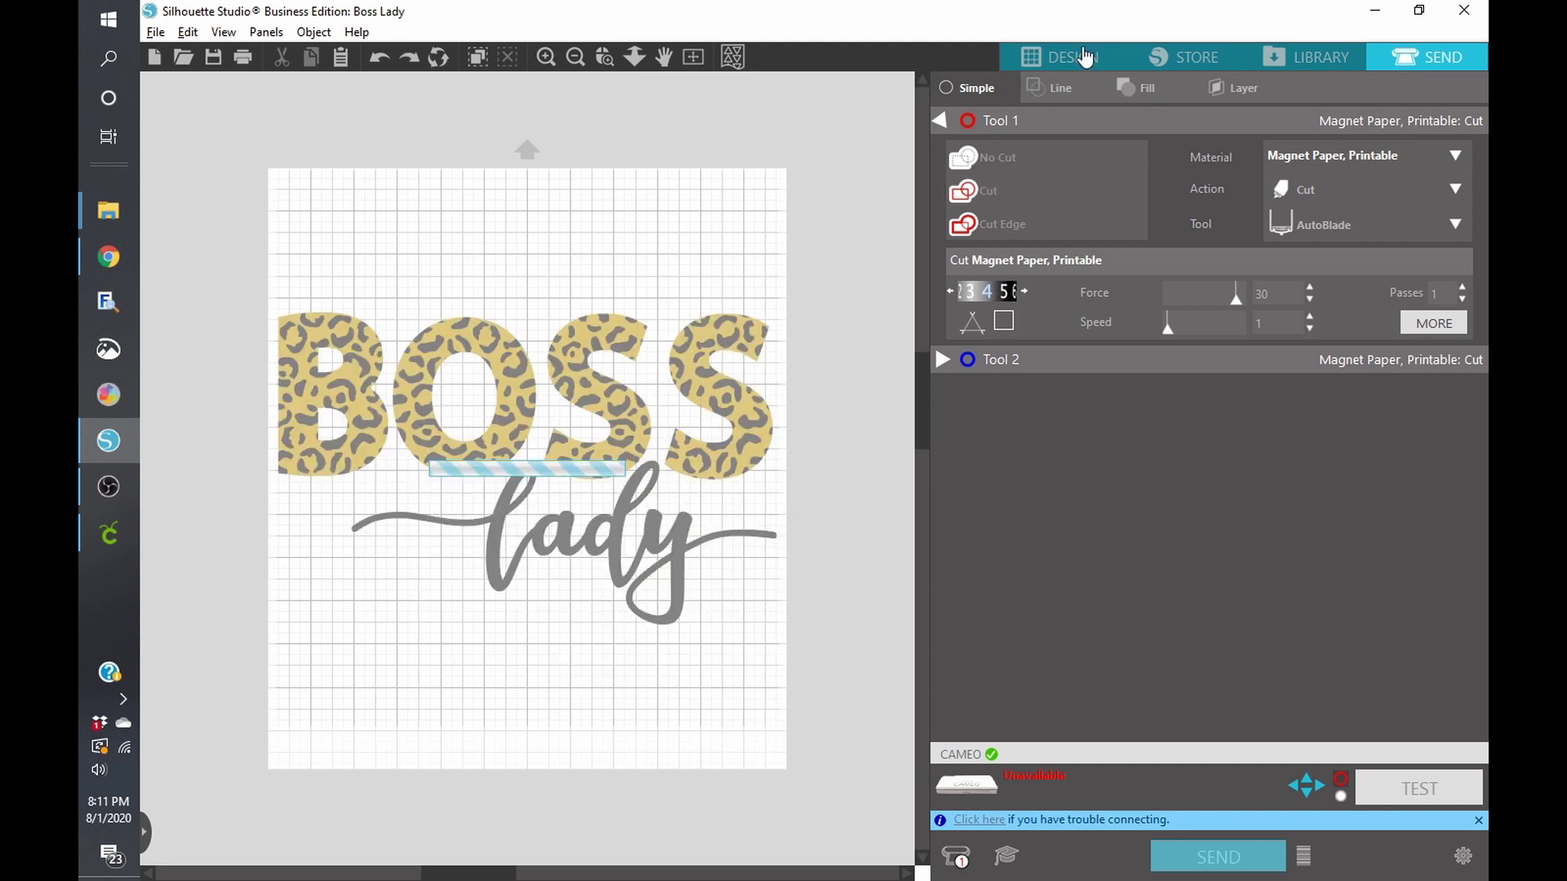
{"action": "left_click", "coordinate": [1082, 54]}
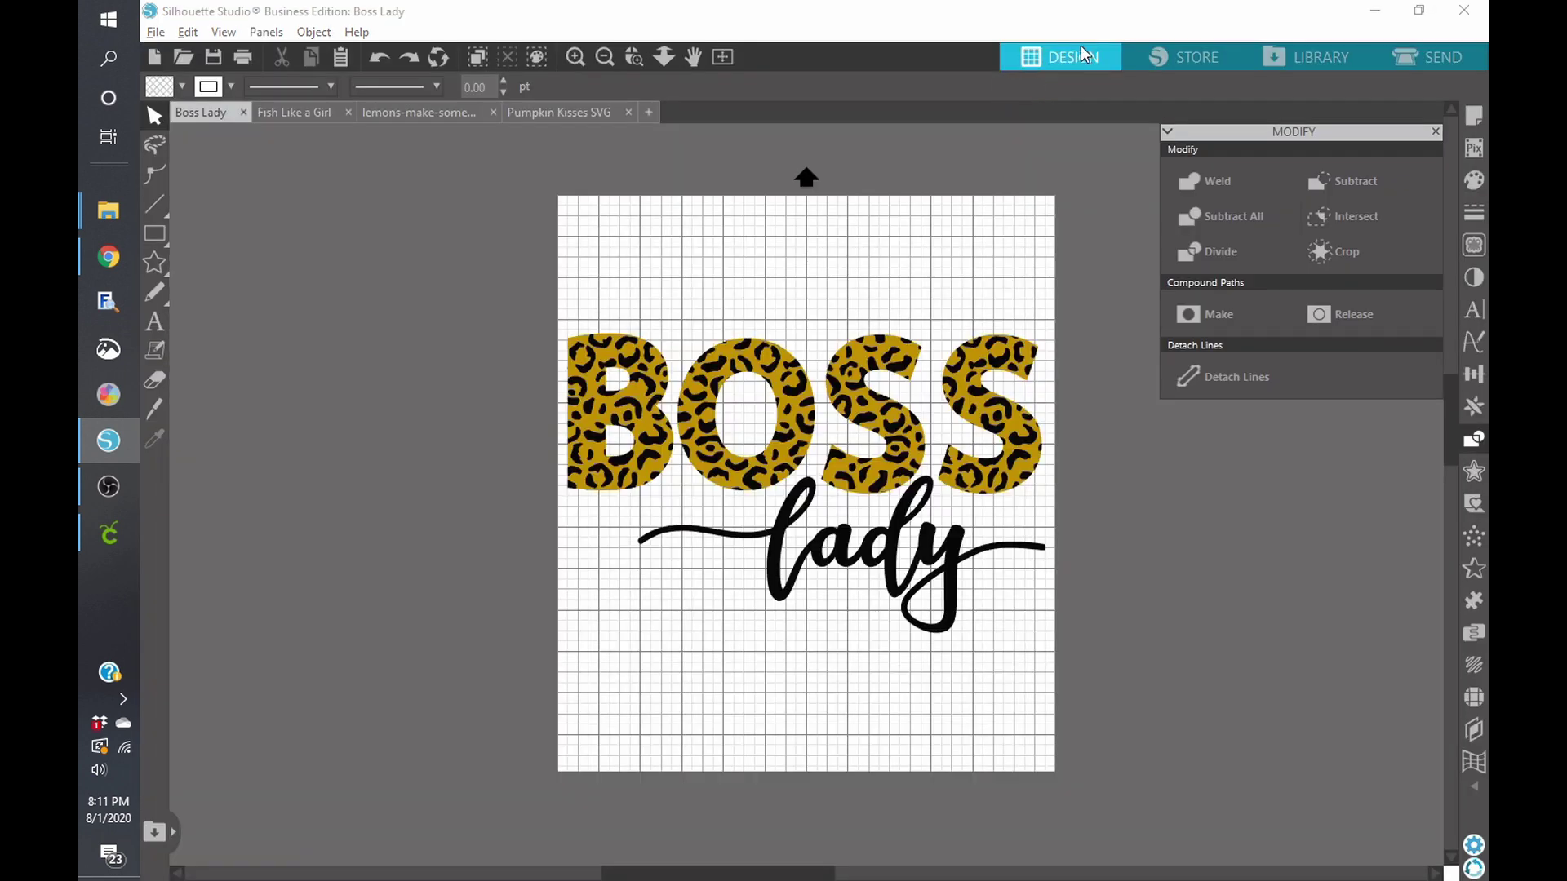
{"action": "left_click", "coordinate": [245, 111]}
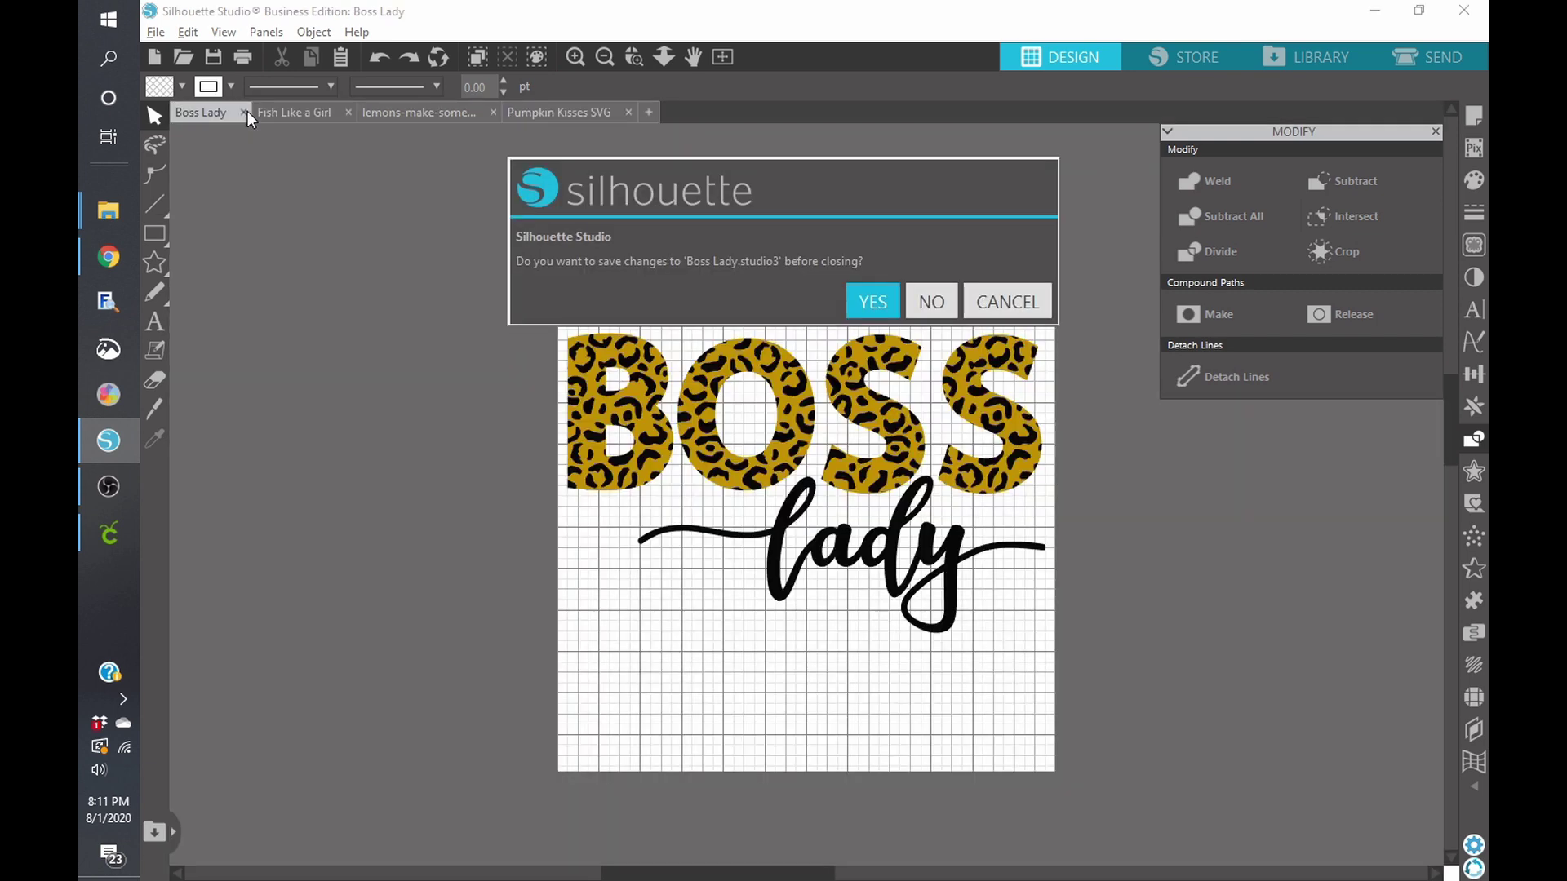
{"action": "left_click", "coordinate": [932, 301]}
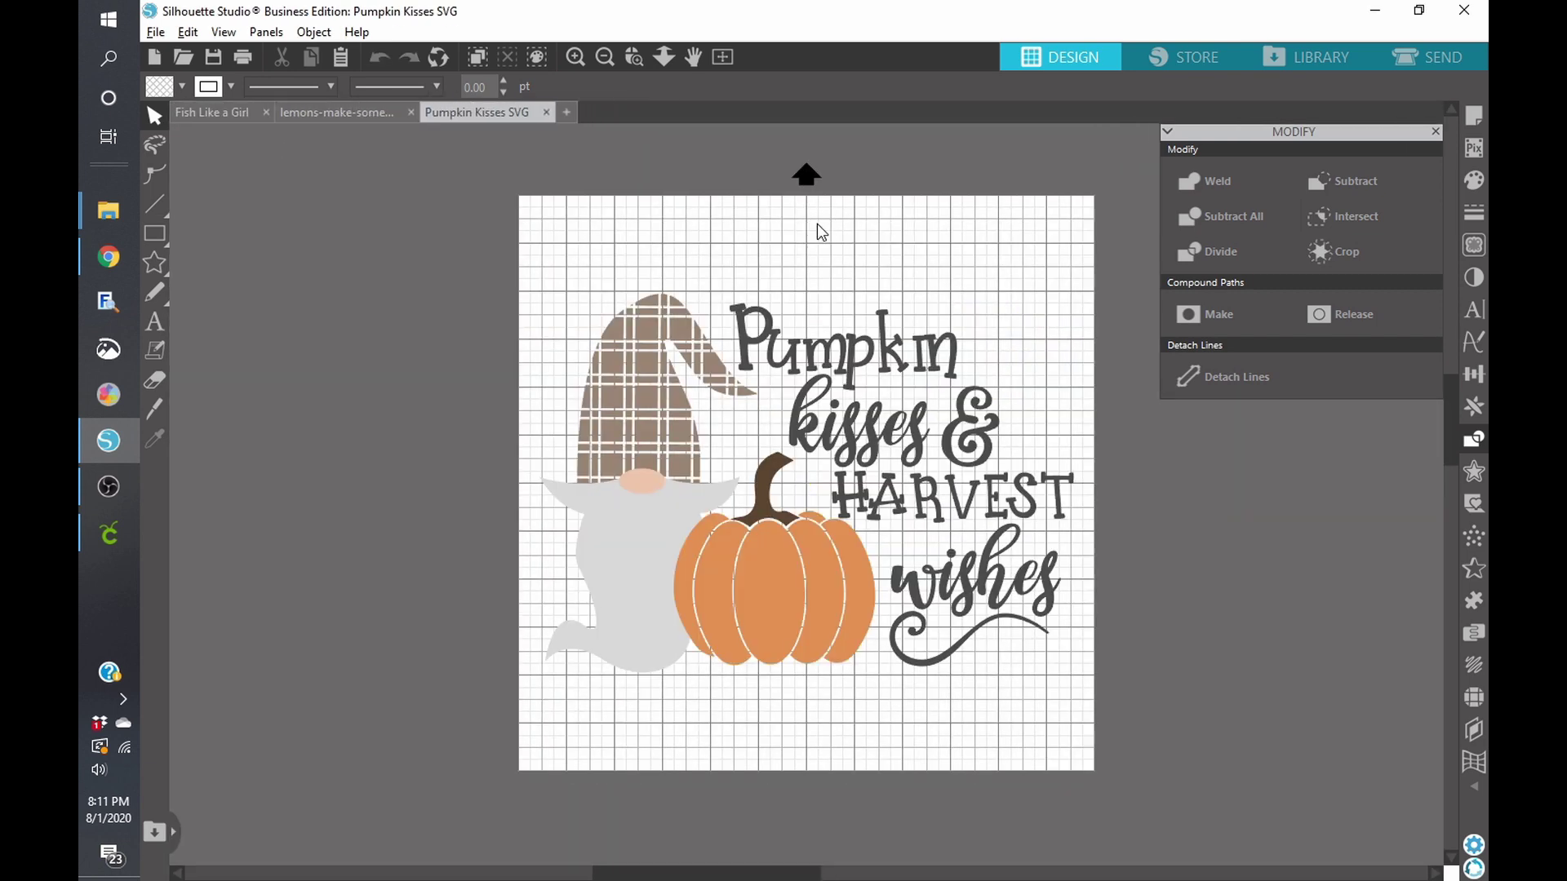
Bring up the Fish Like a Girl design, then browse the IzettaRoseStudio shop listings on Etsy.
{"action": "left_click", "coordinate": [220, 107]}
{"action": "key", "text": "alt+Tab"}
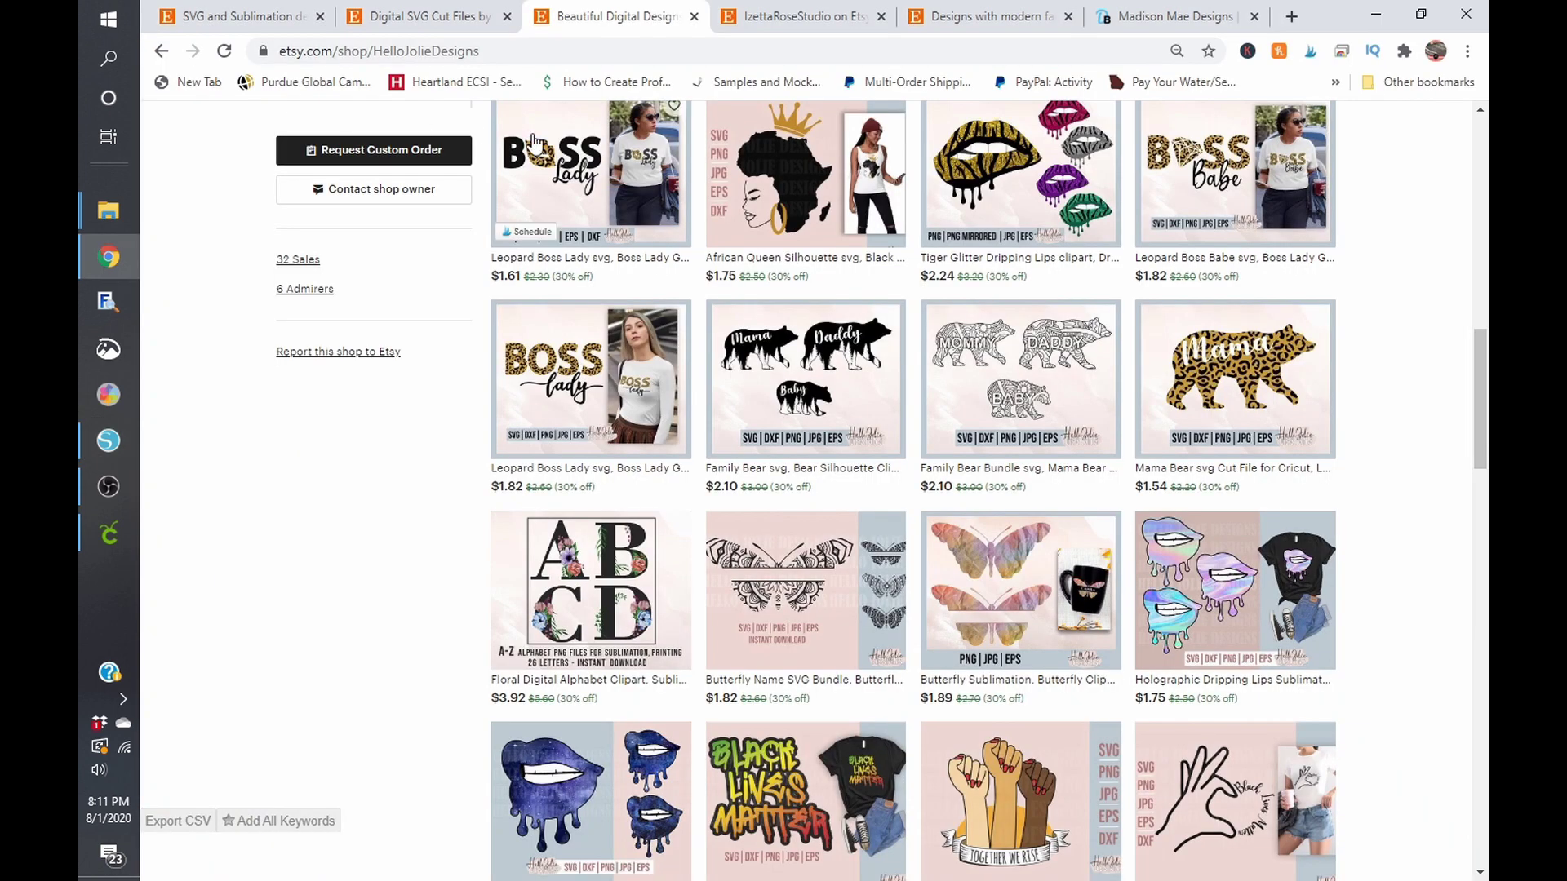
{"action": "left_click", "coordinate": [783, 14]}
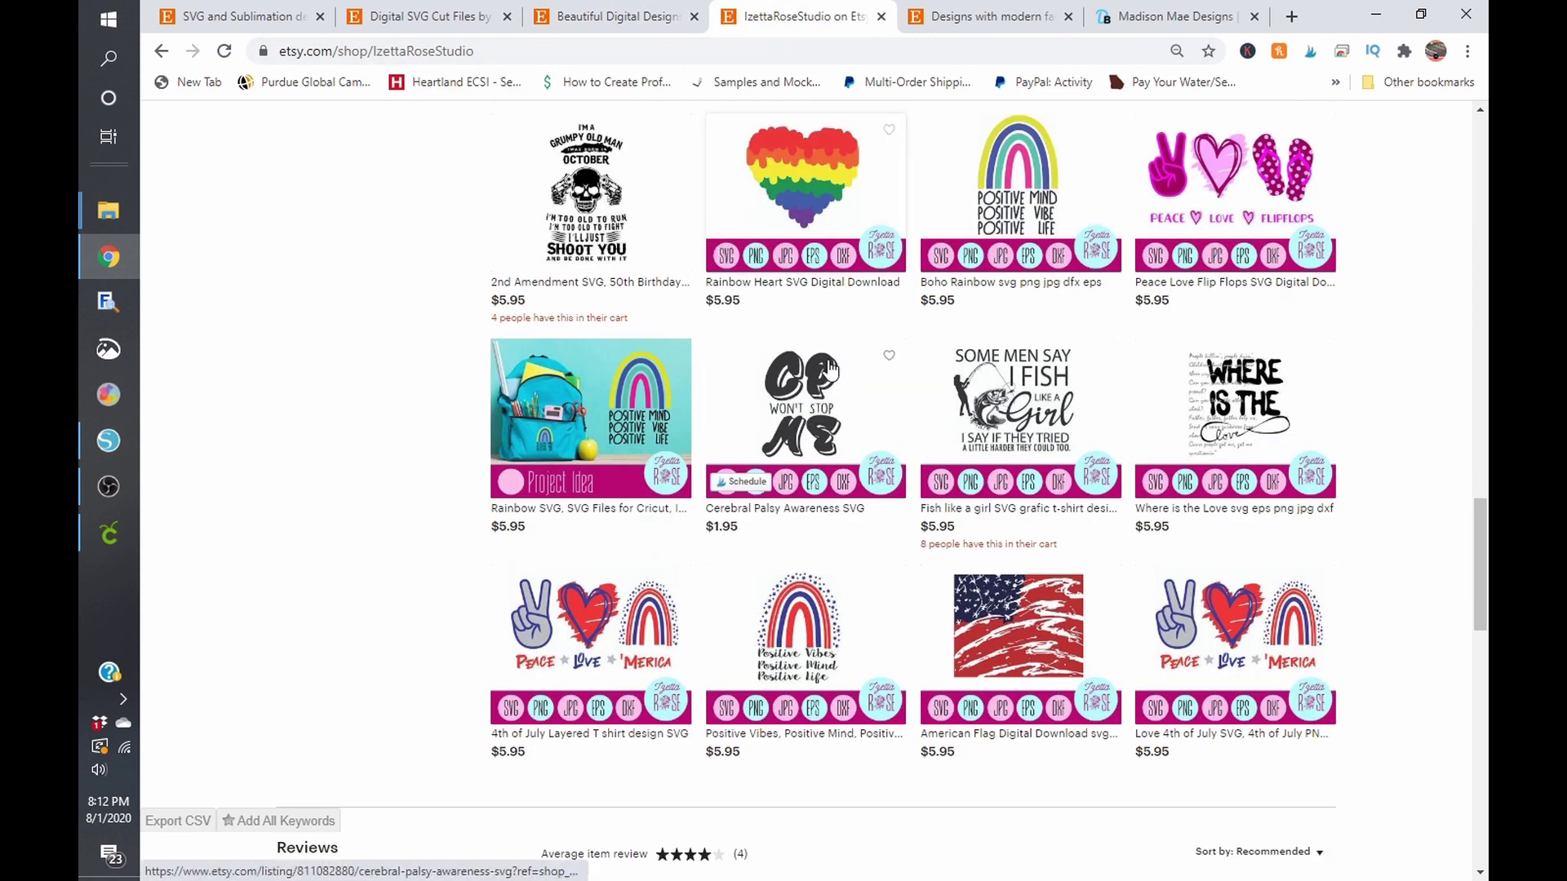
{"action": "scroll", "coordinate": [939, 408], "scroll_direction": "up", "scroll_amount": 1}
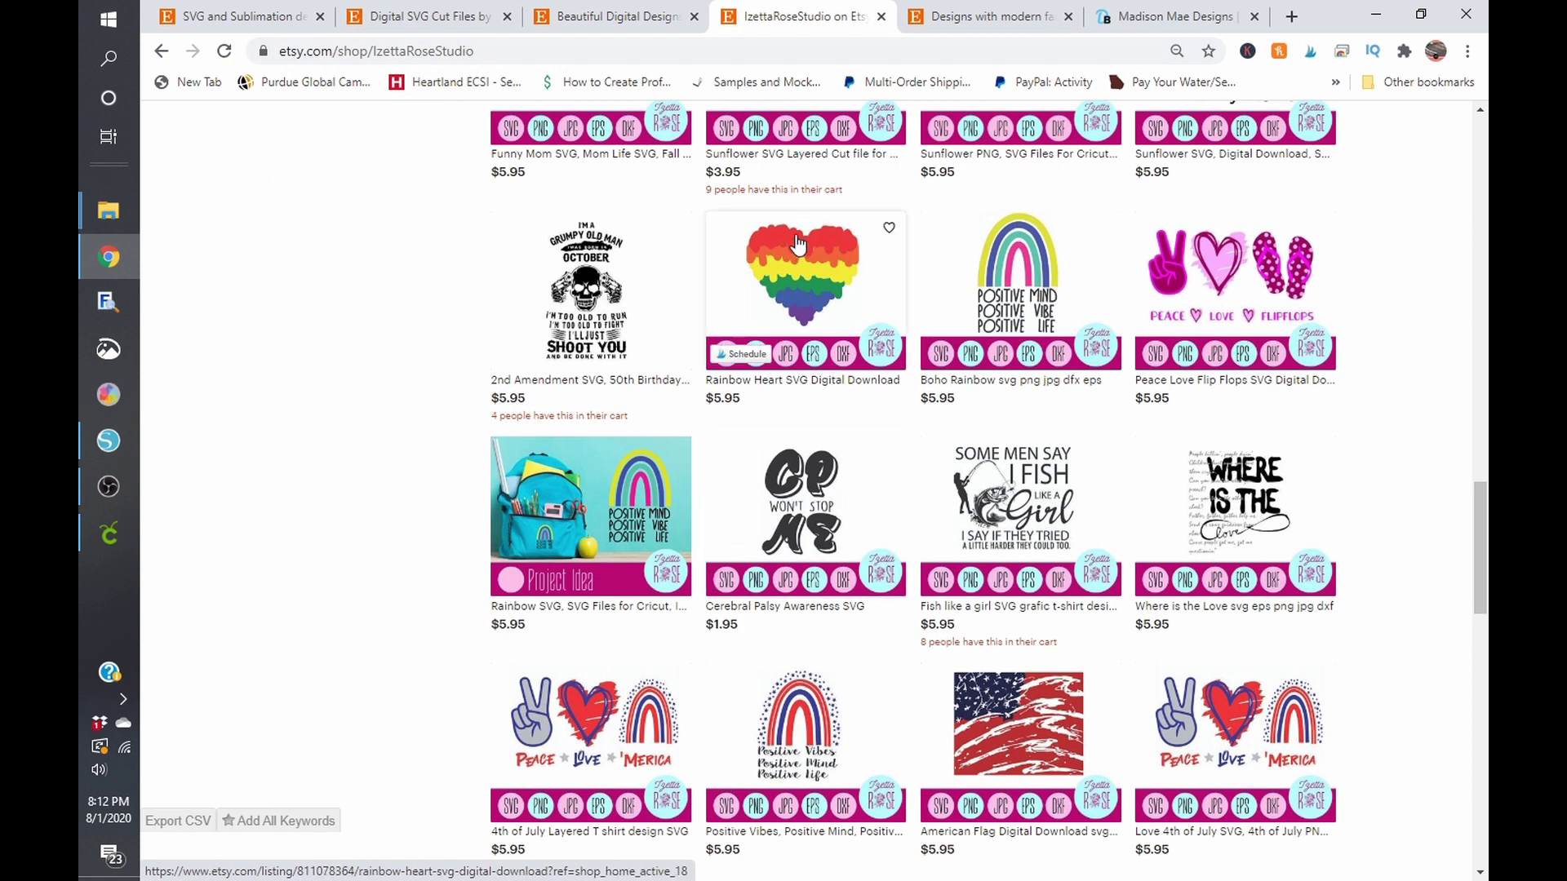
{"action": "scroll", "coordinate": [1012, 489], "scroll_direction": "up", "scroll_amount": 10}
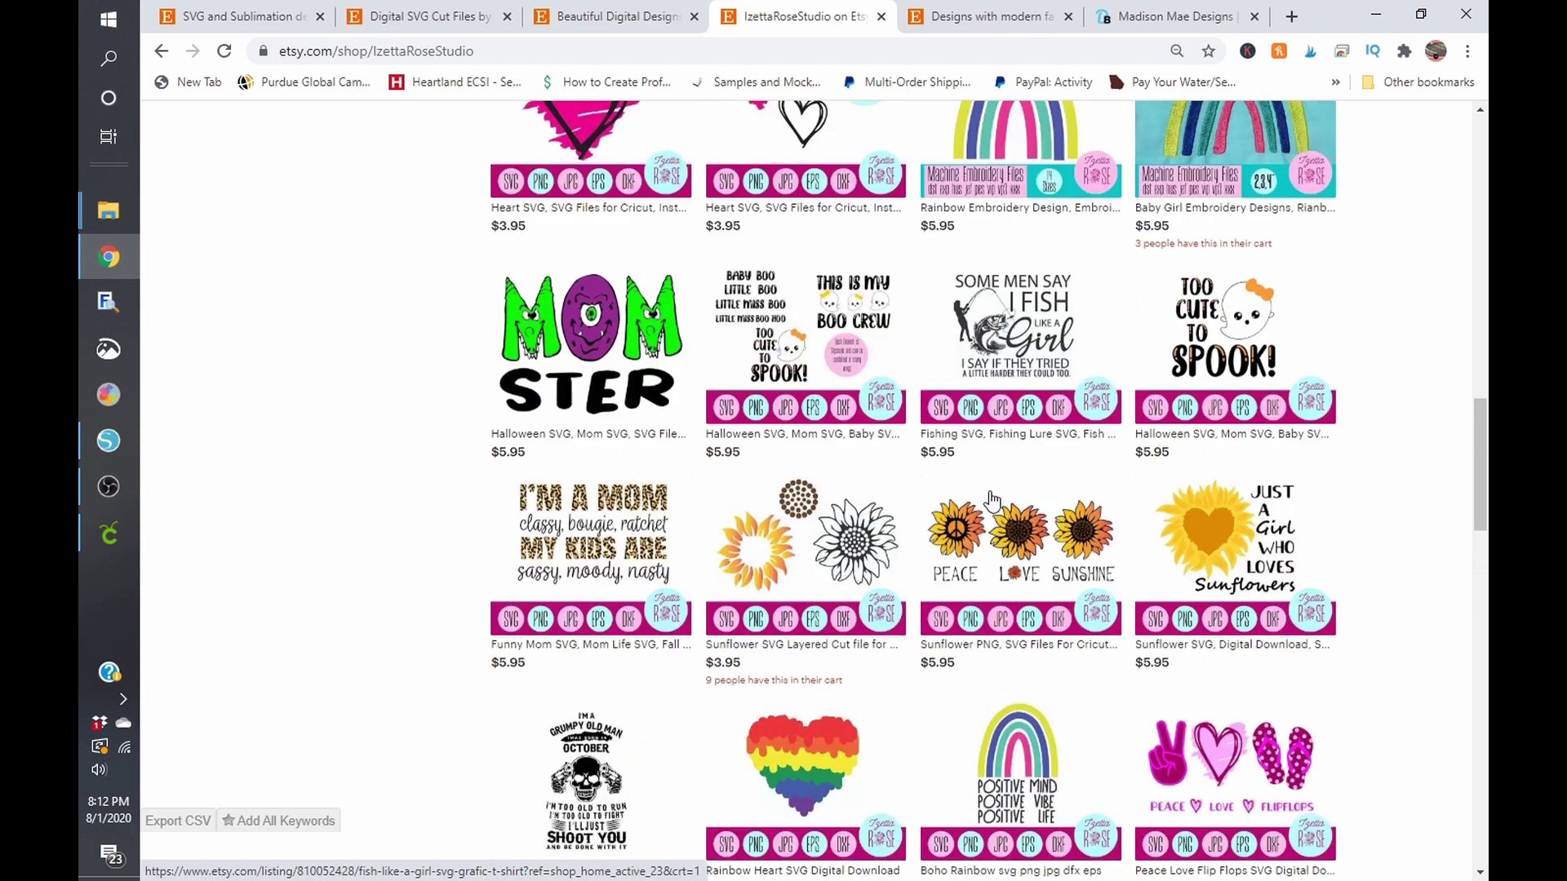
{"action": "scroll", "coordinate": [992, 499], "scroll_direction": "up", "scroll_amount": 8}
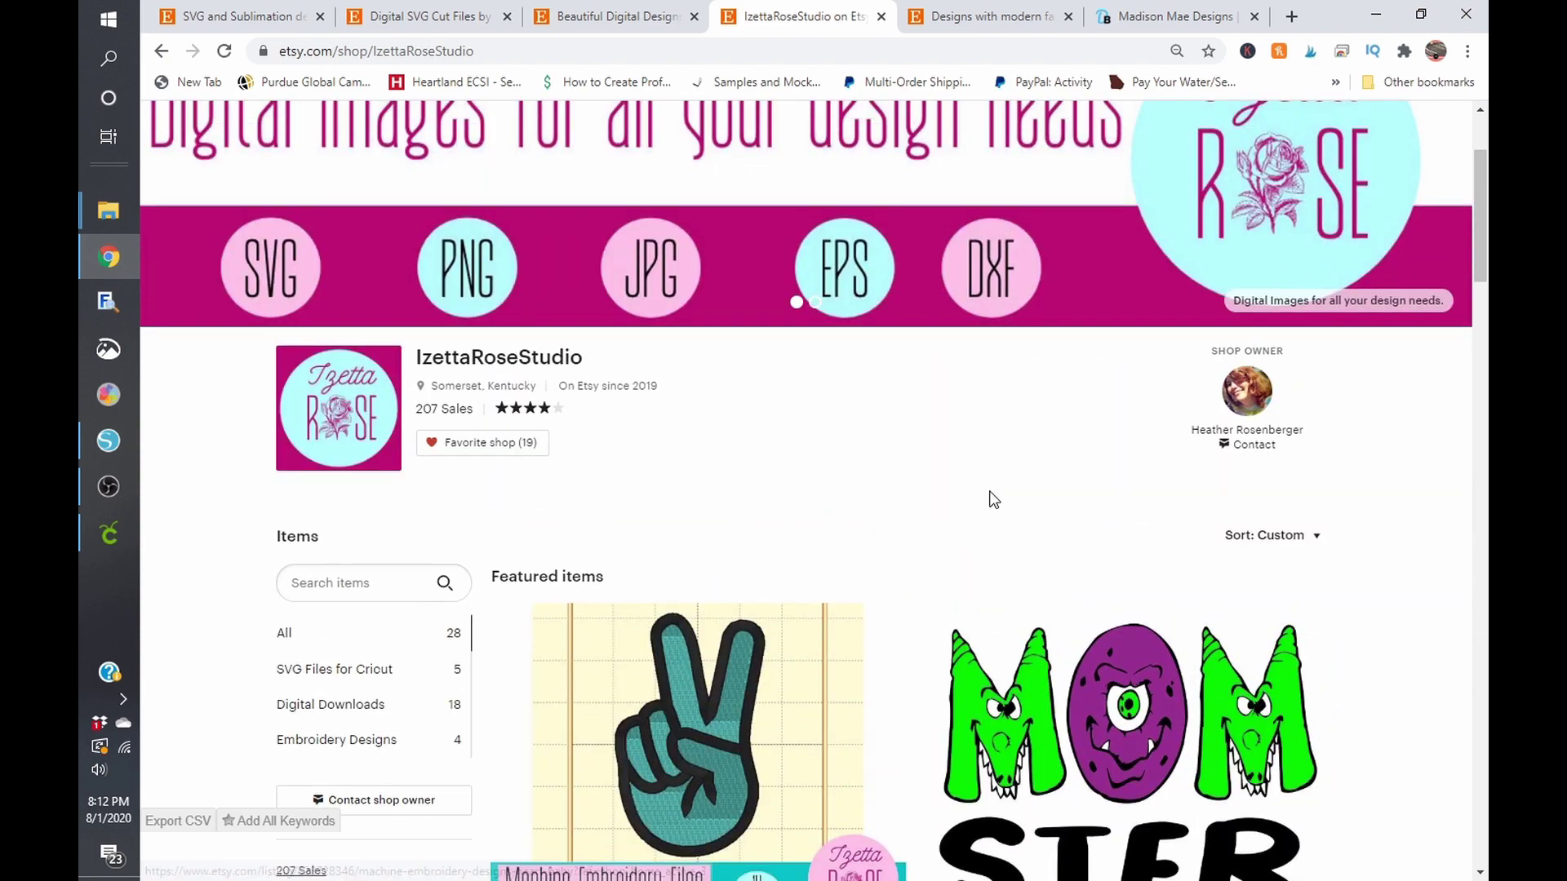
{"action": "scroll", "coordinate": [992, 498], "scroll_direction": "down", "scroll_amount": 3}
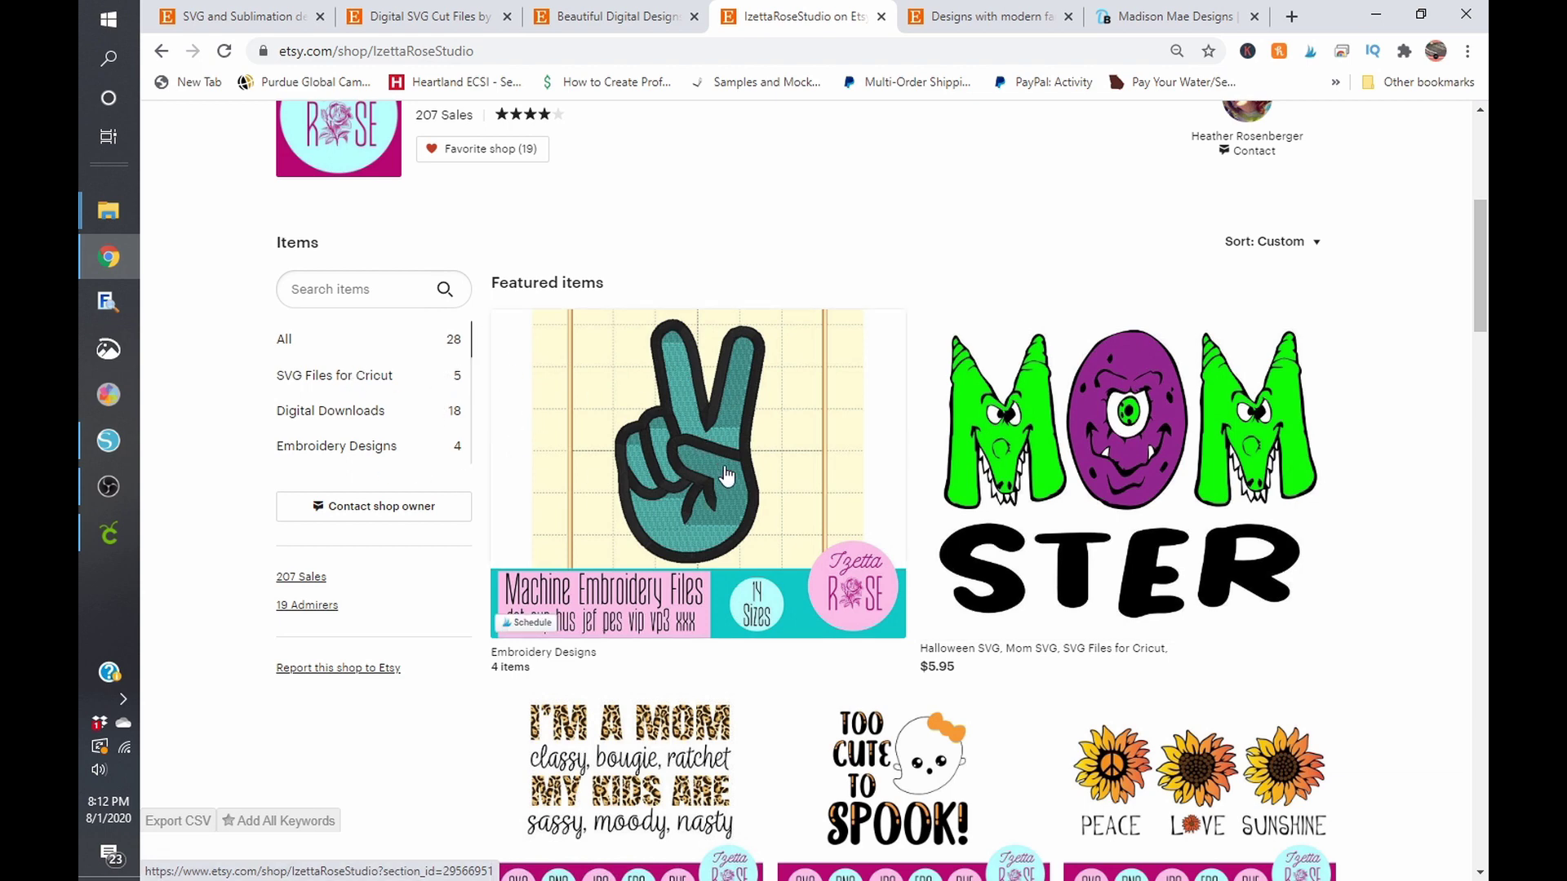
Back in Silhouette Studio, test-move the Fish Like a Girl text and image, undoing each move.
{"action": "key", "text": "alt+Tab"}
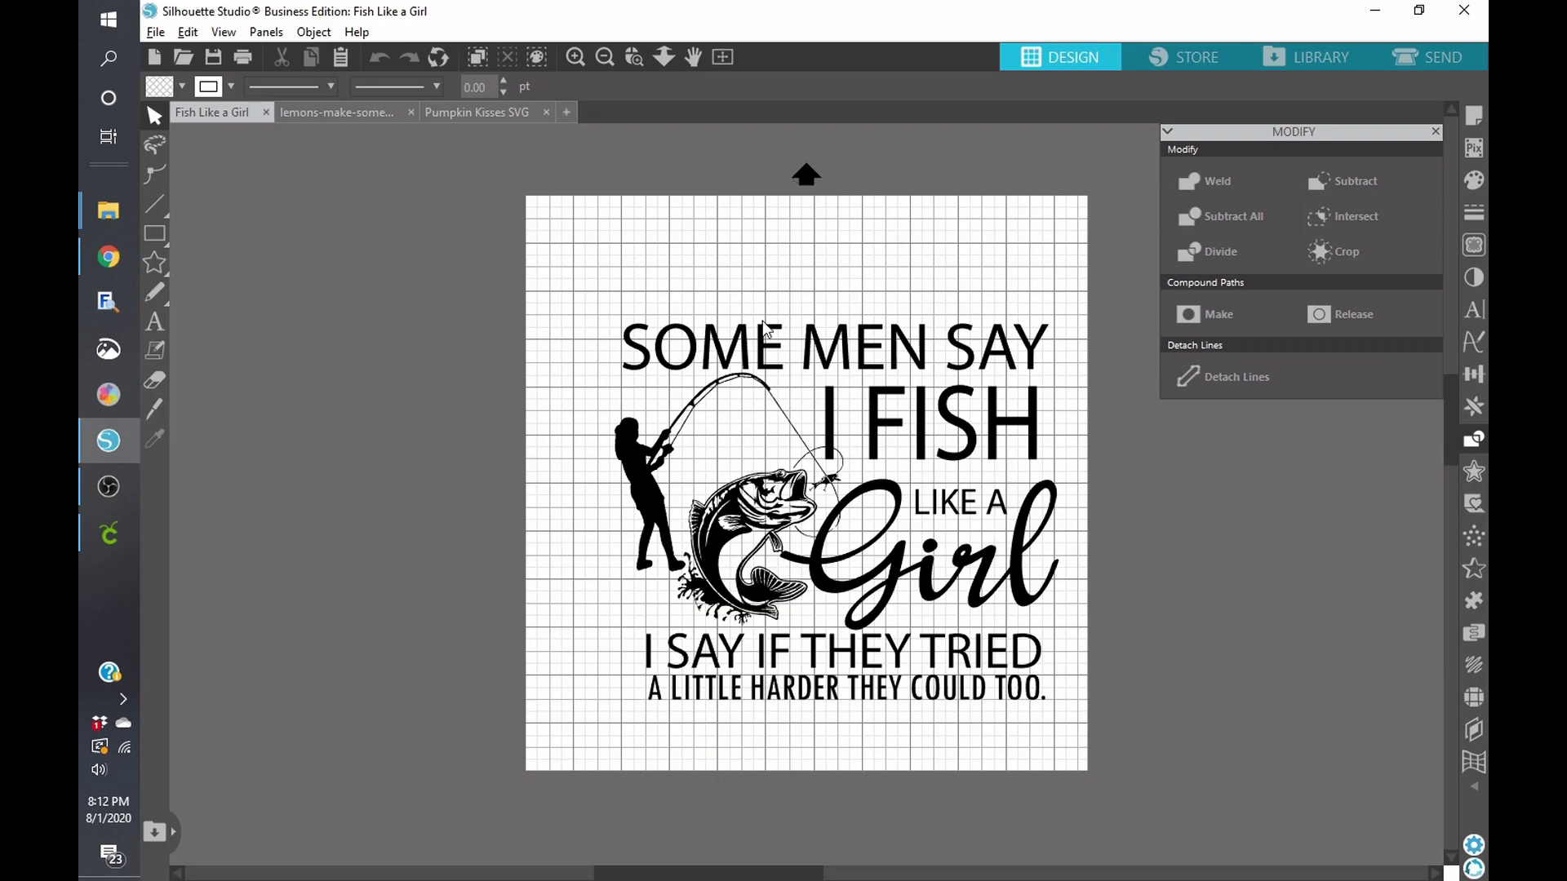
{"action": "left_click_drag", "start_coordinate": [762, 357], "coordinate": [739, 316]}
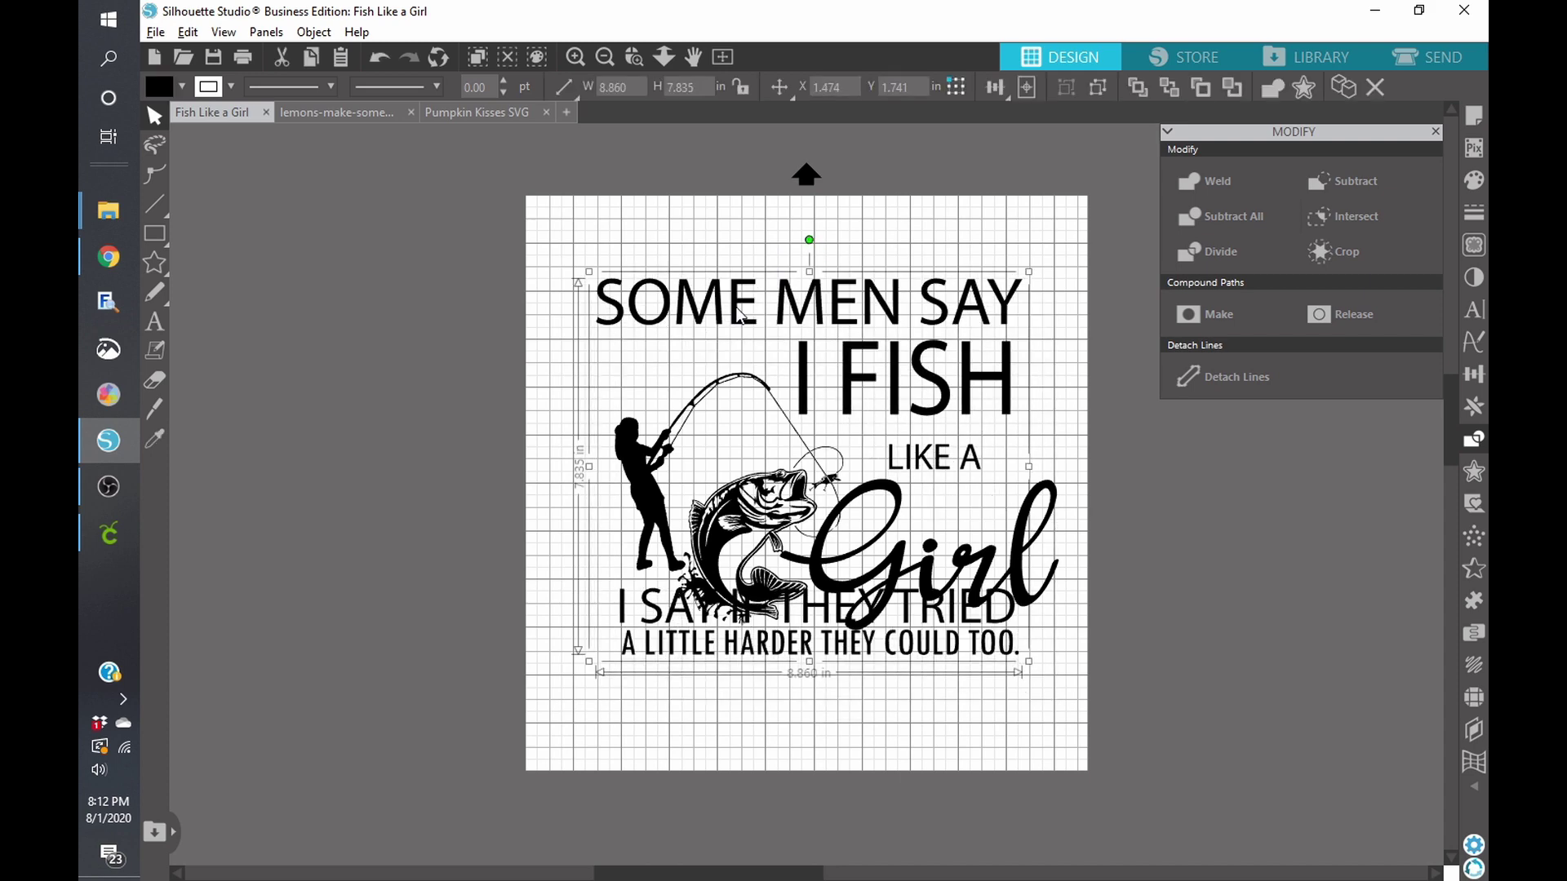
{"action": "key", "text": "ctrl+z"}
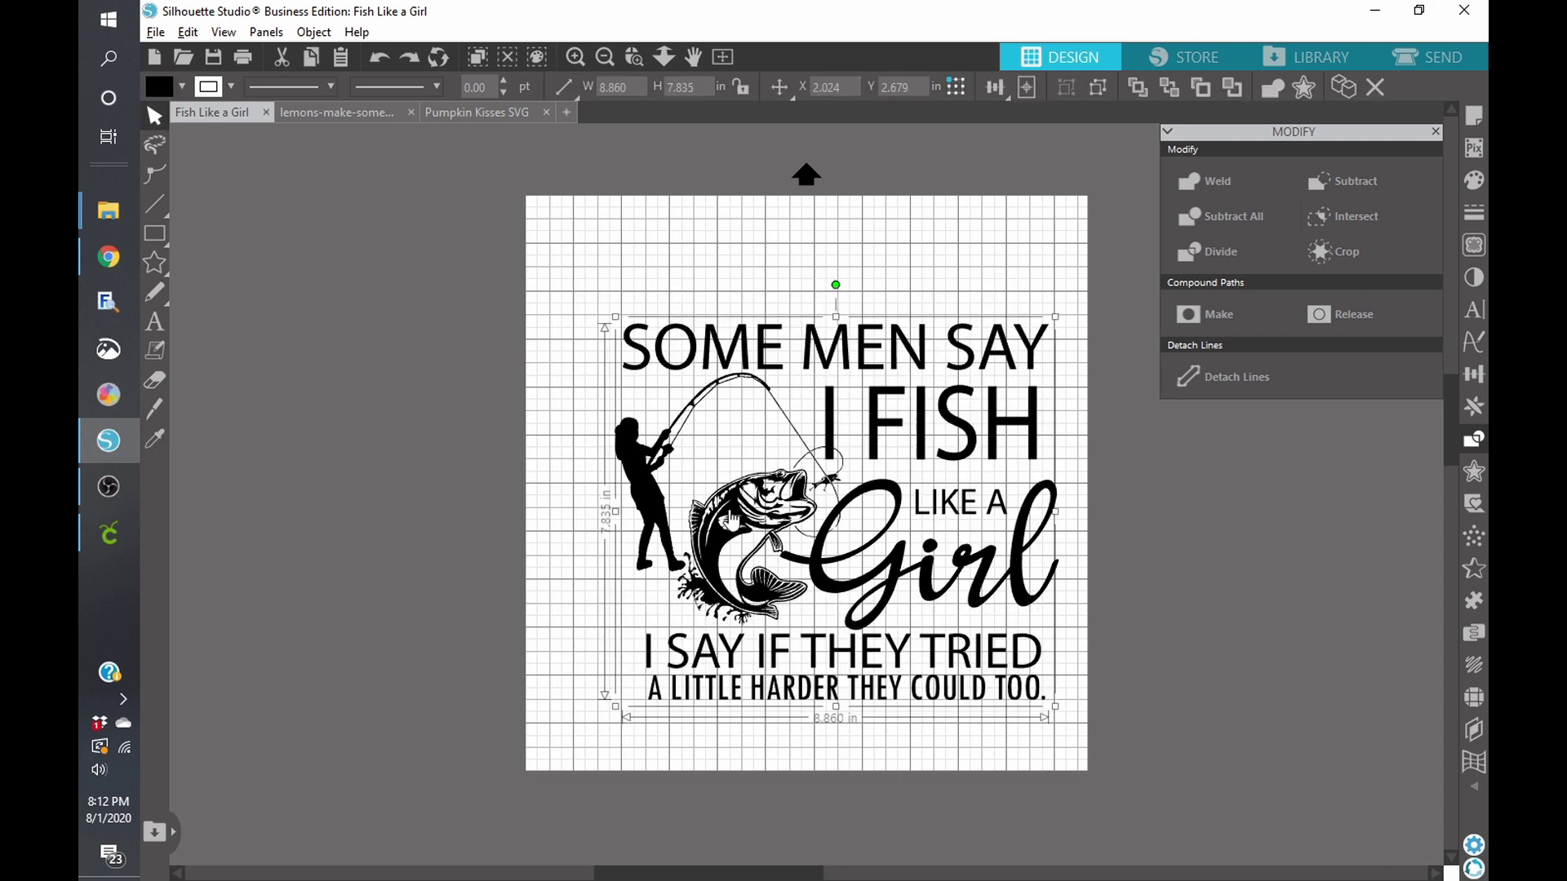
{"action": "left_click_drag", "start_coordinate": [732, 519], "coordinate": [694, 512]}
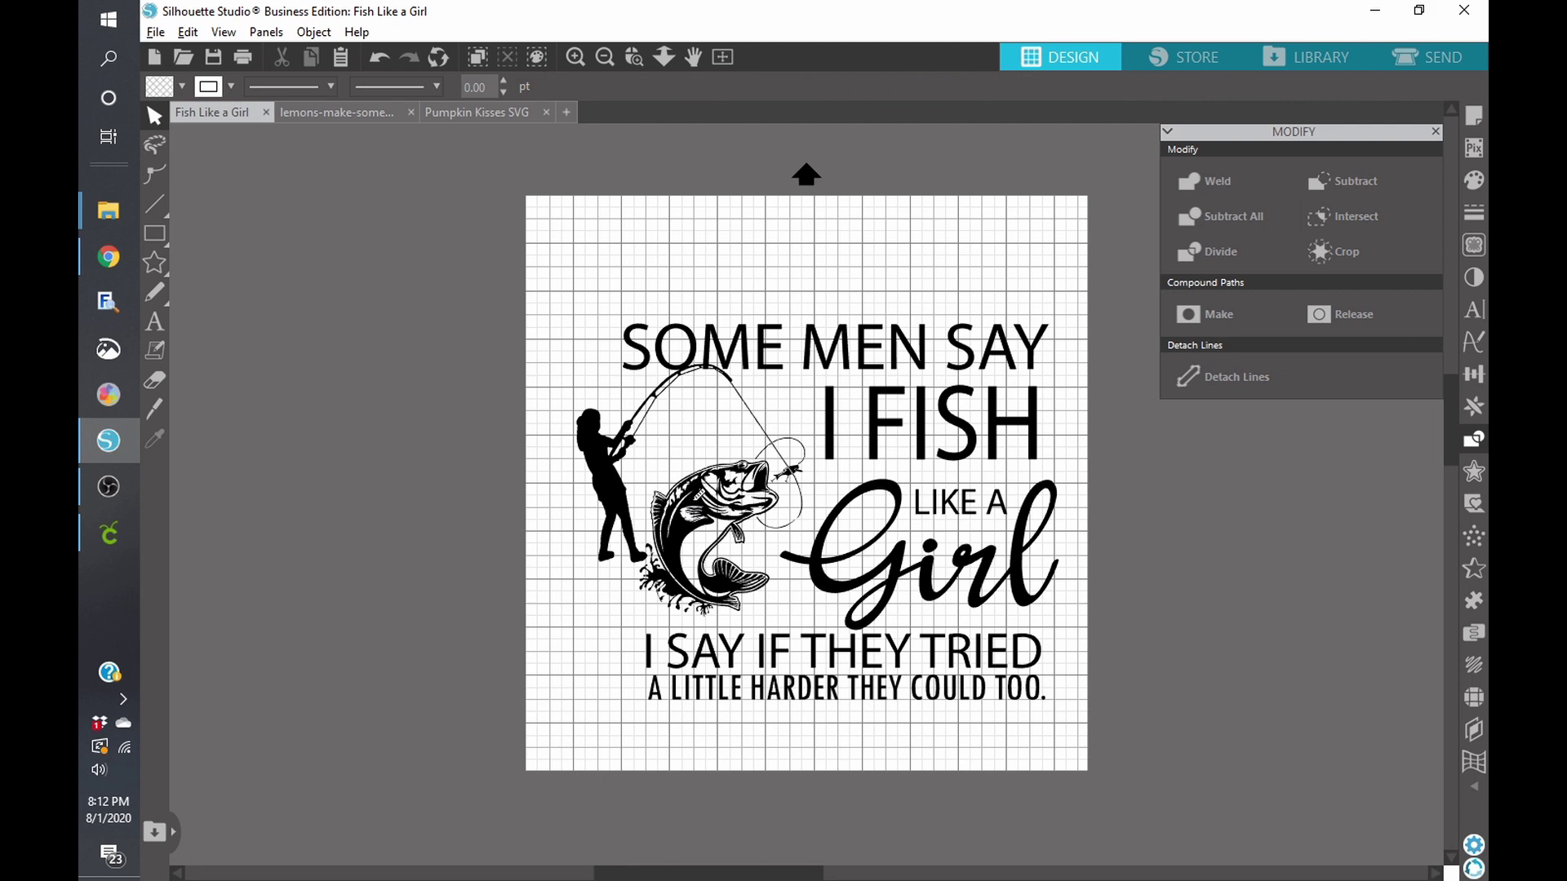
{"action": "key", "text": "ctrl+z"}
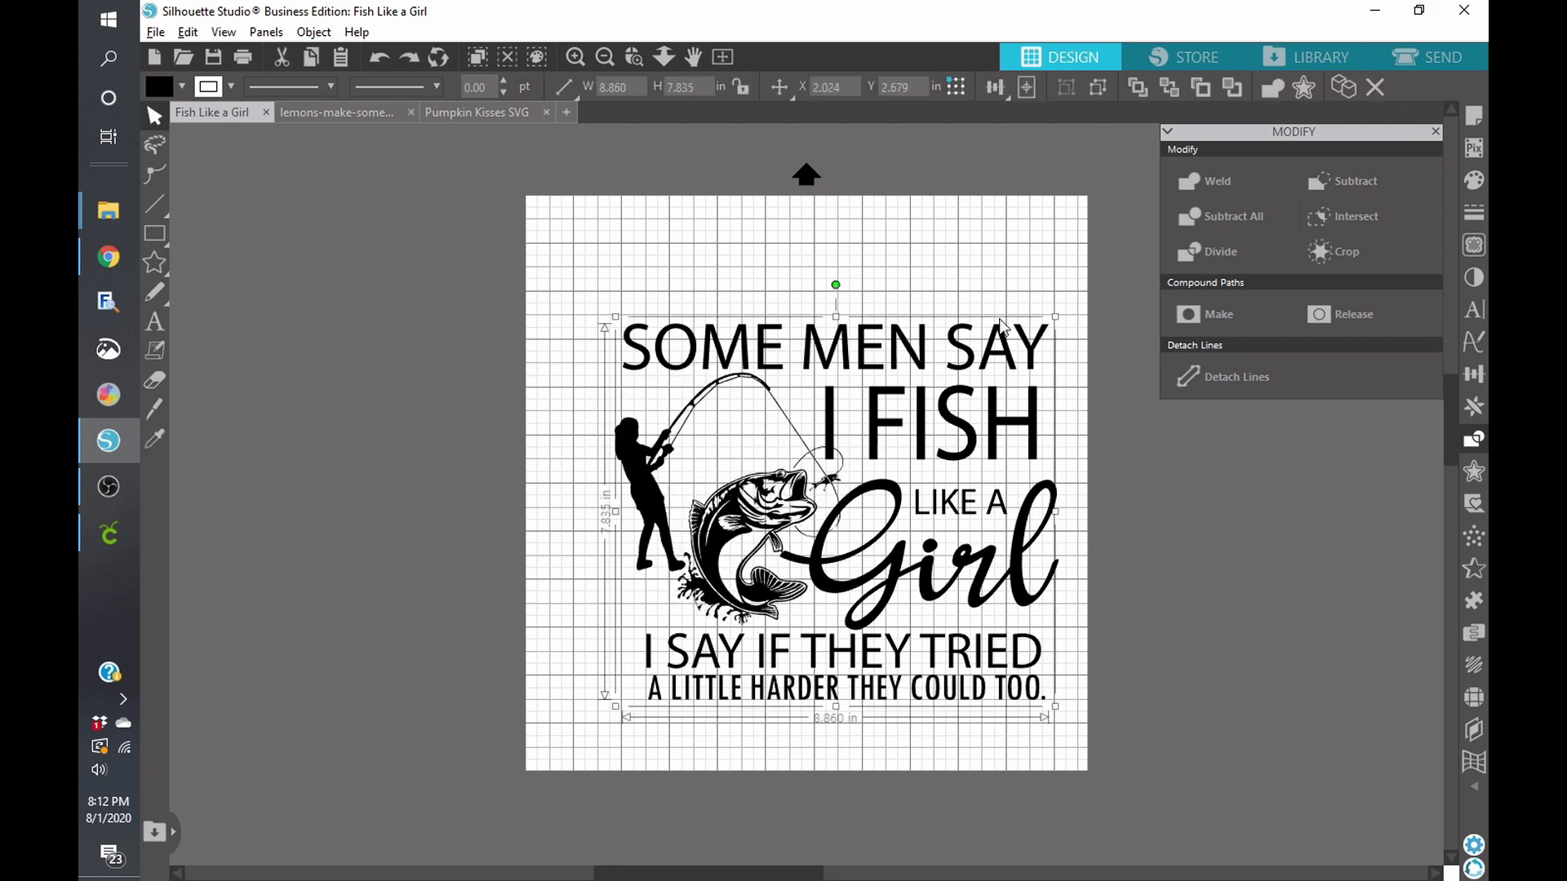
In Send, select the whole design, zoom in on the fisherwoman and fish, then zoom back out.
{"action": "left_click", "coordinate": [1414, 47]}
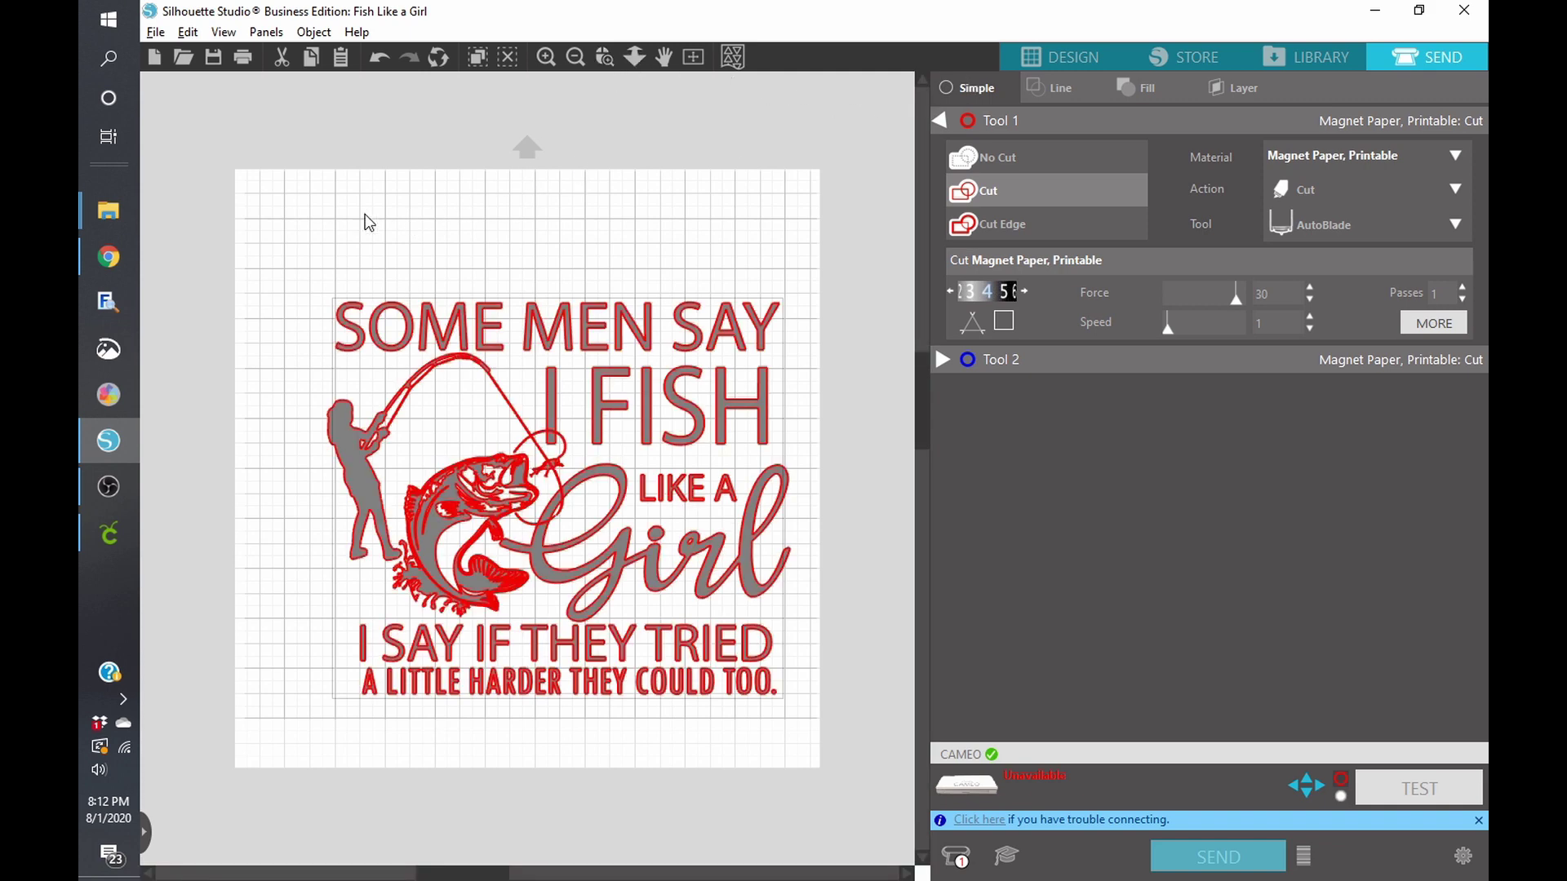
{"action": "left_click_drag", "start_coordinate": [295, 229], "coordinate": [885, 767]}
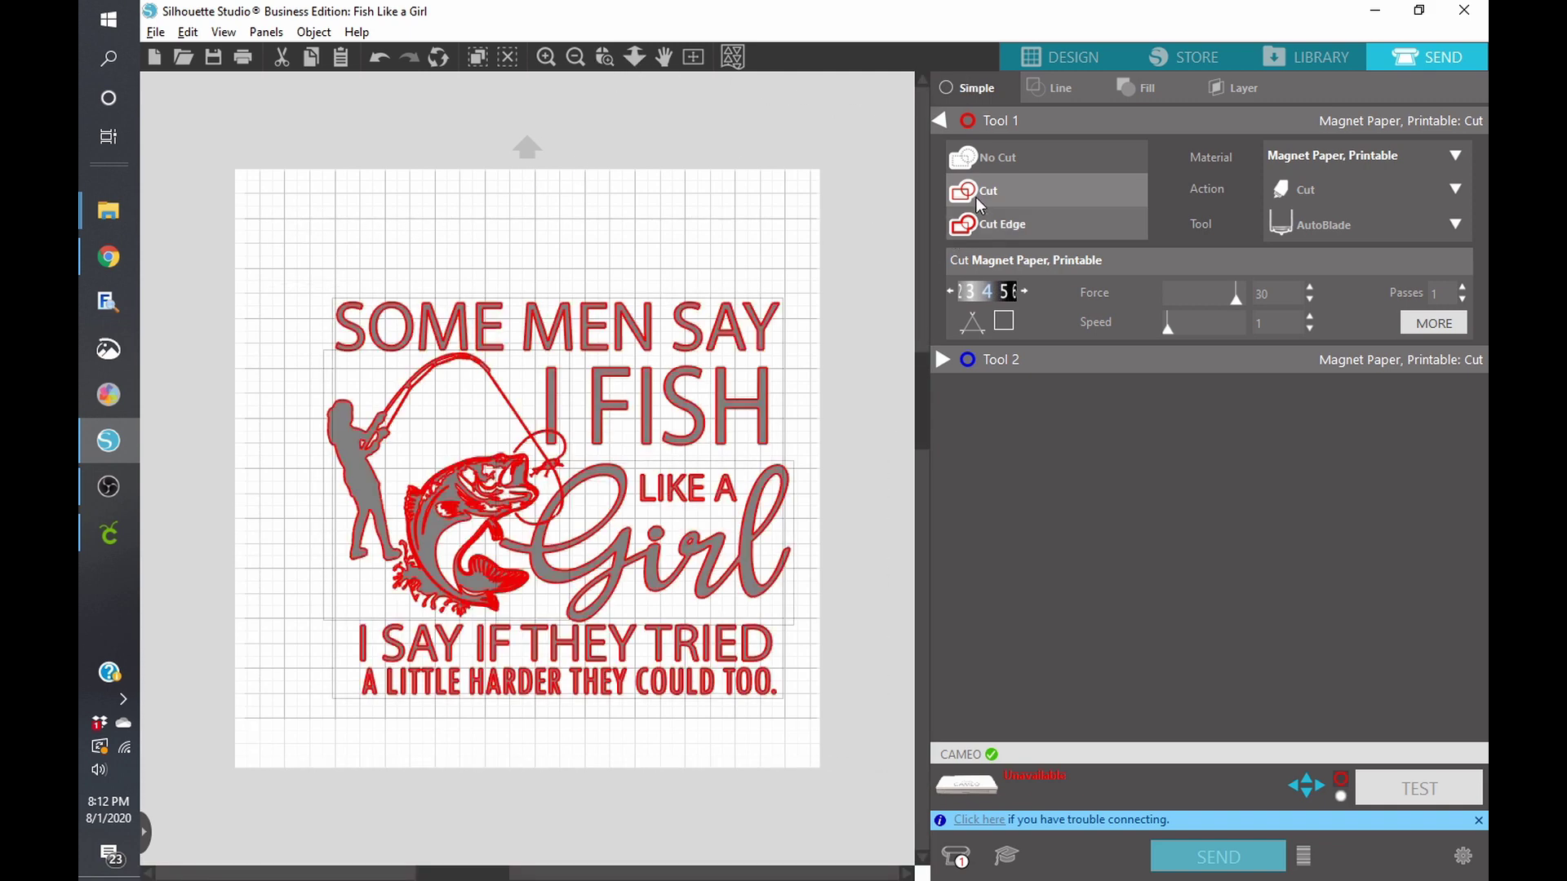
{"action": "left_click", "coordinate": [605, 59]}
{"action": "left_click_drag", "start_coordinate": [280, 295], "coordinate": [582, 661]}
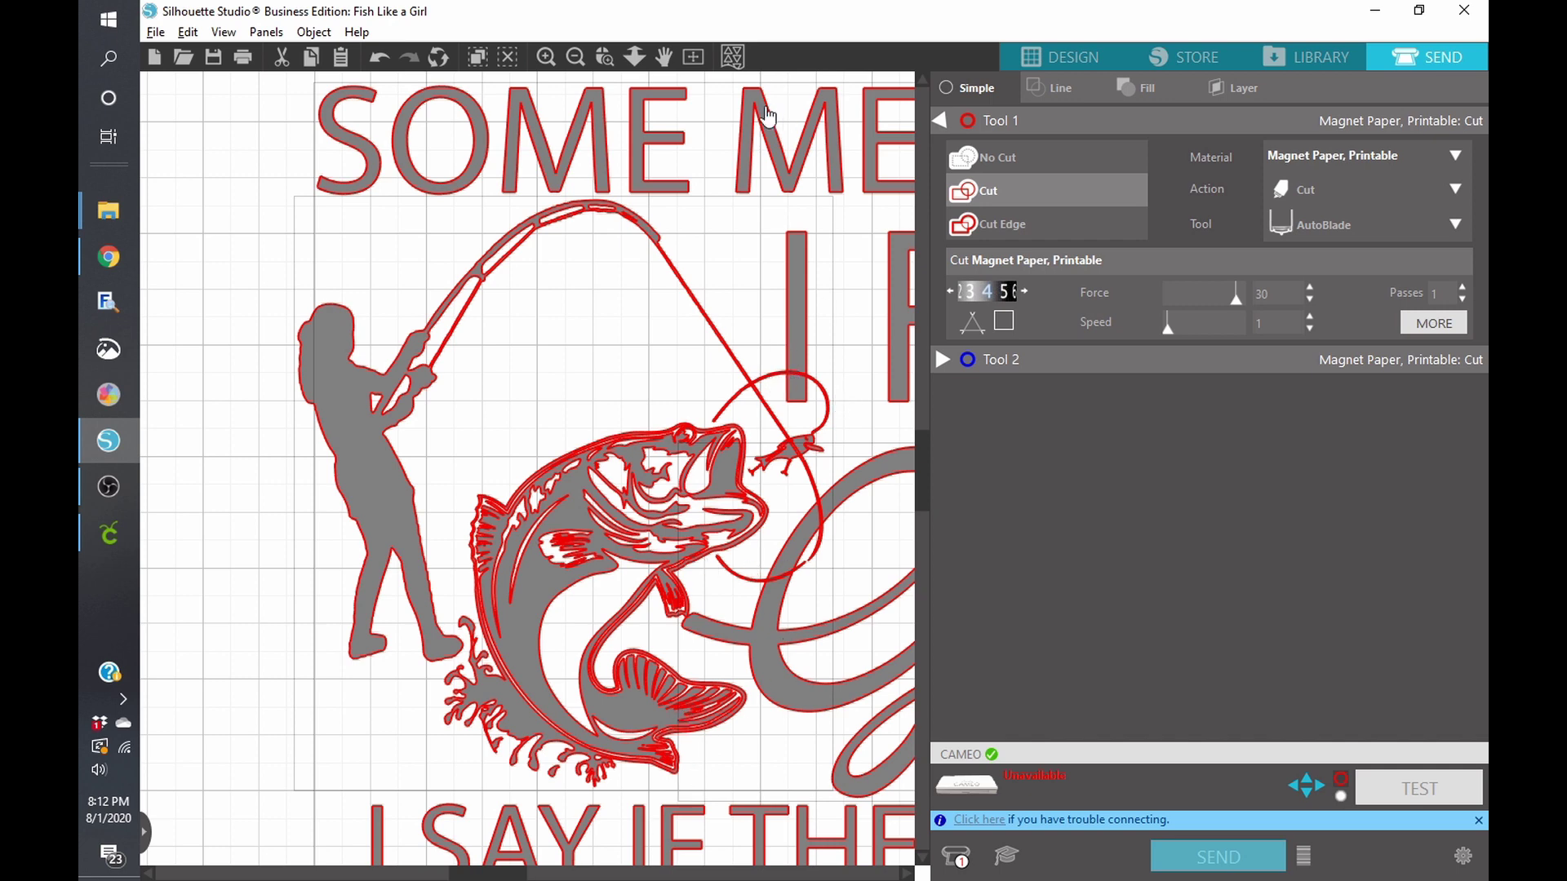
{"action": "left_click", "coordinate": [575, 57]}
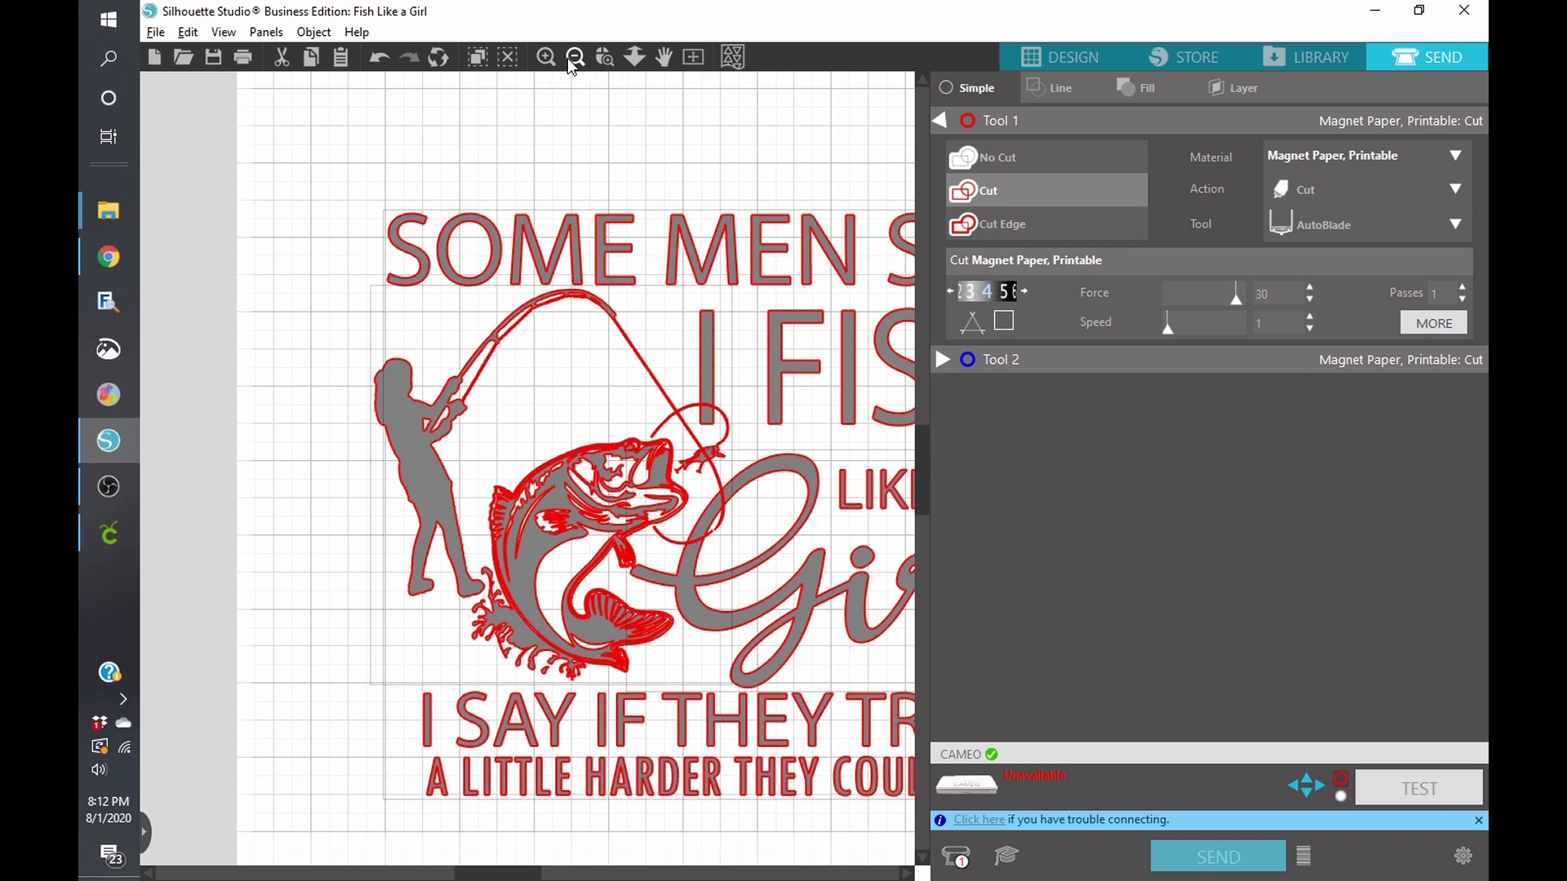
{"action": "left_click", "coordinate": [566, 57]}
{"action": "left_click_drag", "start_coordinate": [546, 877], "coordinate": [564, 876]}
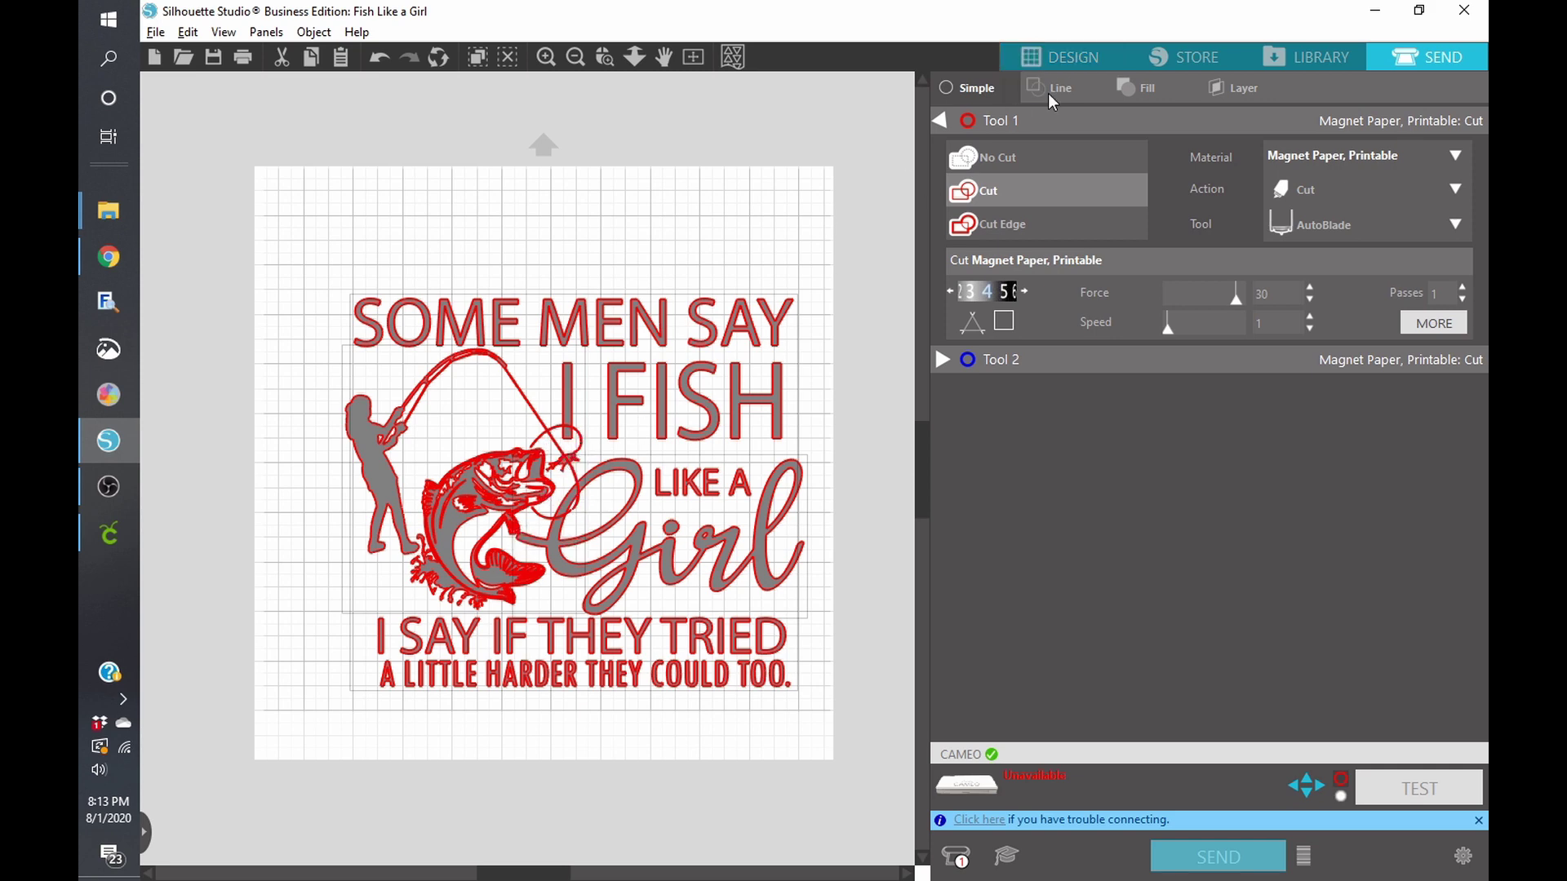
Return to Design and close Fish Like a Girl without saving.
{"action": "left_click", "coordinate": [1074, 56]}
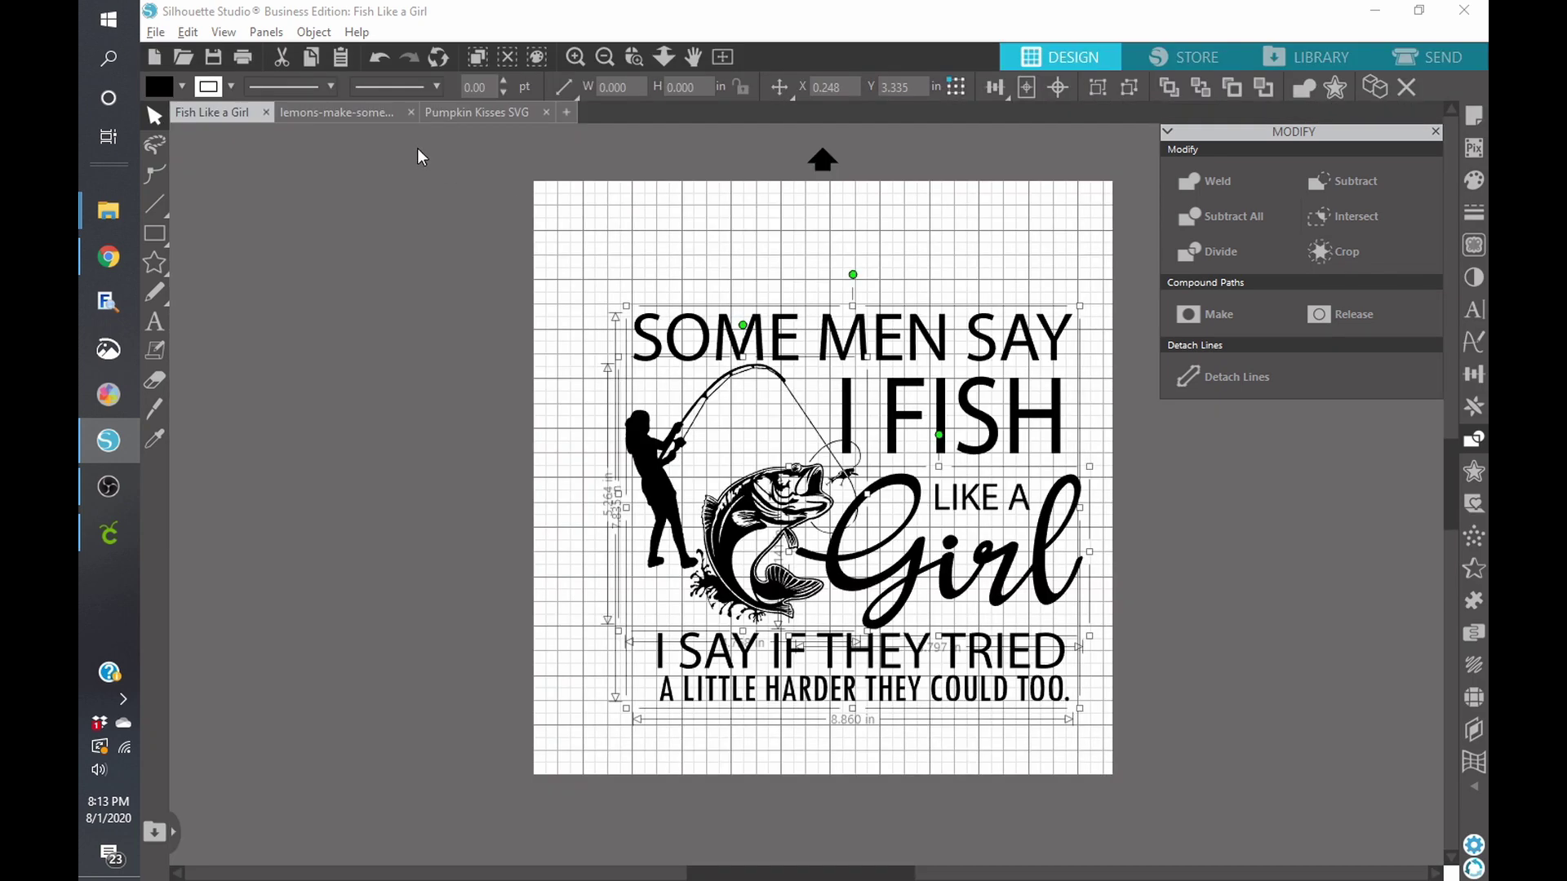
{"action": "left_click", "coordinate": [266, 115]}
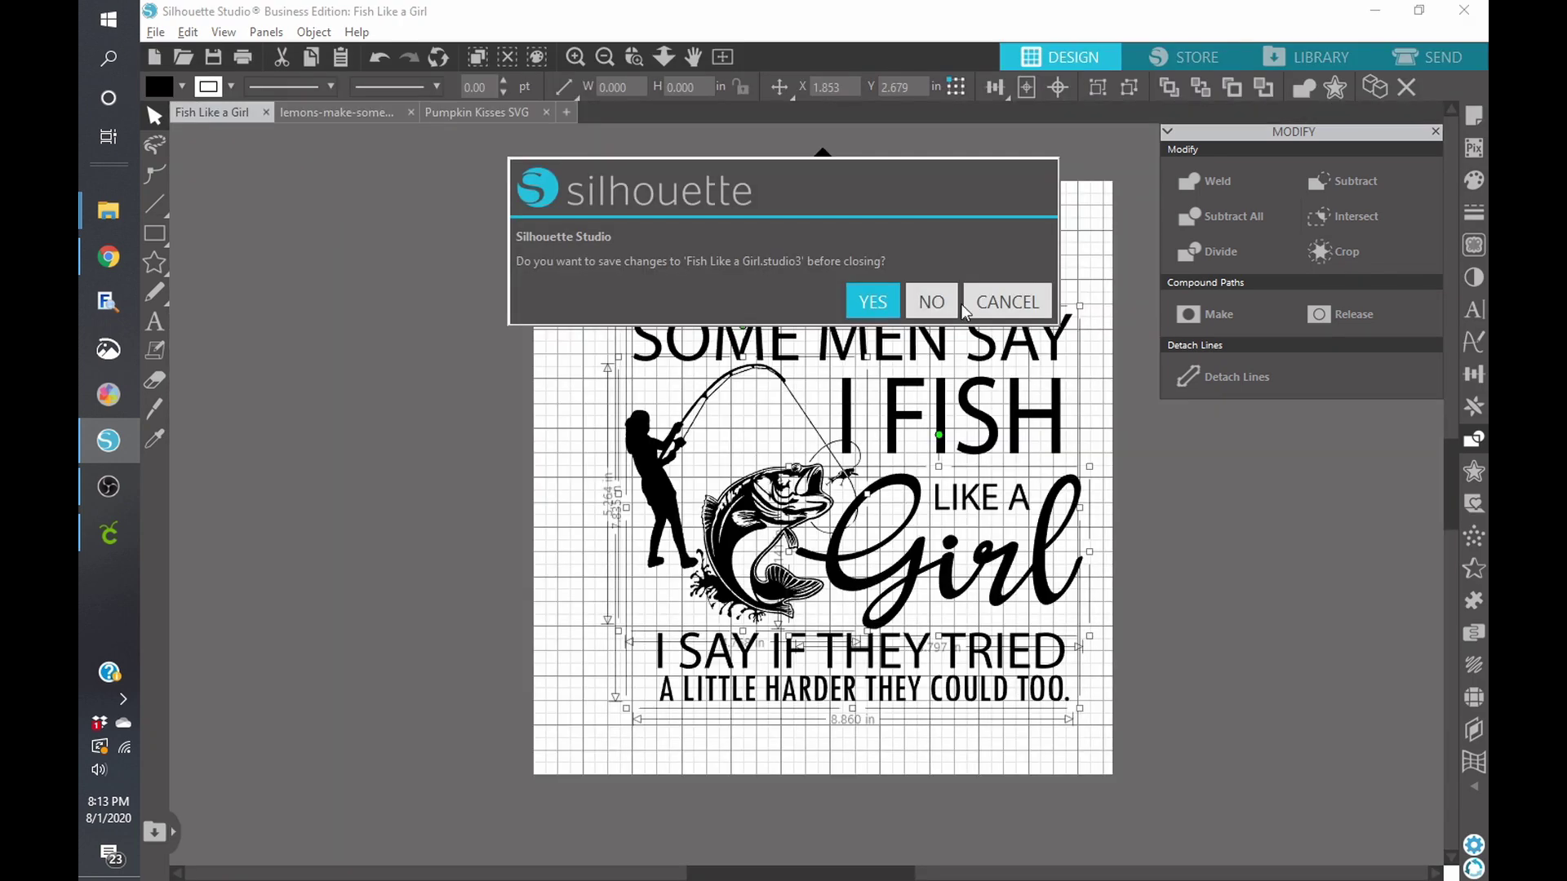
{"action": "left_click", "coordinate": [938, 314]}
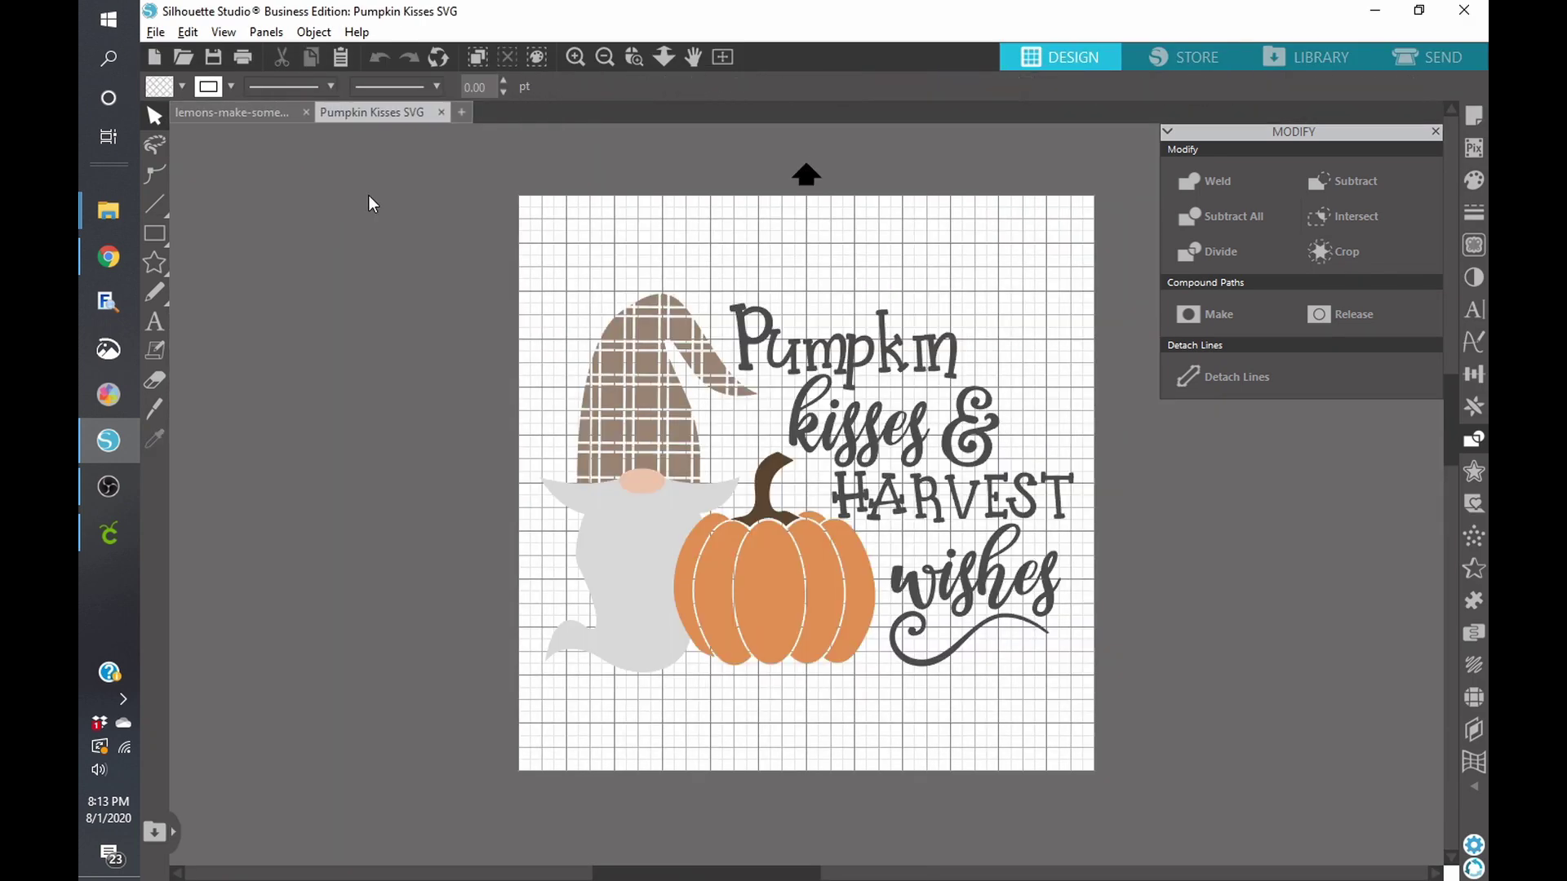
Switch to the lemons design, glance at the LilacandPineDesigns Etsy shop, then ungroup the design.
{"action": "left_click", "coordinate": [248, 114]}
{"action": "key", "text": "alt+Tab"}
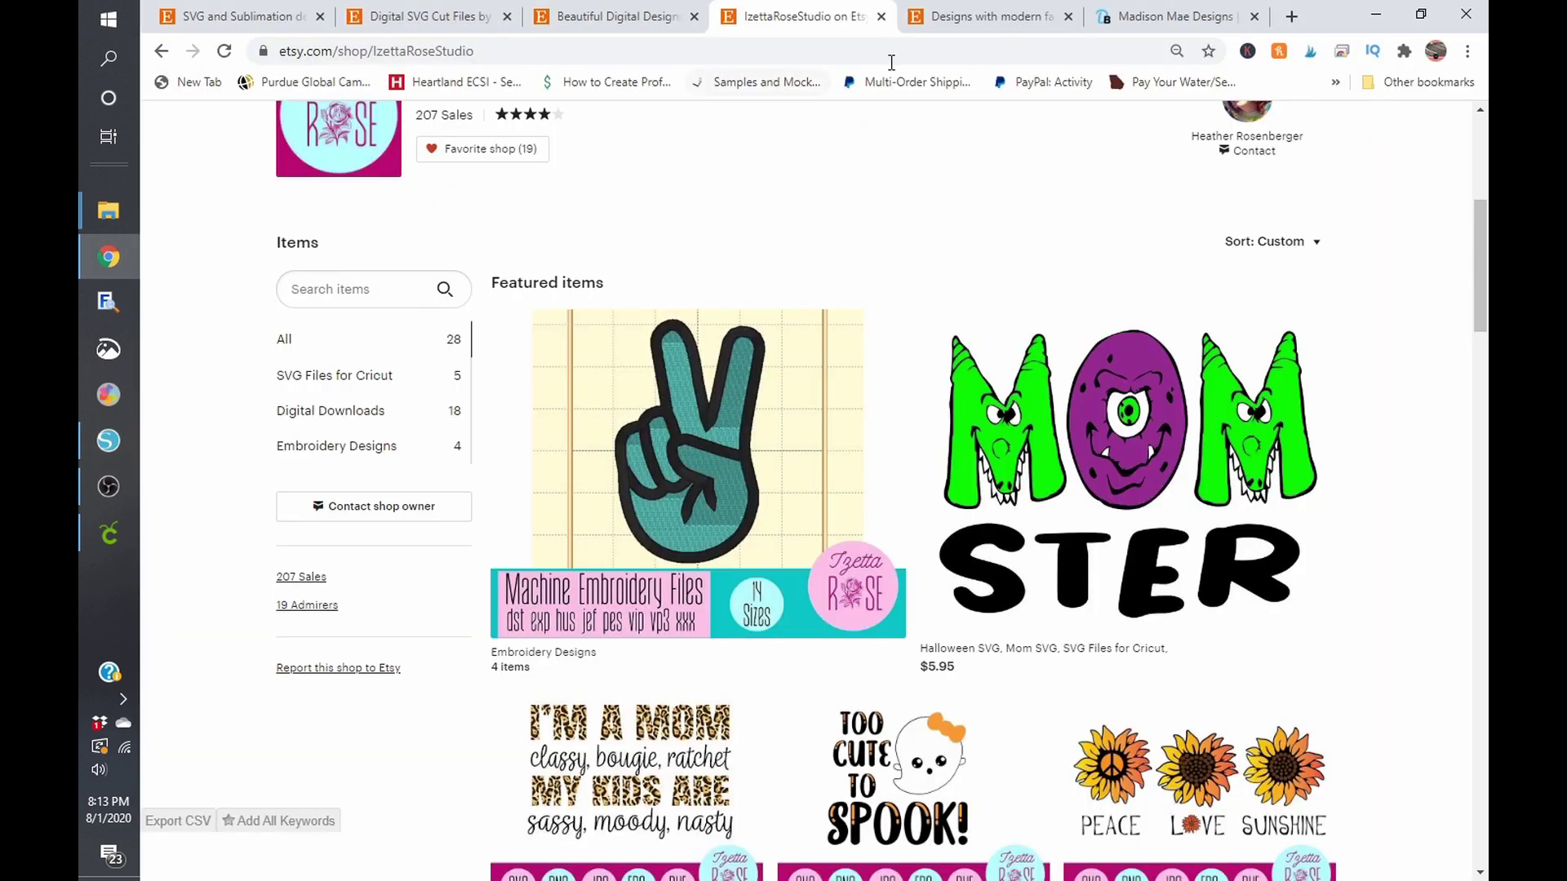
{"action": "left_click", "coordinate": [965, 23]}
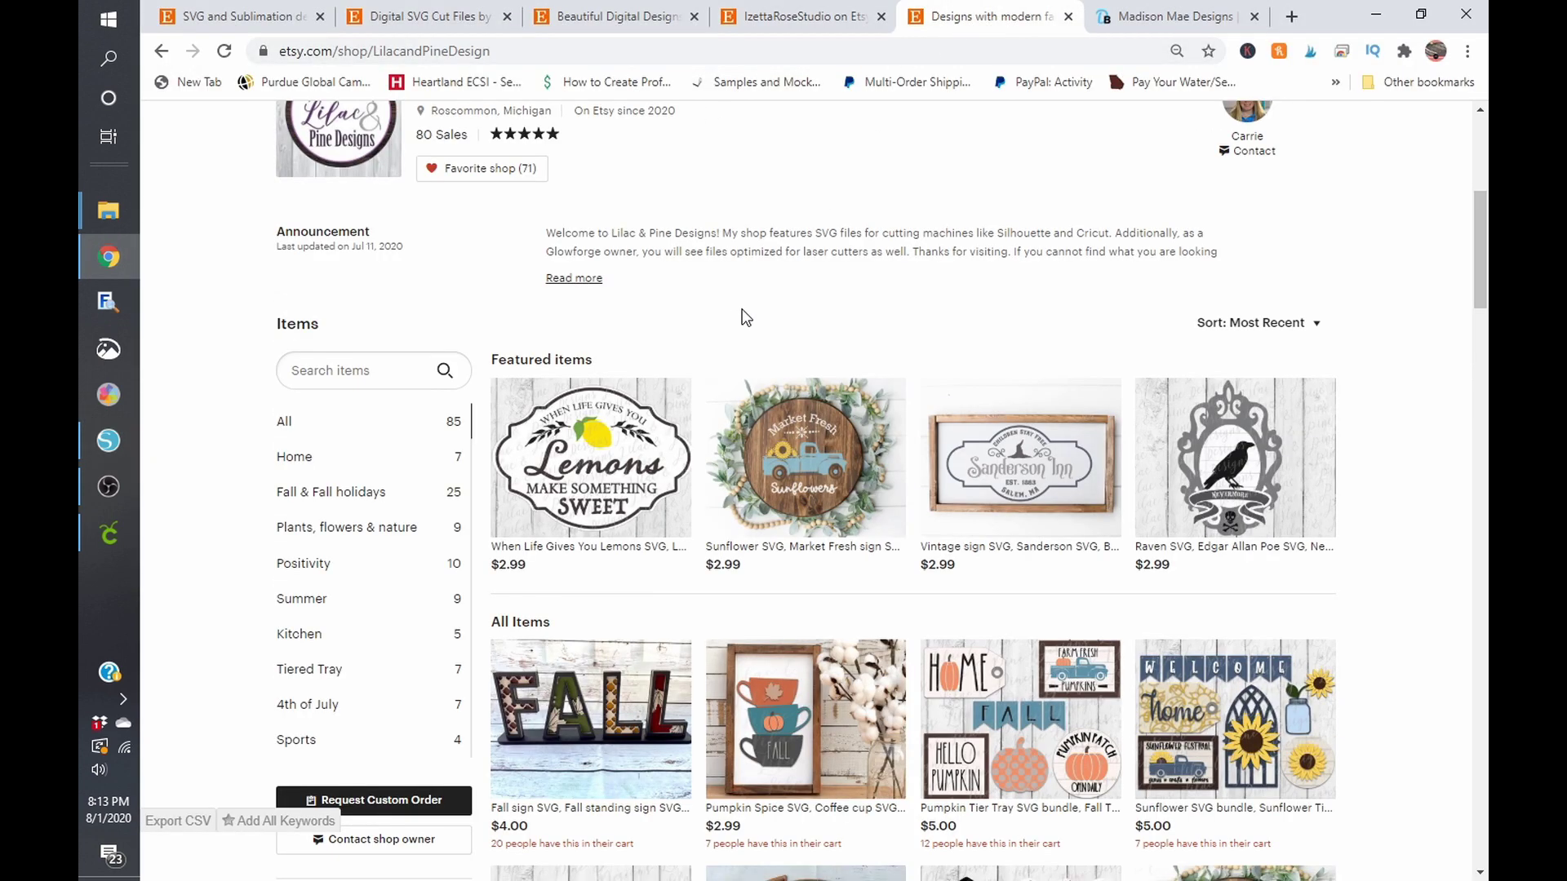
{"action": "key", "text": "alt+Tab"}
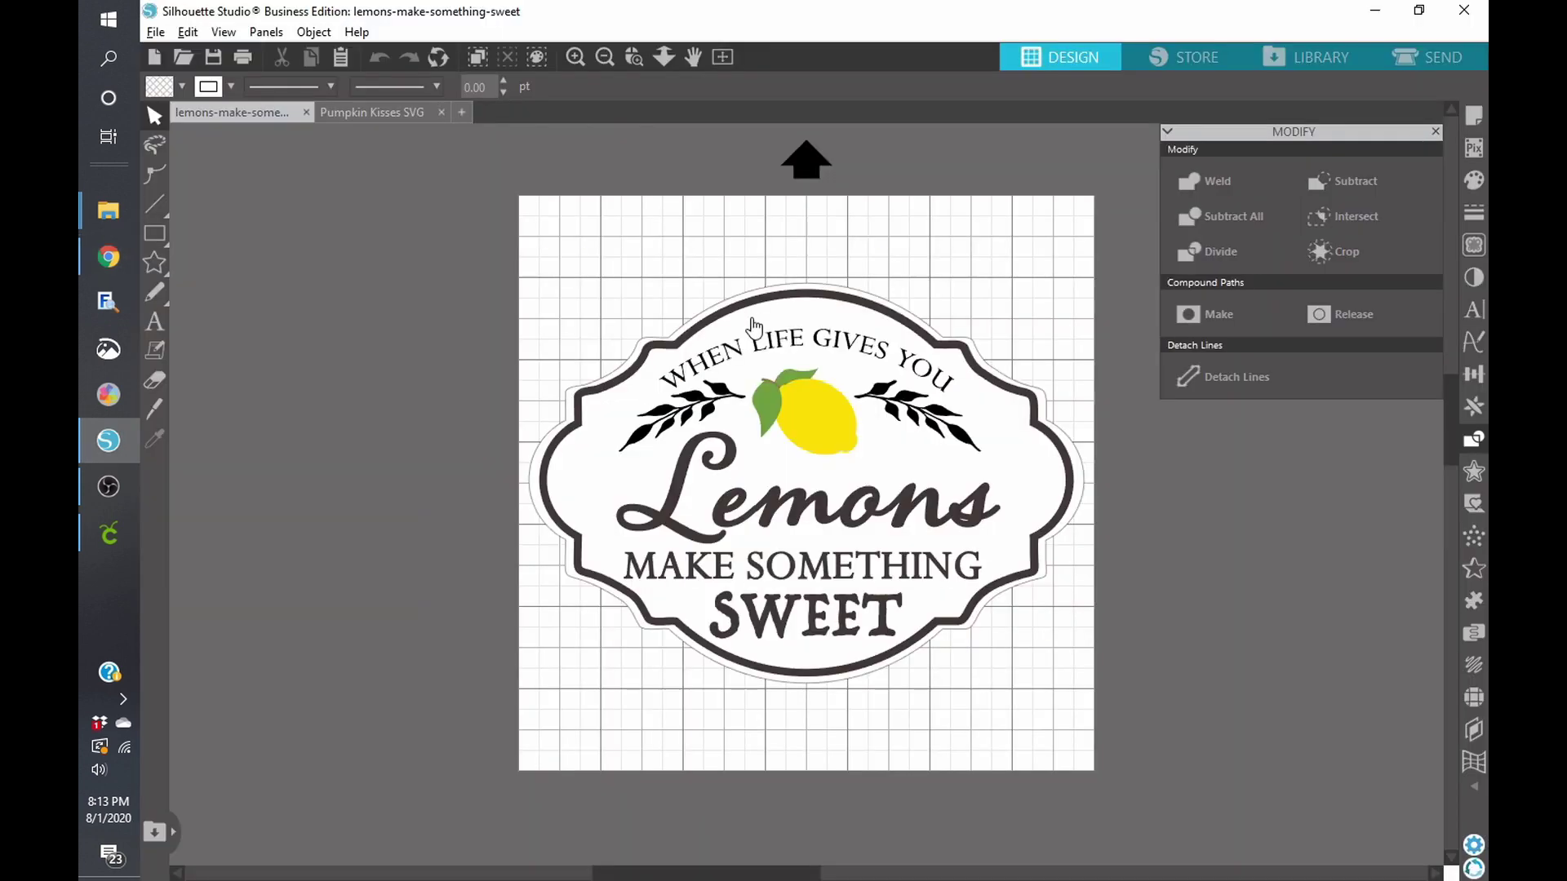
{"action": "left_click", "coordinate": [753, 327]}
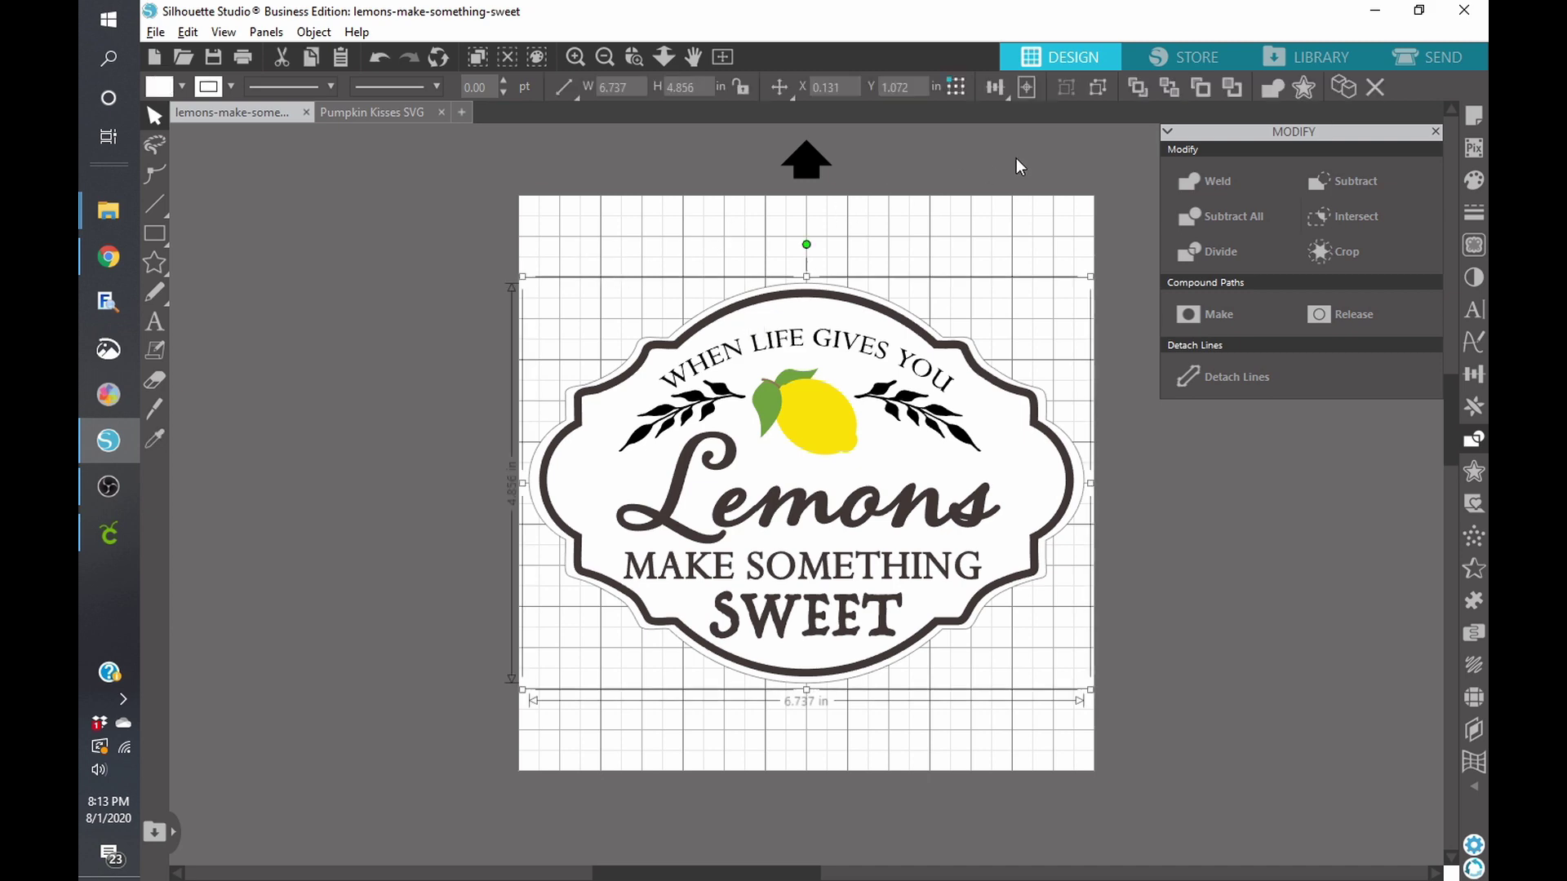
{"action": "left_click", "coordinate": [1097, 90]}
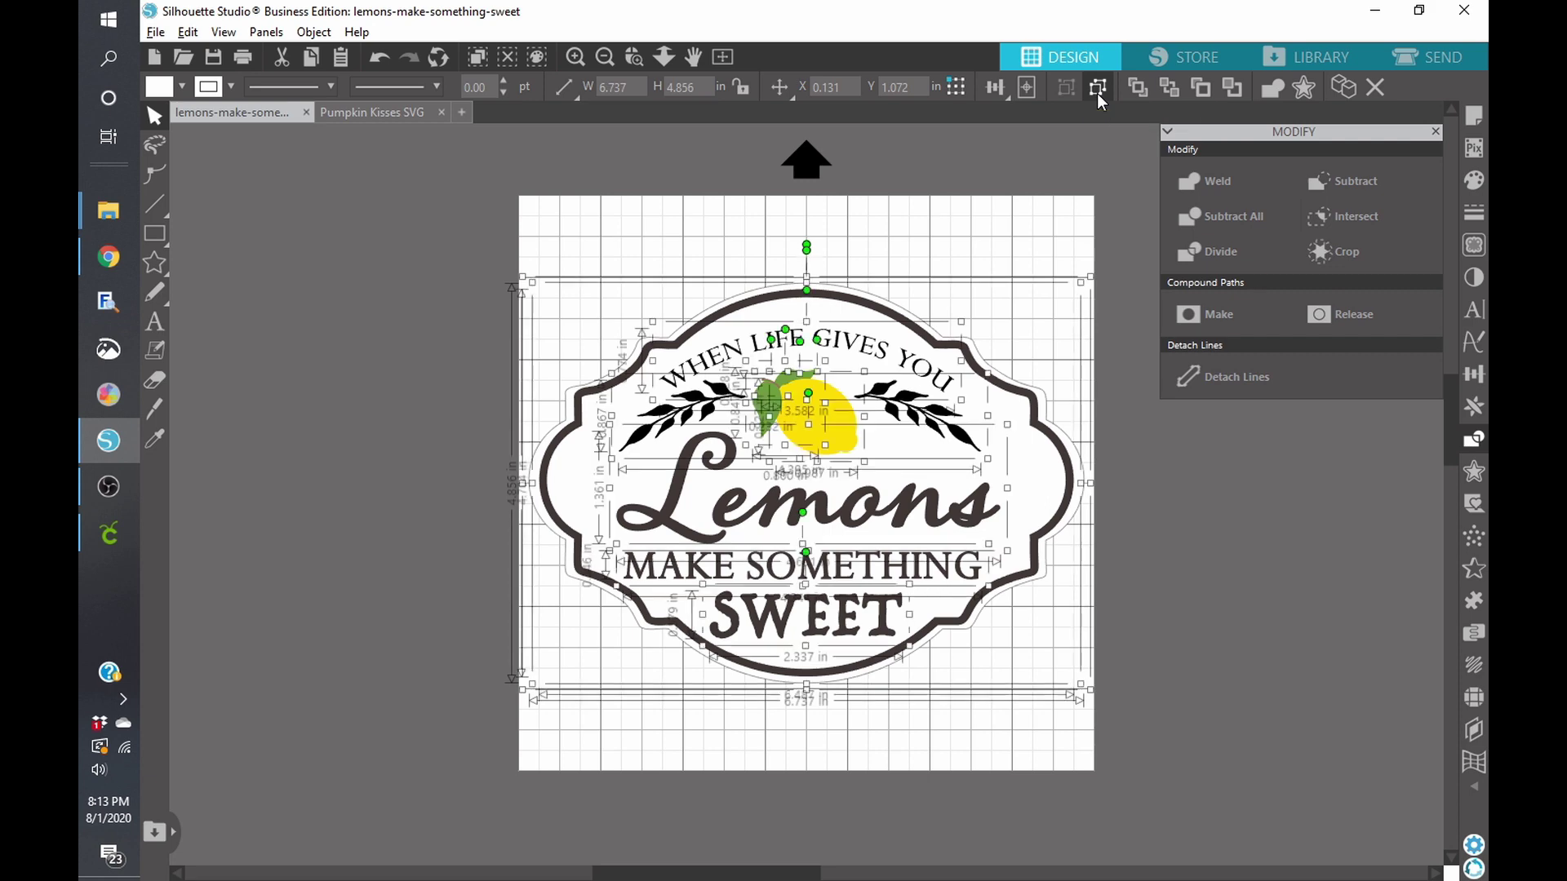
Test-drag the white backing, dark border, lemon and leaf branches with undo, then select the Lemons word.
{"action": "left_click", "coordinate": [1009, 243]}
{"action": "left_click_drag", "start_coordinate": [1021, 451], "coordinate": [522, 475]}
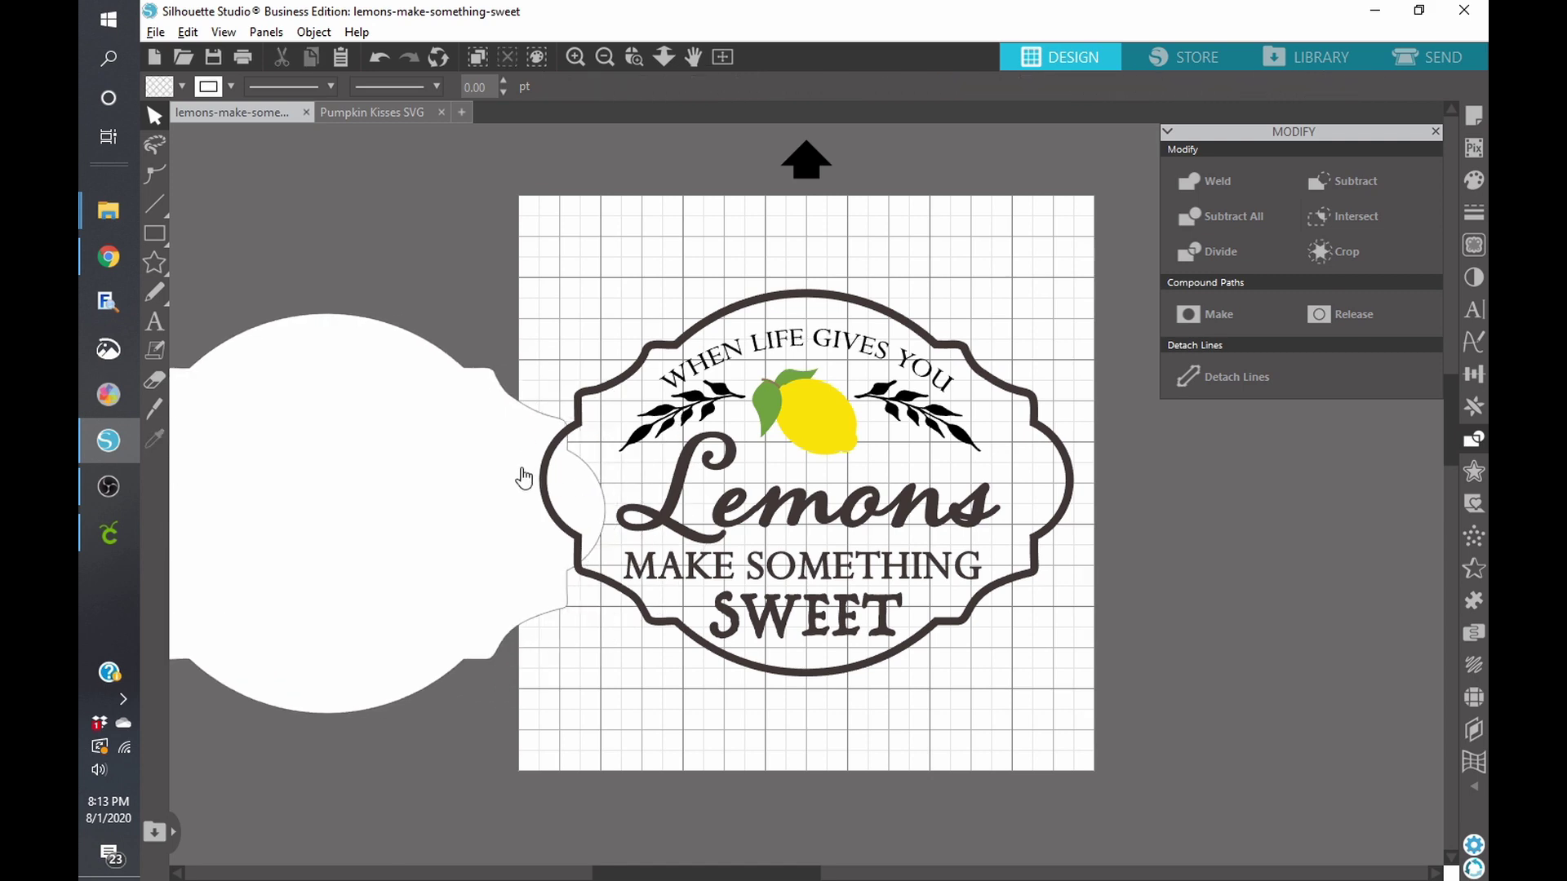
{"action": "key", "text": "ctrl+z"}
{"action": "left_click_drag", "start_coordinate": [871, 302], "coordinate": [564, 359]}
{"action": "key", "text": "ctrl+z"}
{"action": "left_click_drag", "start_coordinate": [800, 412], "coordinate": [832, 436]}
{"action": "key", "text": "ctrl+z"}
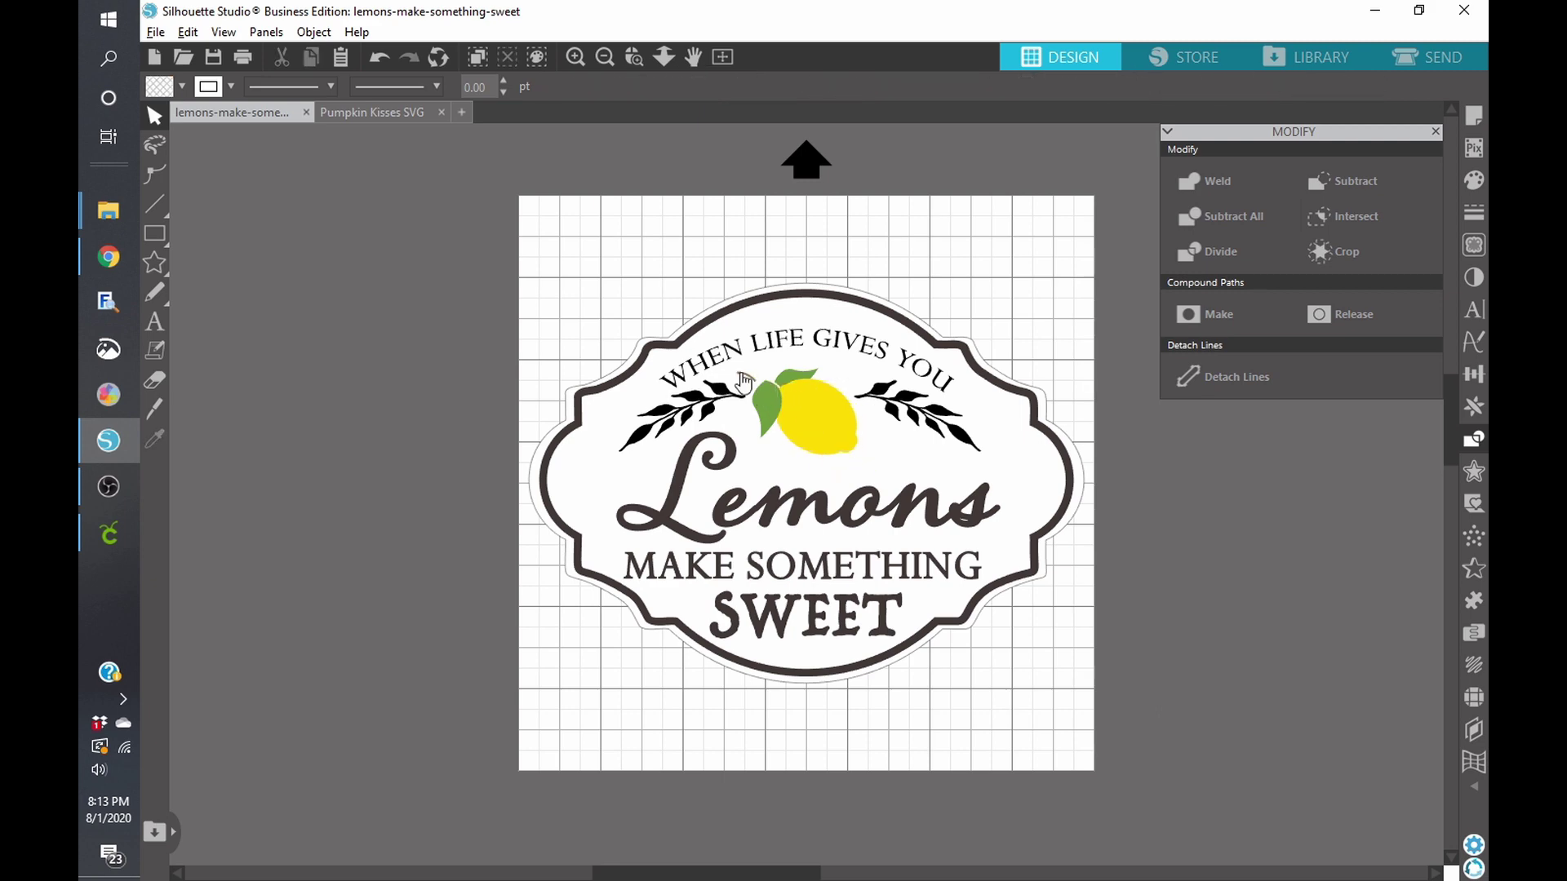
{"action": "left_click_drag", "start_coordinate": [910, 408], "coordinate": [926, 412]}
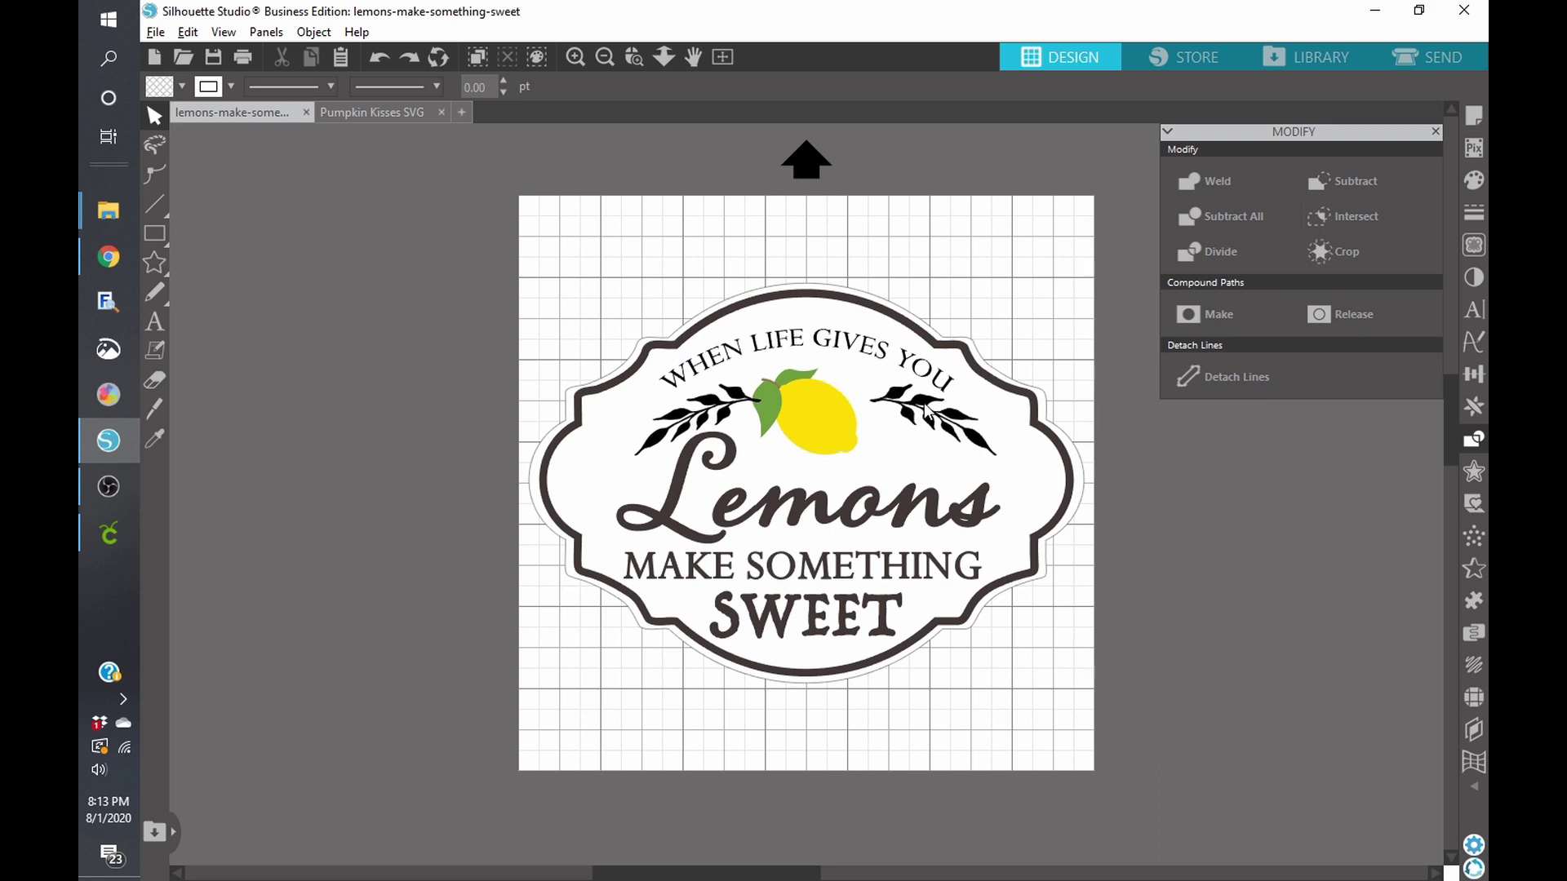
{"action": "key", "text": "ctrl+z"}
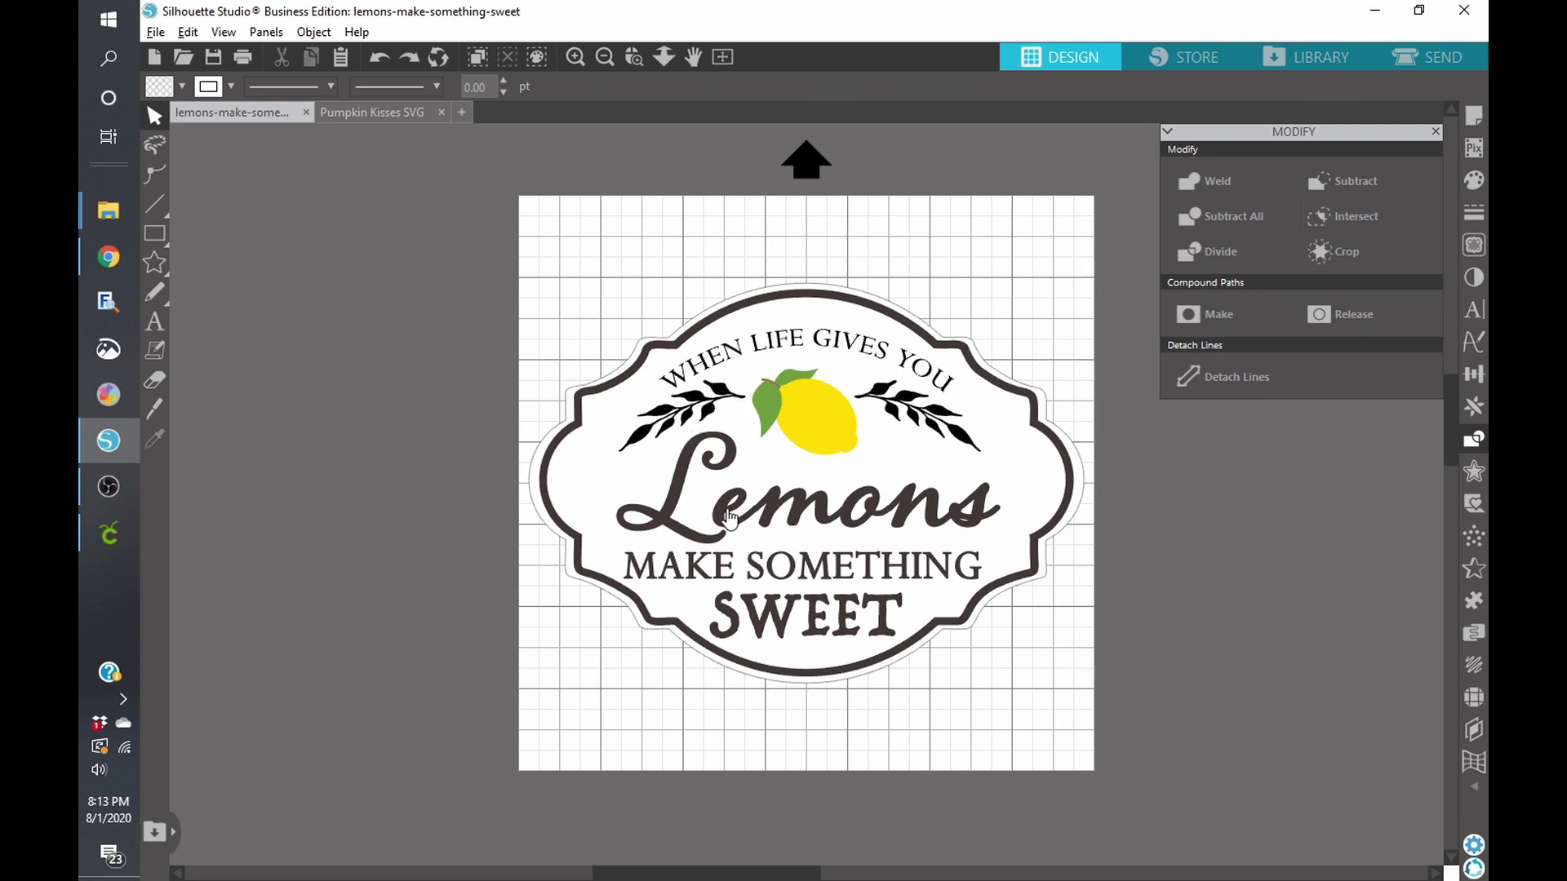
{"action": "left_click", "coordinate": [728, 517]}
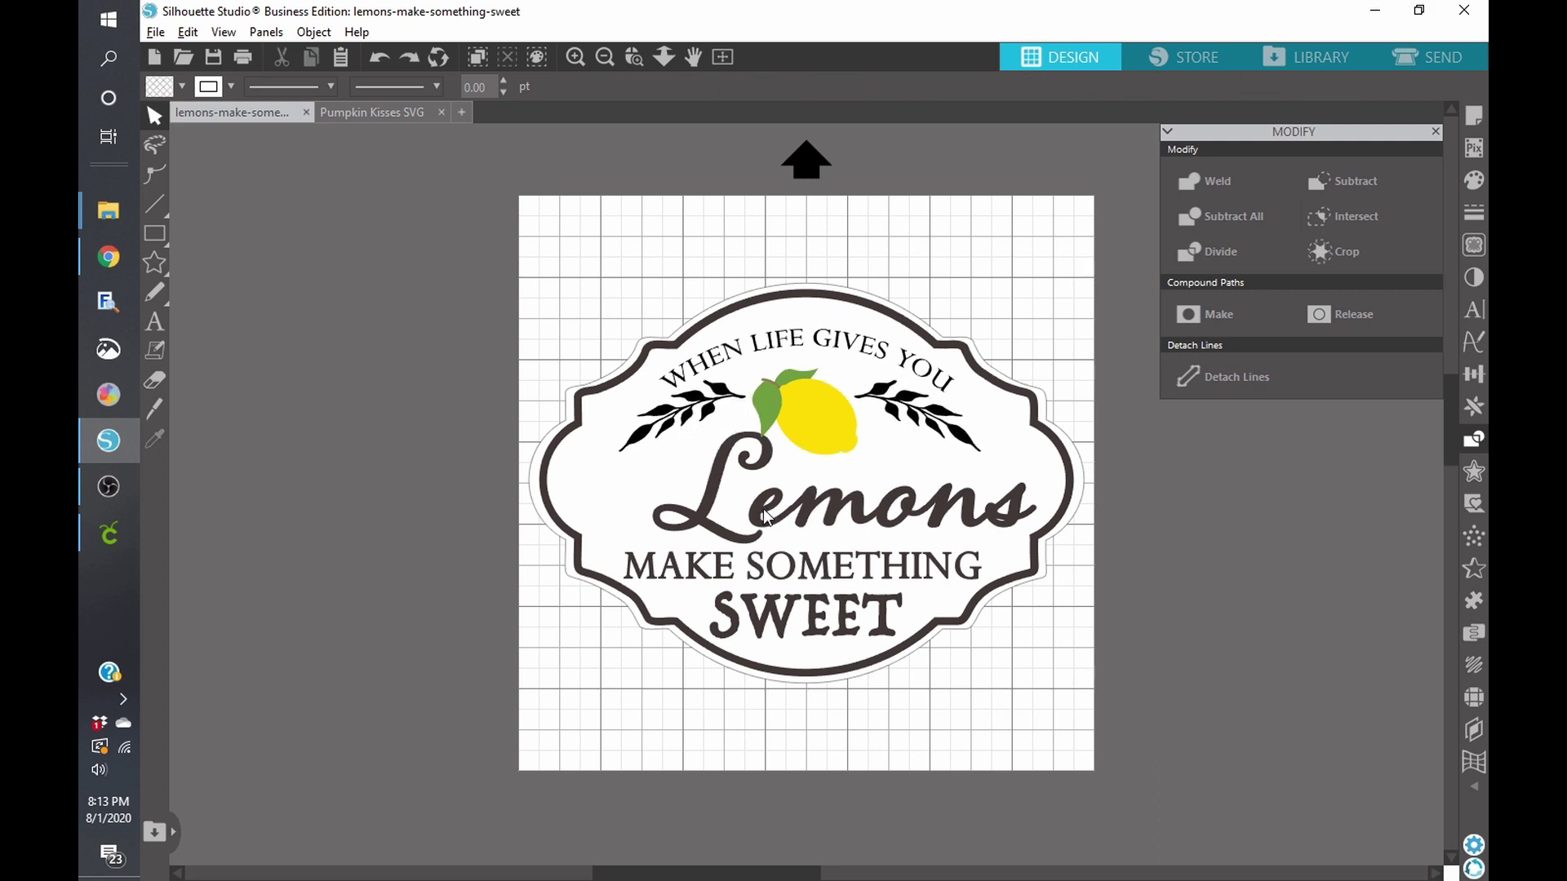
Preview the lemons cut lines, zoom in to check the leaf cuts, then fit the design and return to Design view.
{"action": "left_click", "coordinate": [1433, 67]}
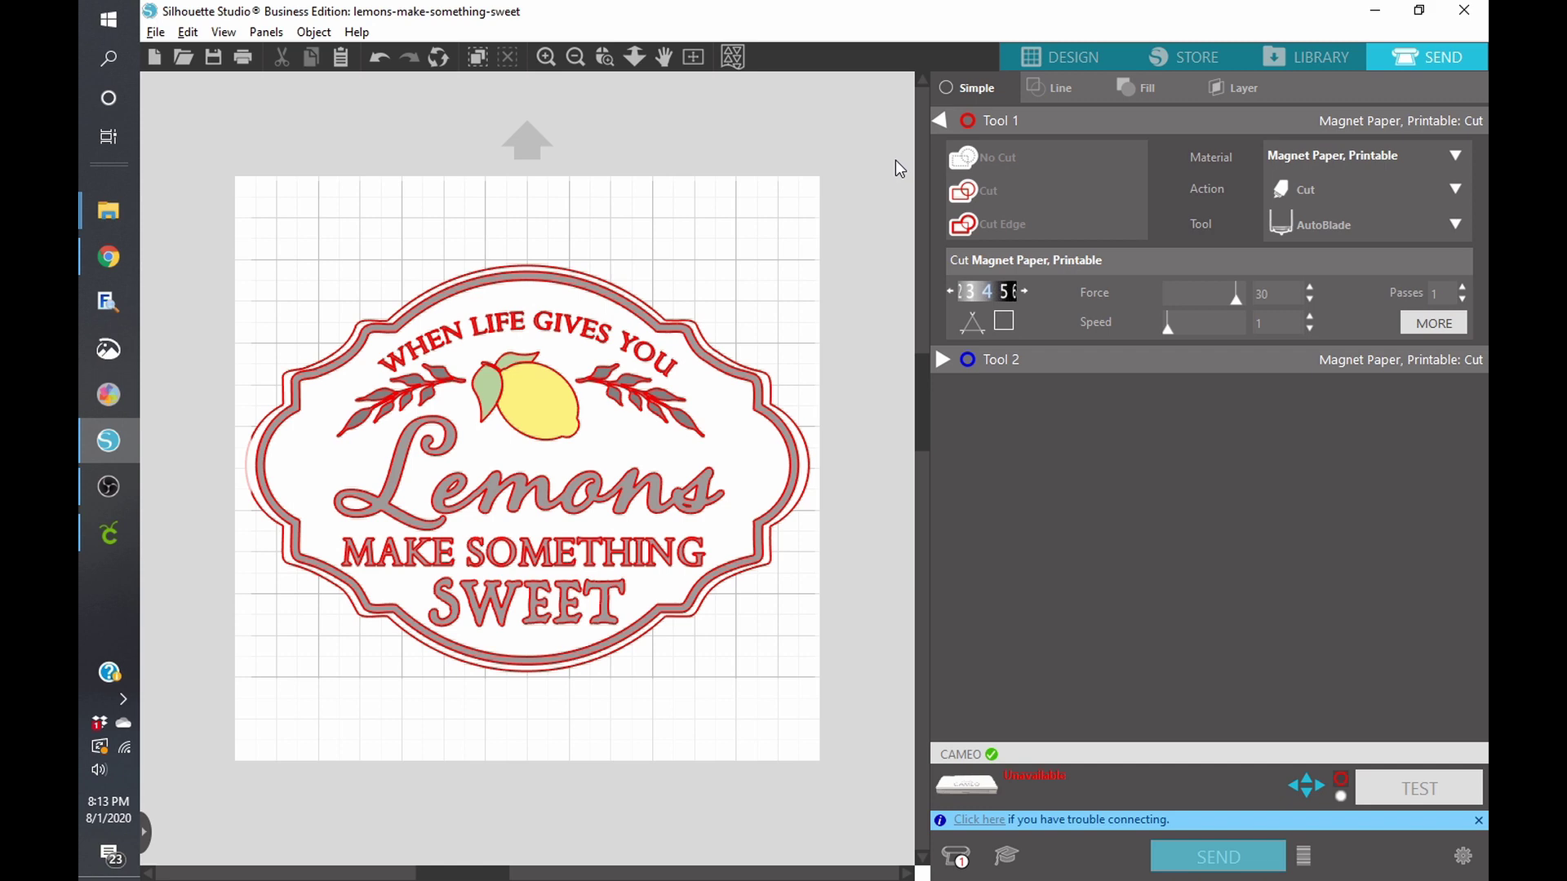
{"action": "left_click", "coordinate": [611, 64]}
{"action": "left_click_drag", "start_coordinate": [555, 323], "coordinate": [738, 516]}
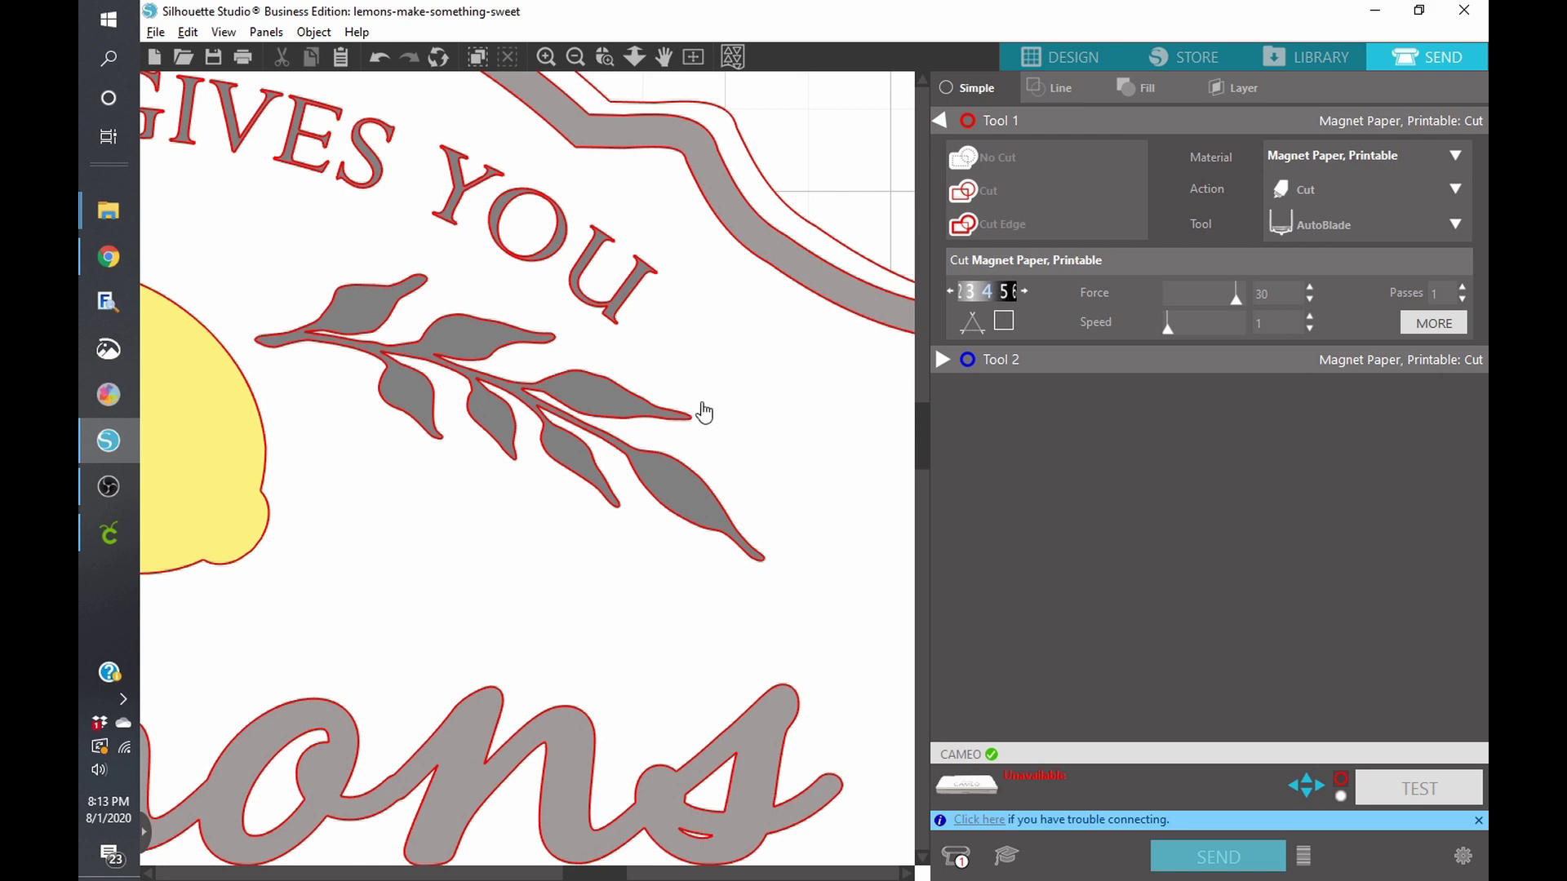
{"action": "left_click_drag", "start_coordinate": [592, 873], "coordinate": [498, 869]}
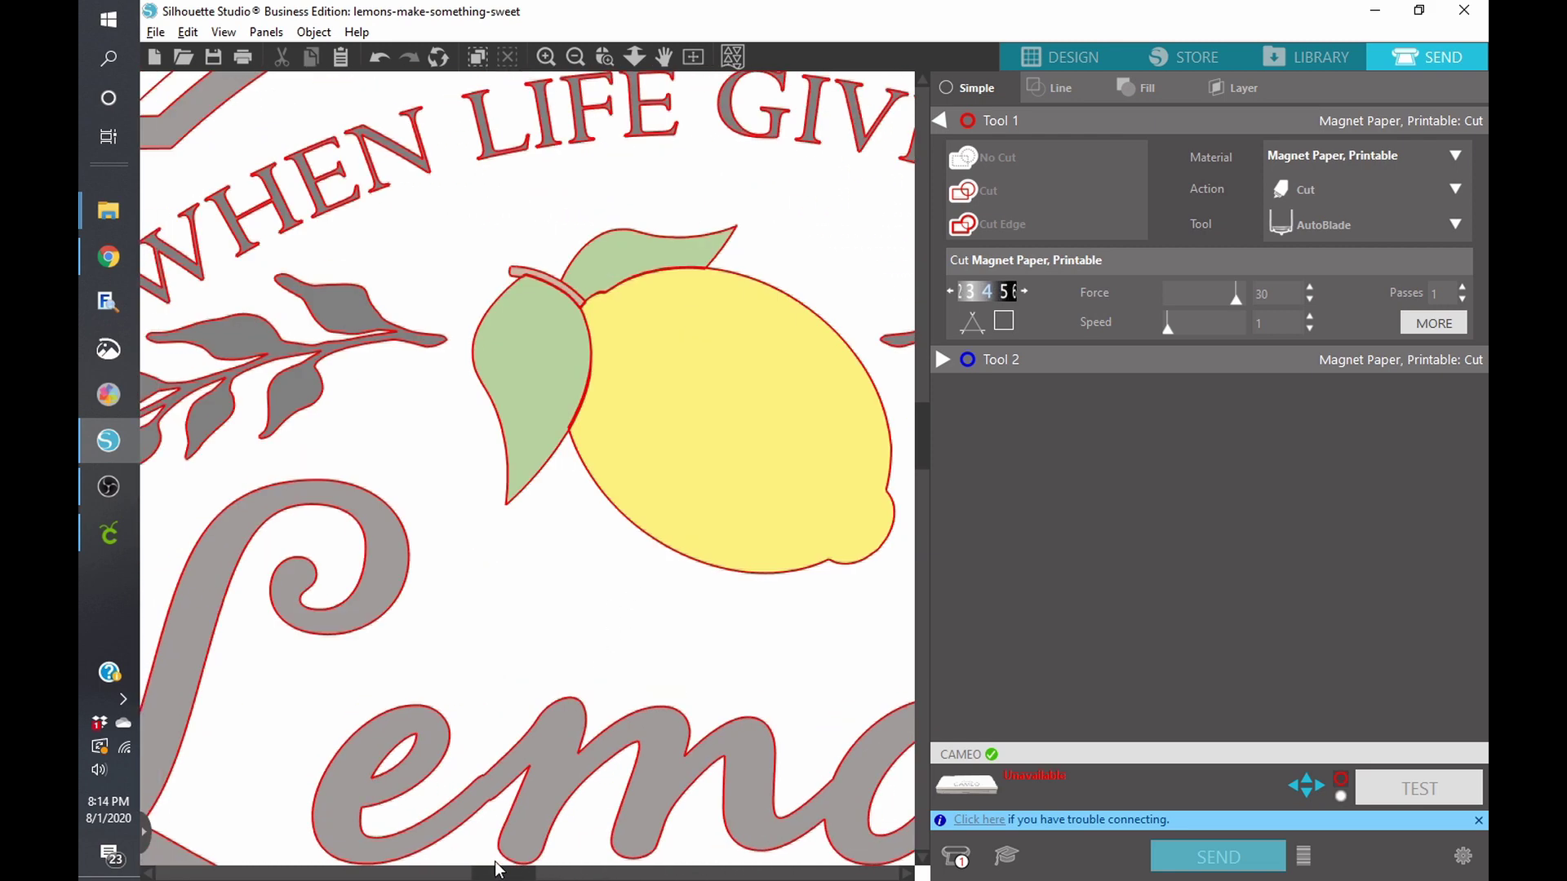
{"action": "left_click", "coordinate": [559, 395]}
{"action": "left_click", "coordinate": [691, 62]}
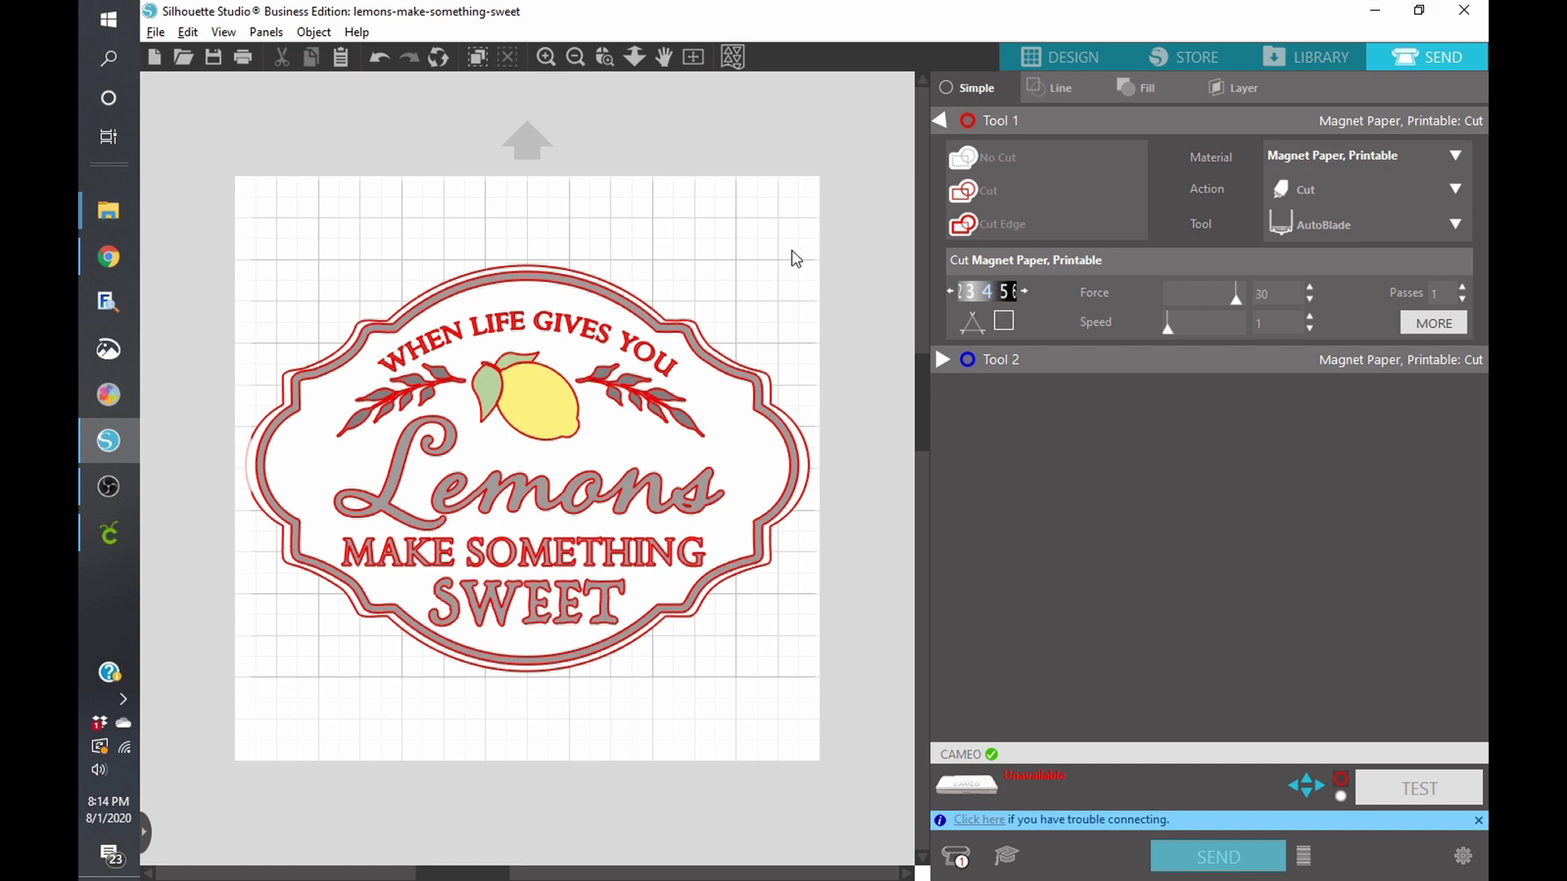
{"action": "left_click", "coordinate": [1060, 53]}
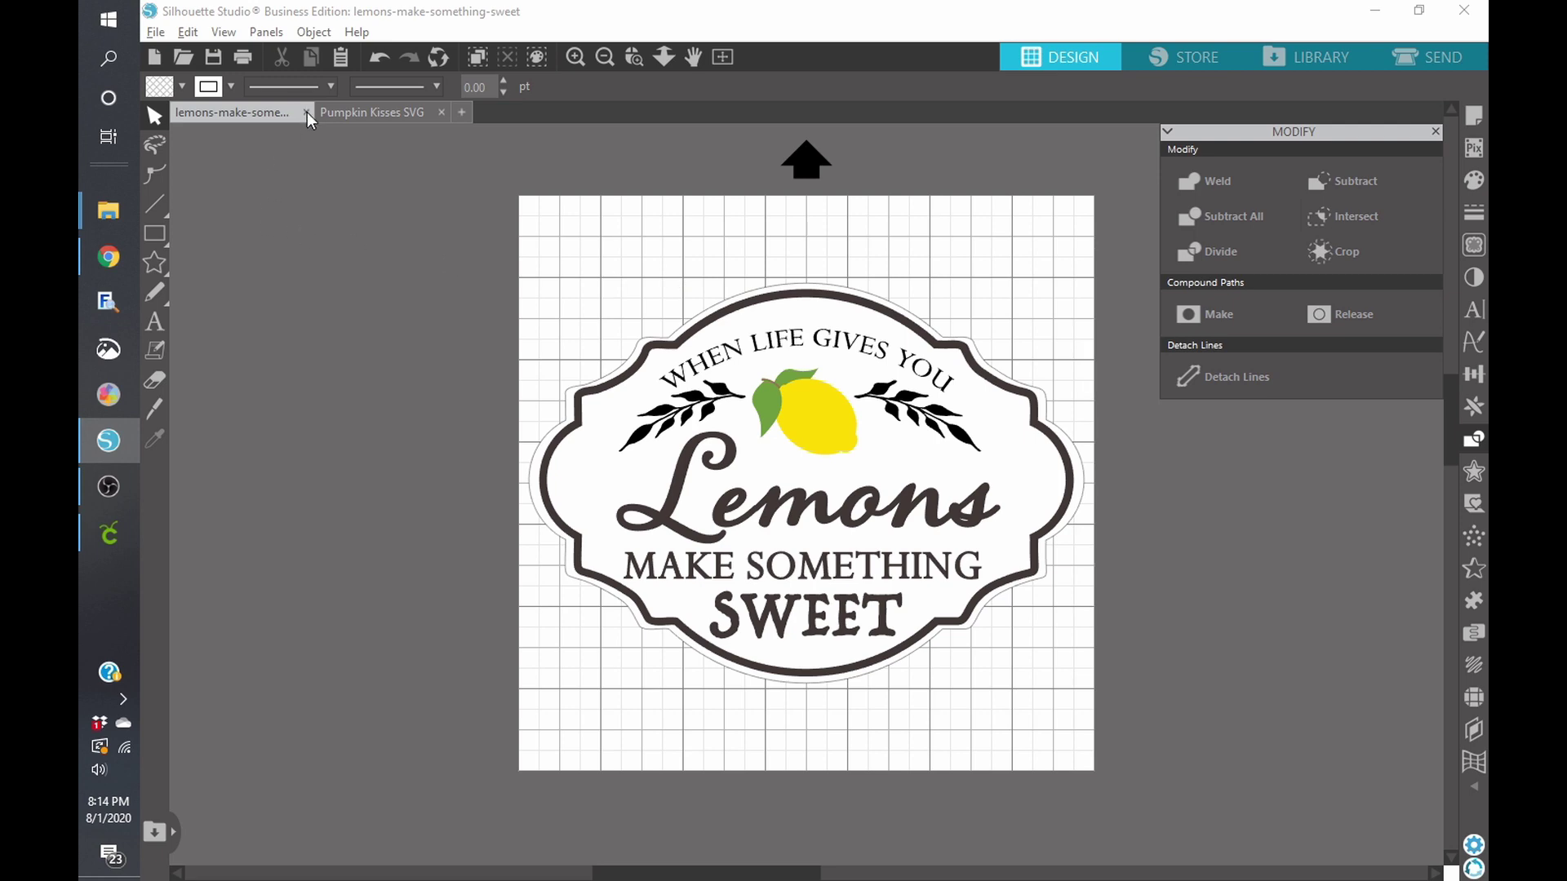
{"action": "key", "text": "alt+Tab"}
{"action": "scroll", "coordinate": [718, 473], "scroll_direction": "up", "scroll_amount": 5}
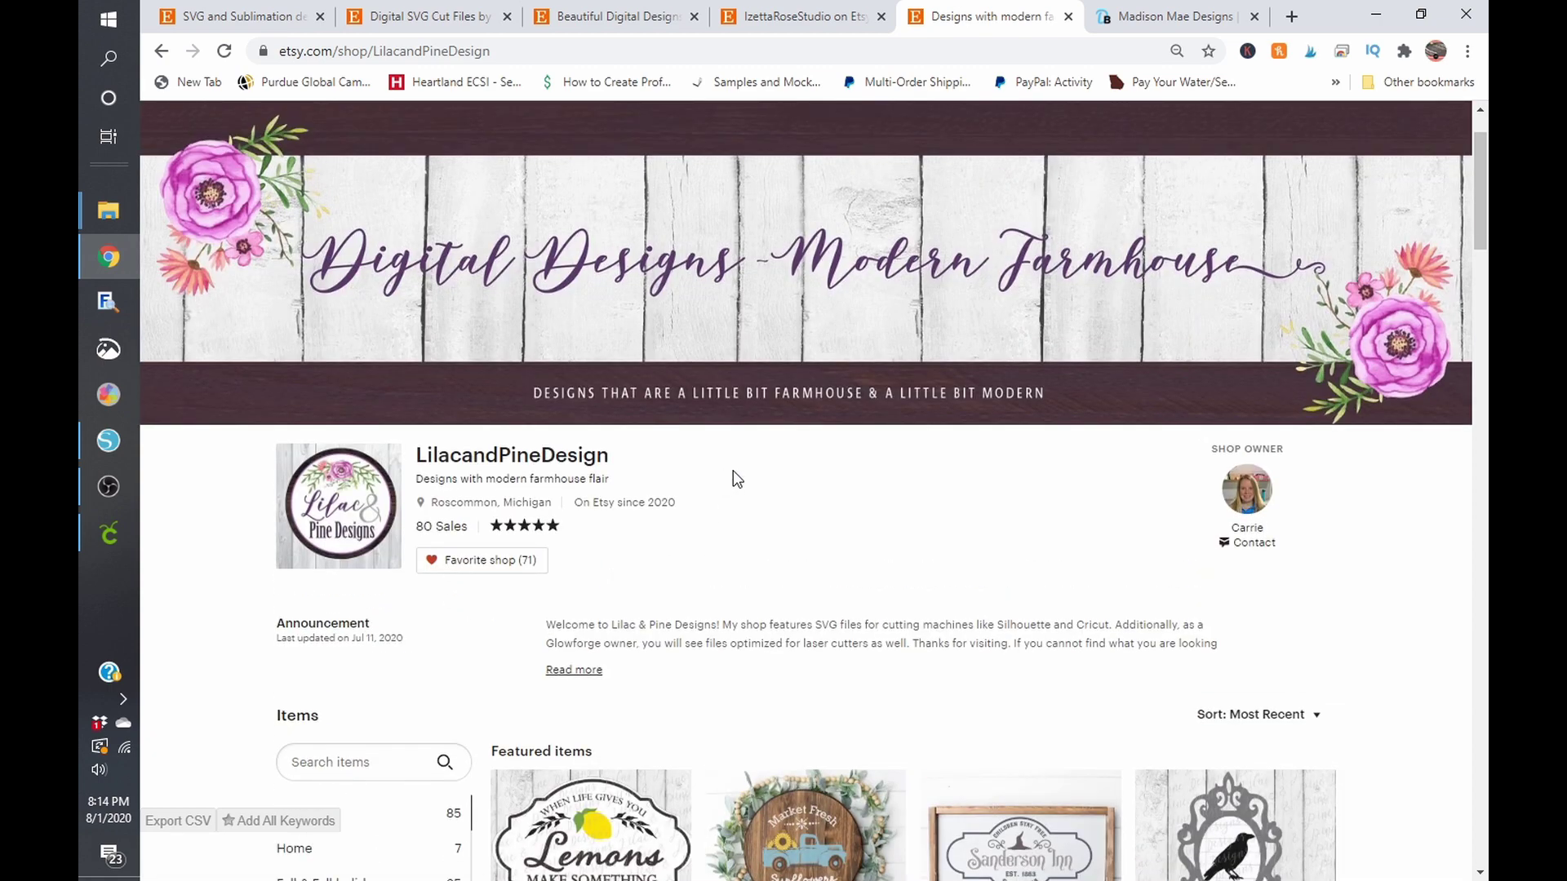
{"action": "scroll", "coordinate": [733, 471], "scroll_direction": "down", "scroll_amount": 5}
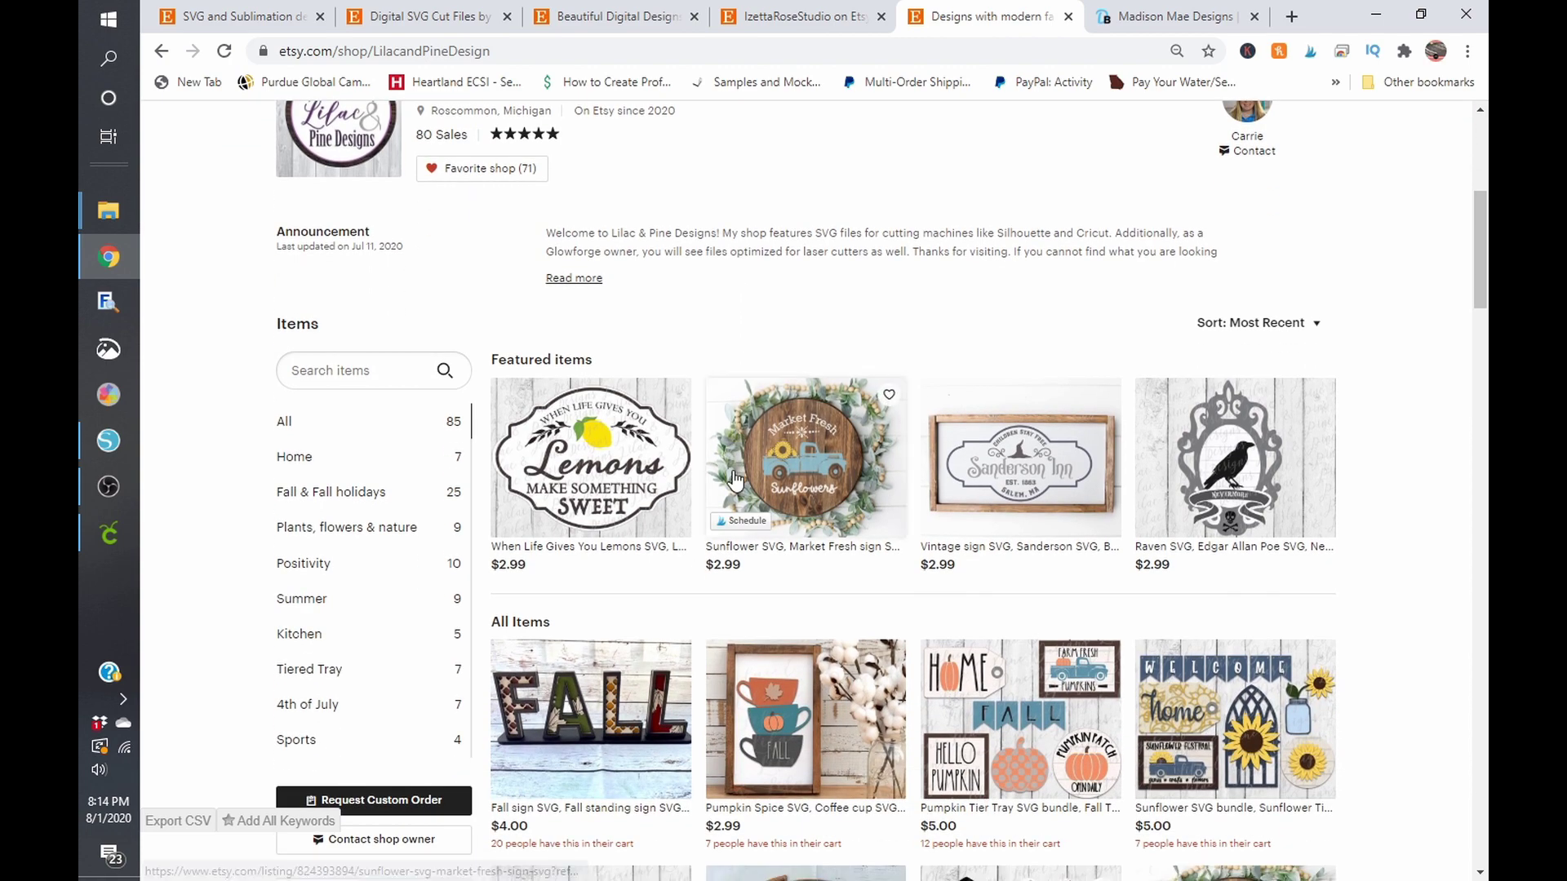
{"action": "scroll", "coordinate": [735, 477], "scroll_direction": "down", "scroll_amount": 2}
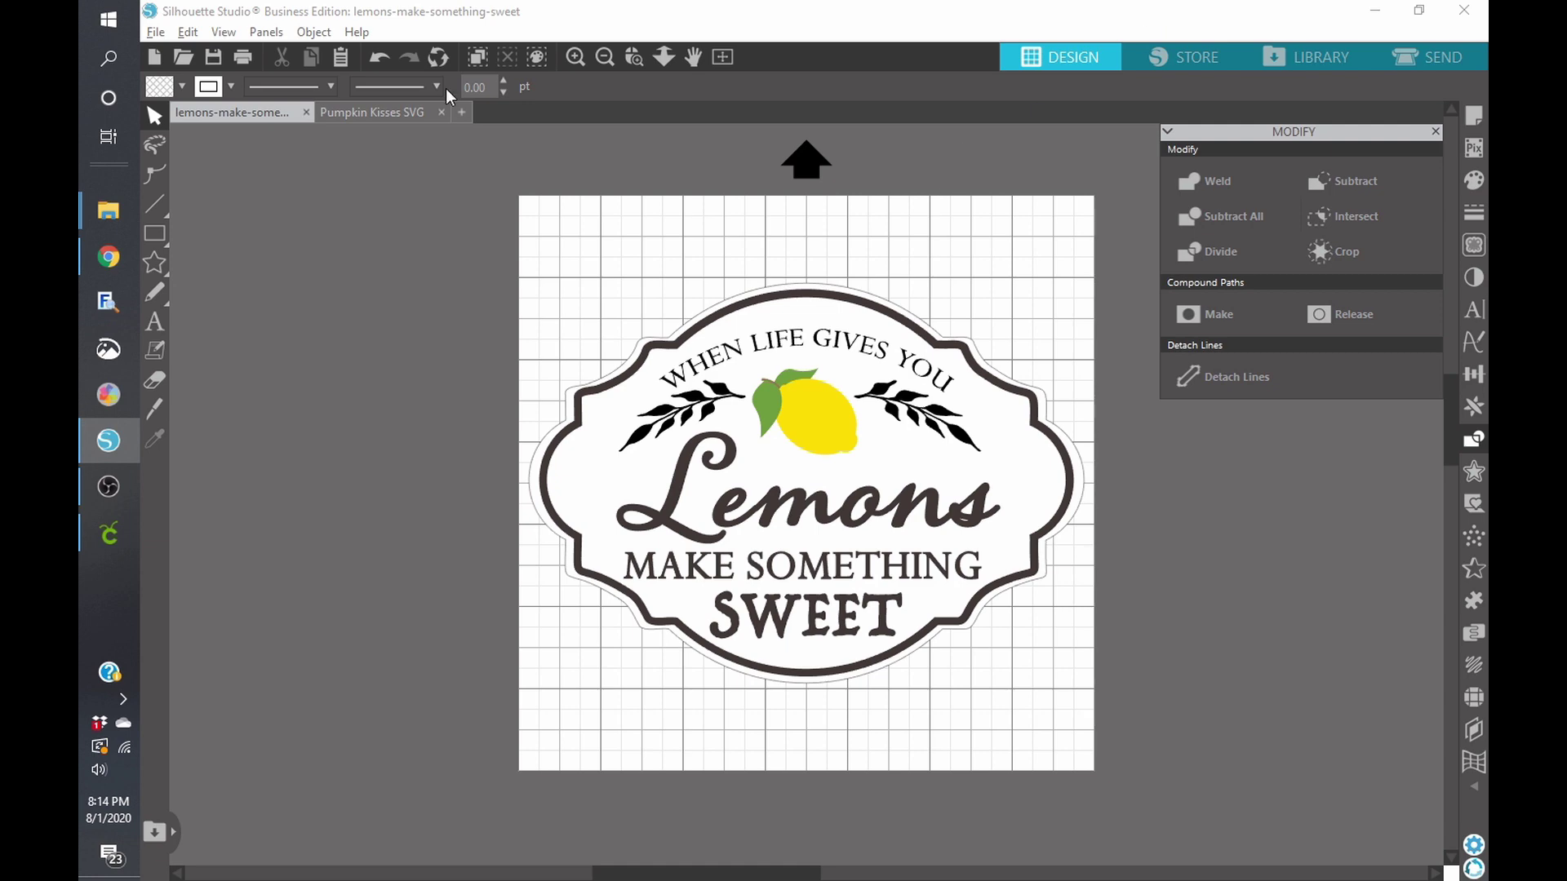
Close the lemons file without saving, then find the Plaid Fall Gnome listing in the Madison Mae Designs store.
{"action": "left_click", "coordinate": [309, 113]}
{"action": "left_click", "coordinate": [937, 301]}
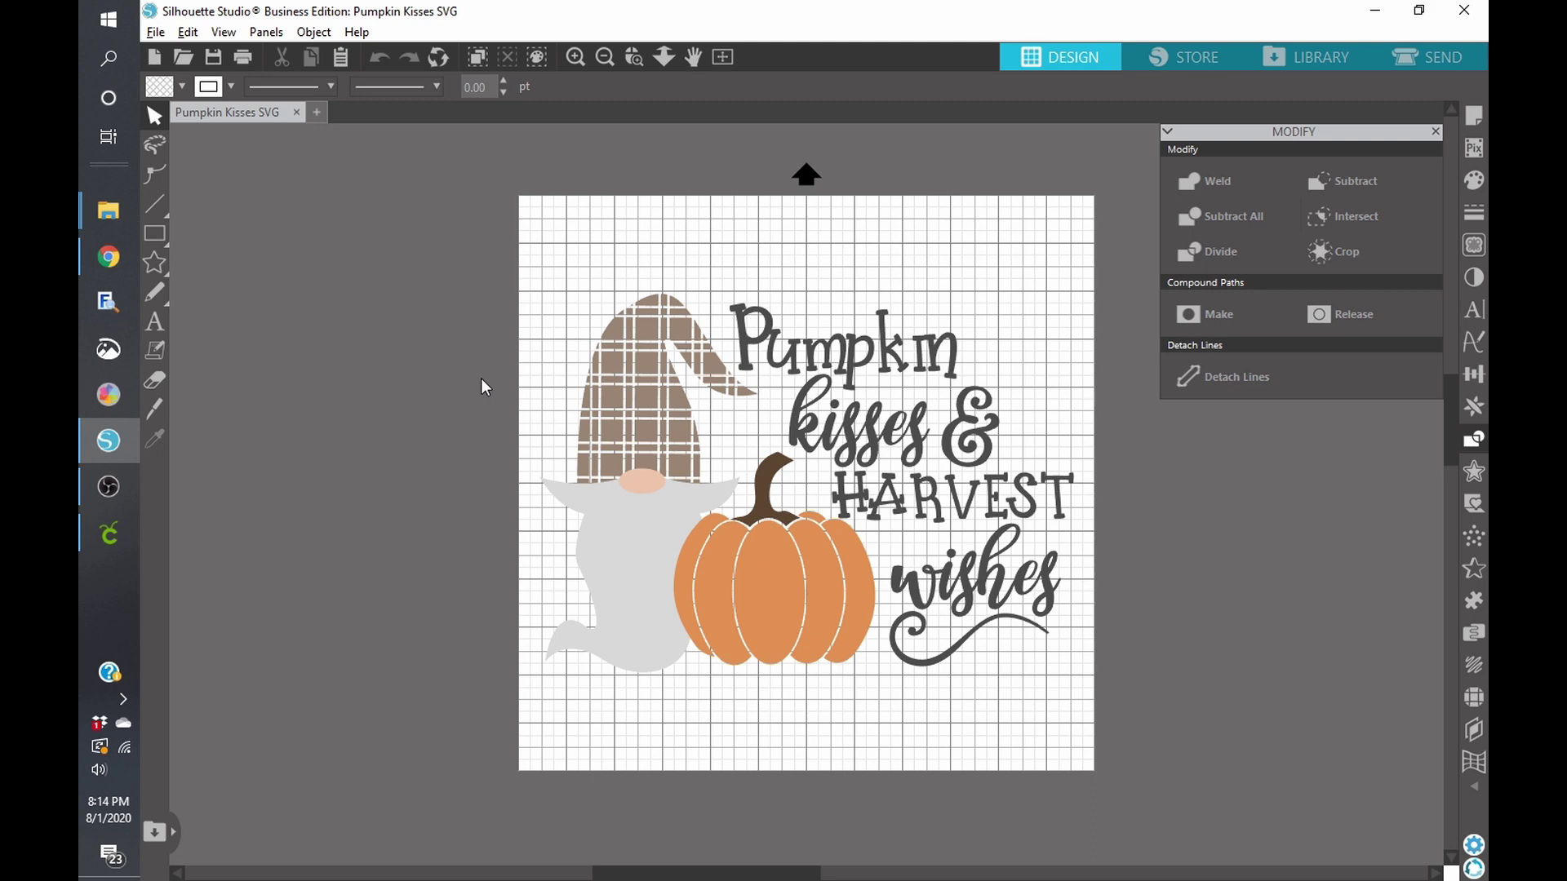
{"action": "key", "text": "alt+Tab"}
{"action": "scroll", "coordinate": [469, 361], "scroll_direction": "down", "scroll_amount": 1}
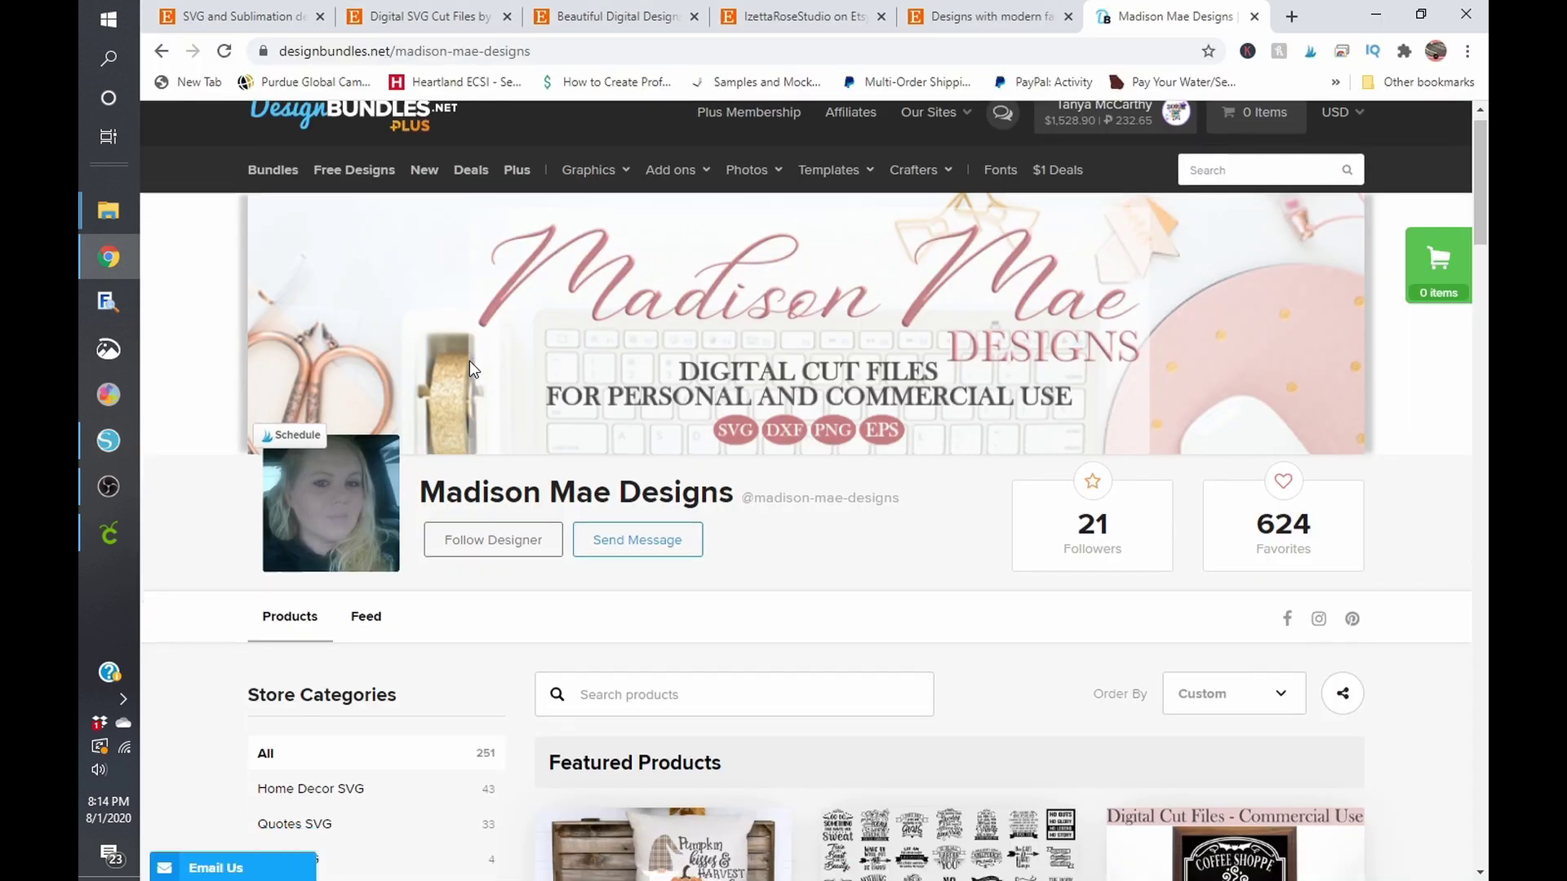
{"action": "scroll", "coordinate": [469, 361], "scroll_direction": "down", "scroll_amount": 2}
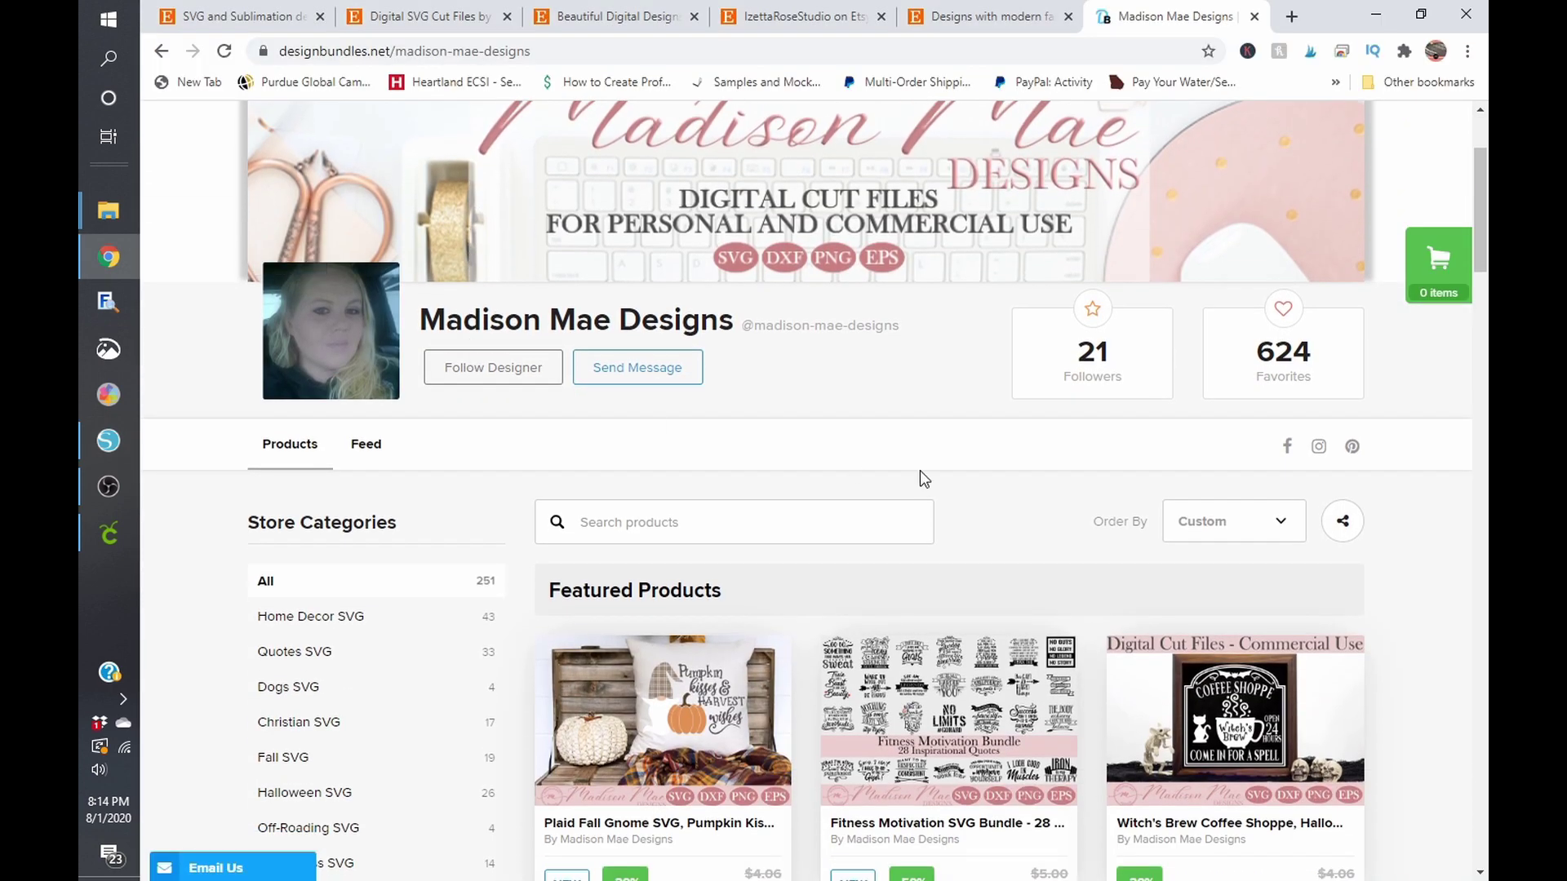
{"action": "scroll", "coordinate": [920, 471], "scroll_direction": "down", "scroll_amount": 6}
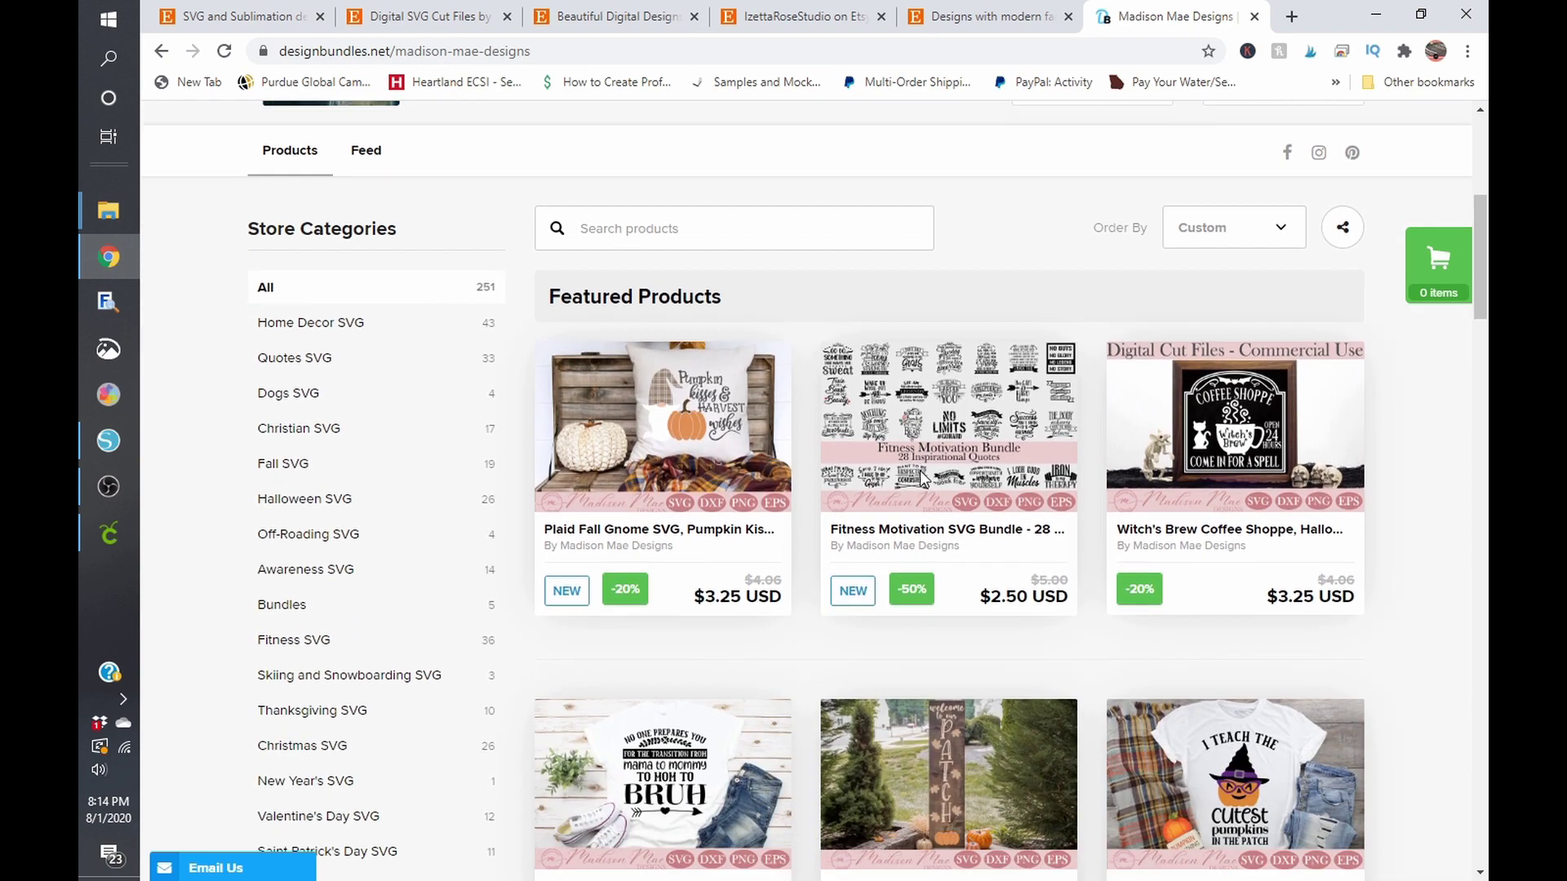
{"action": "scroll", "coordinate": [919, 471], "scroll_direction": "down", "scroll_amount": 4}
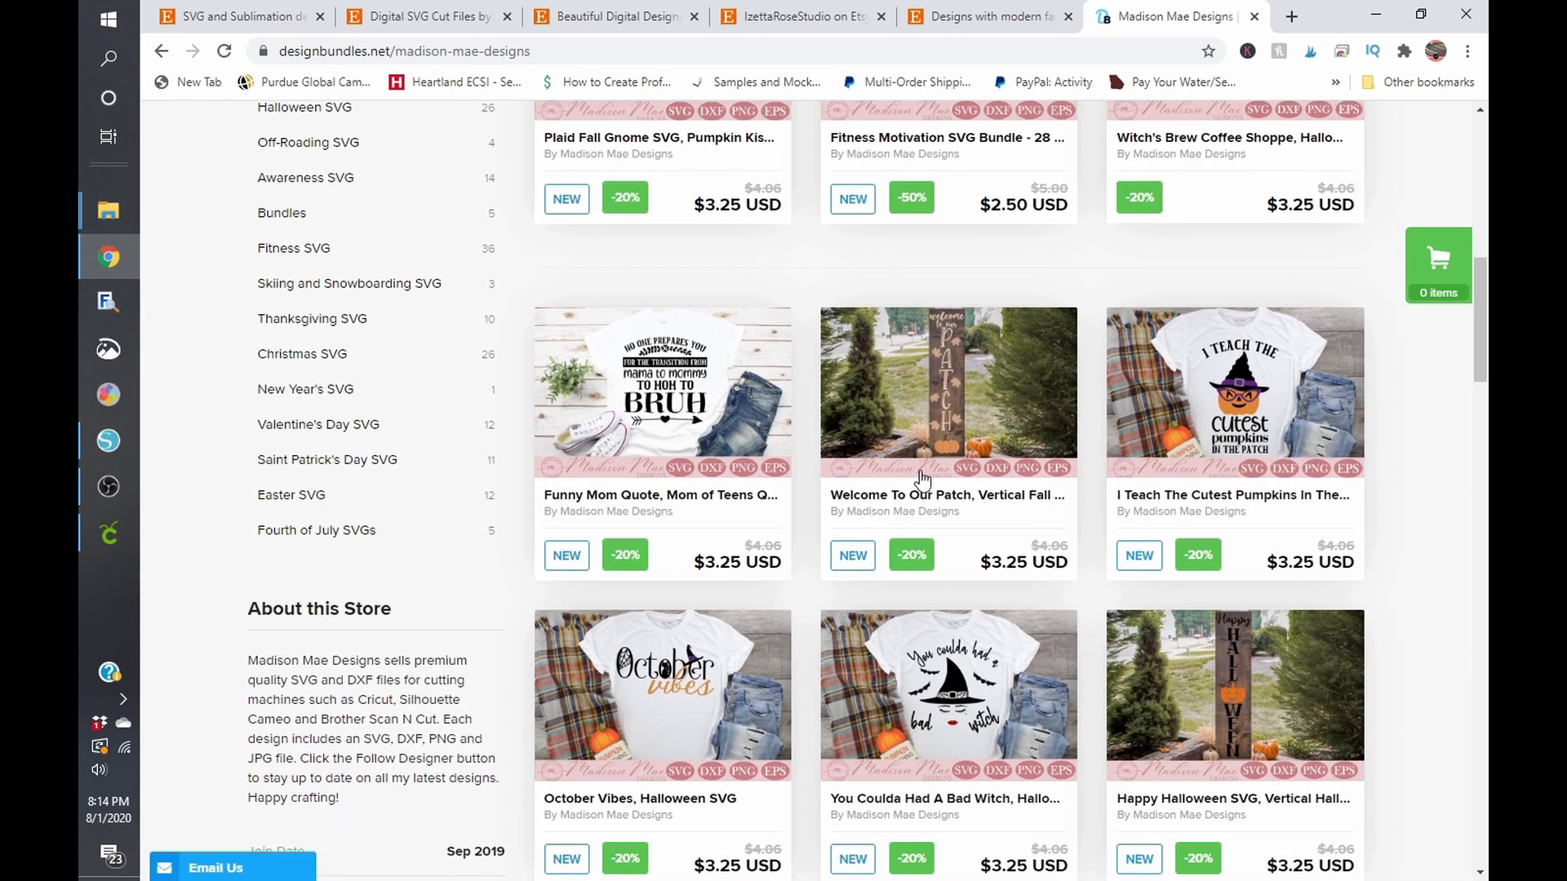
{"action": "scroll", "coordinate": [918, 470], "scroll_direction": "down", "scroll_amount": 2}
{"action": "scroll", "coordinate": [918, 471], "scroll_direction": "up", "scroll_amount": 7}
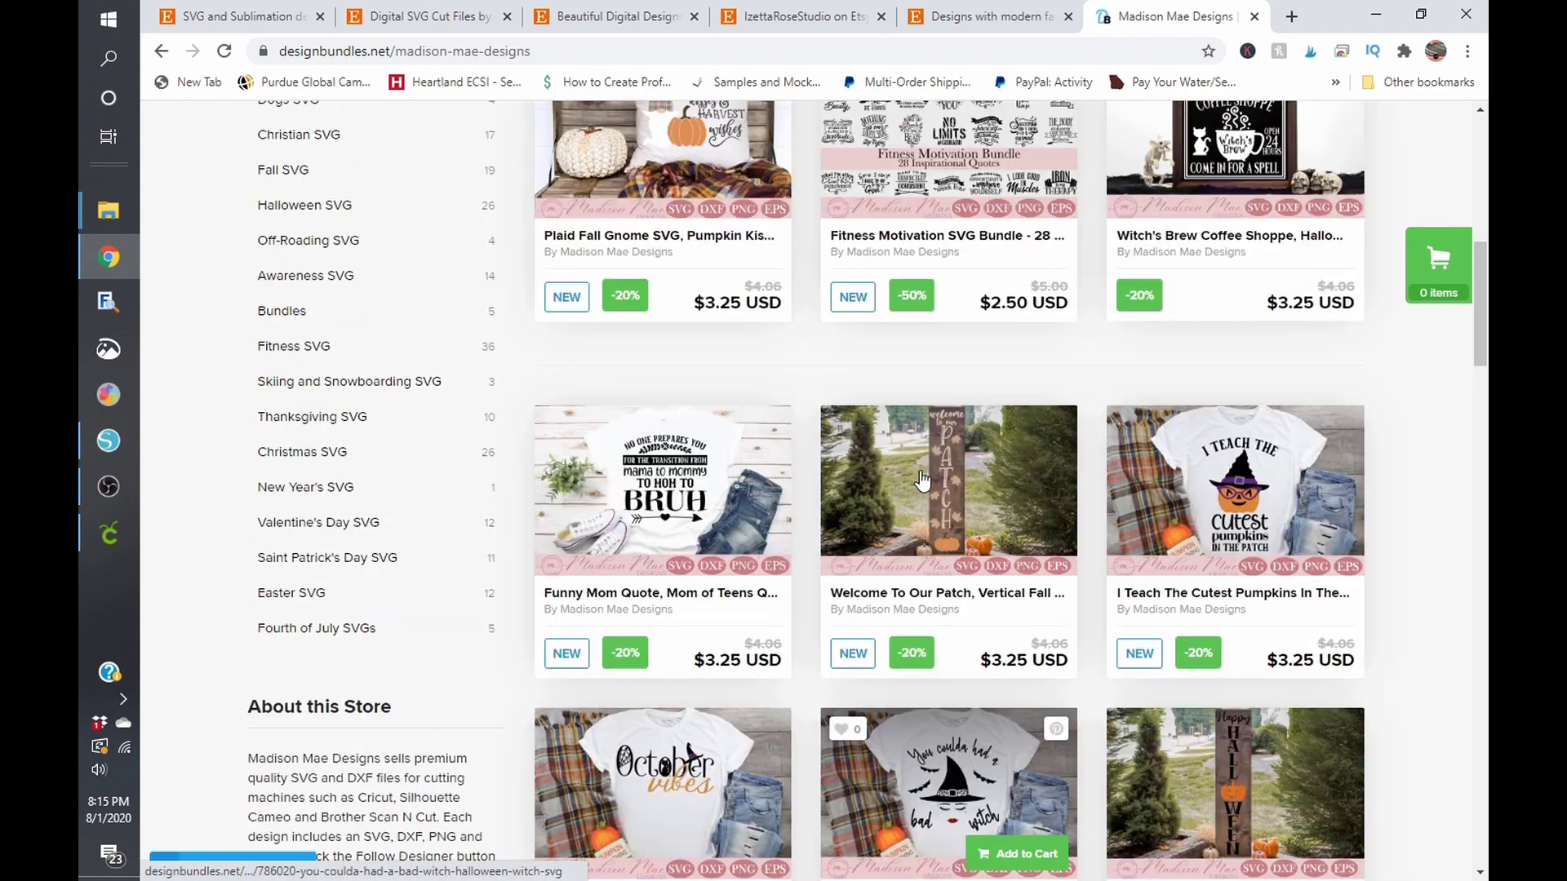
{"action": "key", "text": "alt+Tab"}
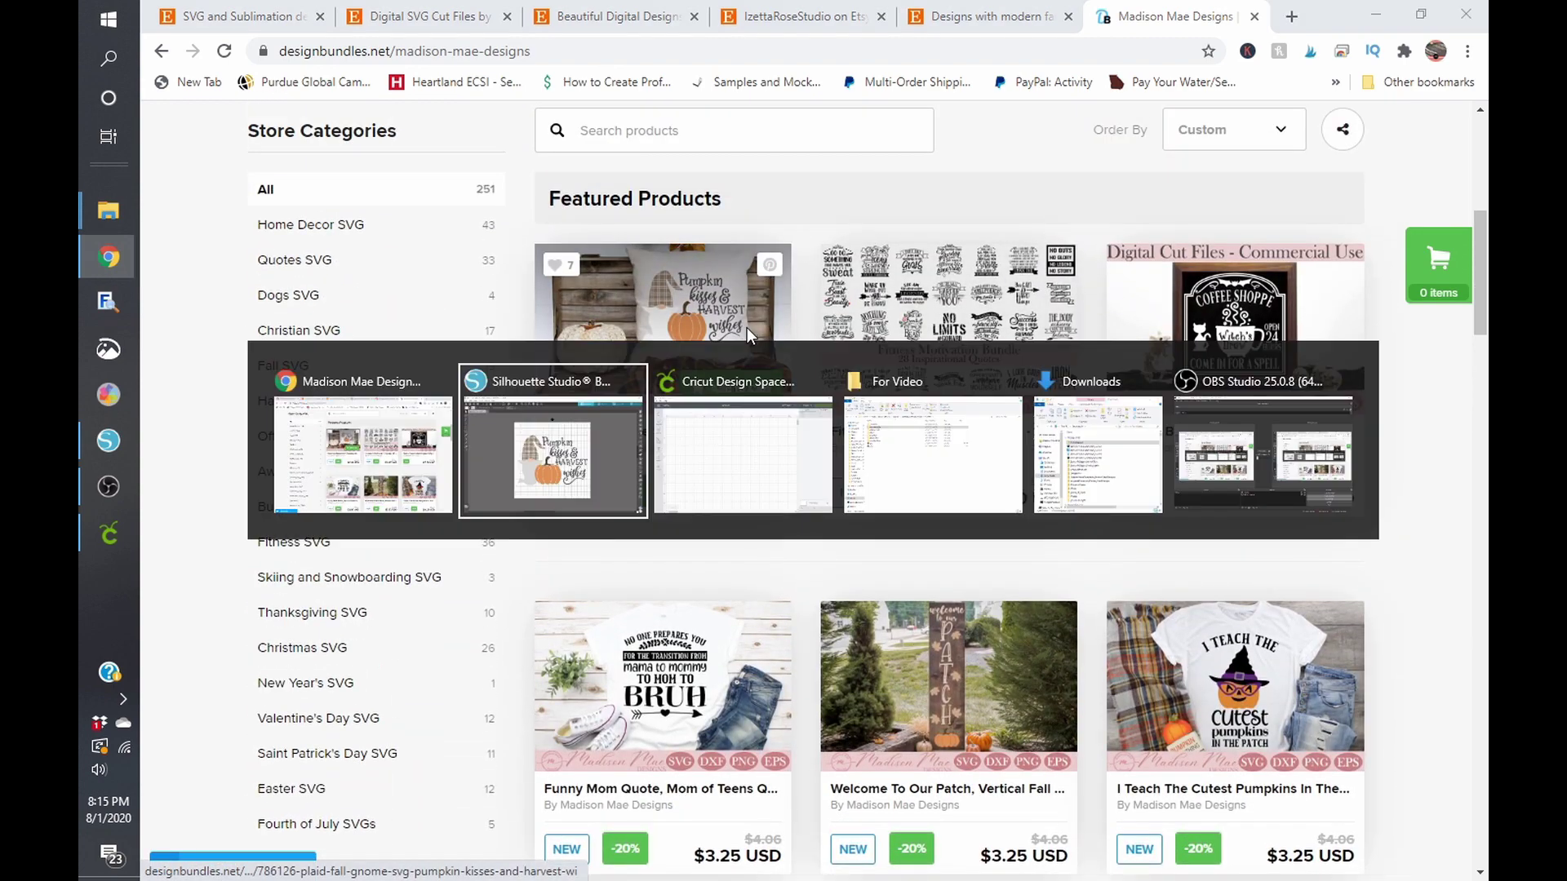
Ungroup the Pumpkin Kisses gnome, pumpkin and lettering, deselect them, and view the red cut lines in Send.
{"action": "left_click", "coordinate": [781, 559]}
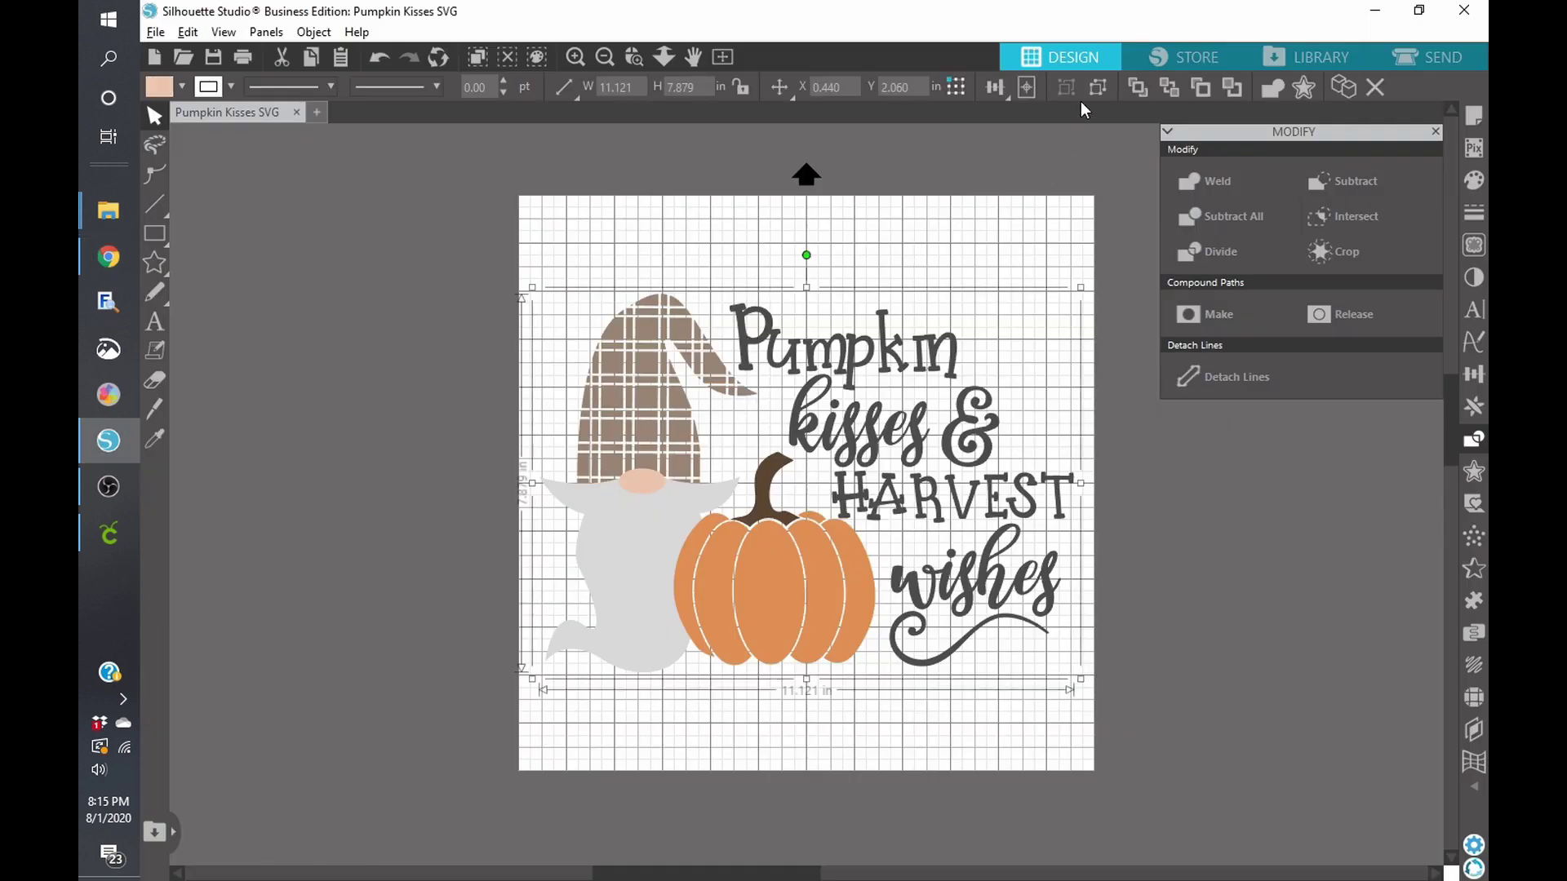
{"action": "left_click", "coordinate": [1108, 85]}
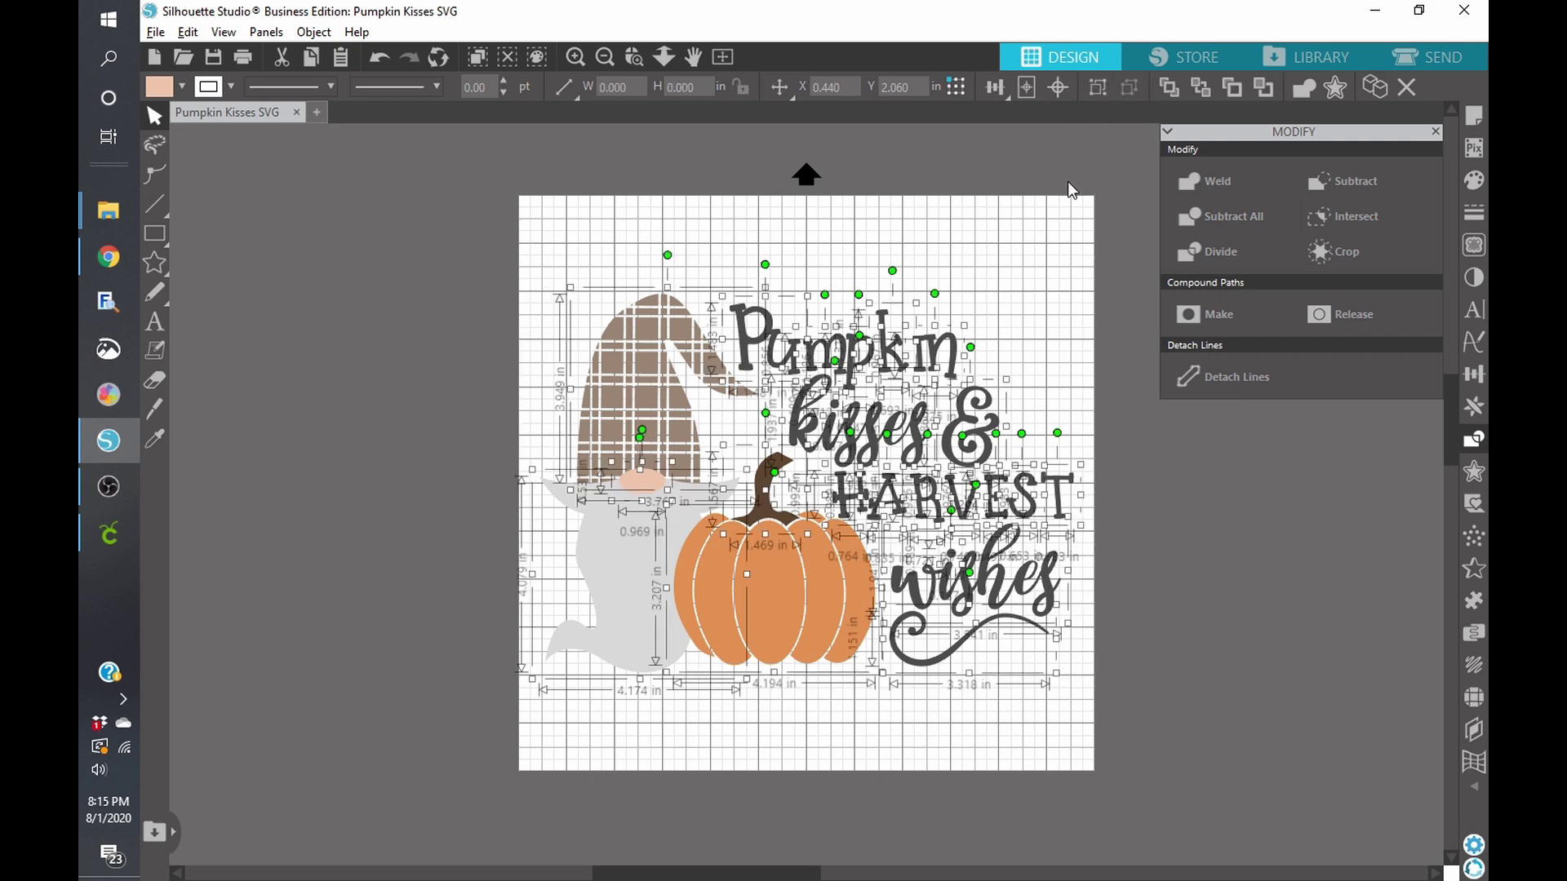
{"action": "left_click", "coordinate": [1052, 220]}
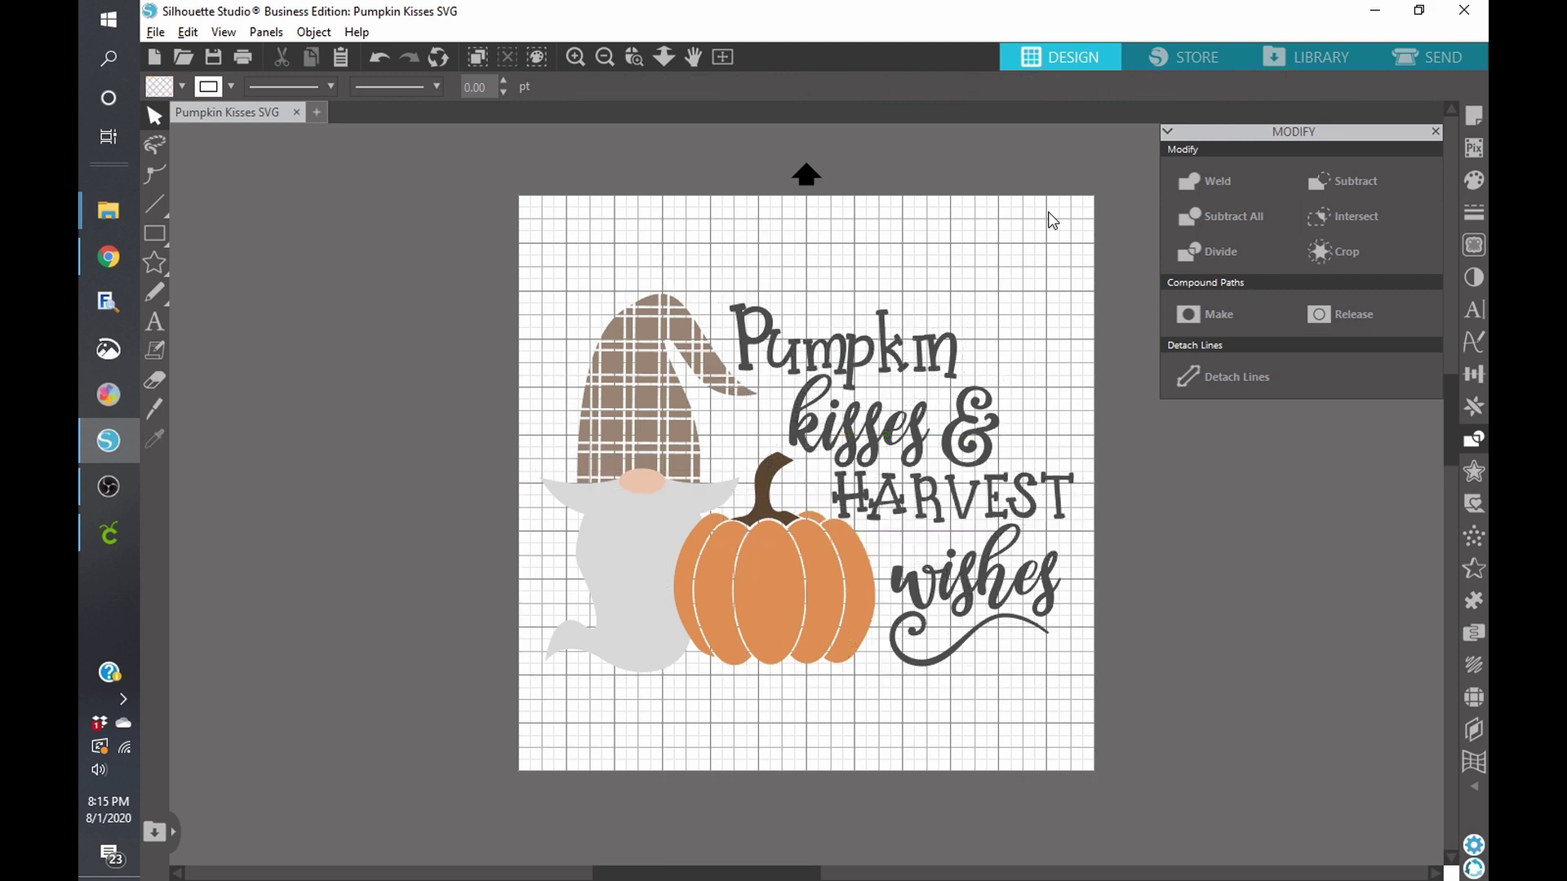
{"action": "left_click", "coordinate": [1452, 58]}
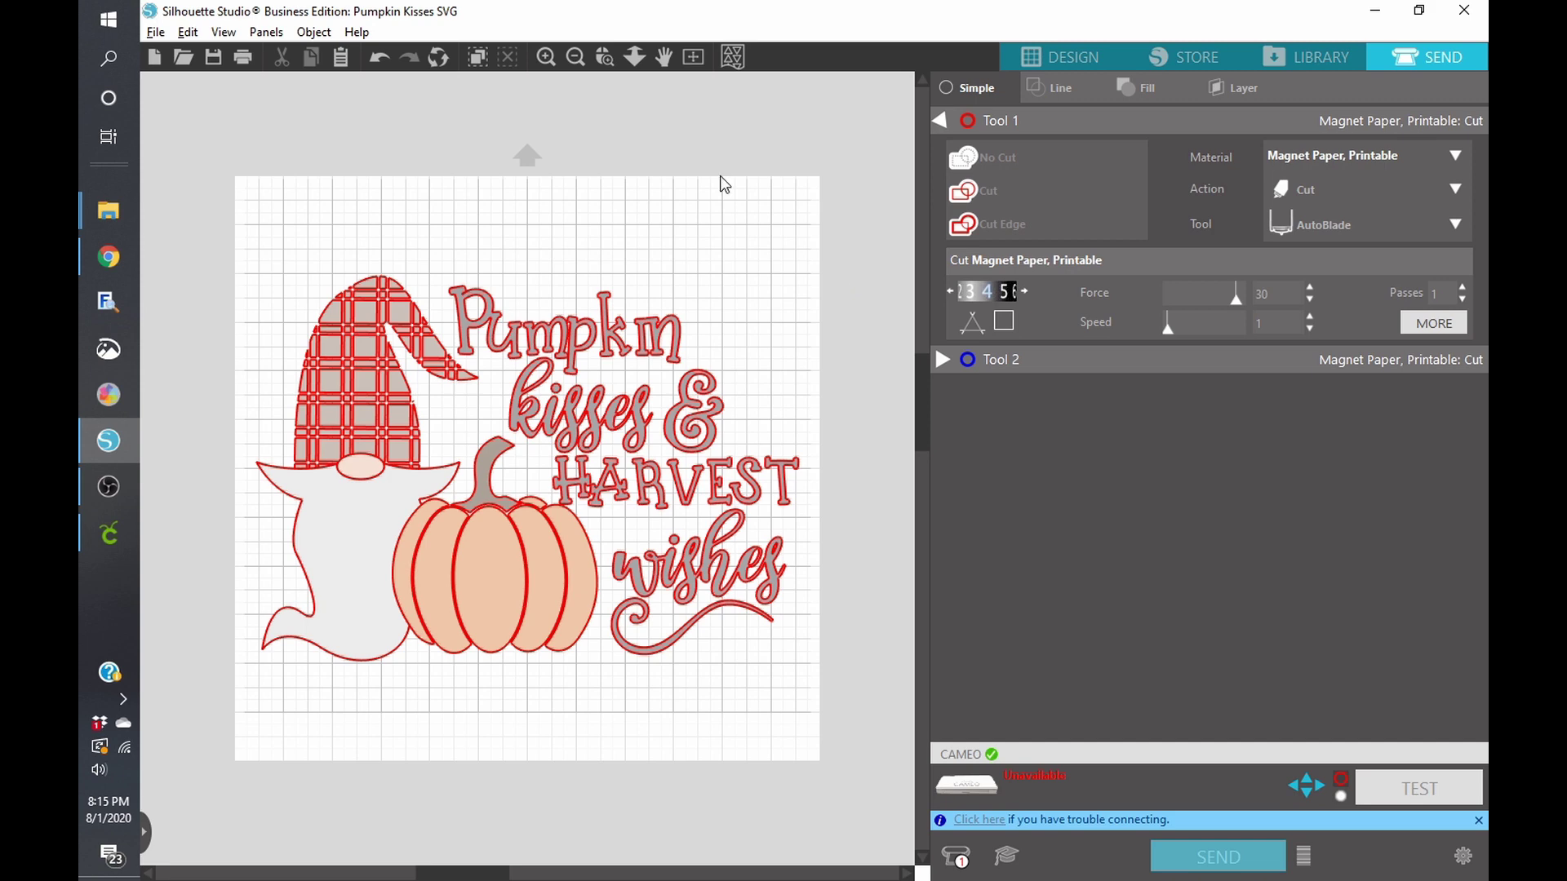
Zoom in on the Pumpkin Kisses gnome, pumpkin and text, then go back to Design view.
{"action": "left_click", "coordinate": [604, 56]}
{"action": "left_click_drag", "start_coordinate": [346, 274], "coordinate": [846, 660]}
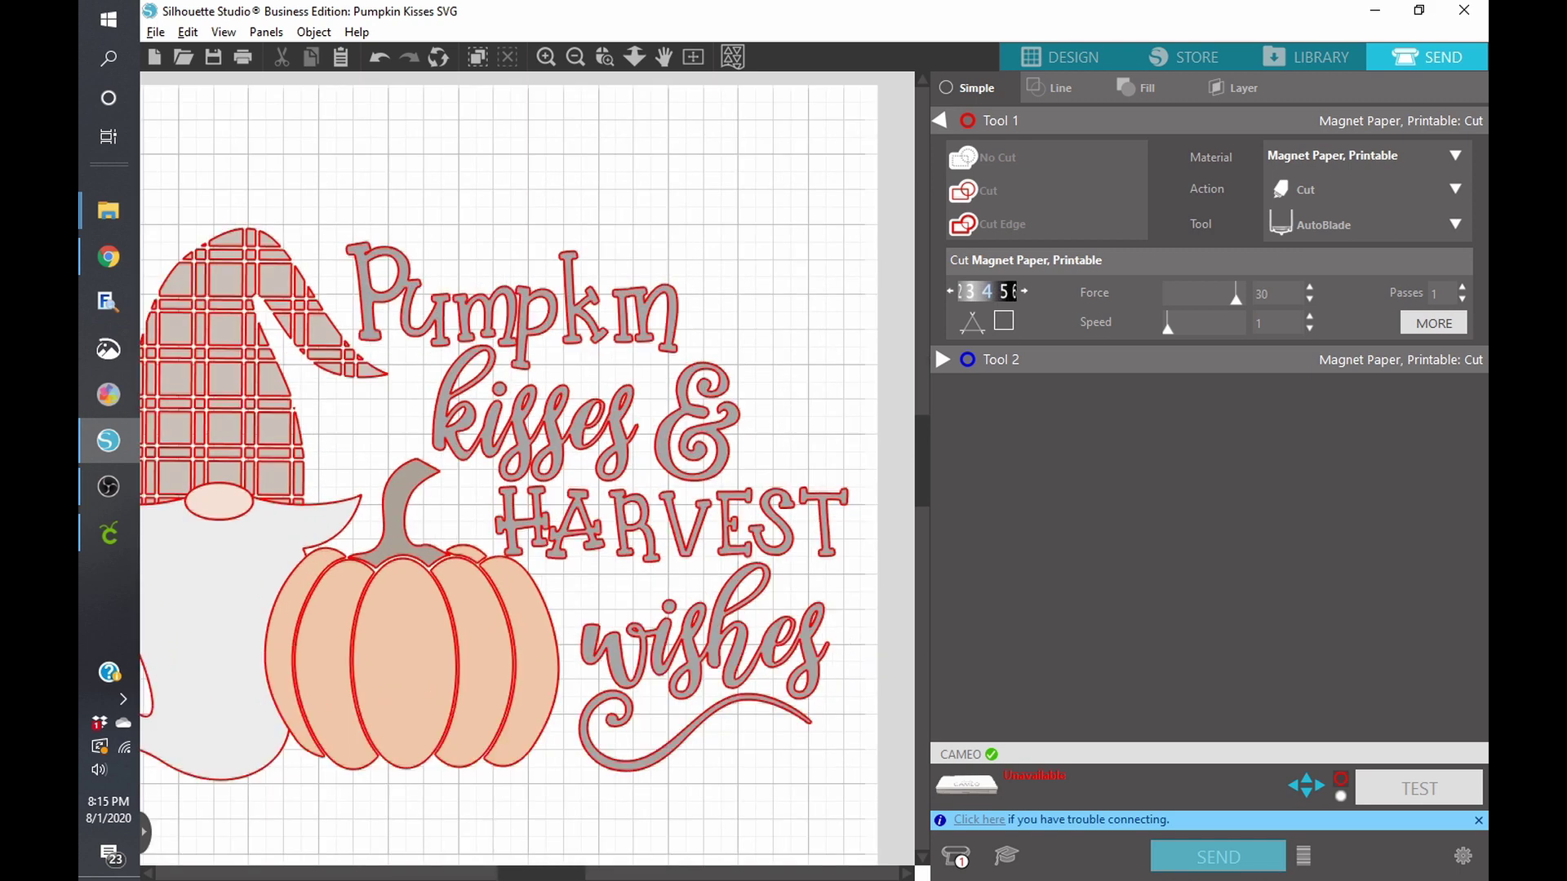
{"action": "mouse_move", "coordinate": [538, 877]}
{"action": "left_mouse_down"}
{"action": "mouse_move", "coordinate": [489, 873]}
{"action": "mouse_move", "coordinate": [537, 874]}
{"action": "left_mouse_up"}
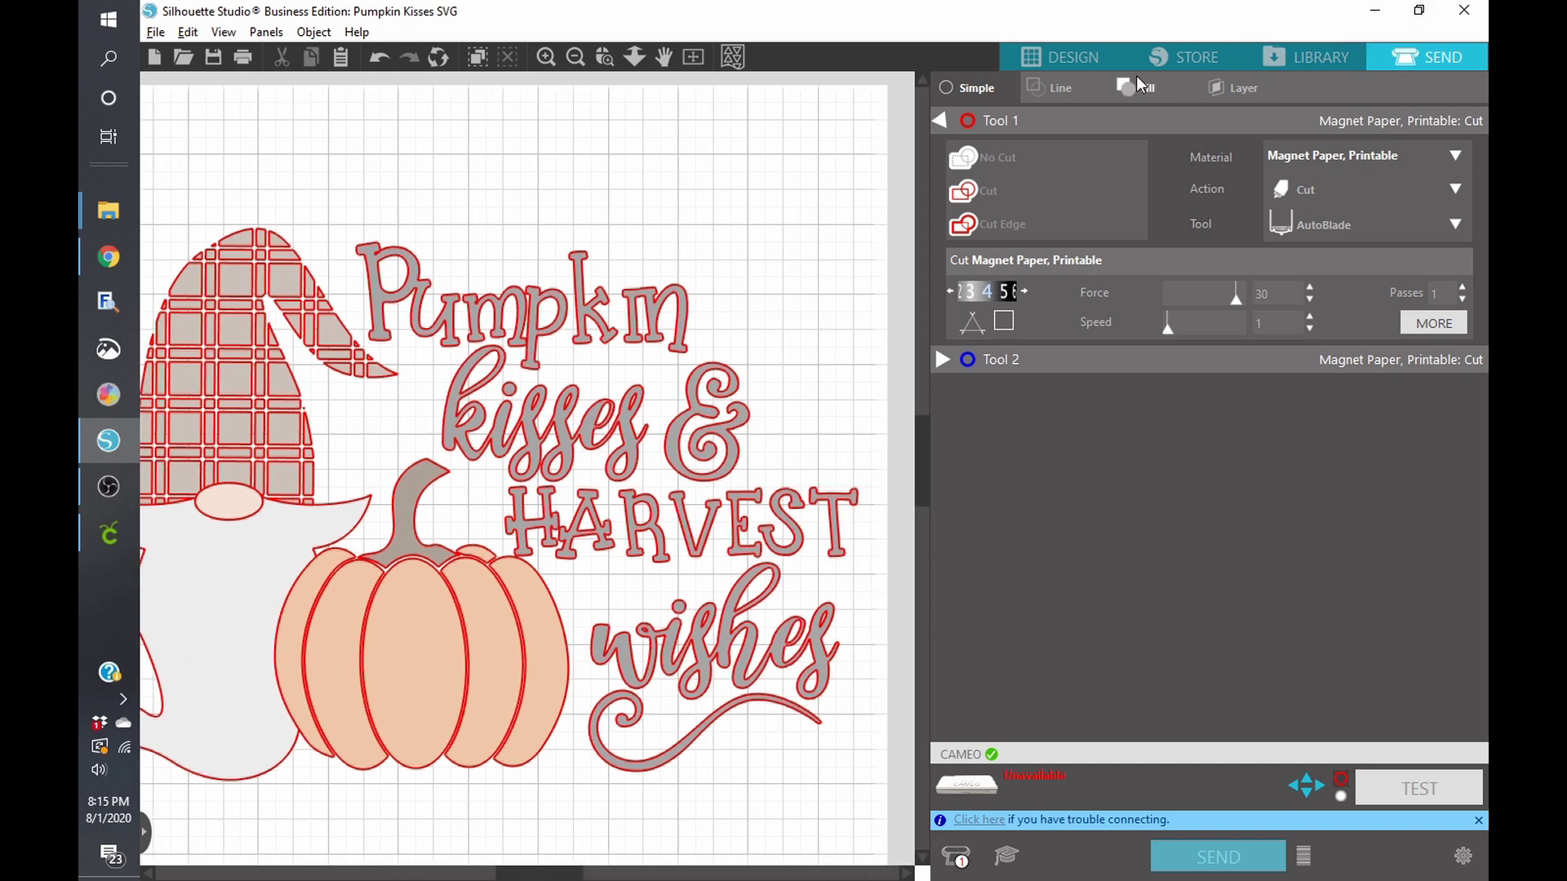
{"action": "left_click", "coordinate": [1085, 57]}
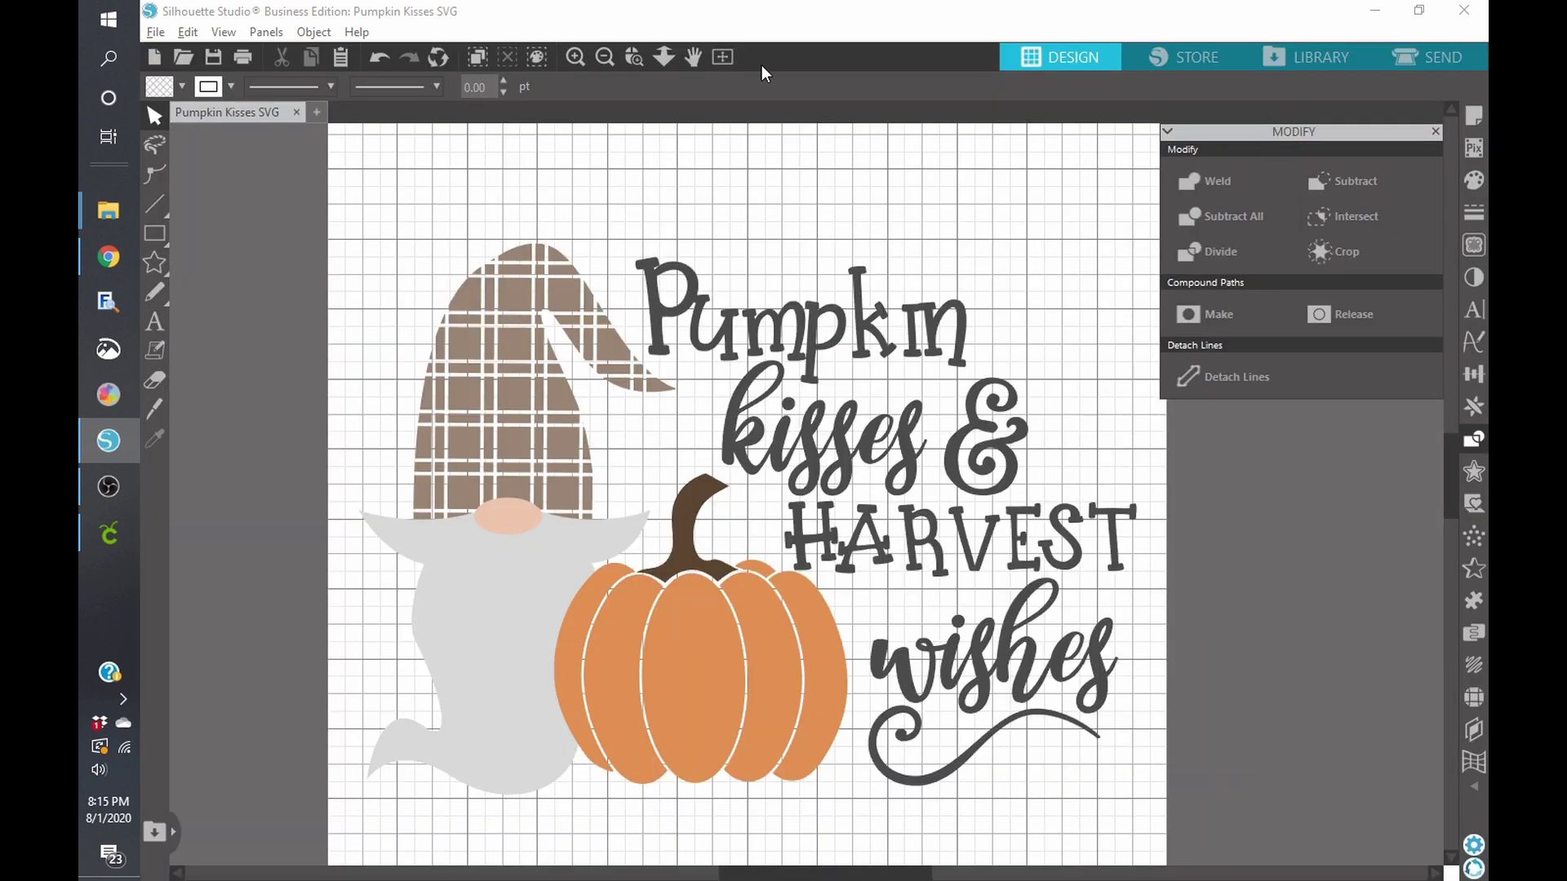
{"action": "scroll", "coordinate": [652, 196], "scroll_direction": "down", "scroll_amount": 1}
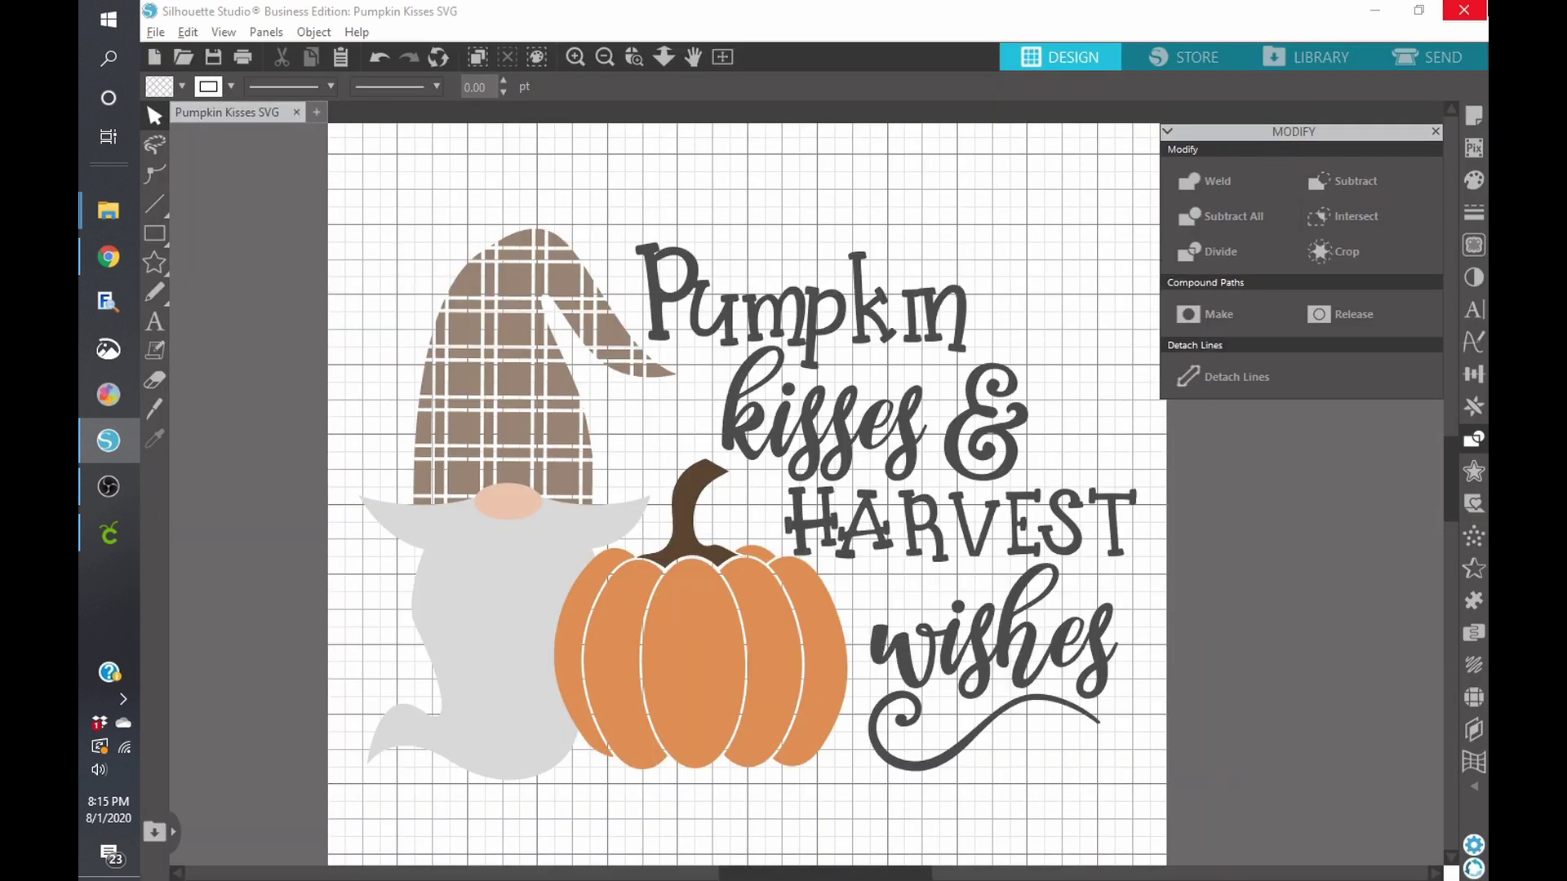
Close Silhouette Studio without saving Pumpkin Kisses and return to the Design Bundles store.
{"action": "left_click", "coordinate": [1463, 9]}
{"action": "left_click", "coordinate": [933, 304]}
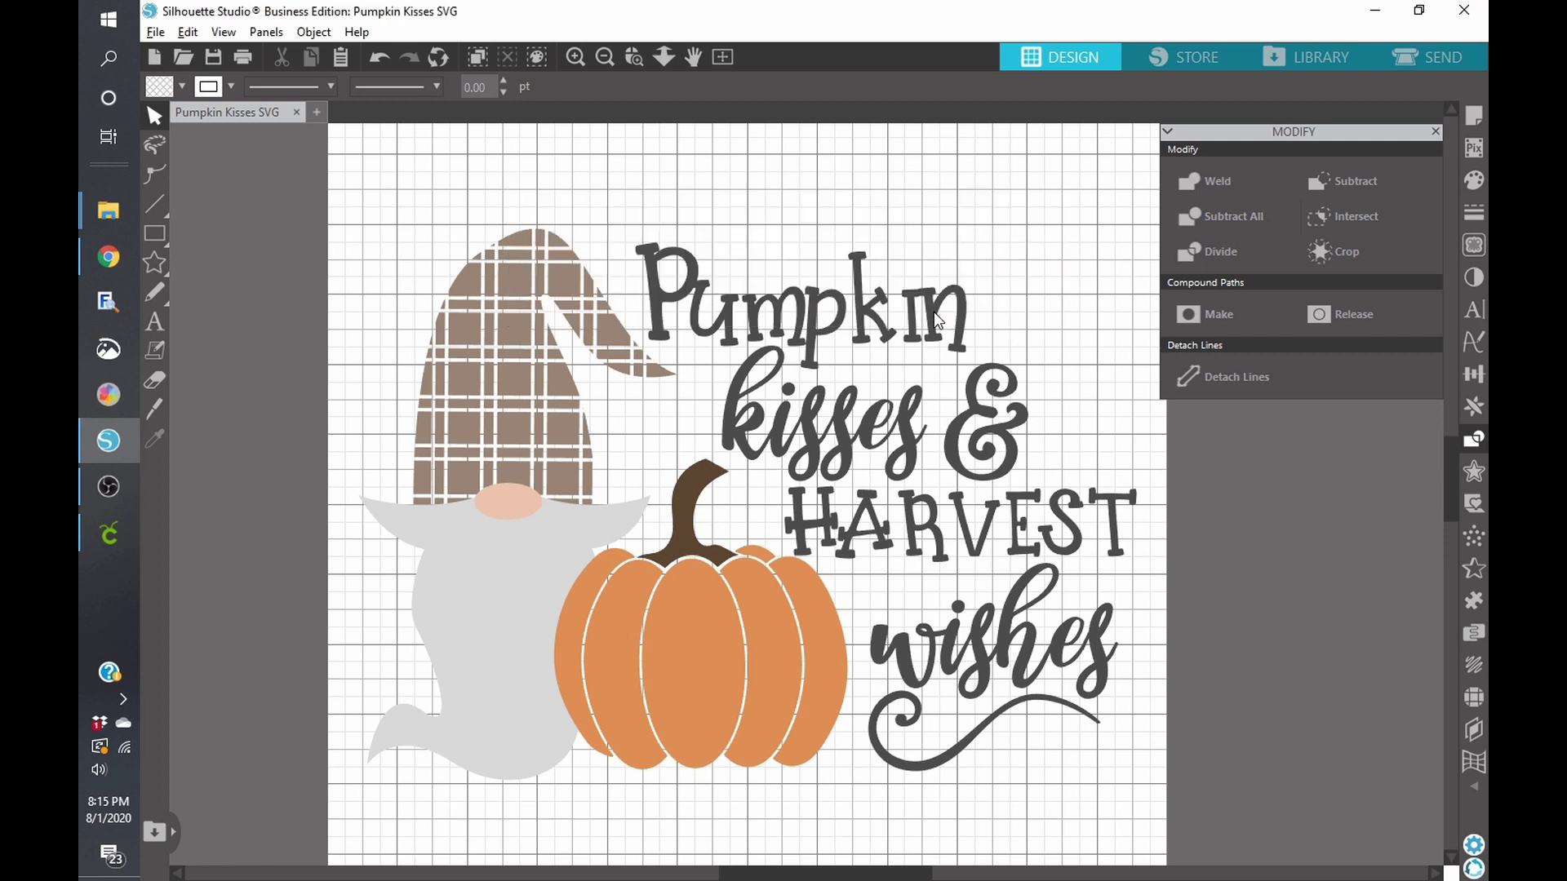
{"action": "left_click", "coordinate": [91, 263]}
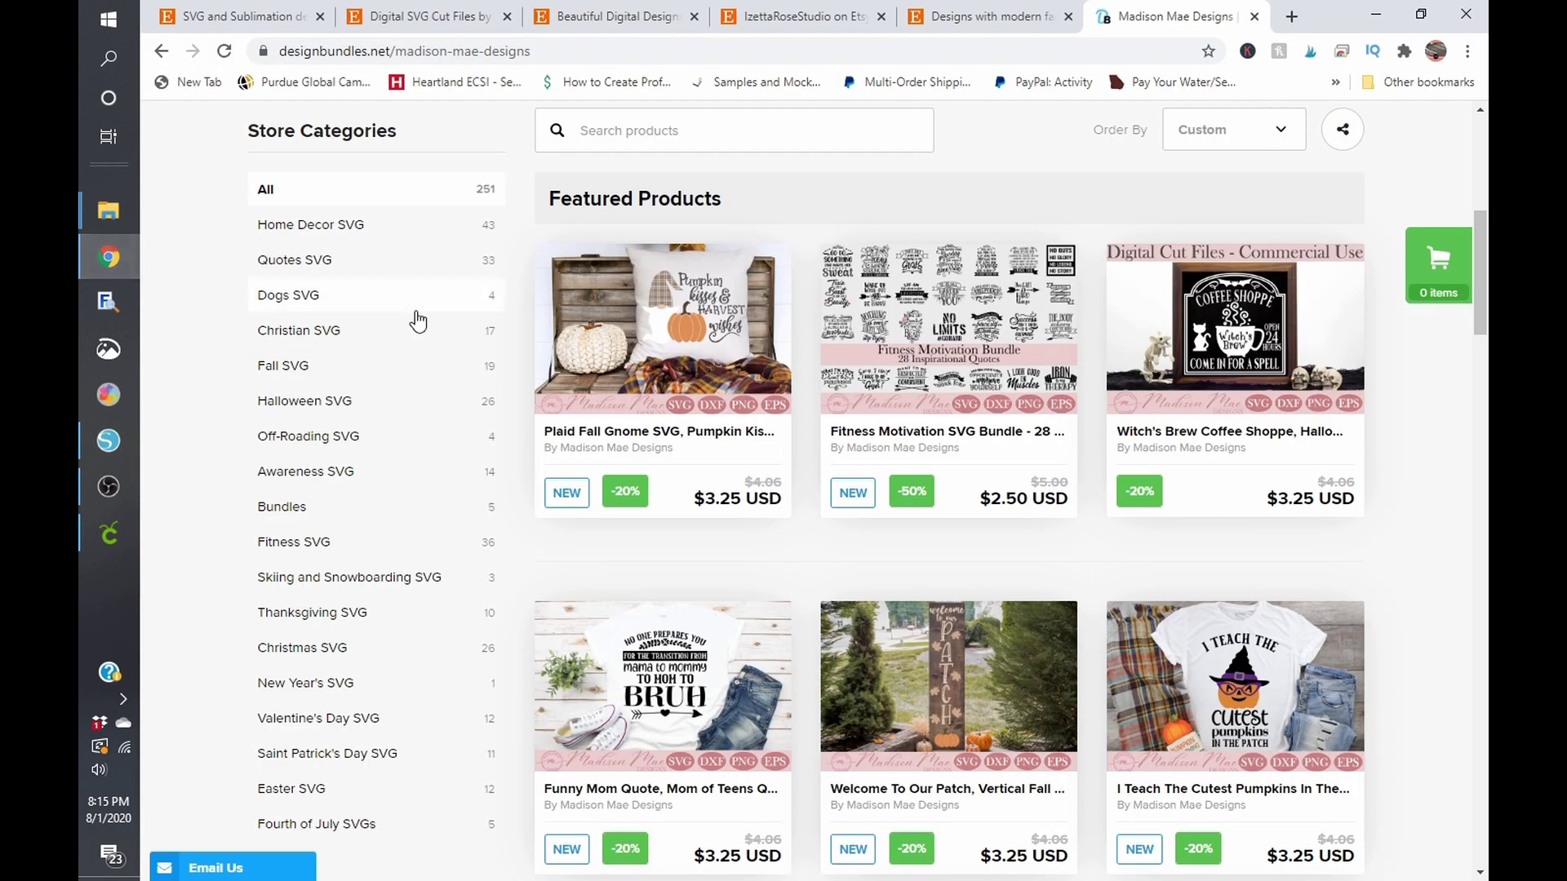
Switch to the DonkeyCreekDesigns Etsy tab and scroll up to its SVG & Sublimation Designs banner.
{"action": "left_click", "coordinate": [236, 17]}
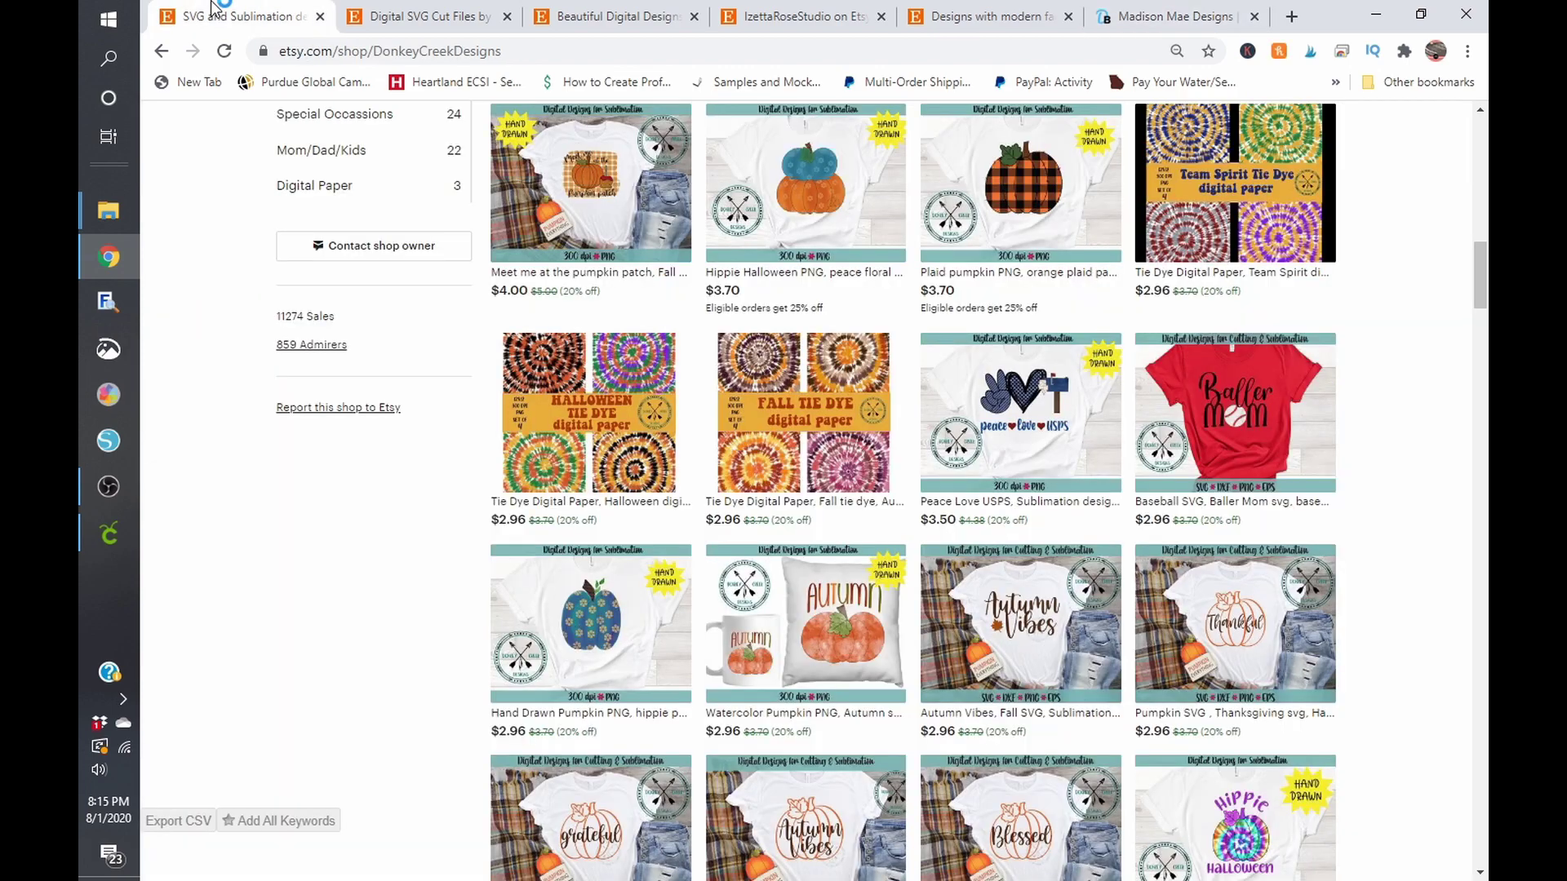
{"action": "scroll", "coordinate": [771, 525], "scroll_direction": "up", "scroll_amount": 8}
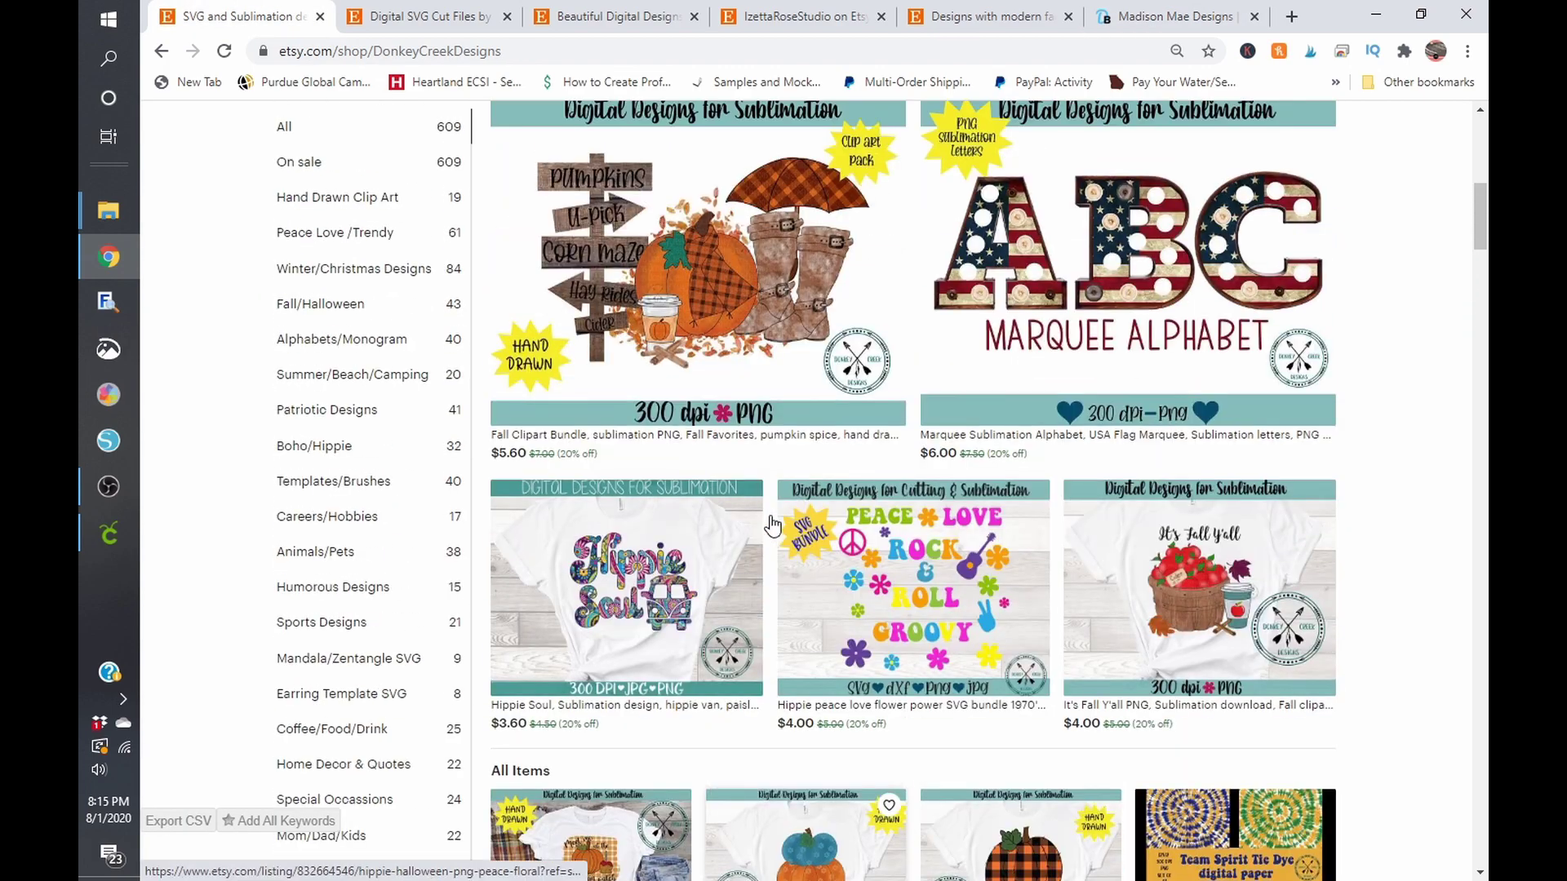
{"action": "scroll", "coordinate": [772, 525], "scroll_direction": "up", "scroll_amount": 7}
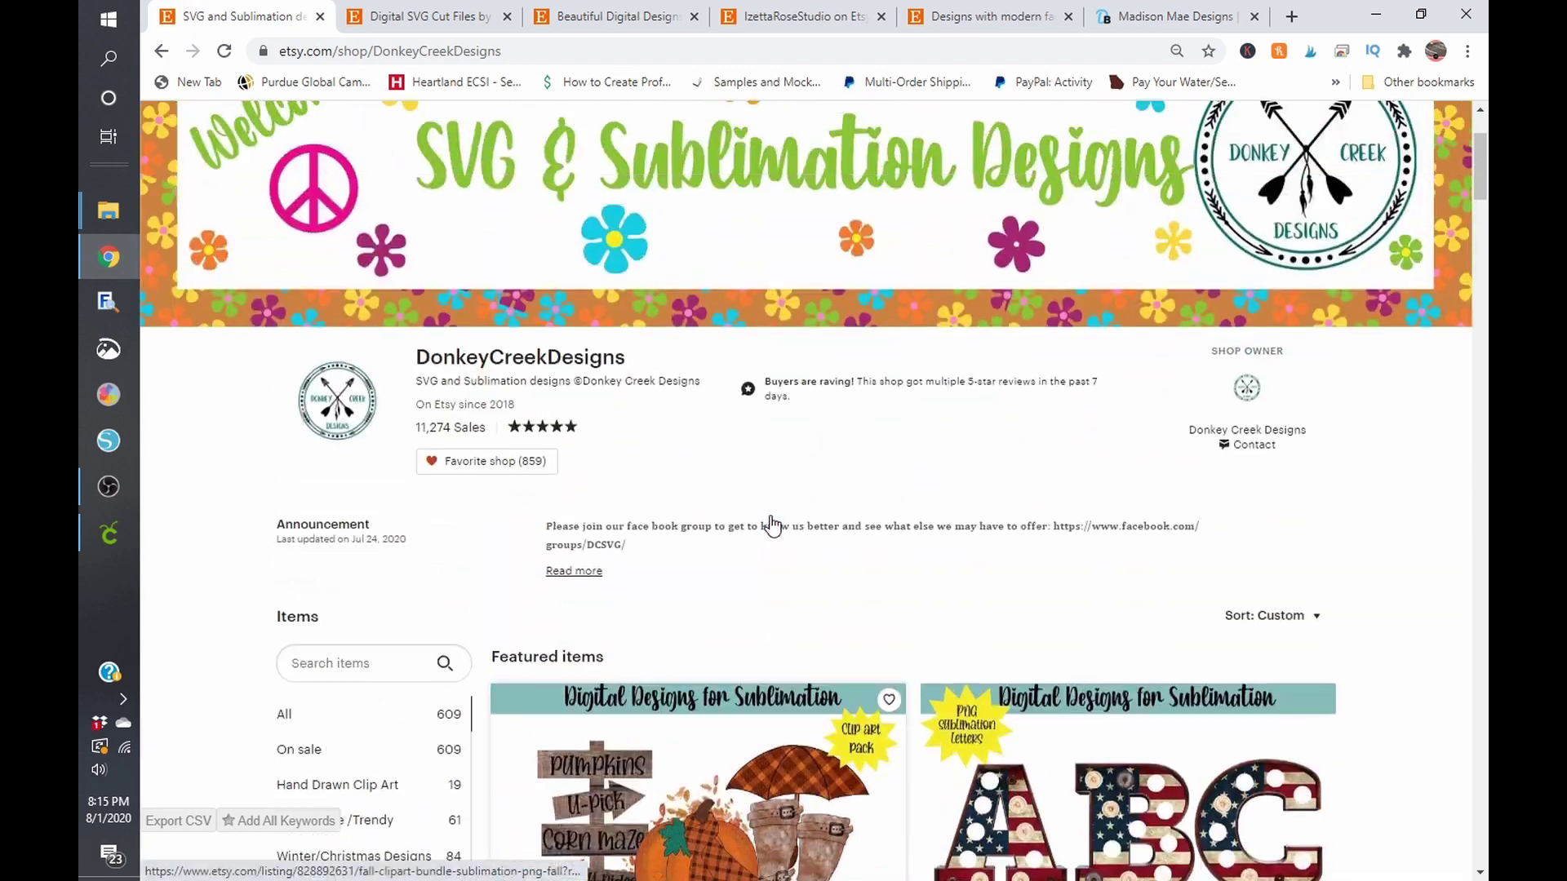
{"action": "scroll", "coordinate": [772, 514], "scroll_direction": "up", "scroll_amount": 1}
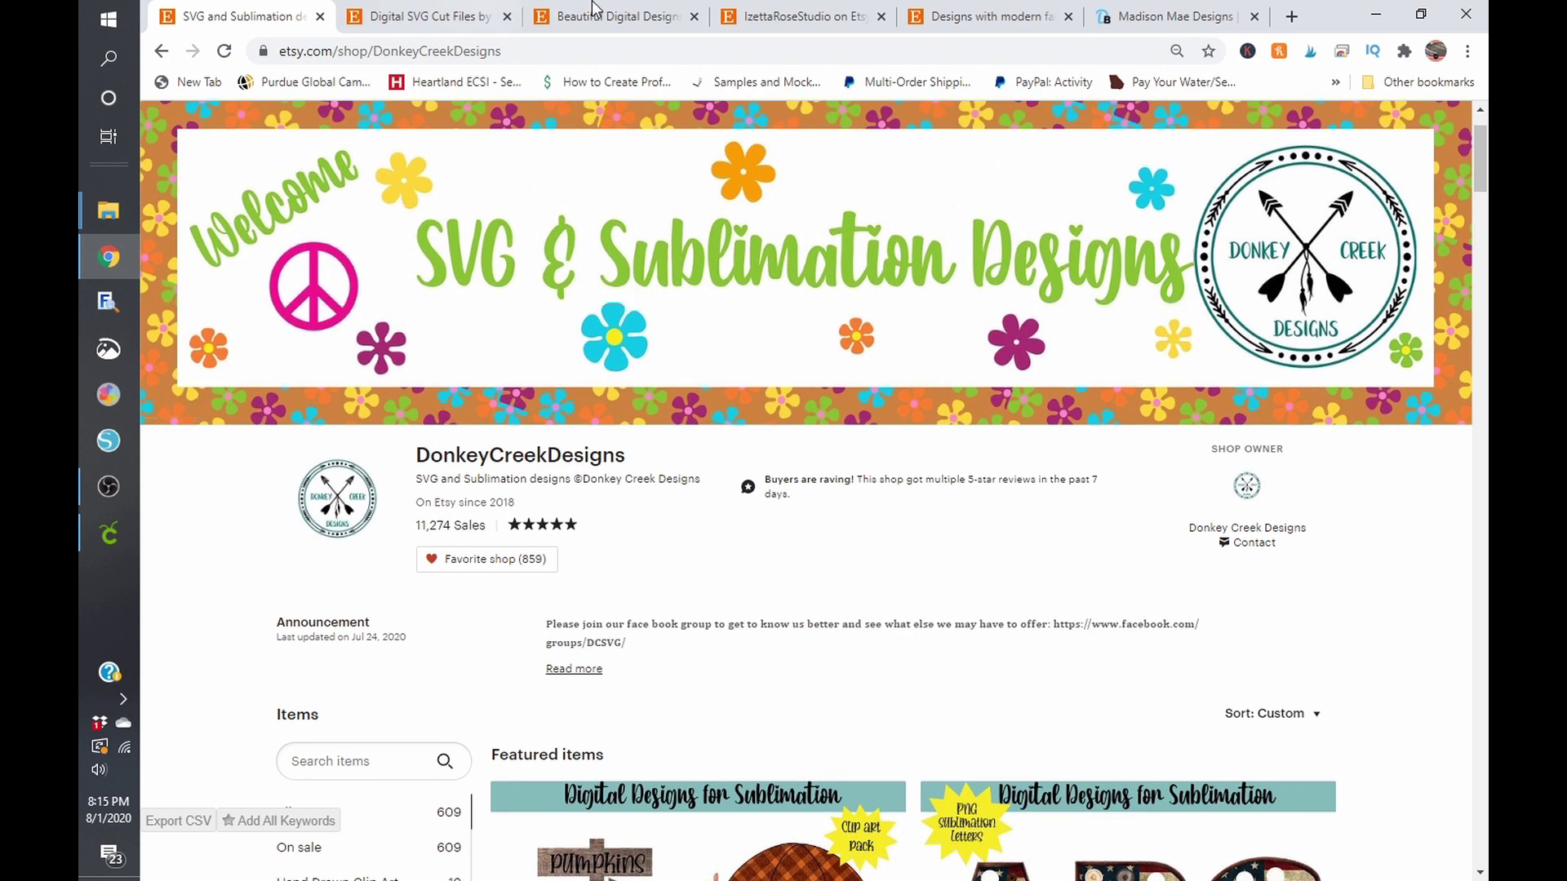